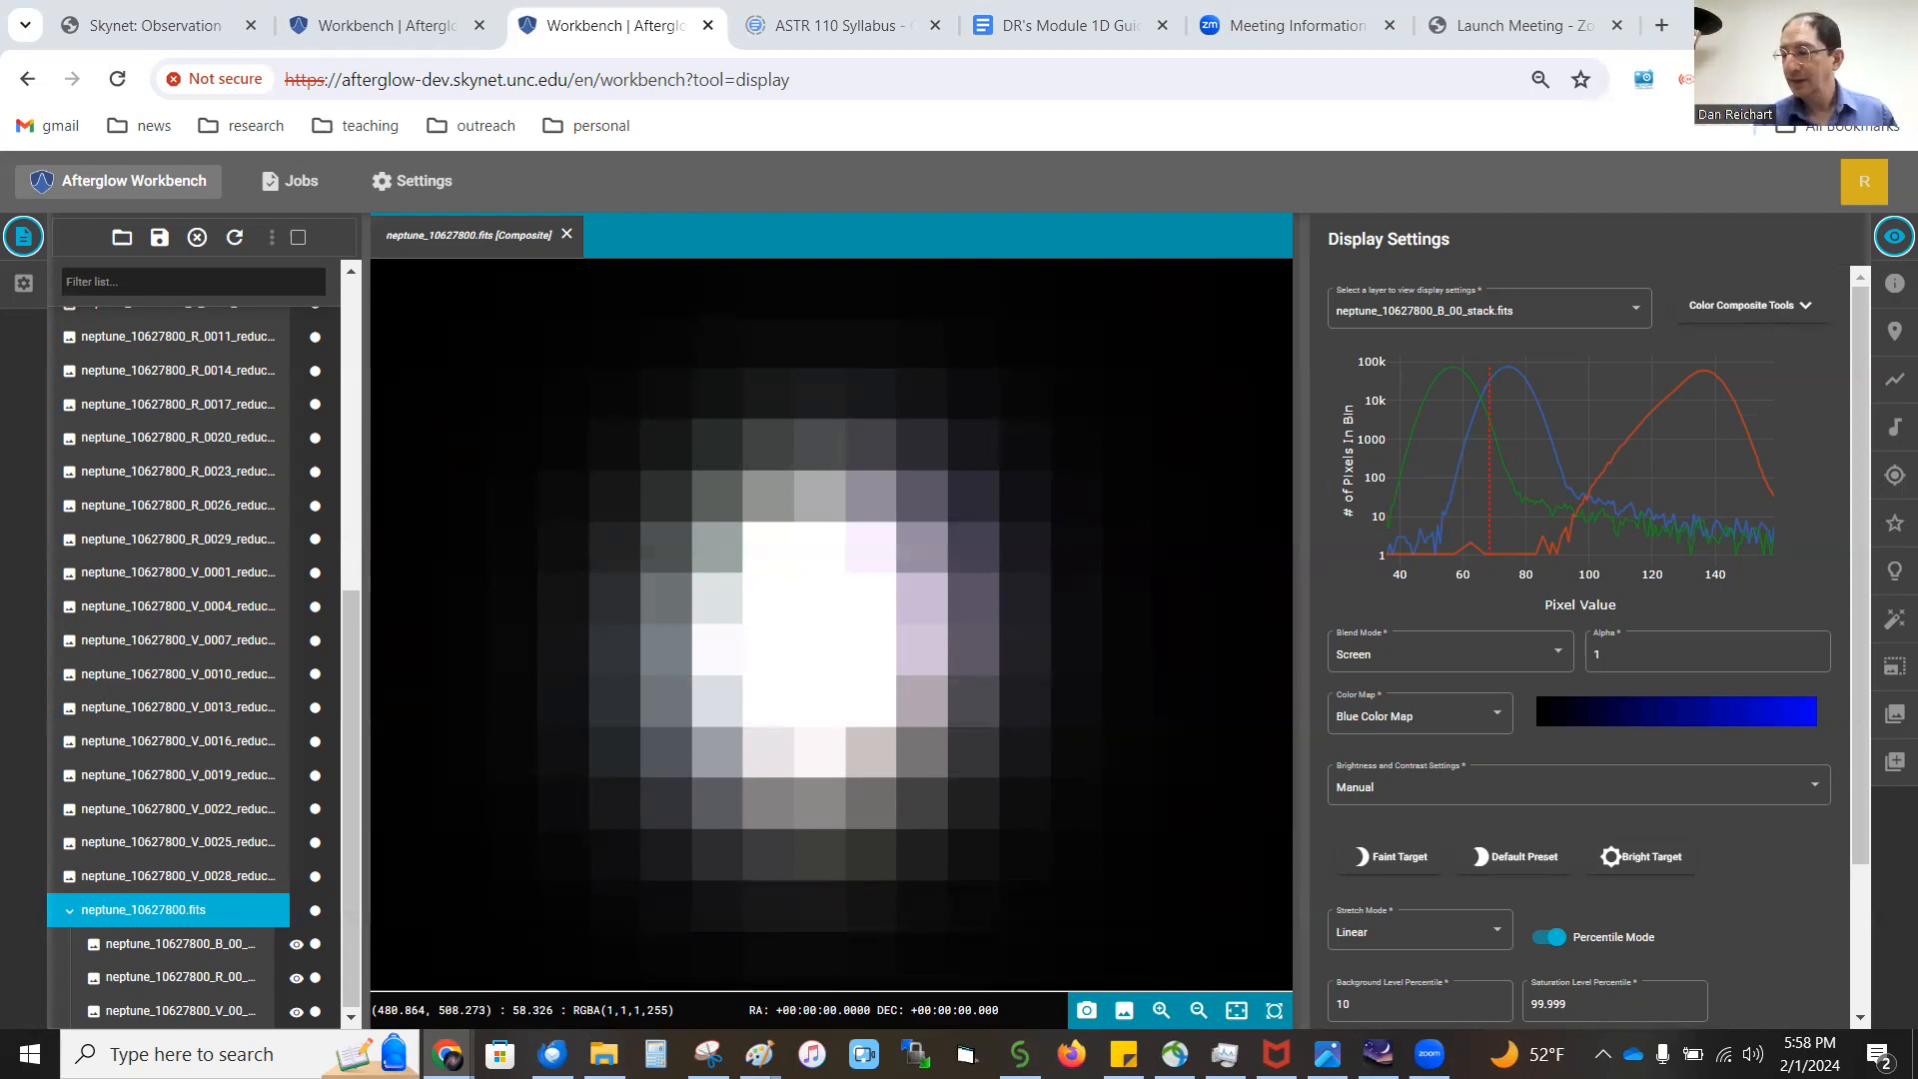
Step: Compare Neptune in the composite with the single exposure neptune_10627800_R_0029_reduced.fits, examining the stars around it
scroll(804, 600, down, 8)
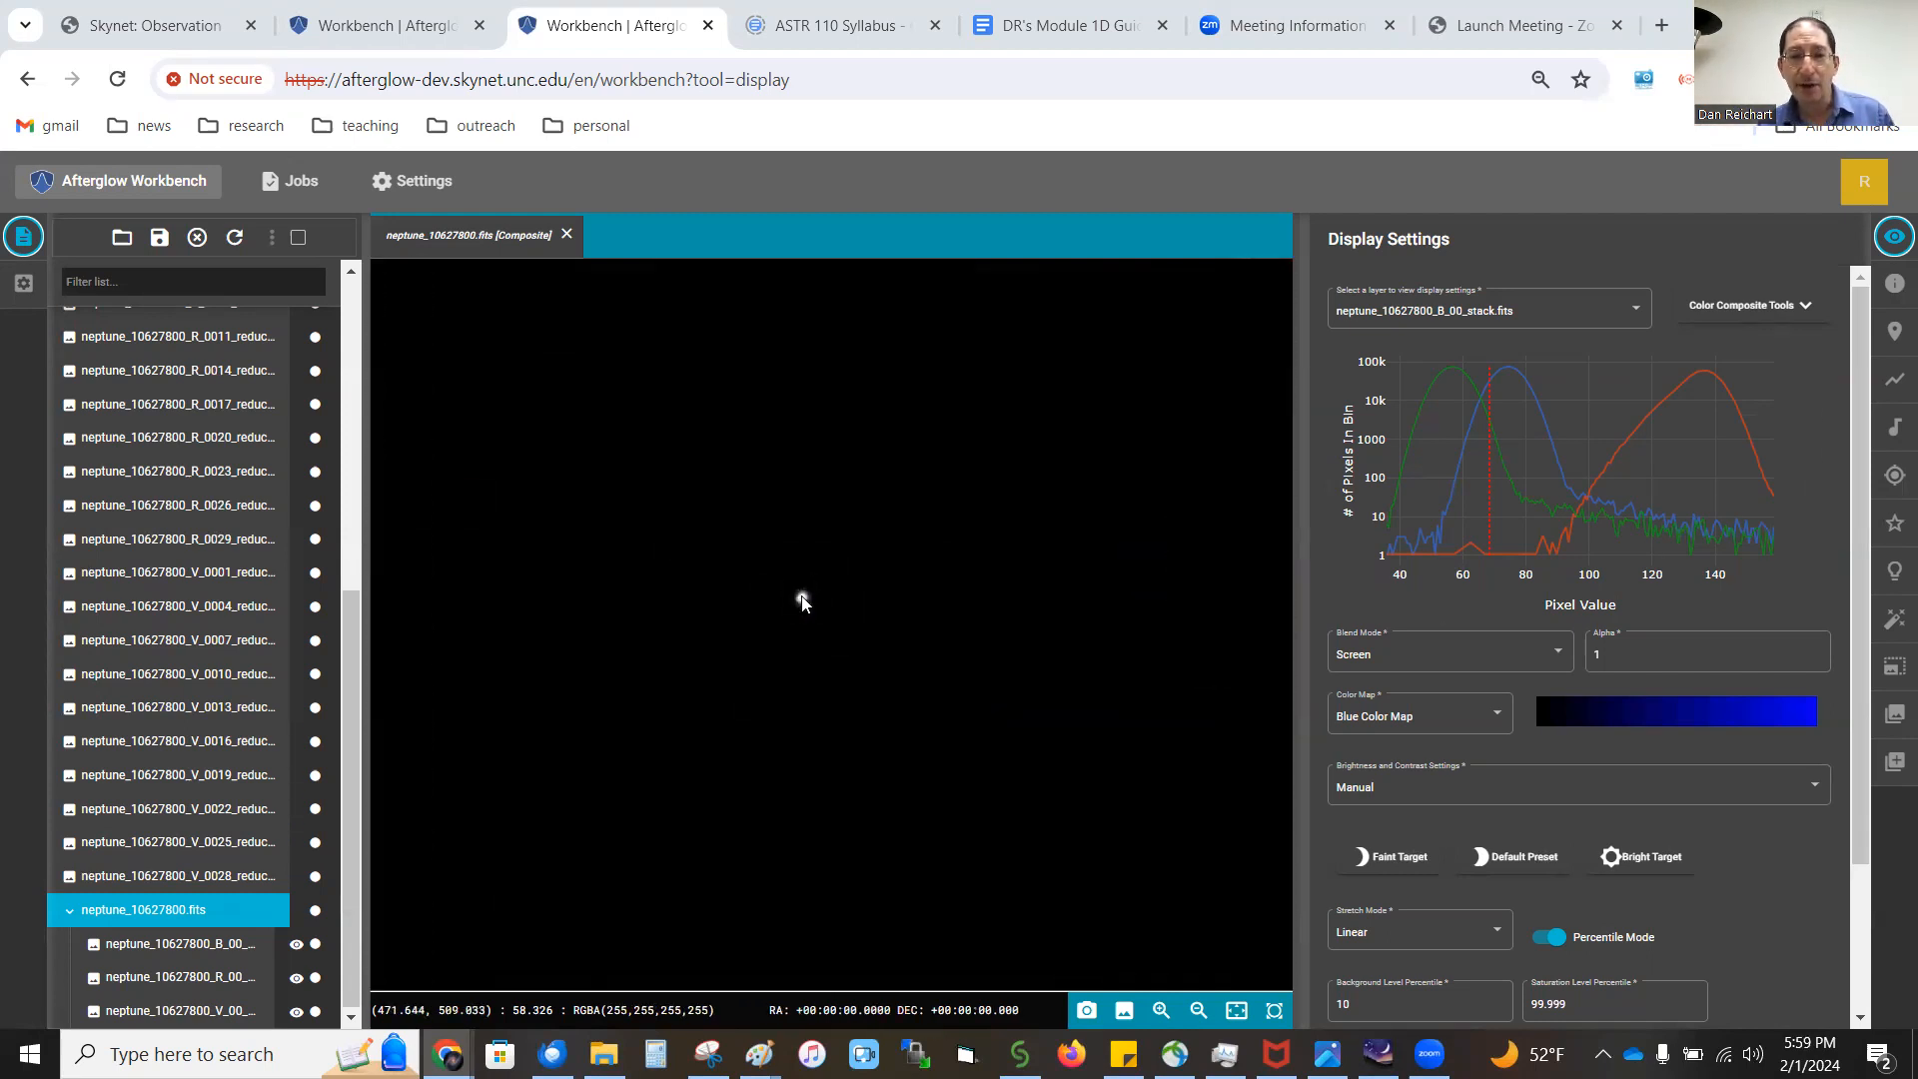
scroll(804, 602, up, 8)
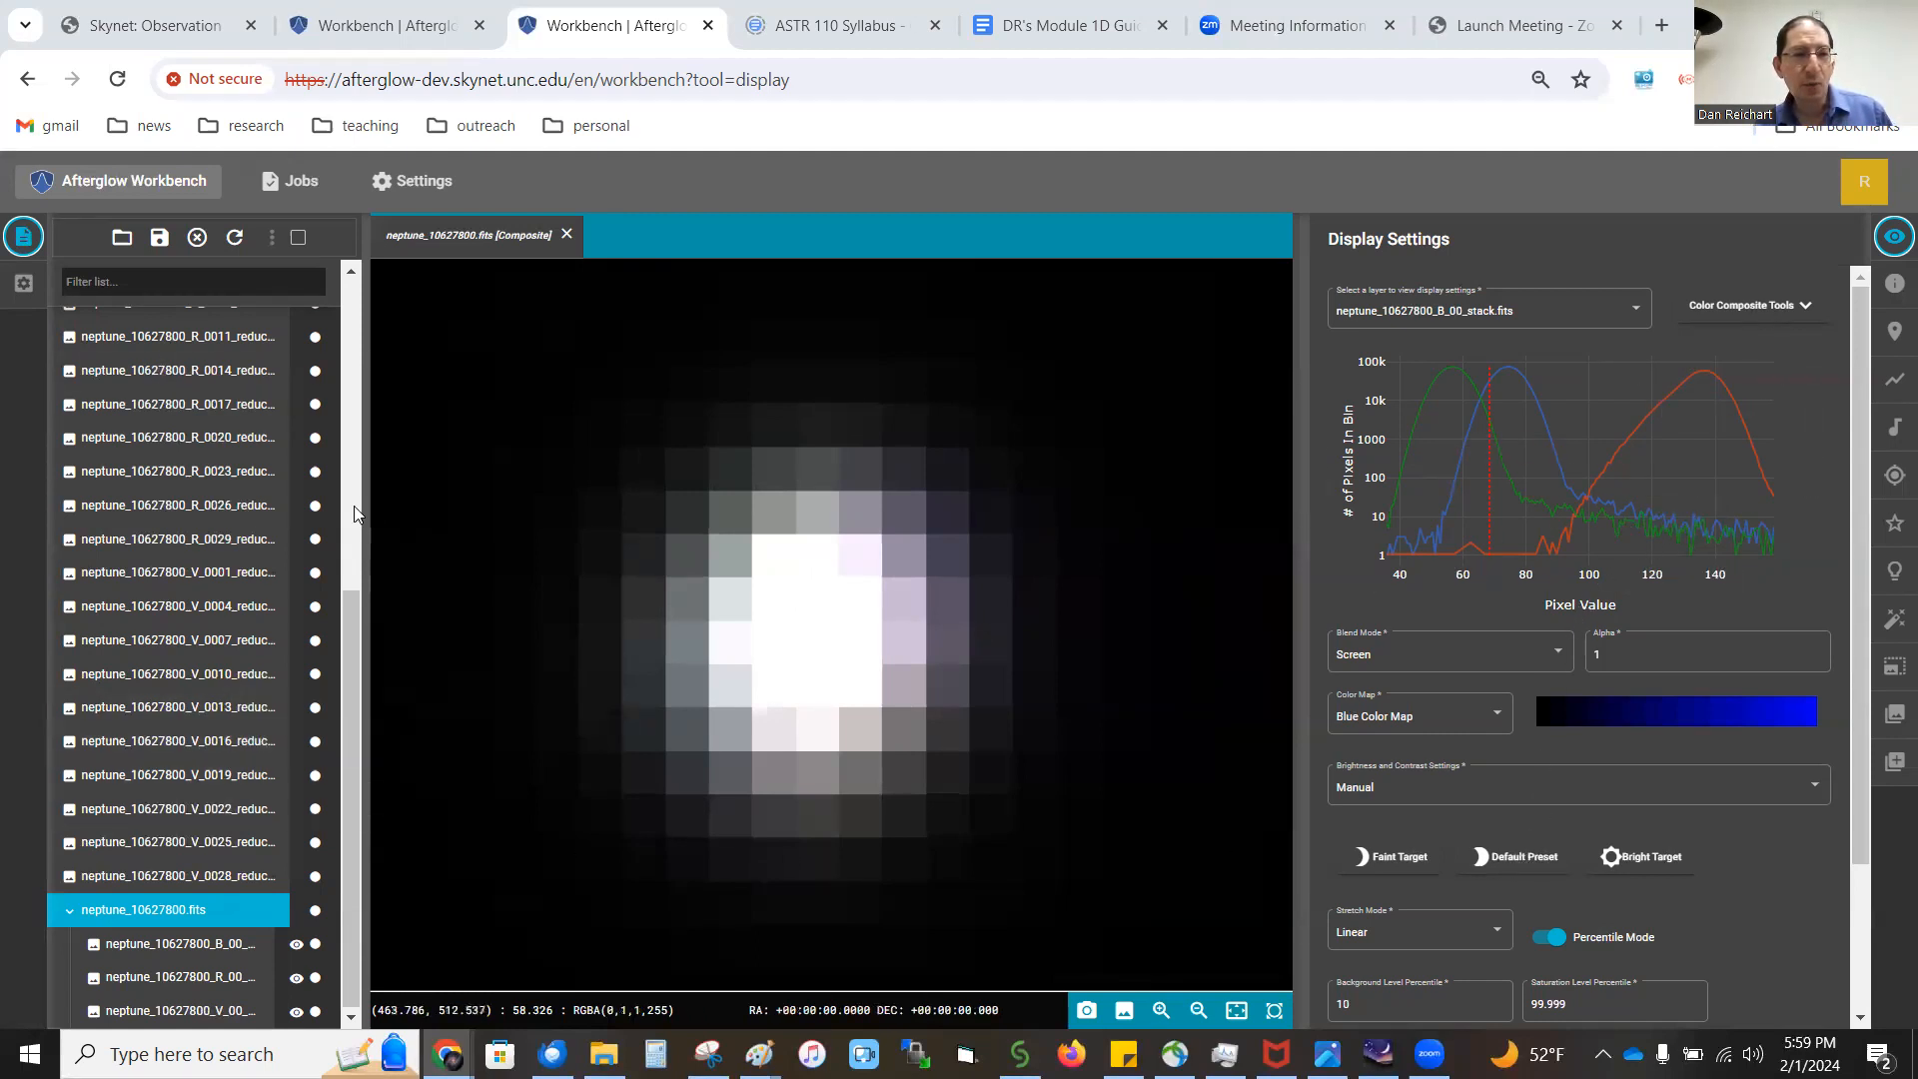
click(205, 544)
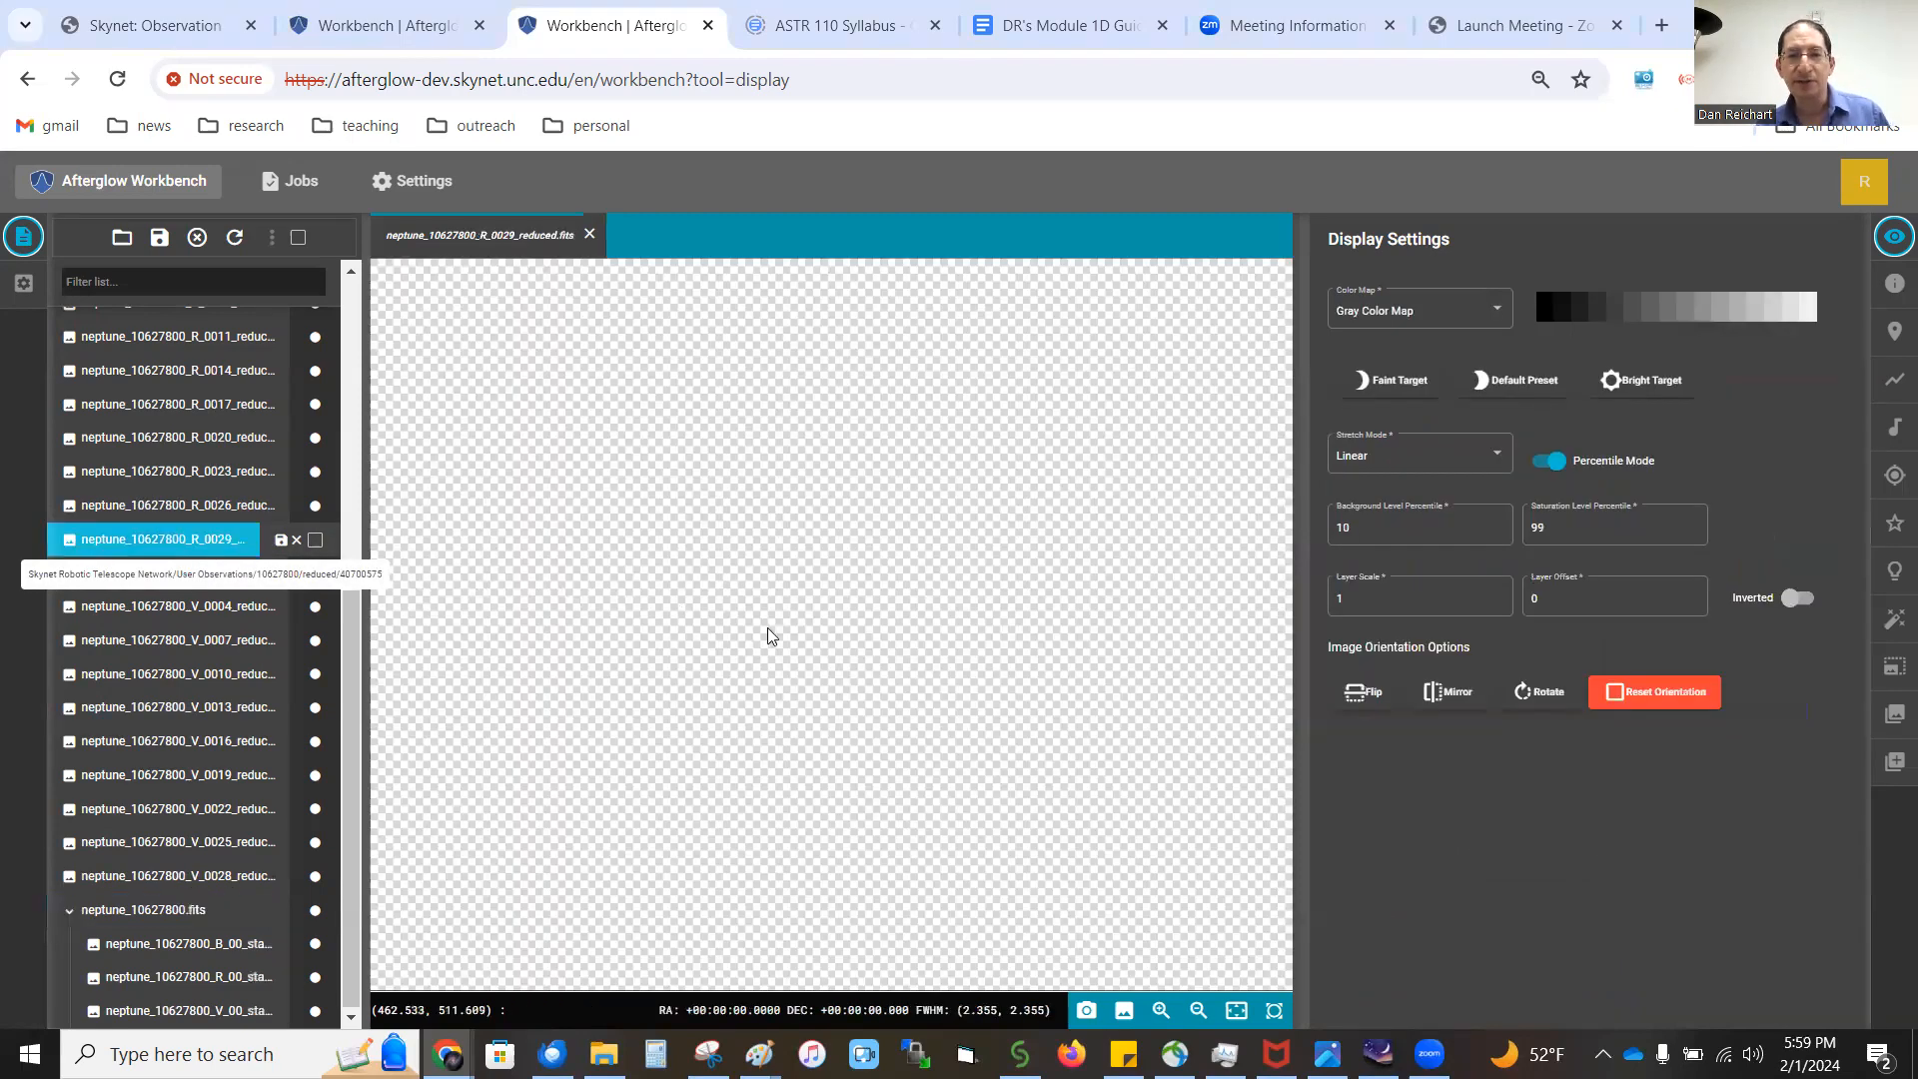
scroll(770, 630, down, 5)
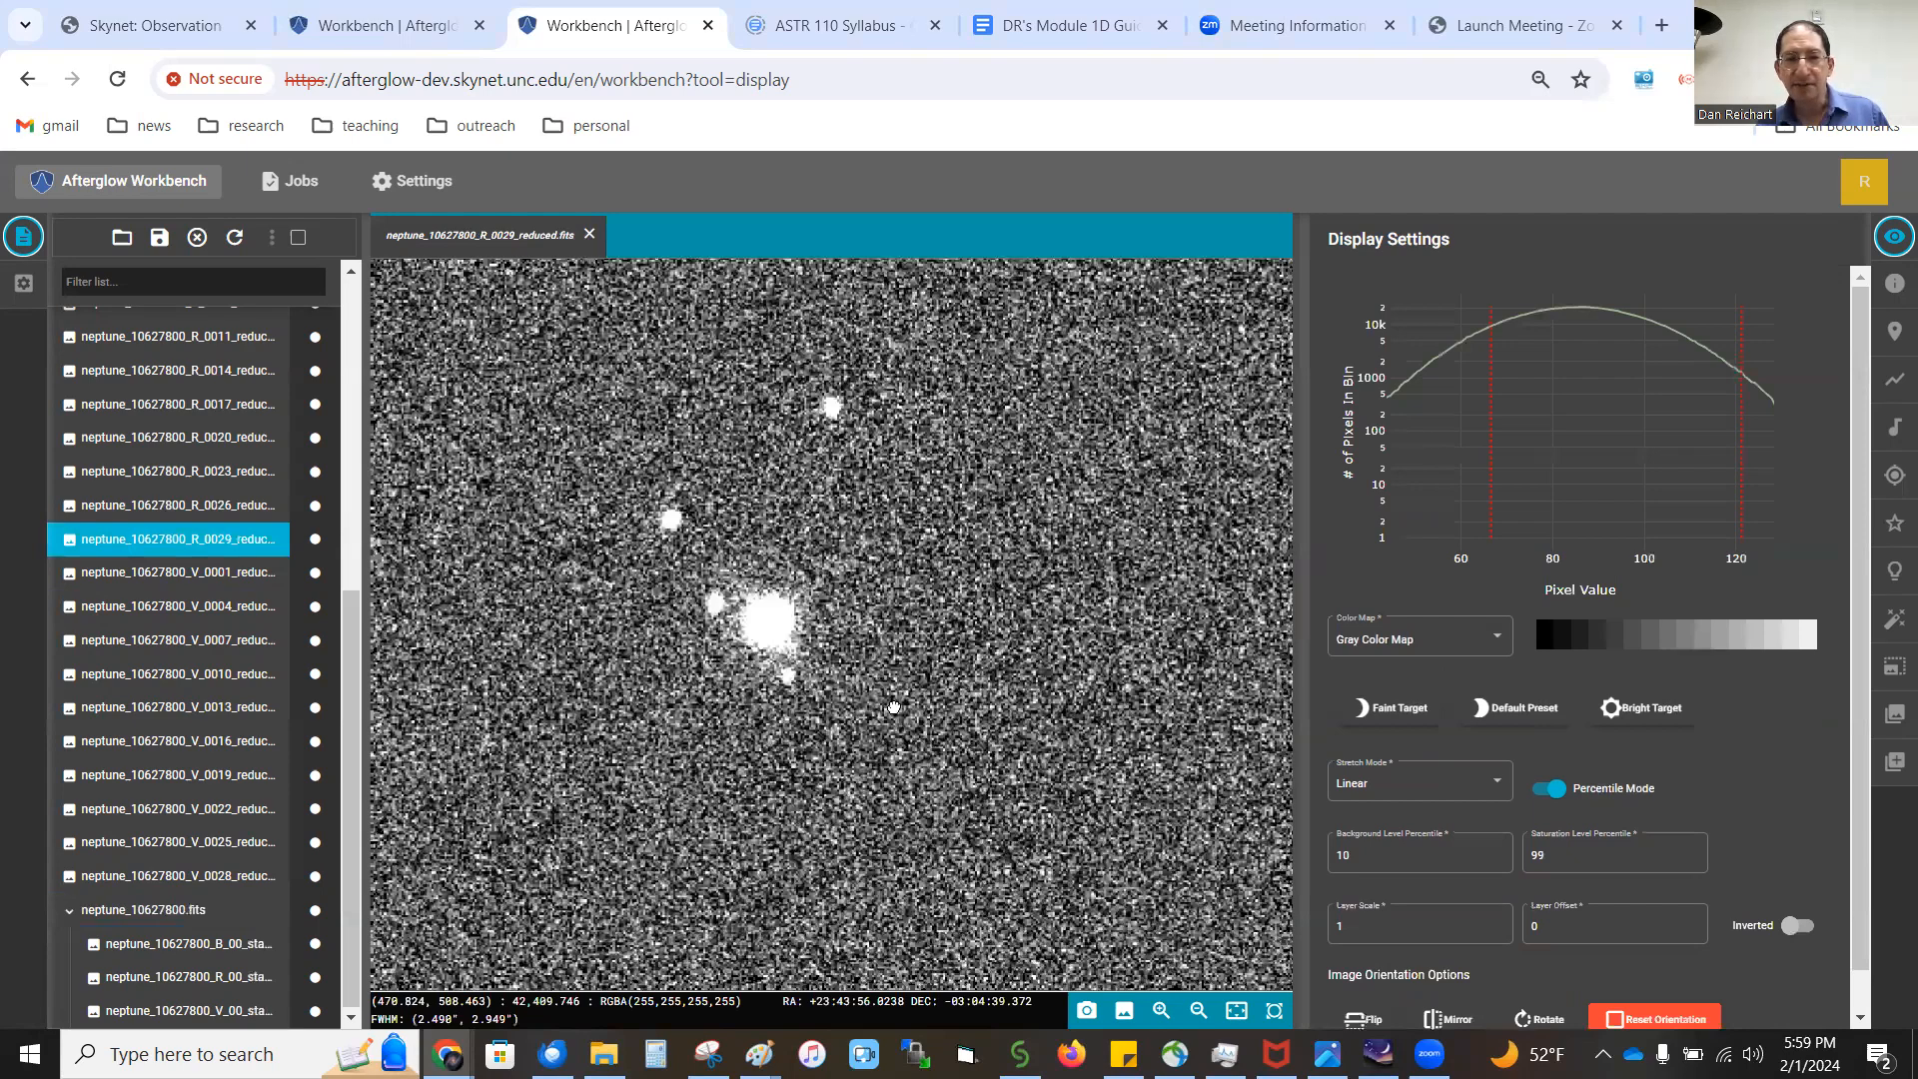
scroll(899, 690, down, 2)
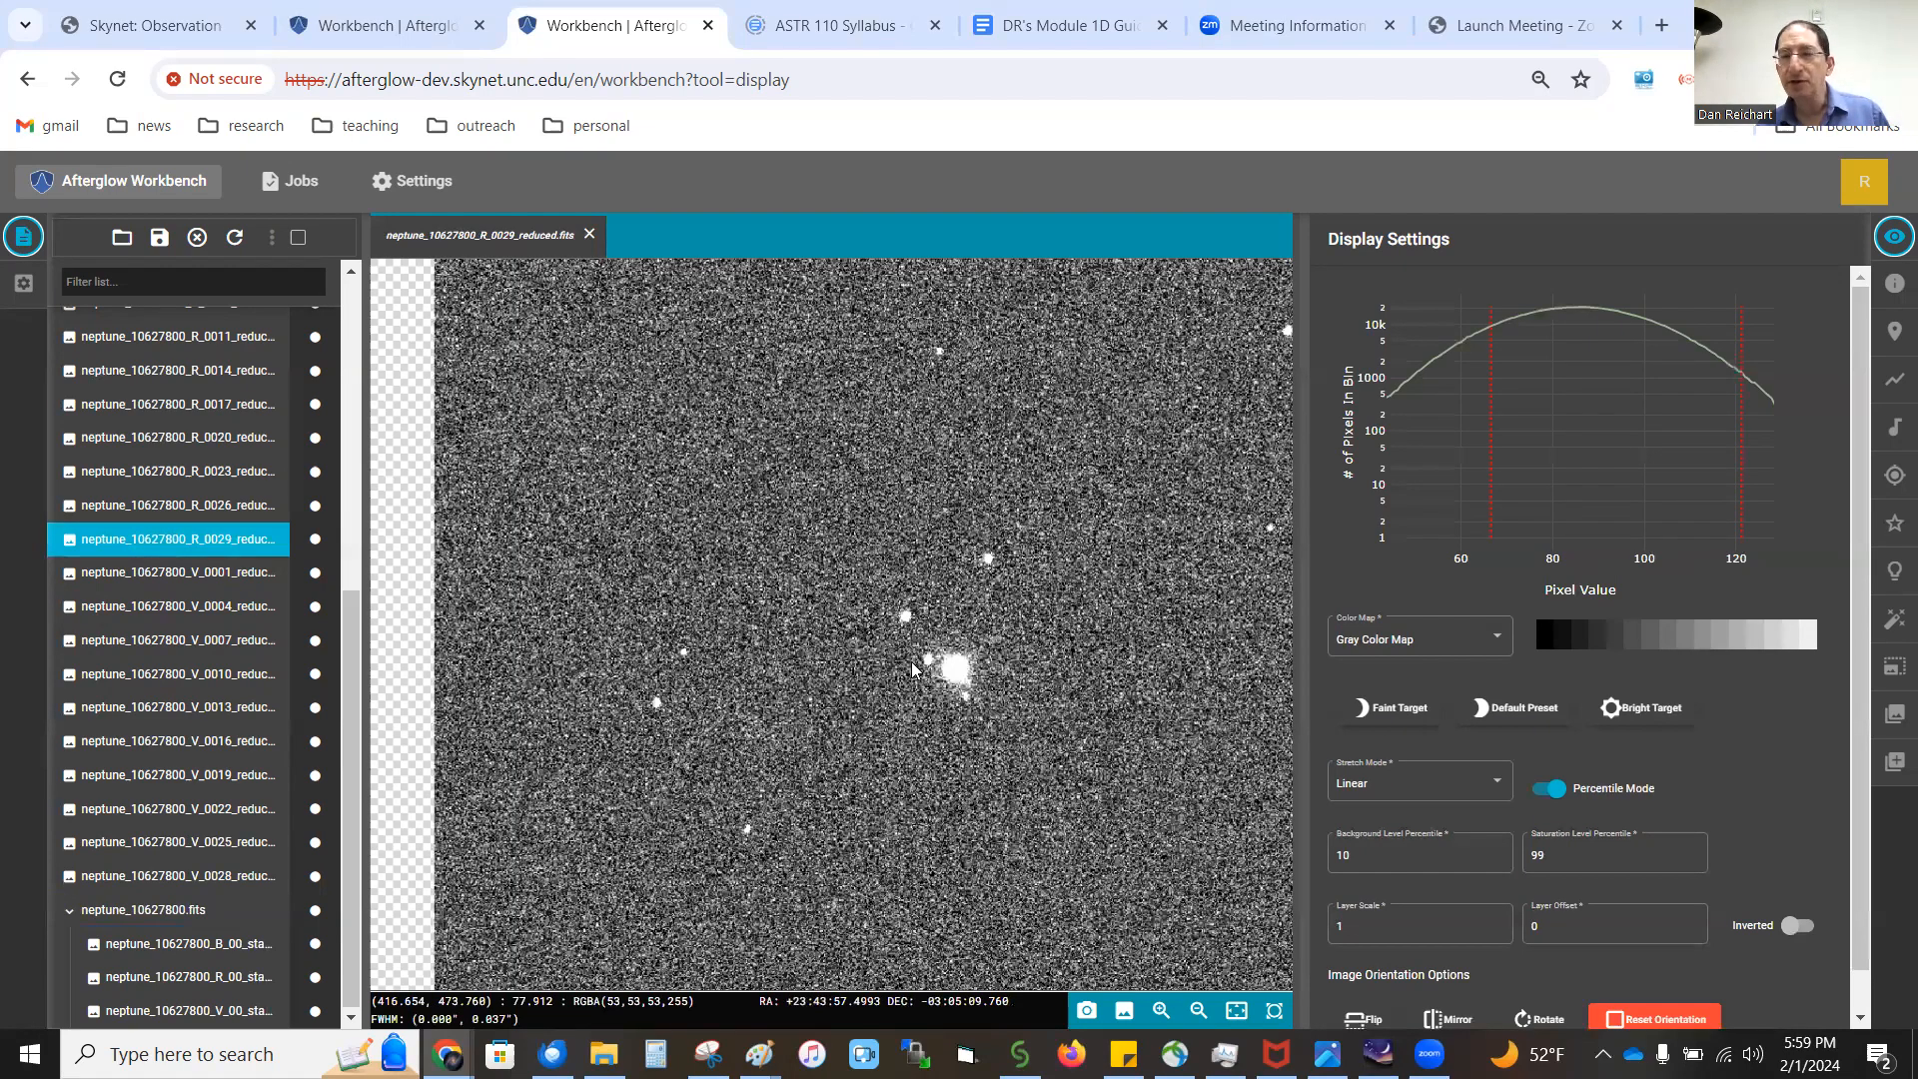
scroll(964, 666, up, 2)
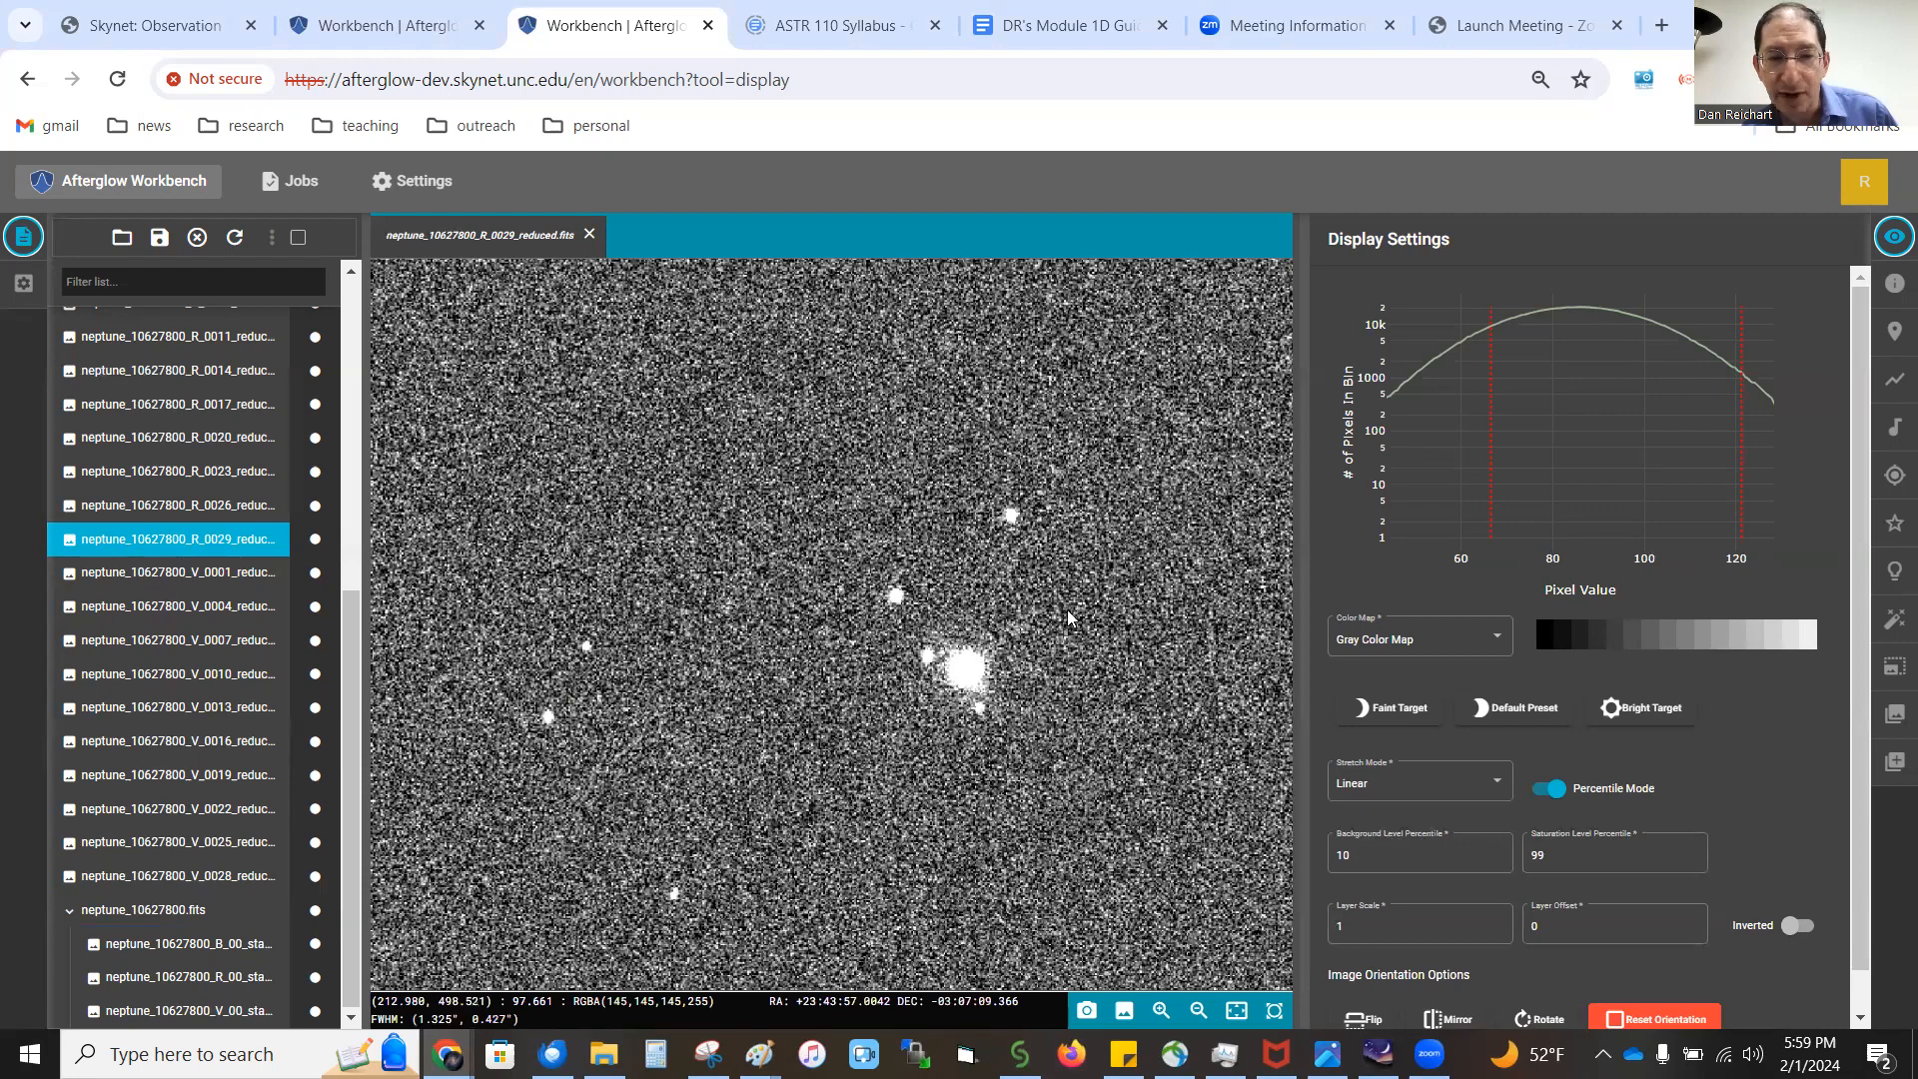
scroll(1068, 588, down, 1)
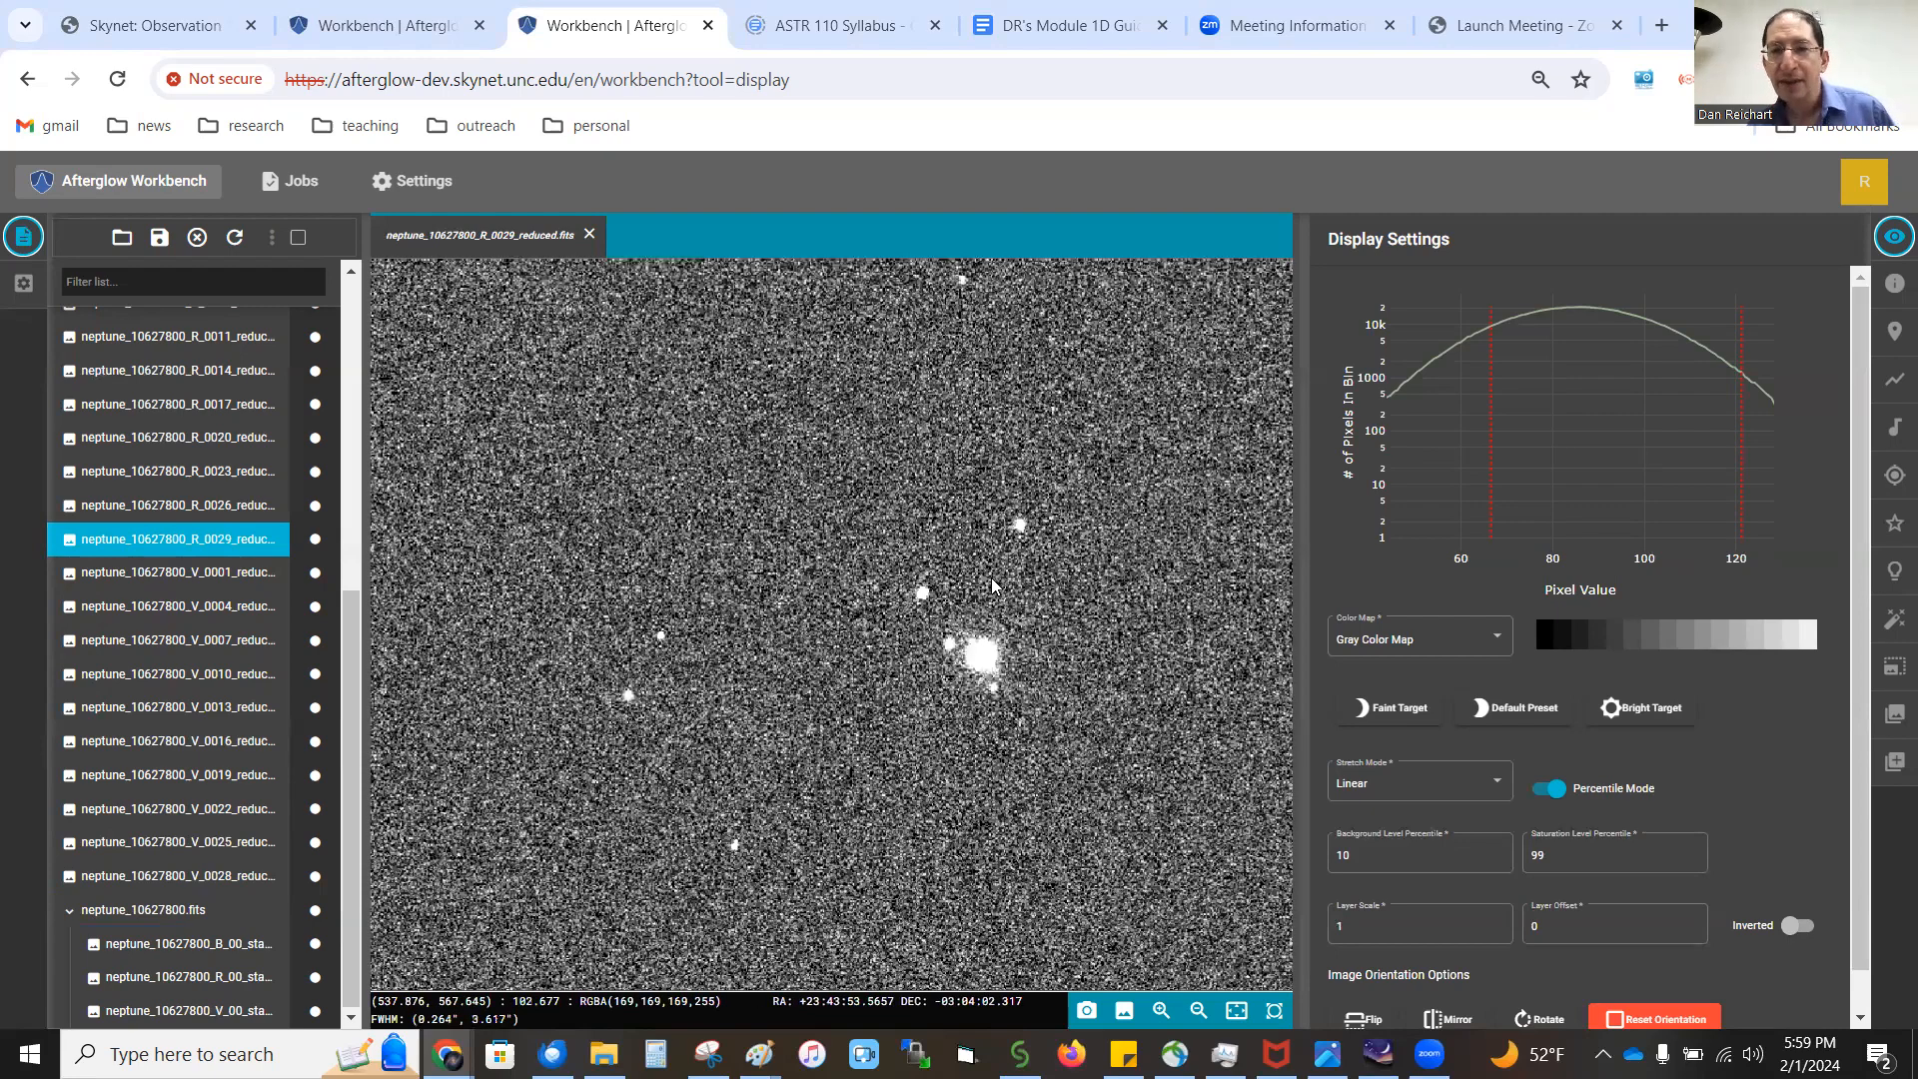
scroll(994, 588, down, 3)
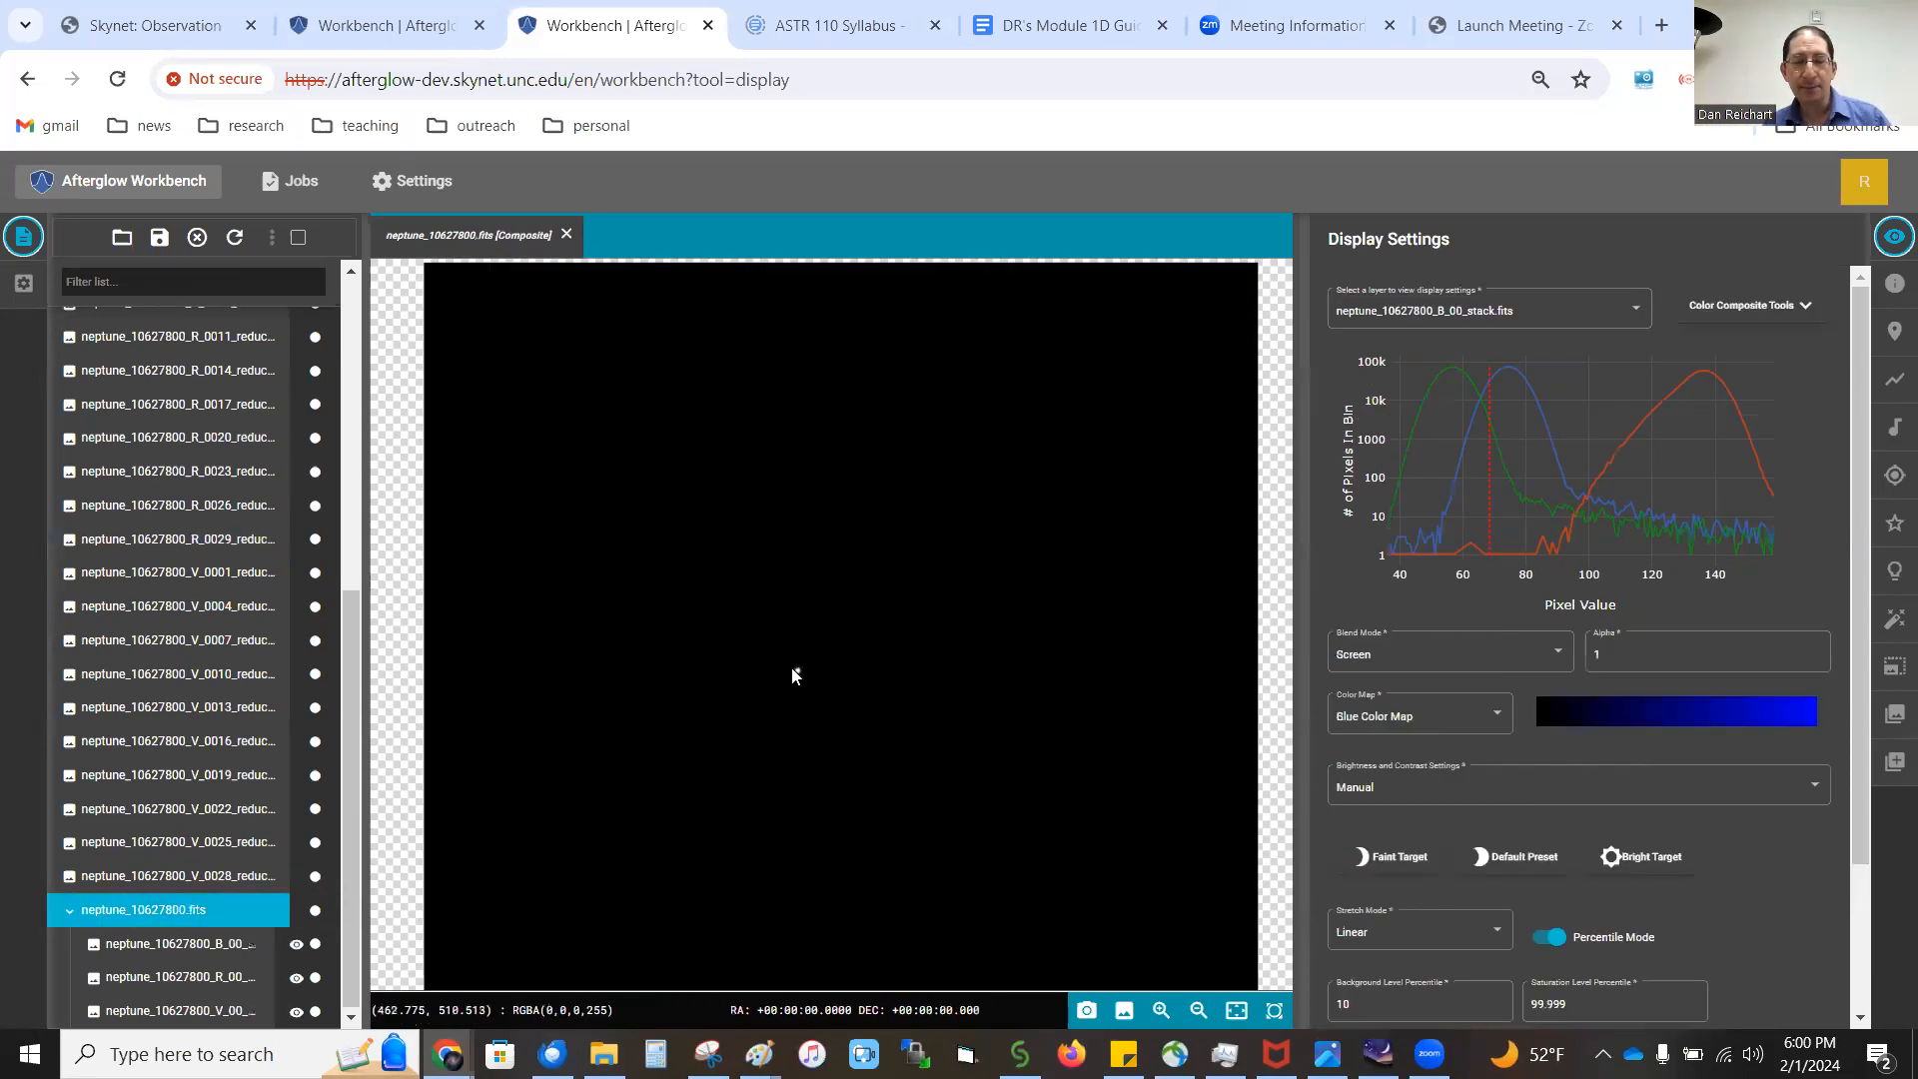
Step: Examine Neptune's disc up close in the neptune_10627800.fits composite
scroll(800, 671, up, 10)
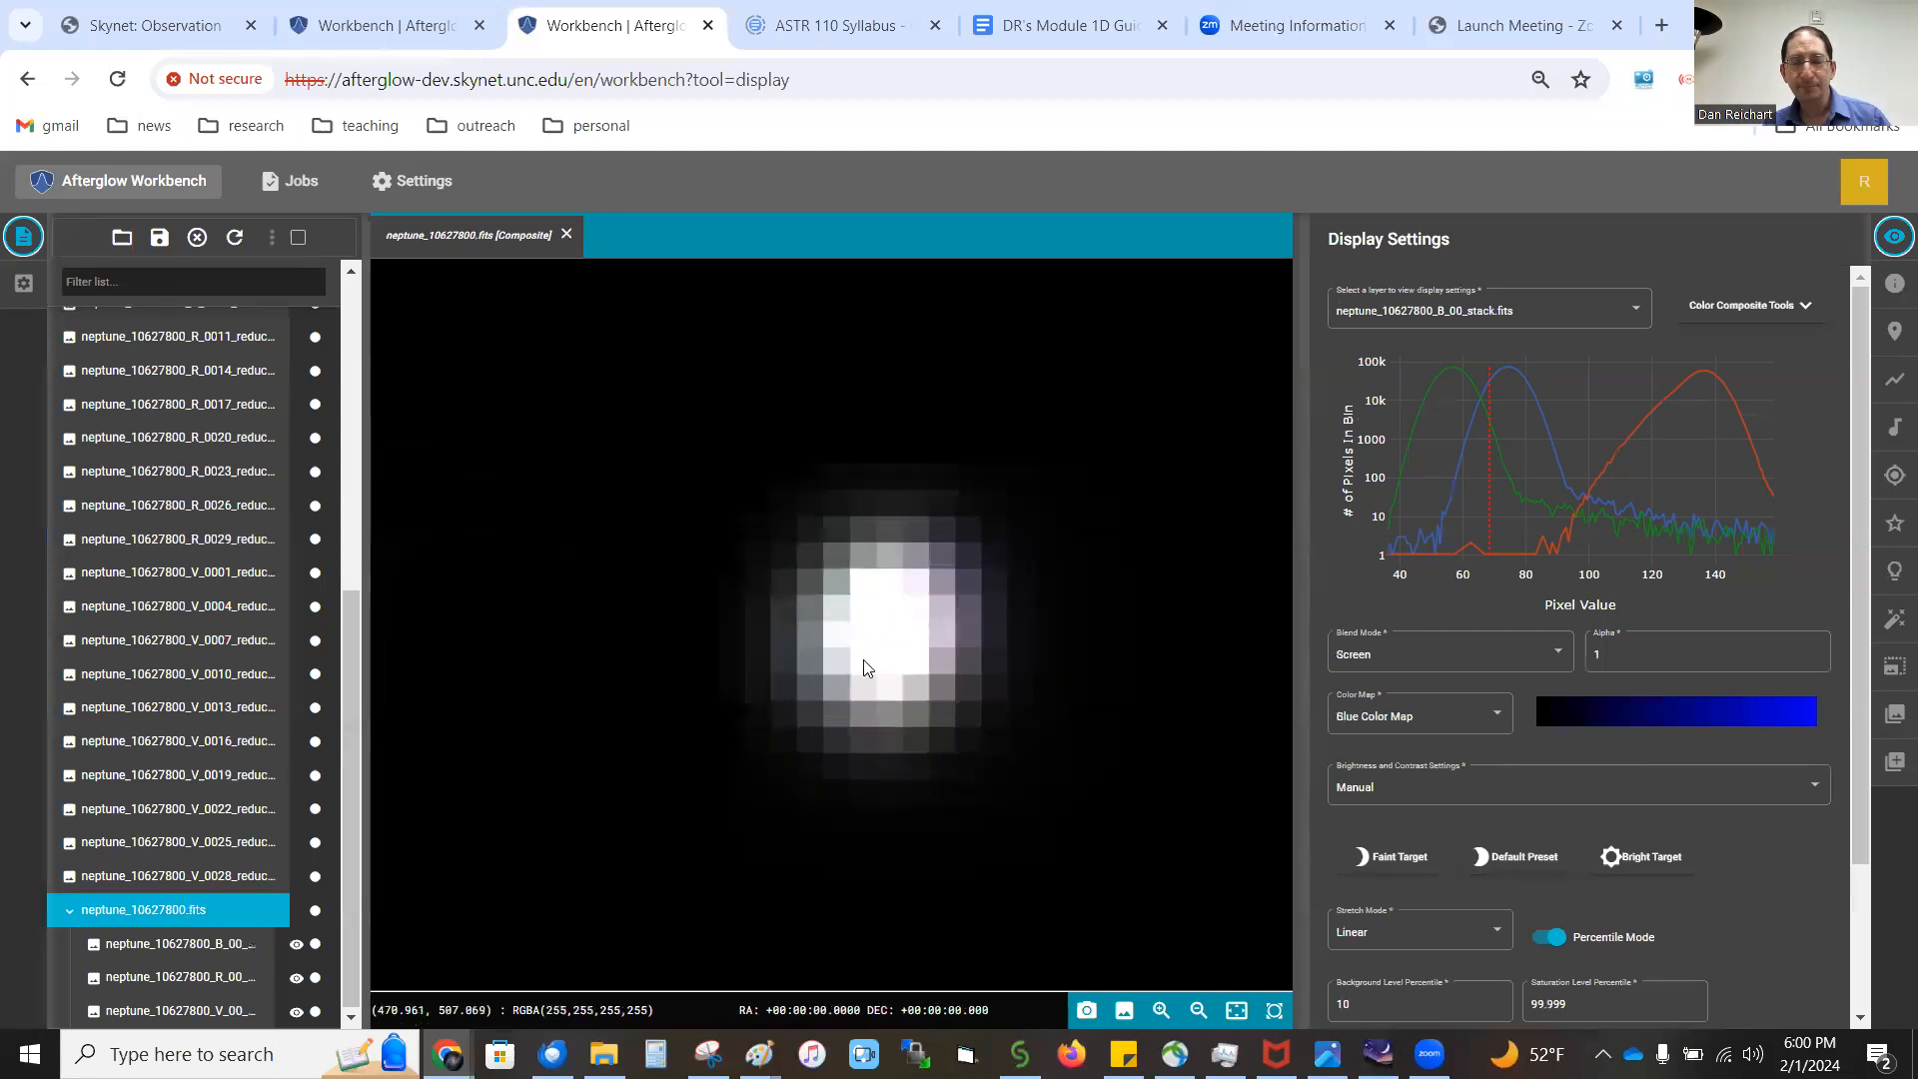
scroll(901, 650, up, 1)
drag(890, 641, 825, 642)
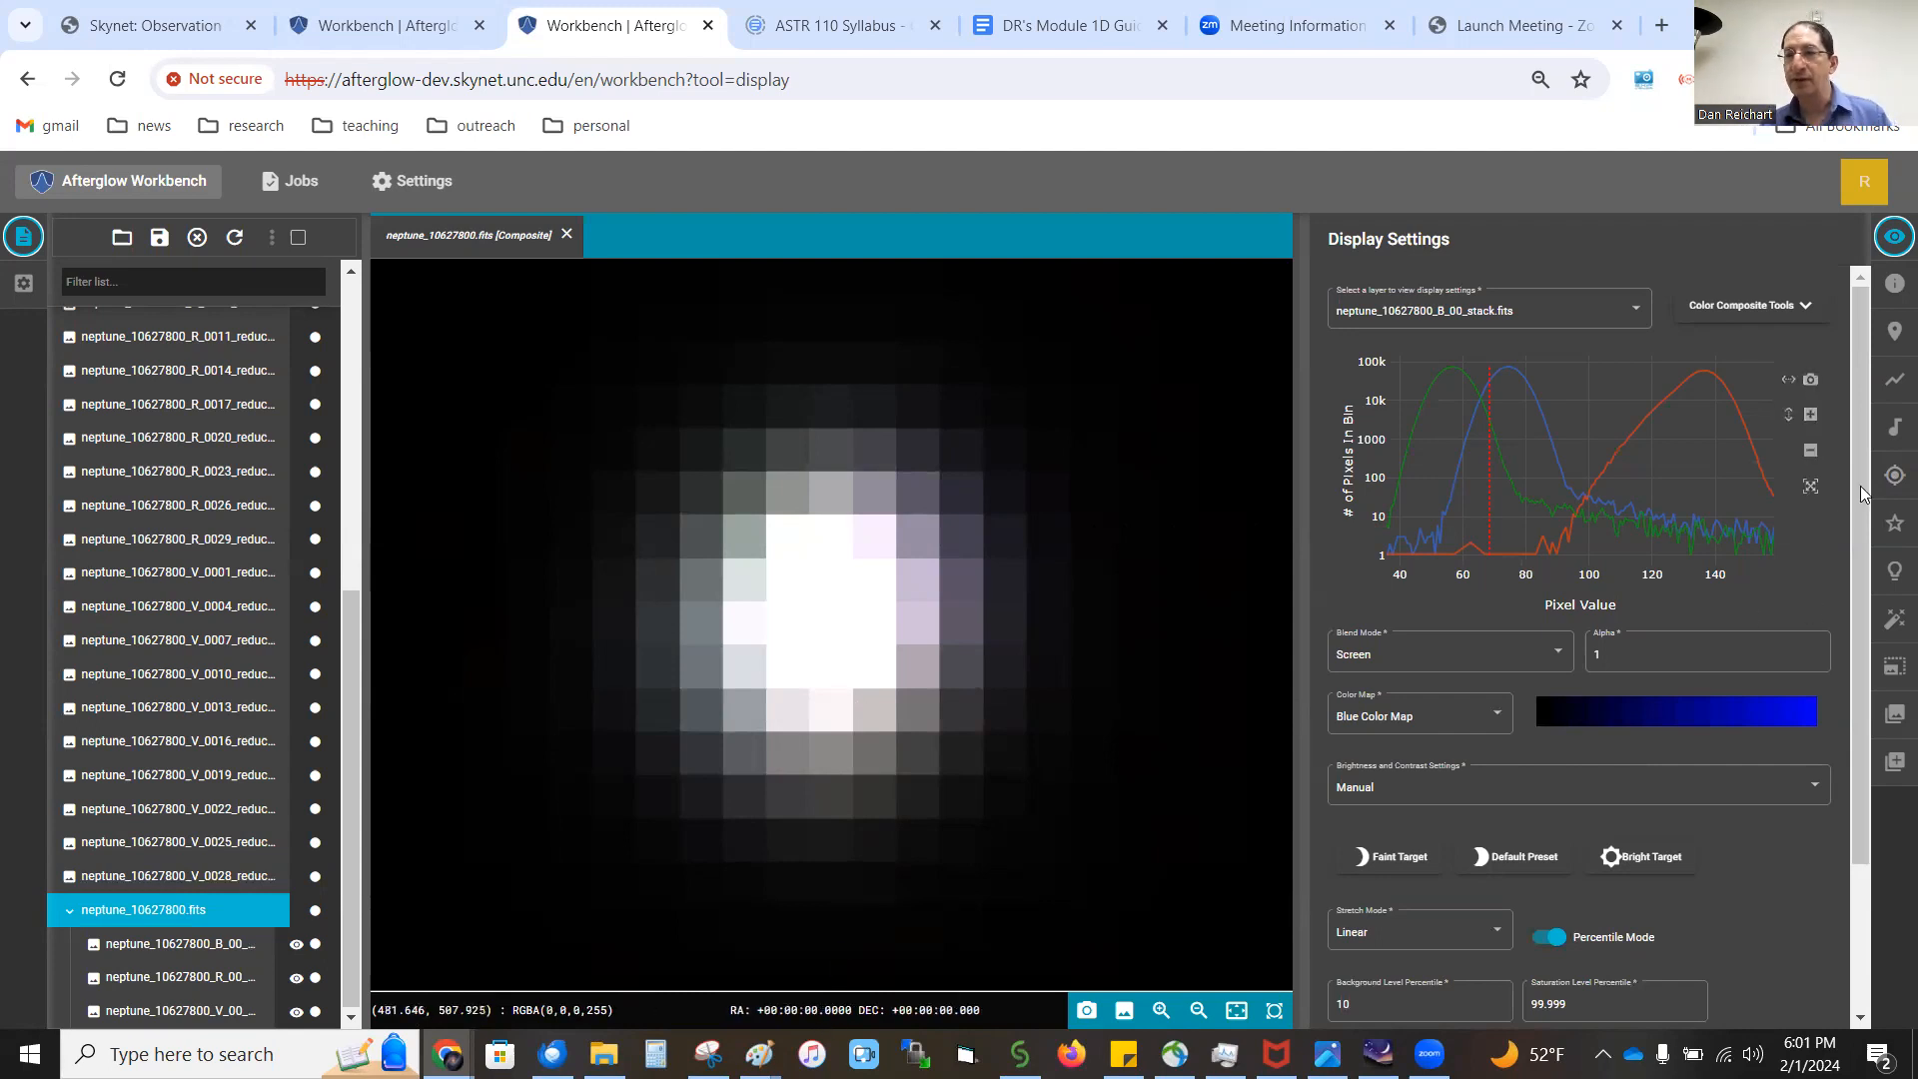
Step: Set up a WCS calibration with neptune_10627800_V_00_stack.fits, neptune_10627800_R_00_stack.fits and neptune_10627800_B_00_stack.fits as the images to calibrate
click(1893, 476)
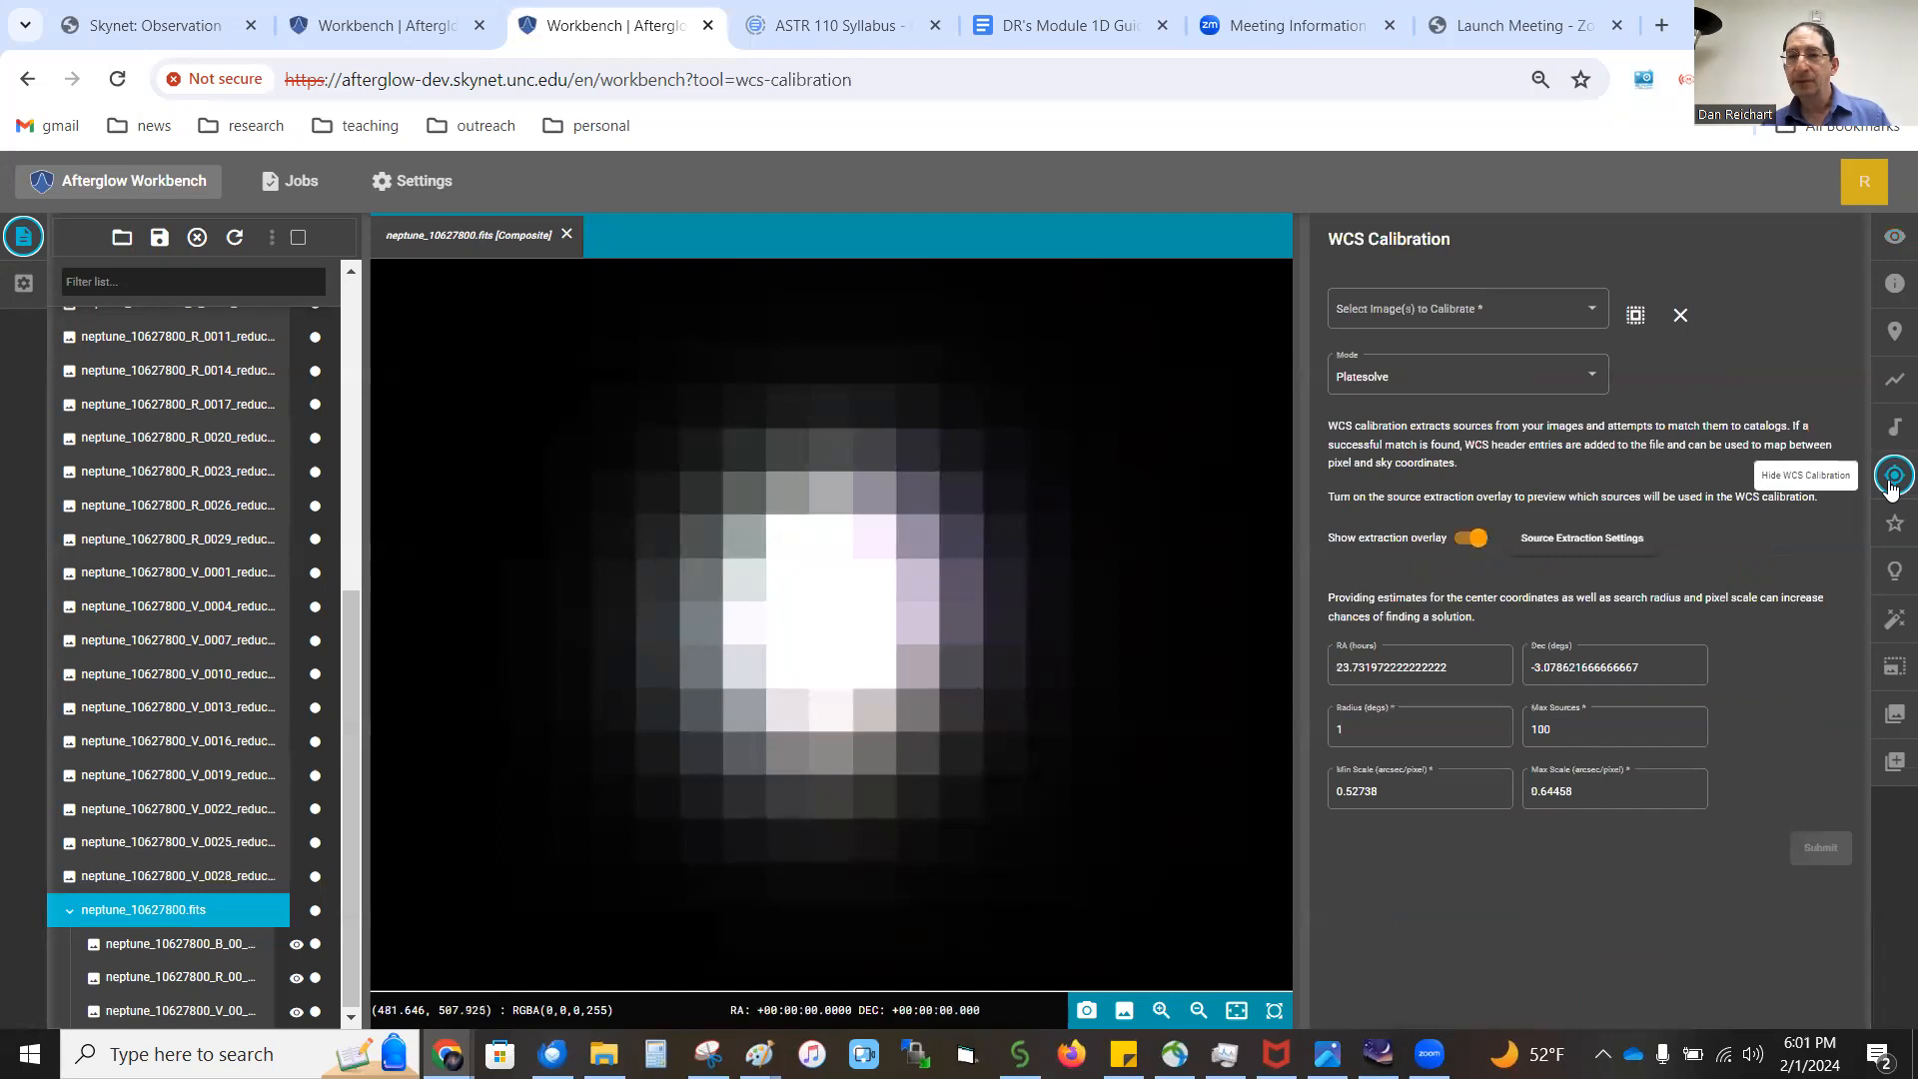
click(1596, 316)
scroll(1588, 359, down, 5)
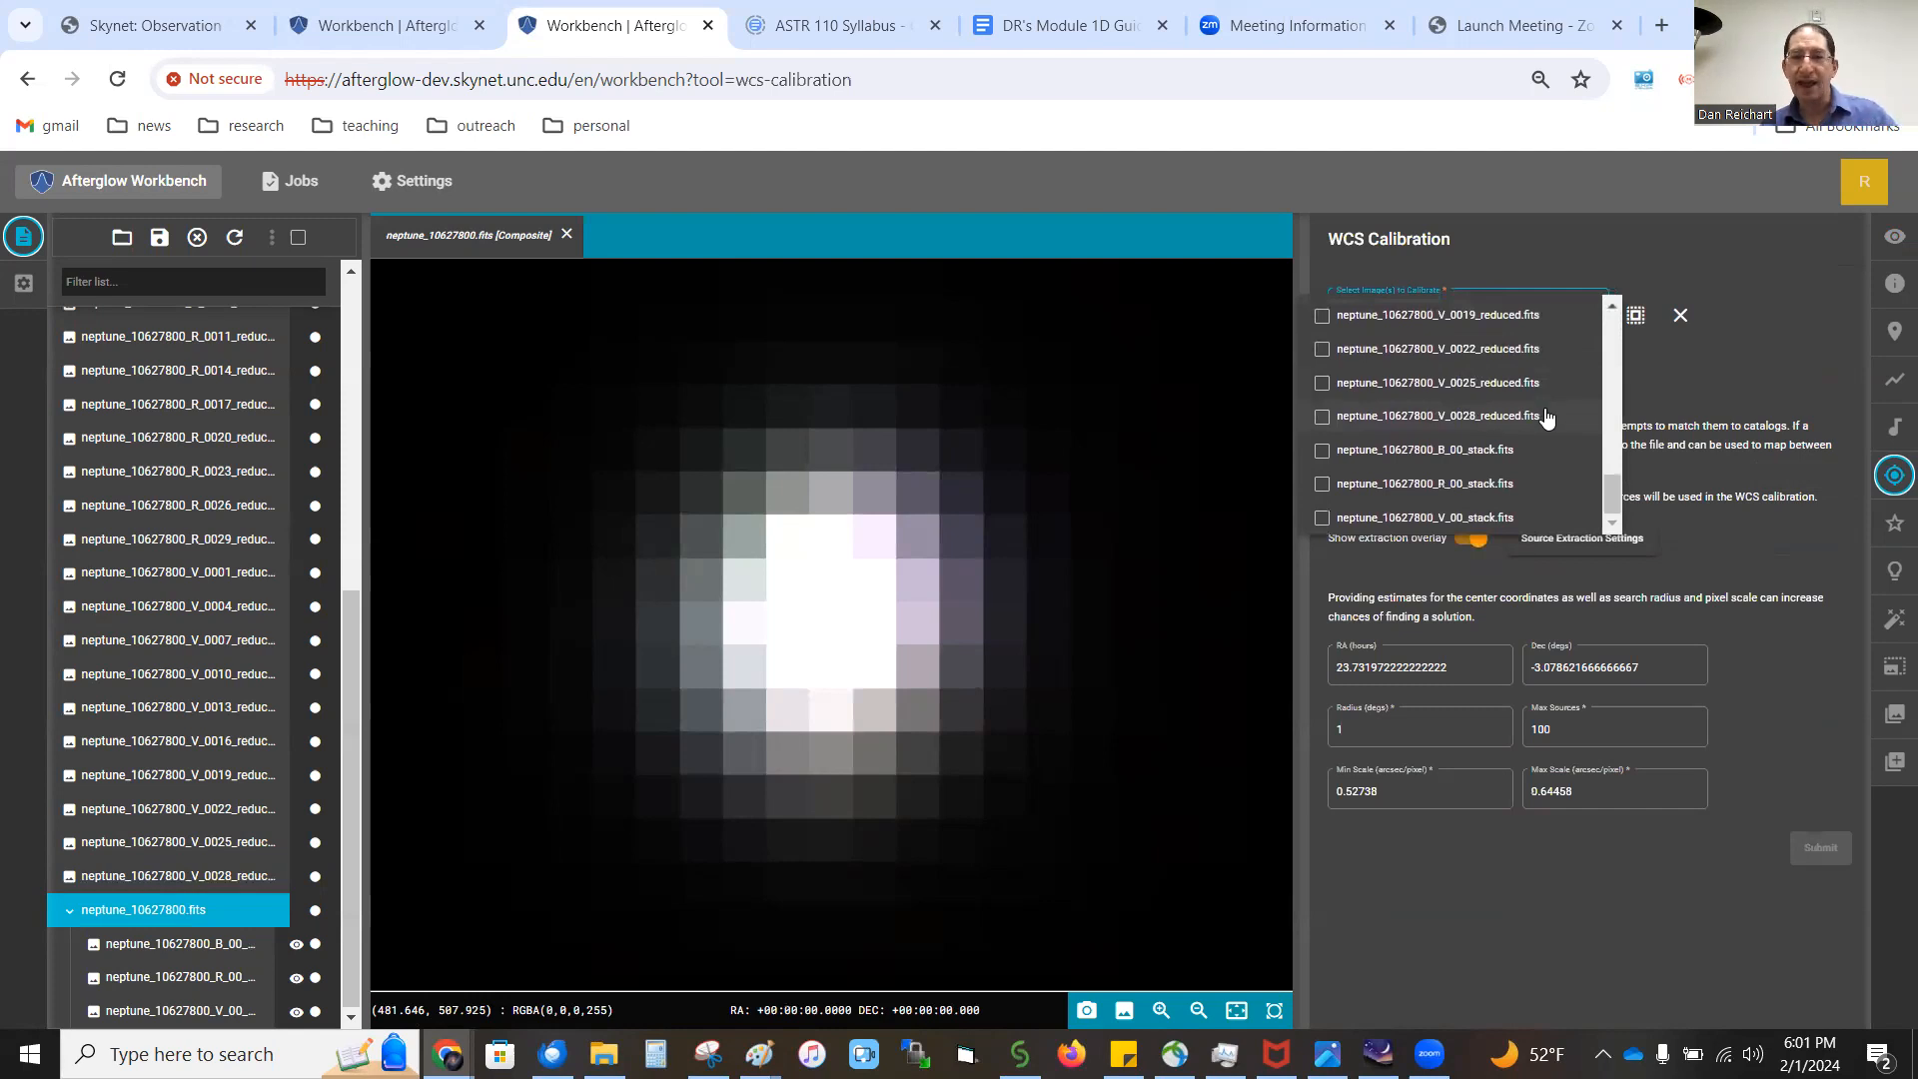
click(1322, 517)
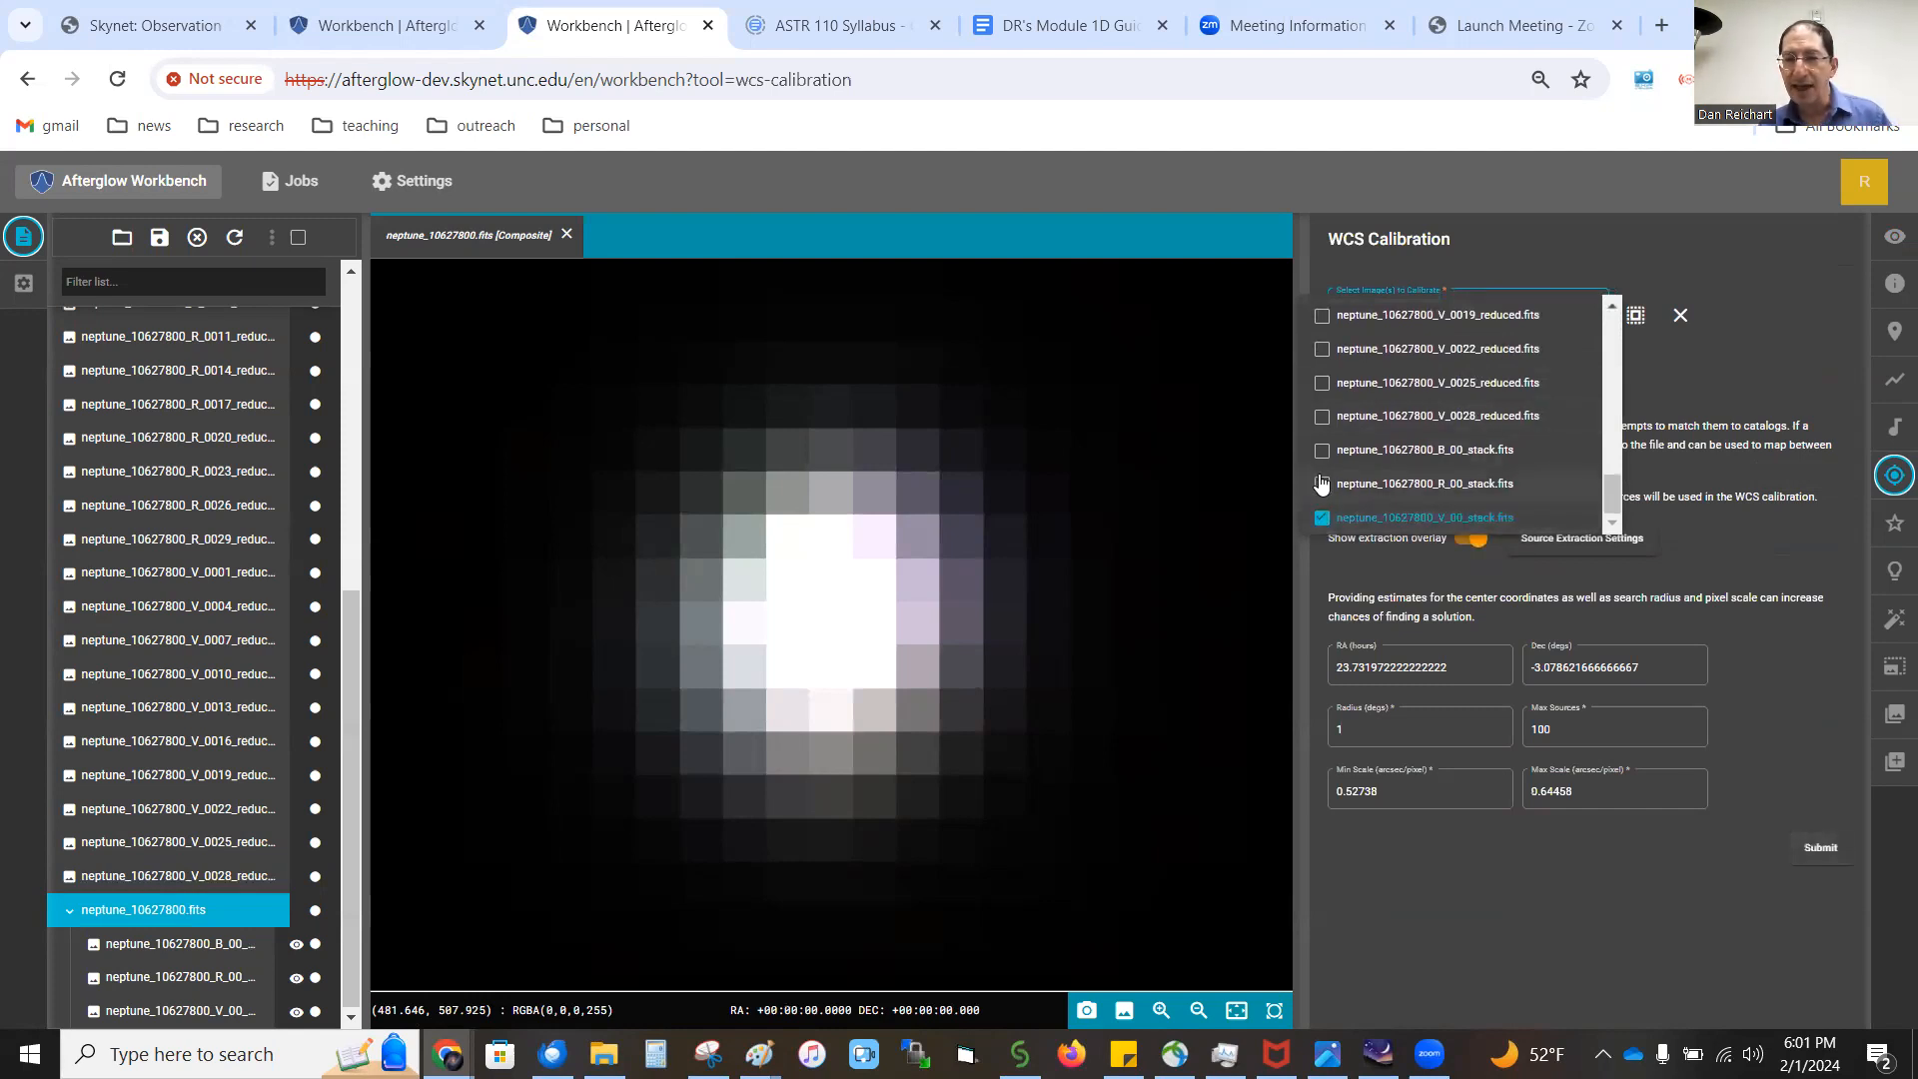
click(1323, 483)
click(1323, 449)
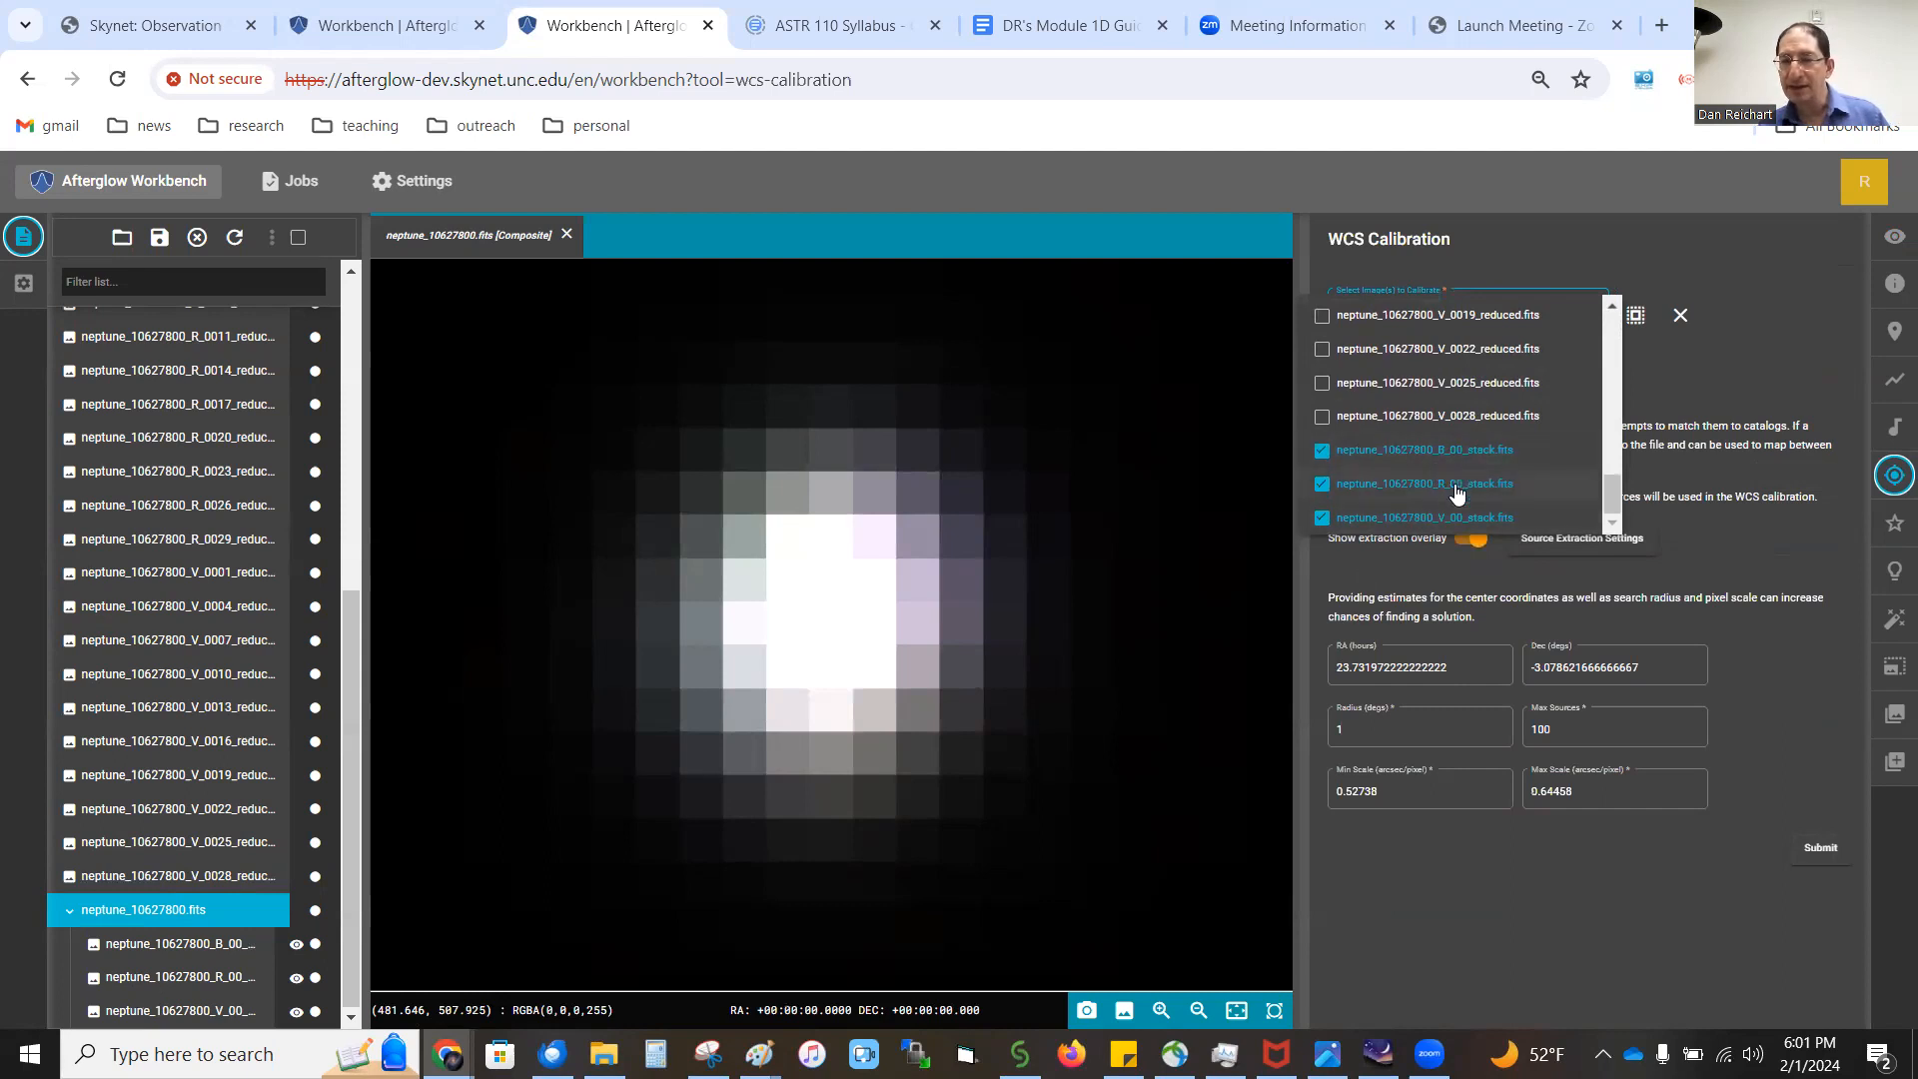
click(1758, 344)
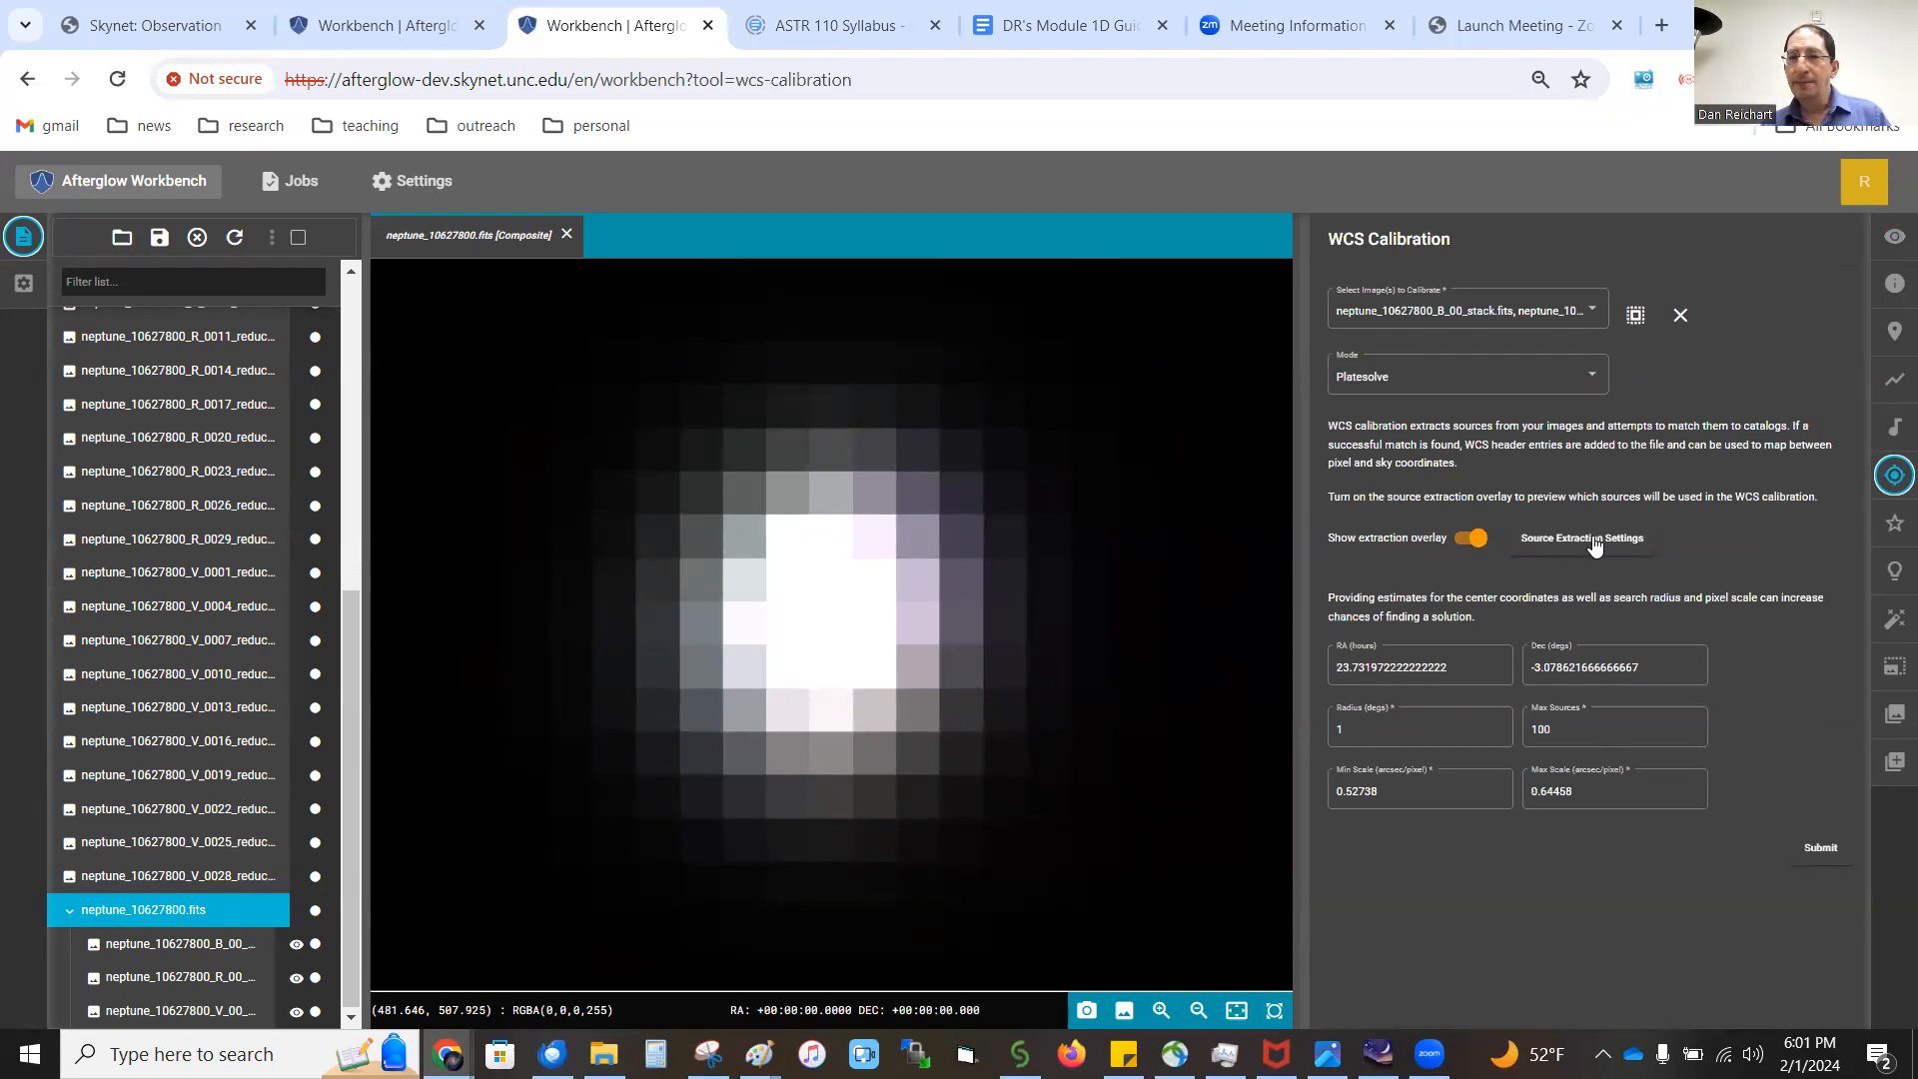
Step: Examine the source extraction overlay around Neptune in the B stack and the composite to preview which sources the calibration uses
click(164, 944)
scroll(683, 719, down, 6)
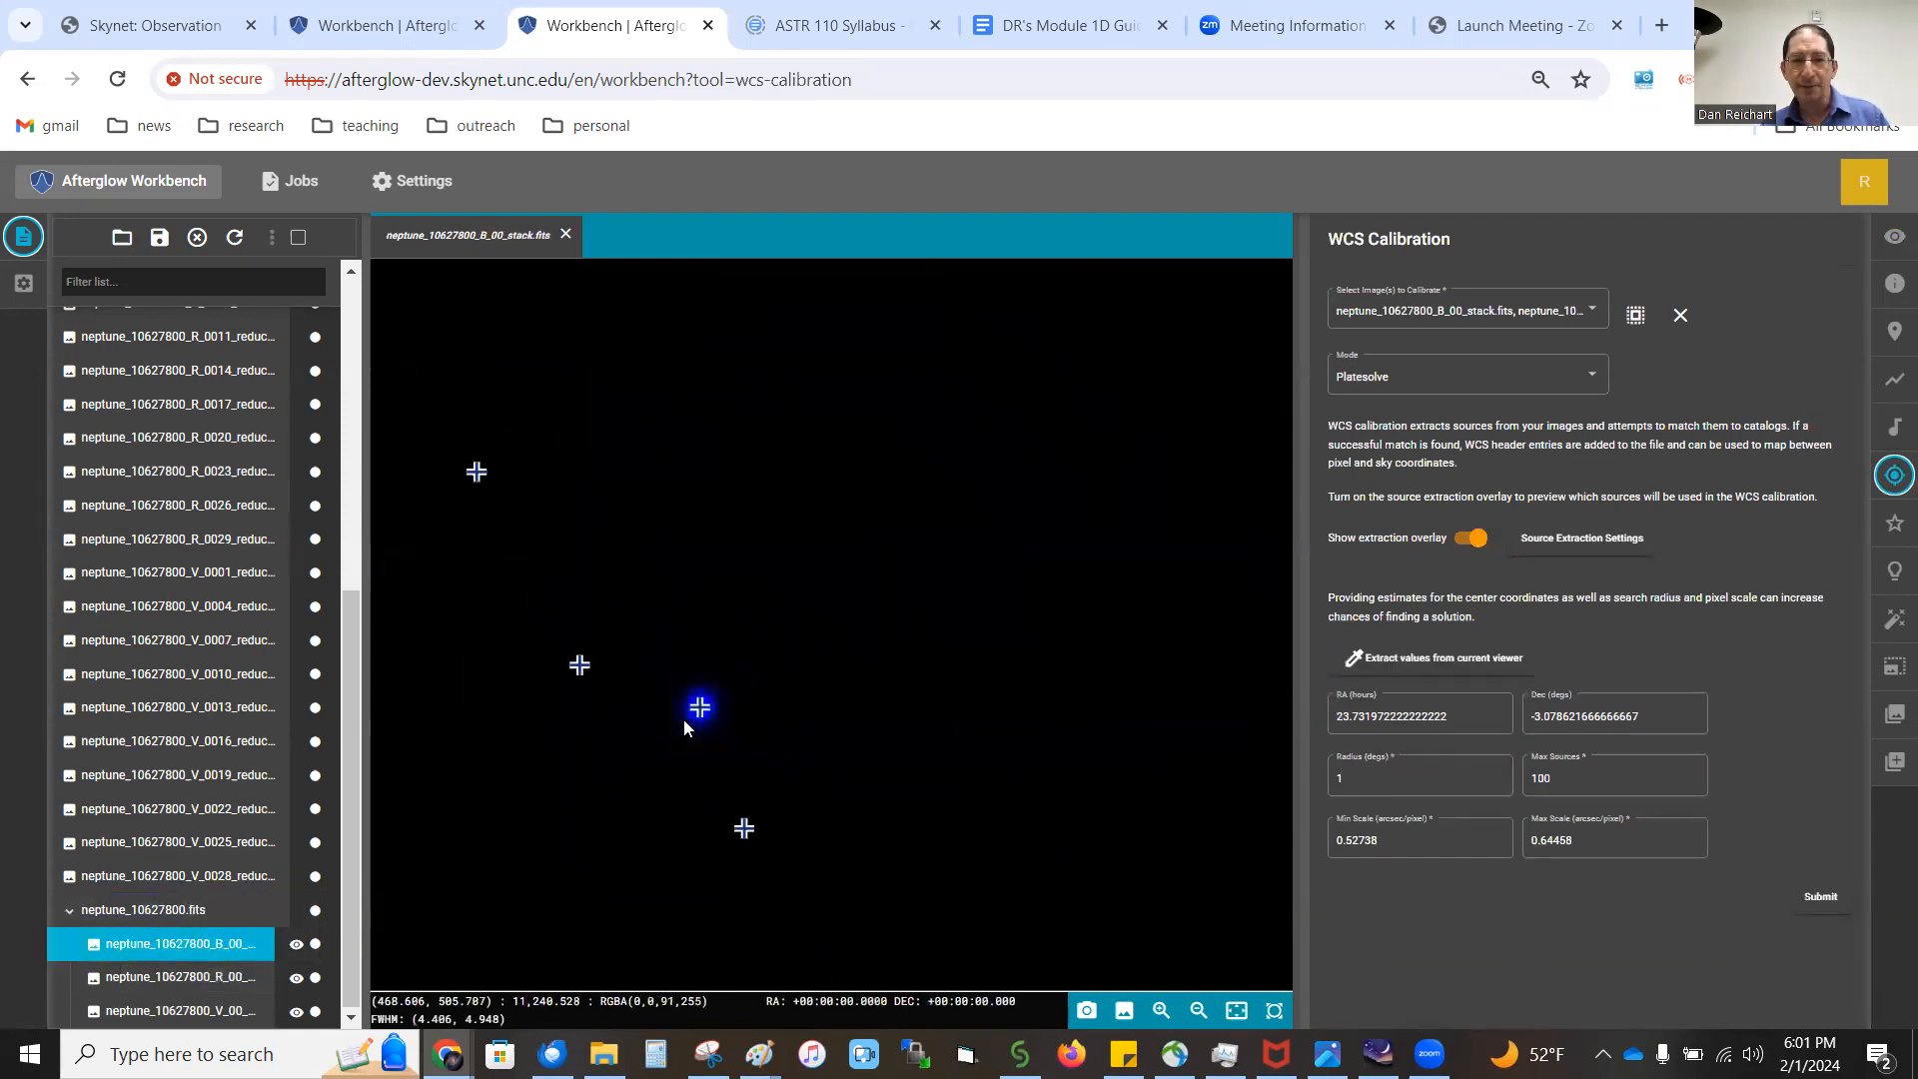
scroll(765, 703, down, 5)
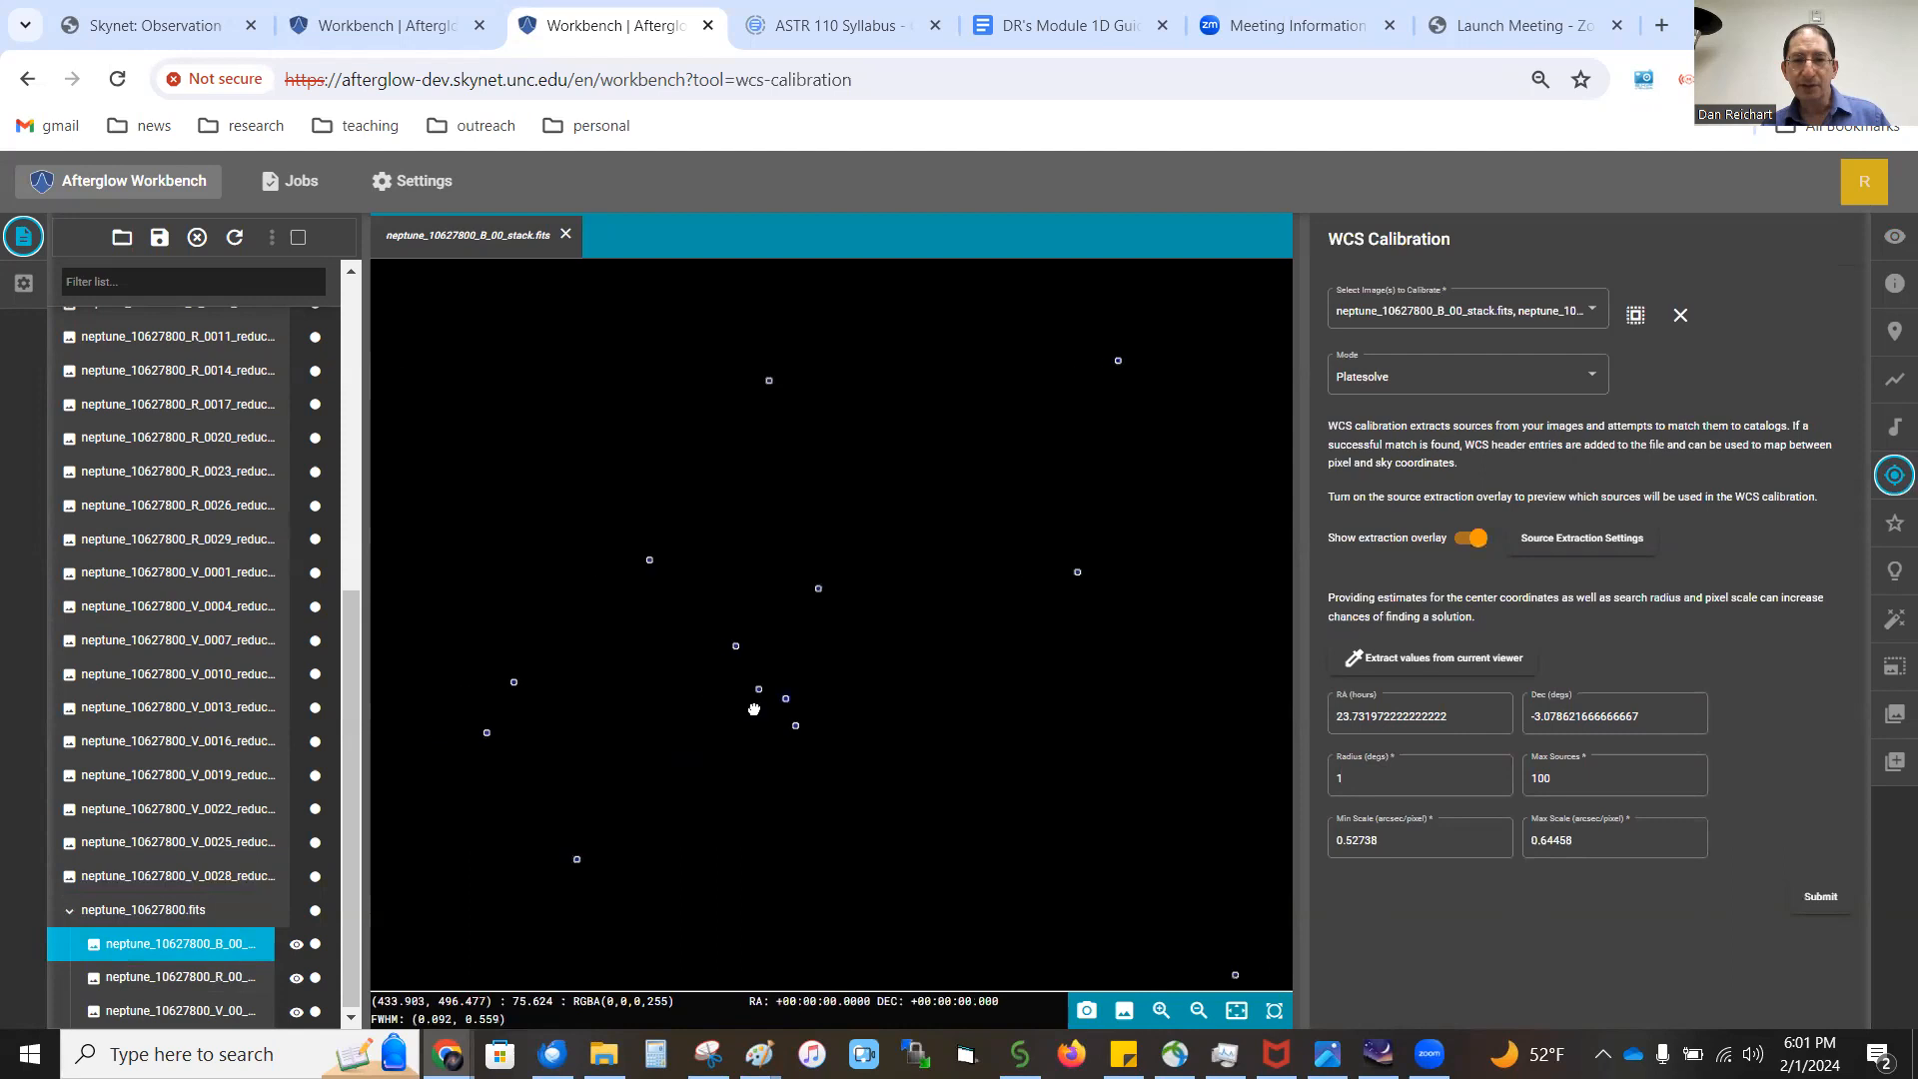
scroll(769, 703, up, 3)
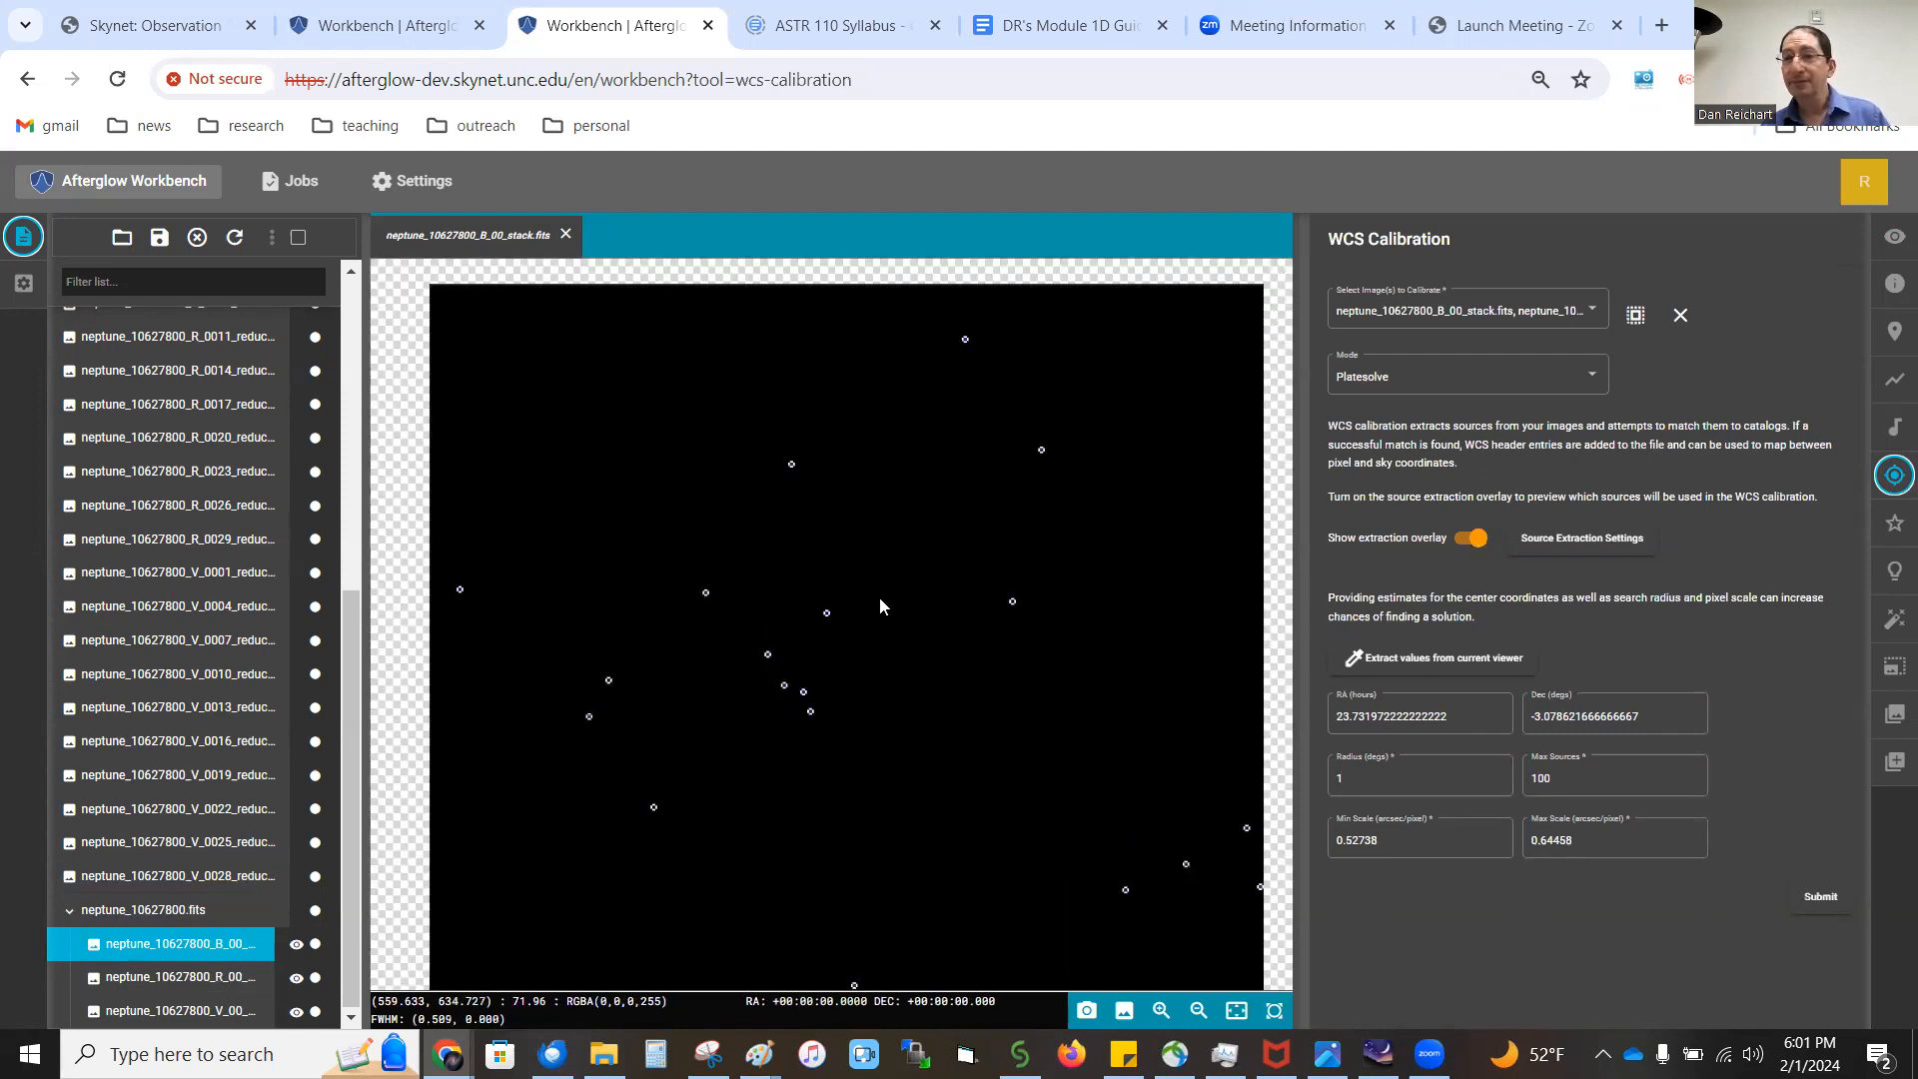
scroll(874, 597, up, 5)
drag(569, 885, 773, 634)
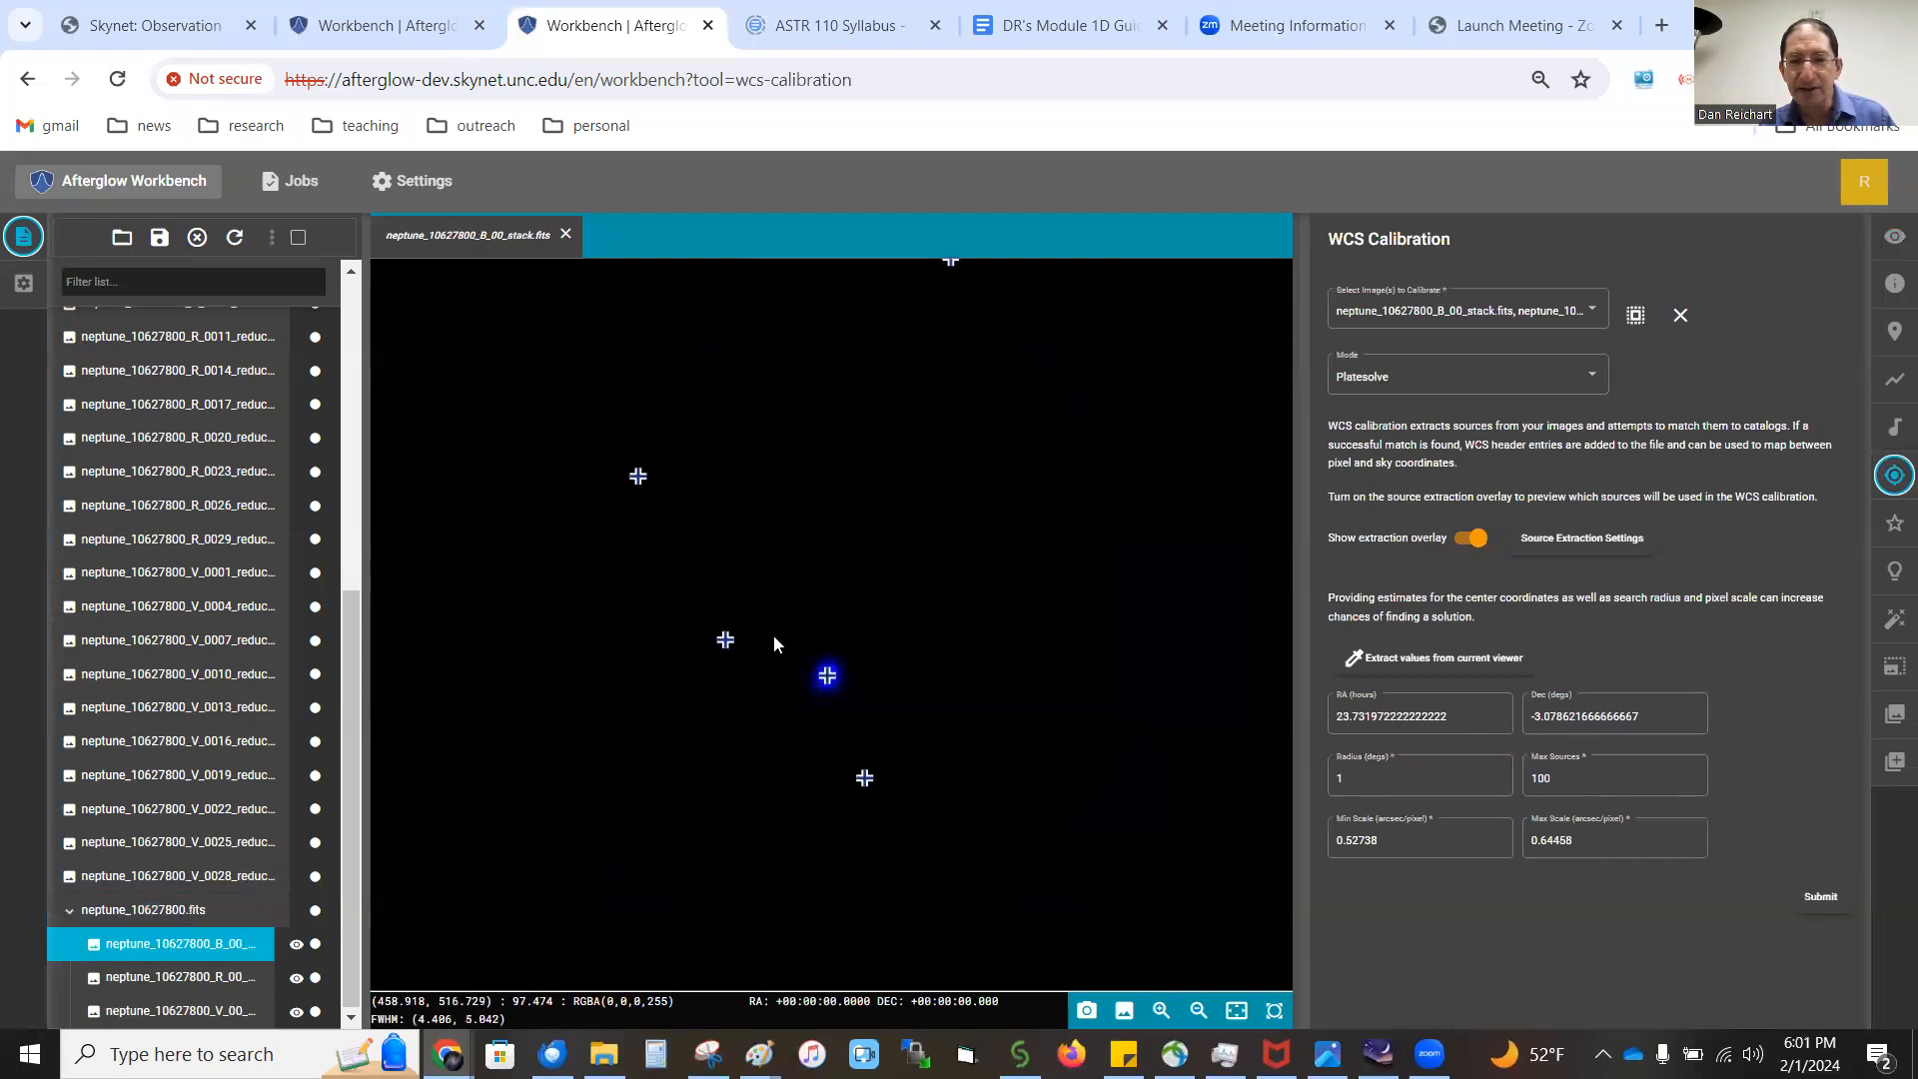
scroll(767, 645, up, 6)
scroll(983, 705, down, 1)
scroll(979, 705, down, 5)
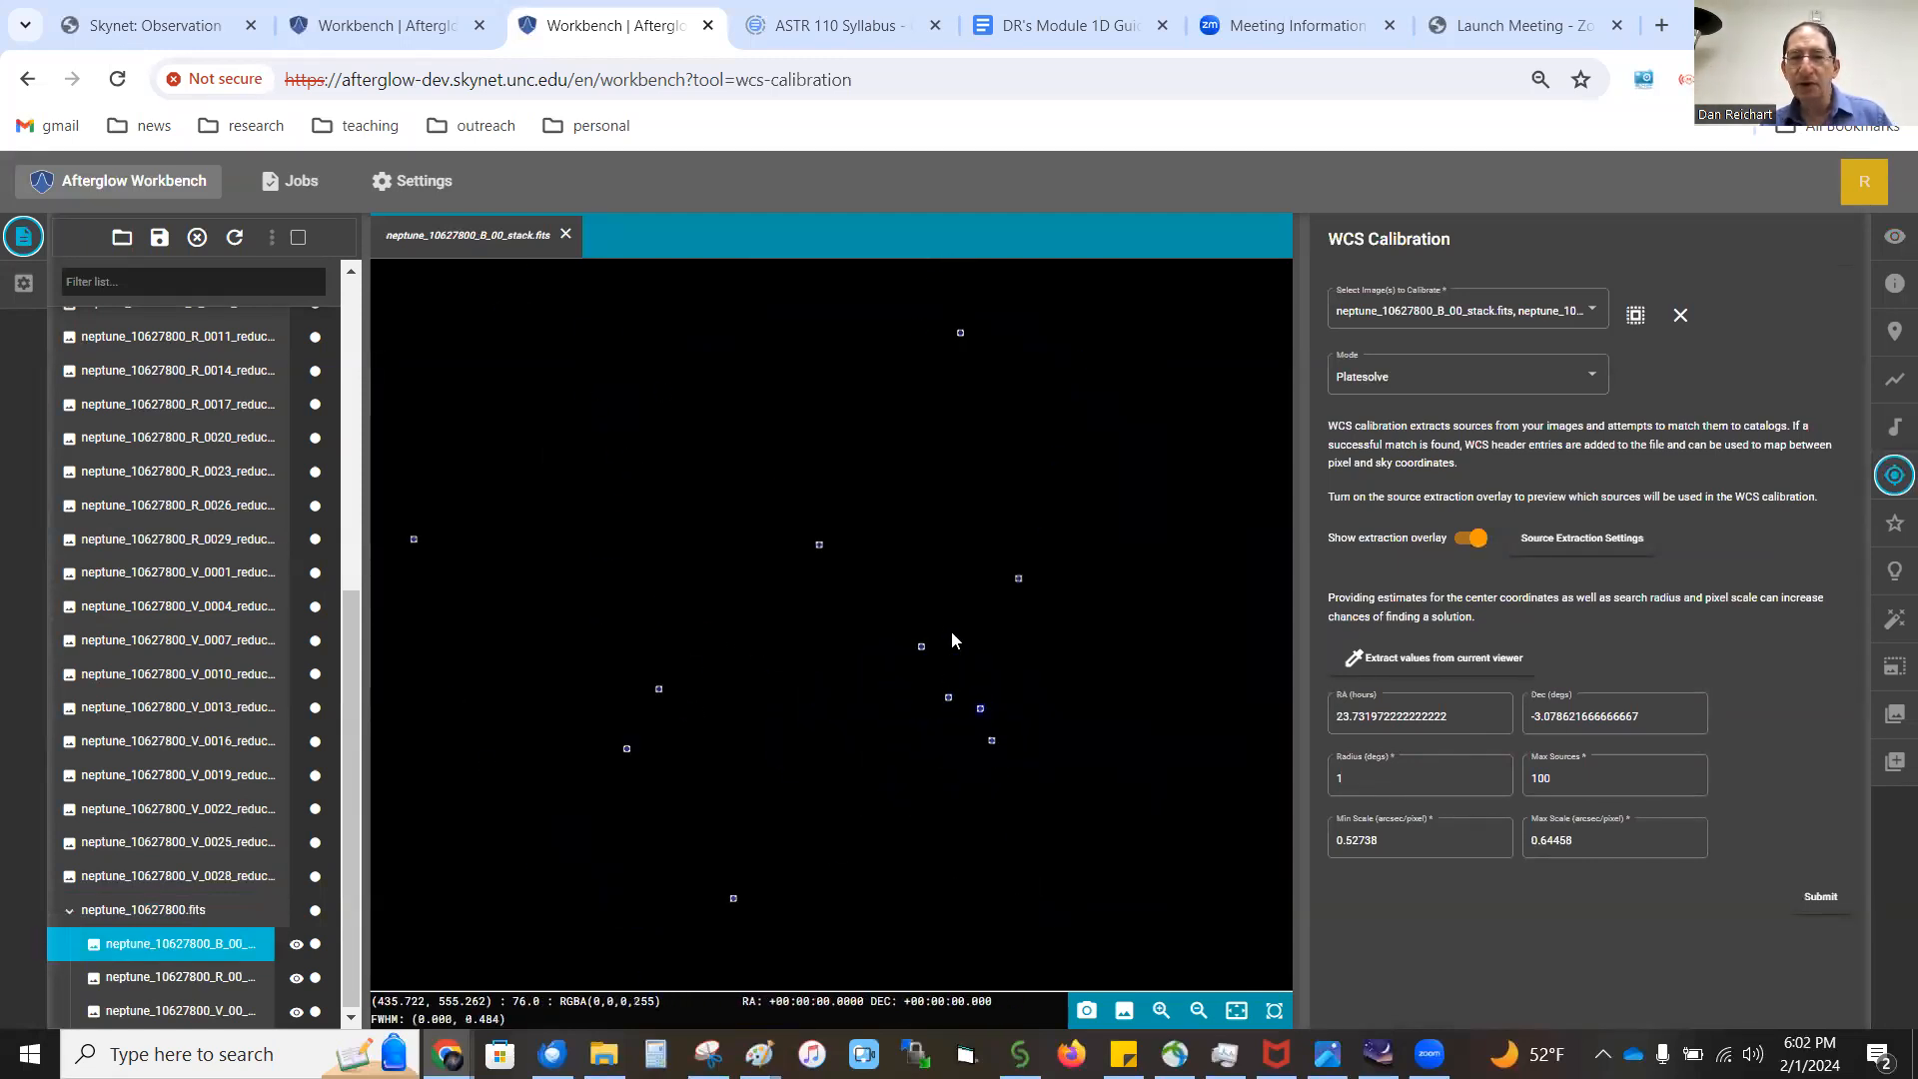
scroll(900, 646, up, 1)
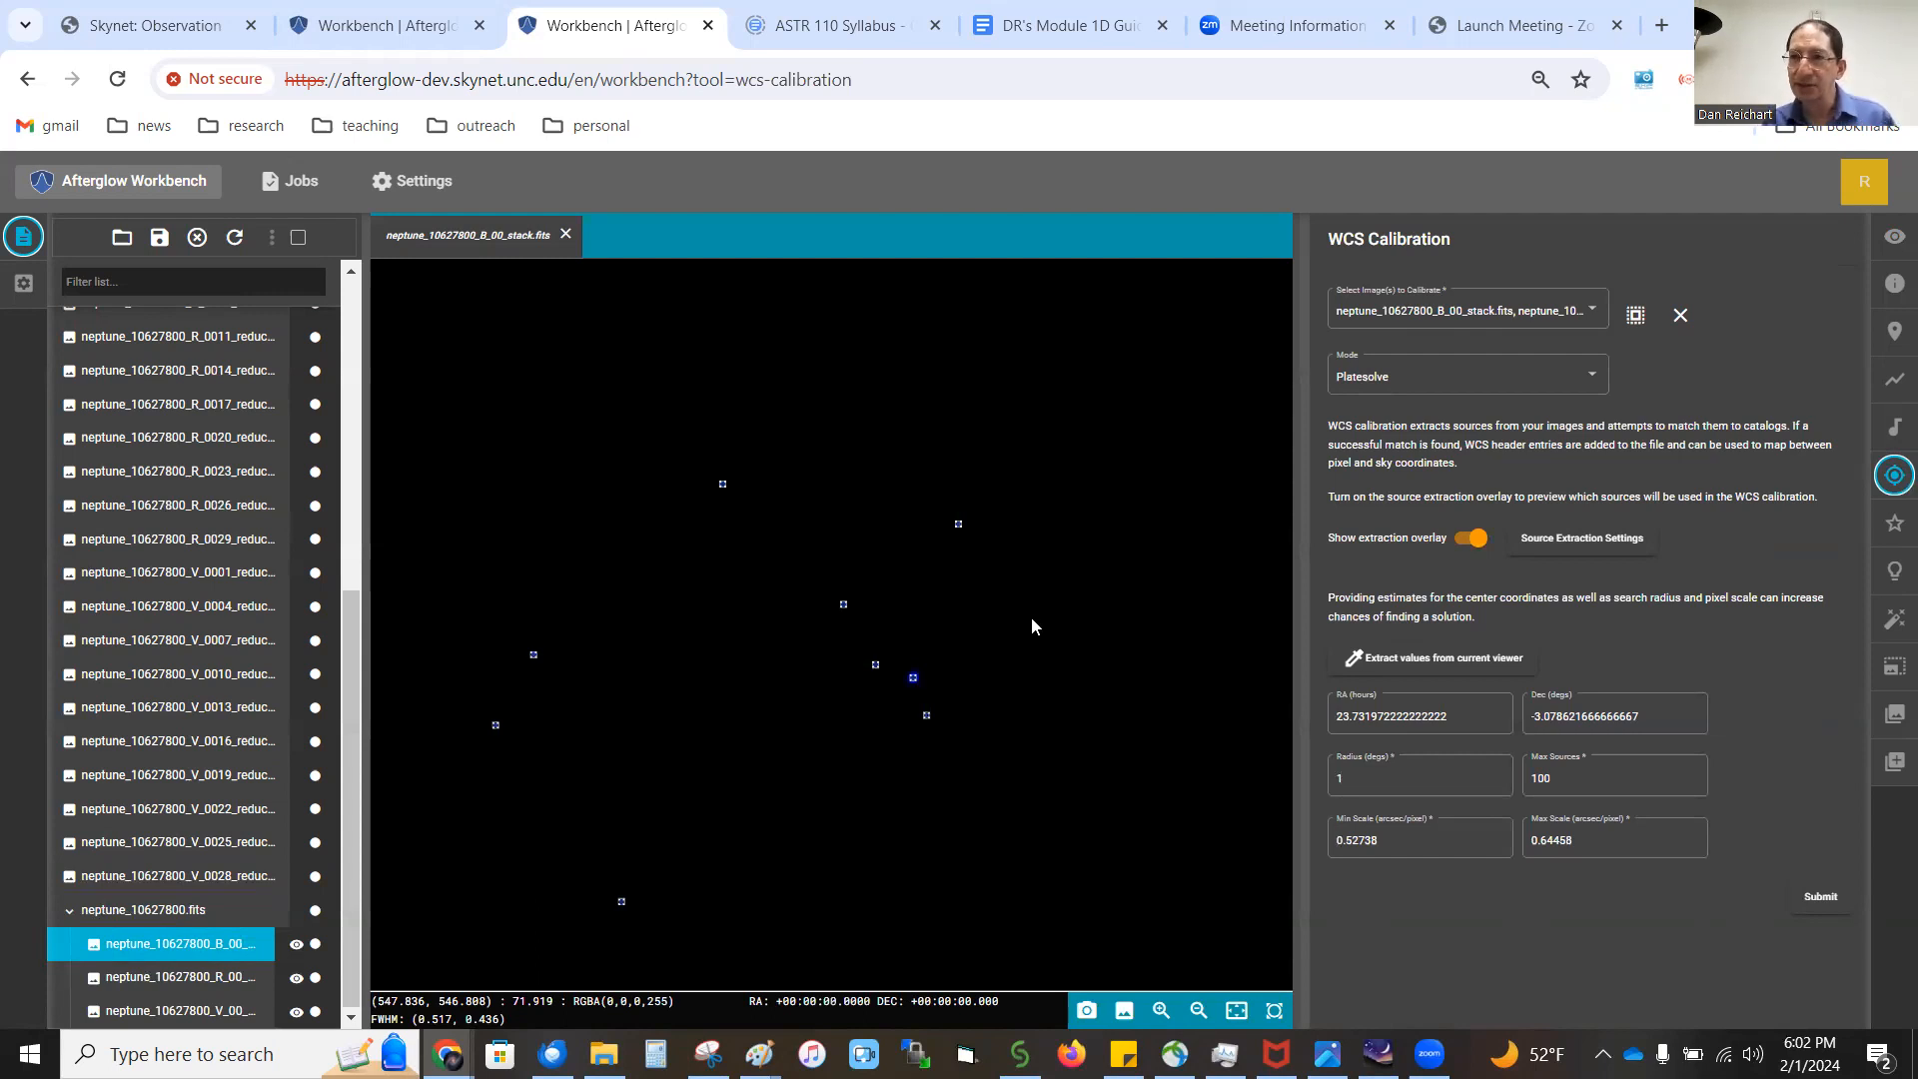
click(148, 911)
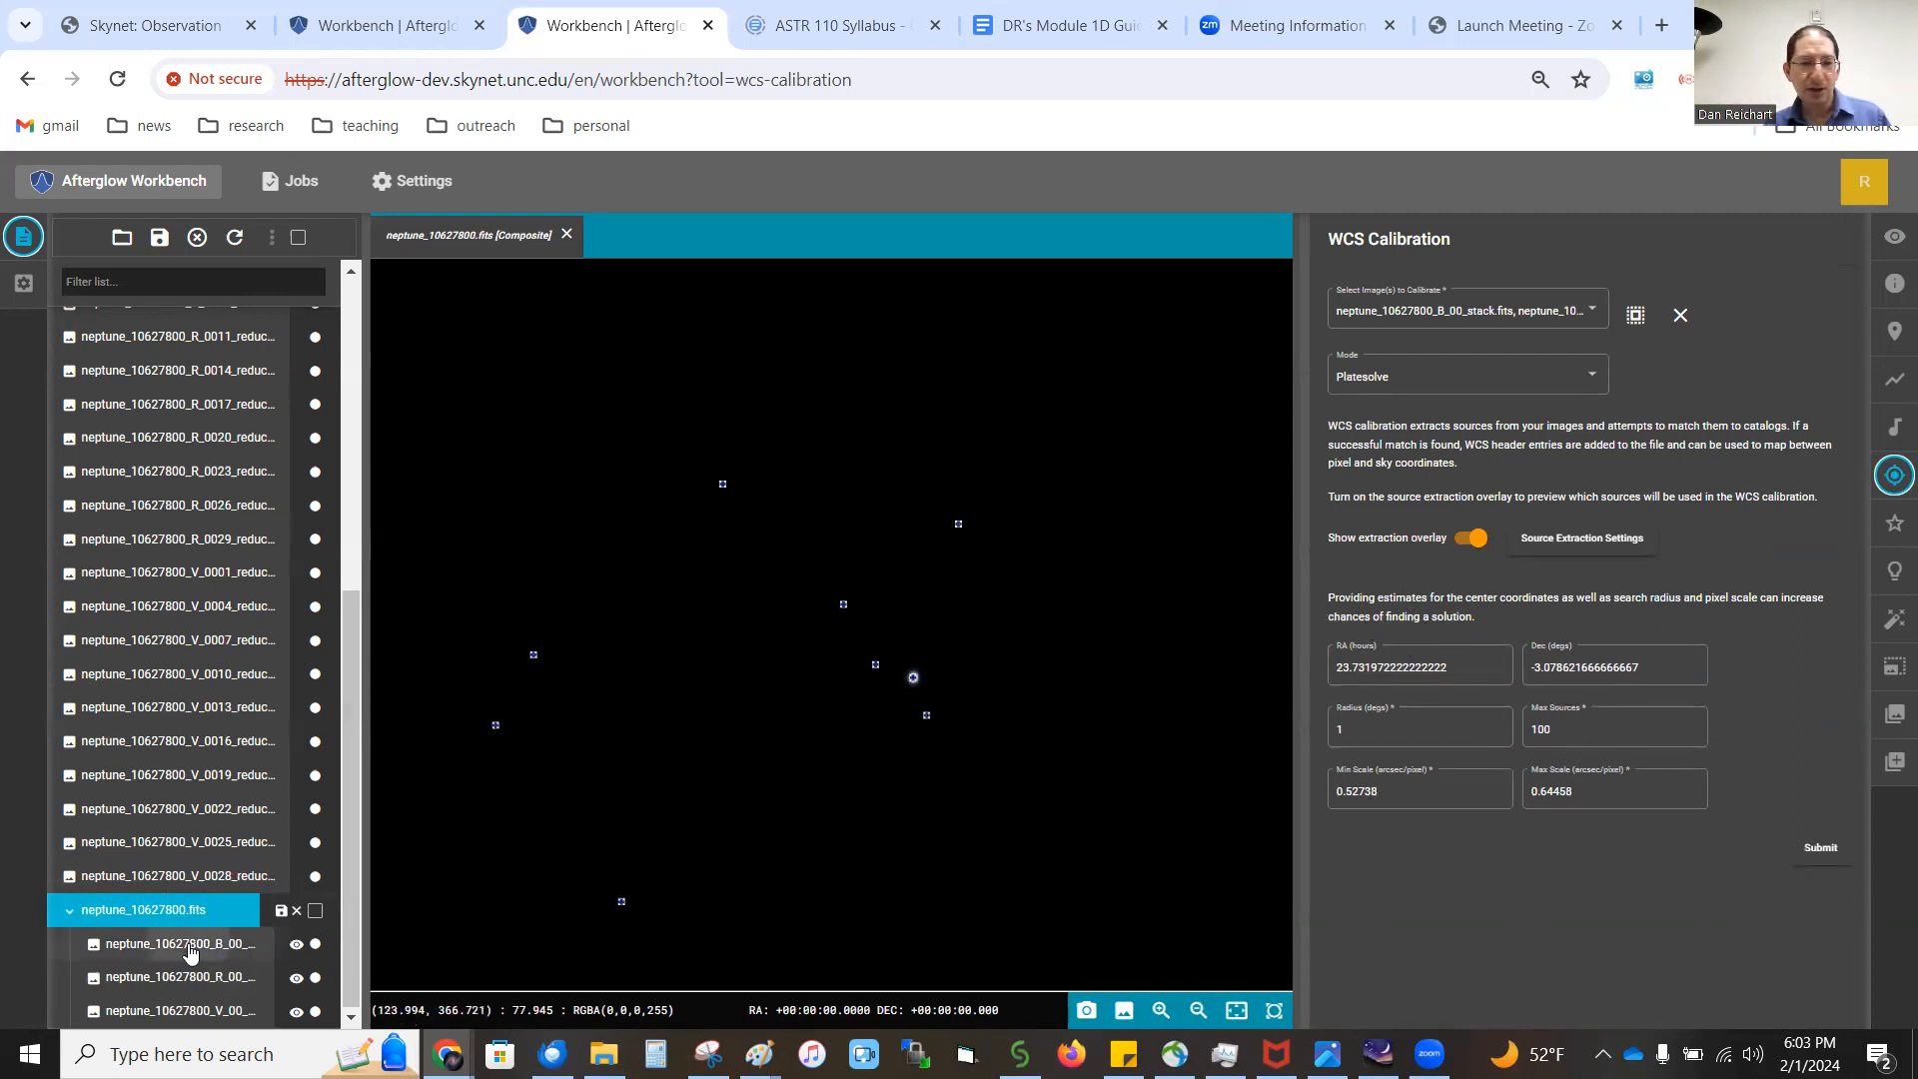
click(269, 933)
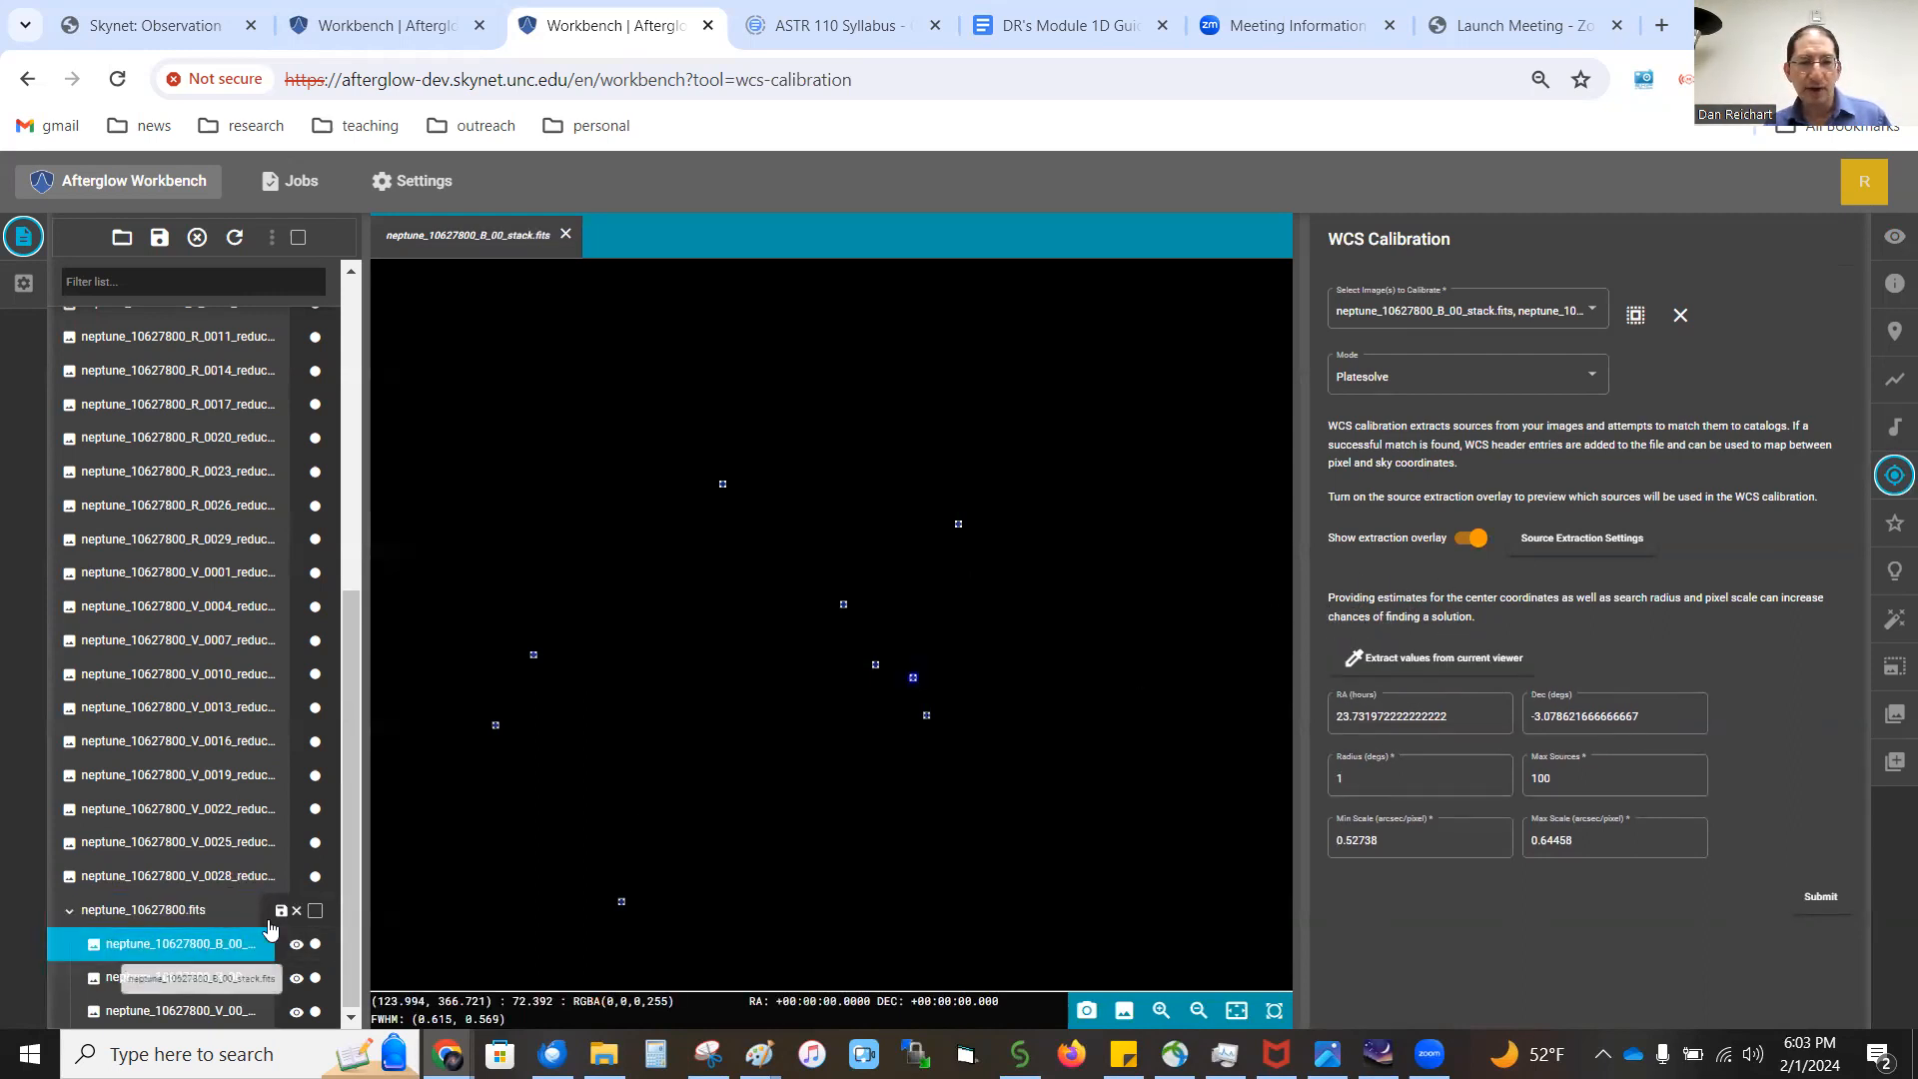
Step: Run the Platesolve WCS calibration on the selected B, R and V stacks and dismiss the completion message
click(1406, 662)
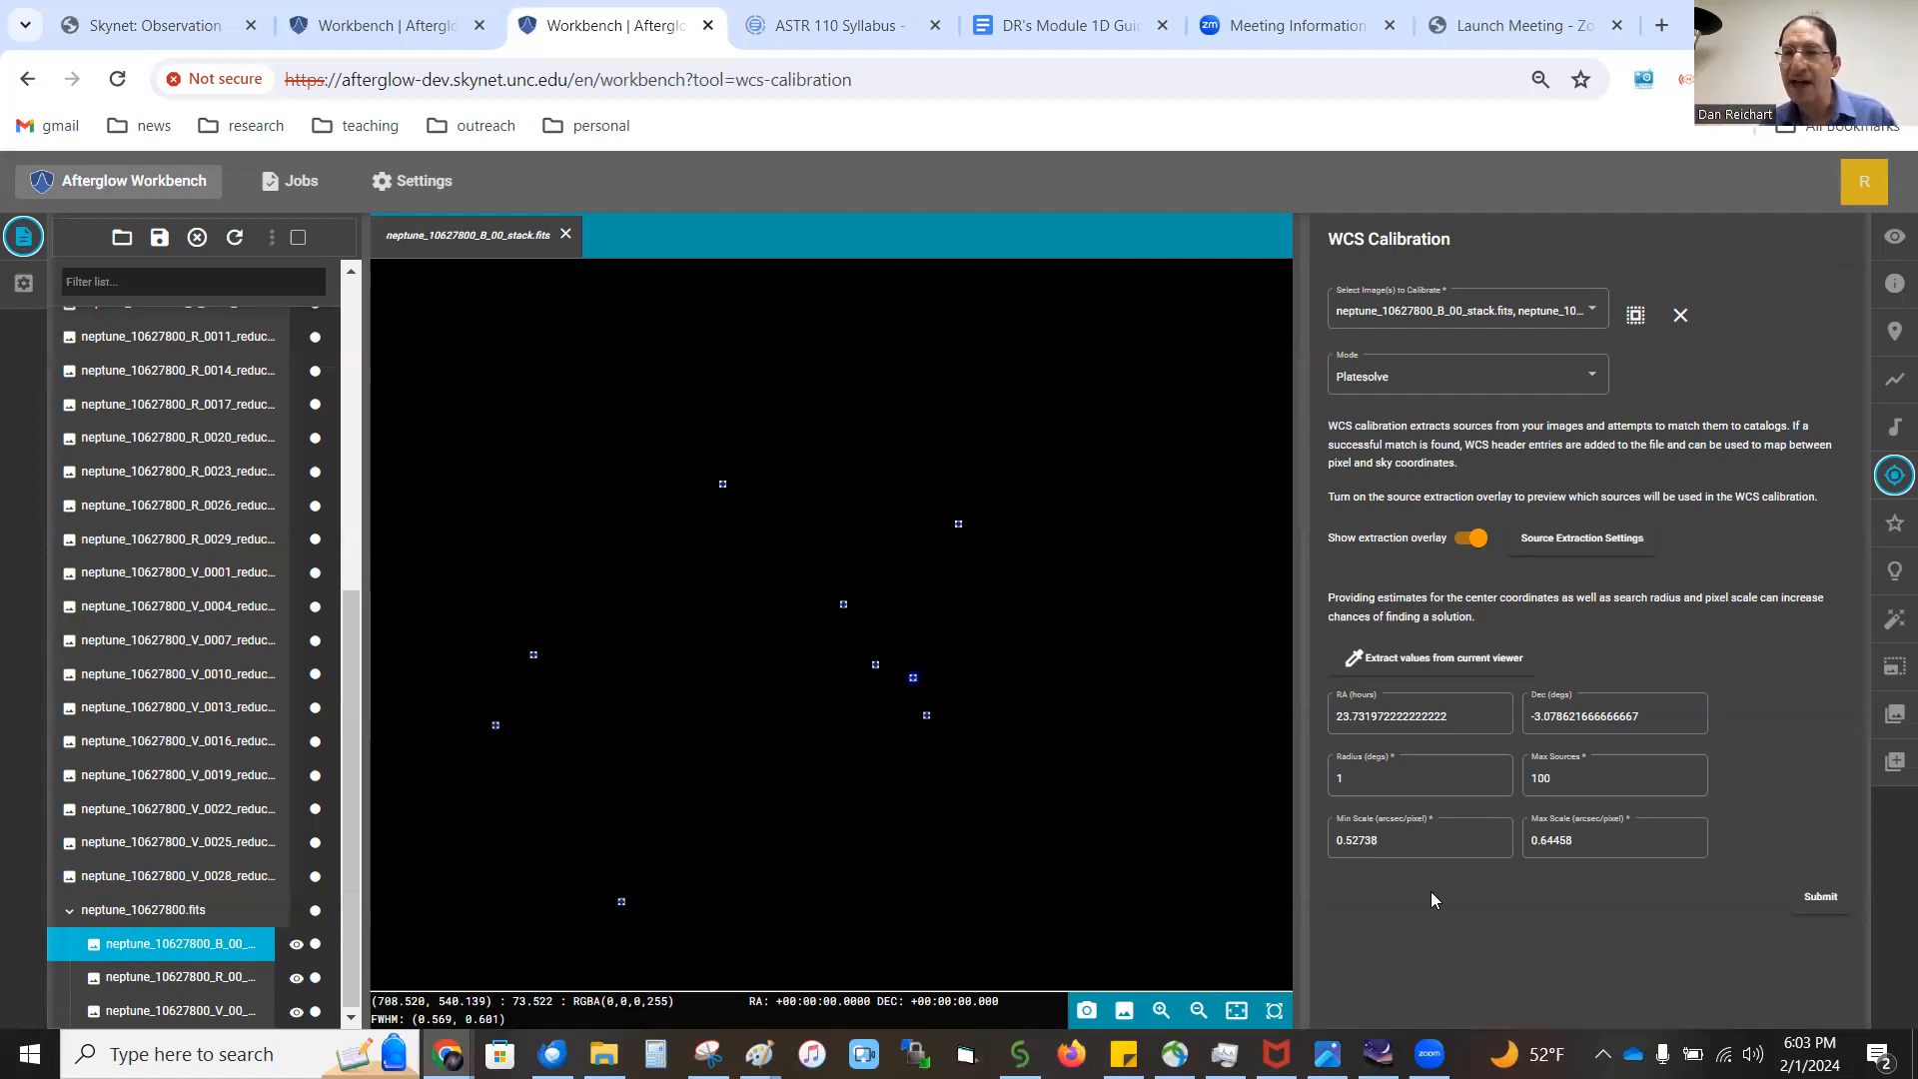
click(1595, 330)
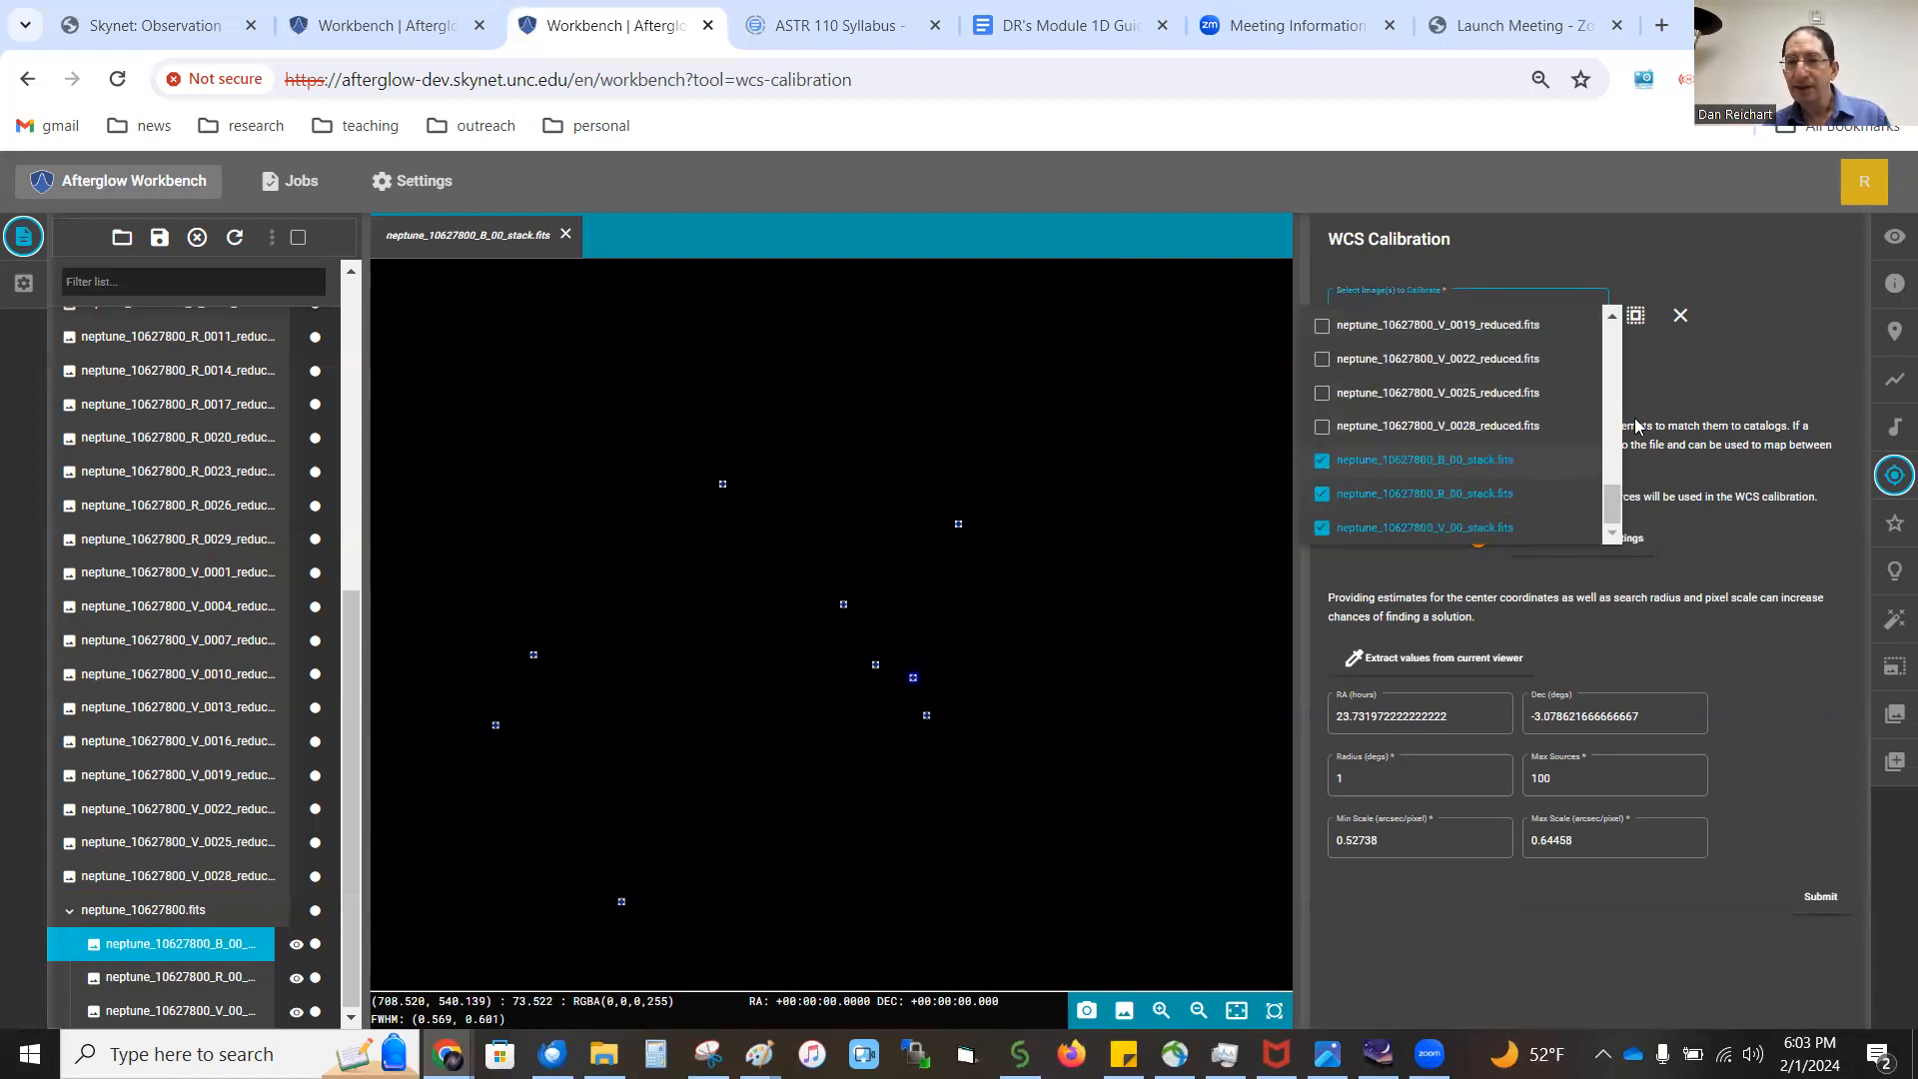
click(1712, 374)
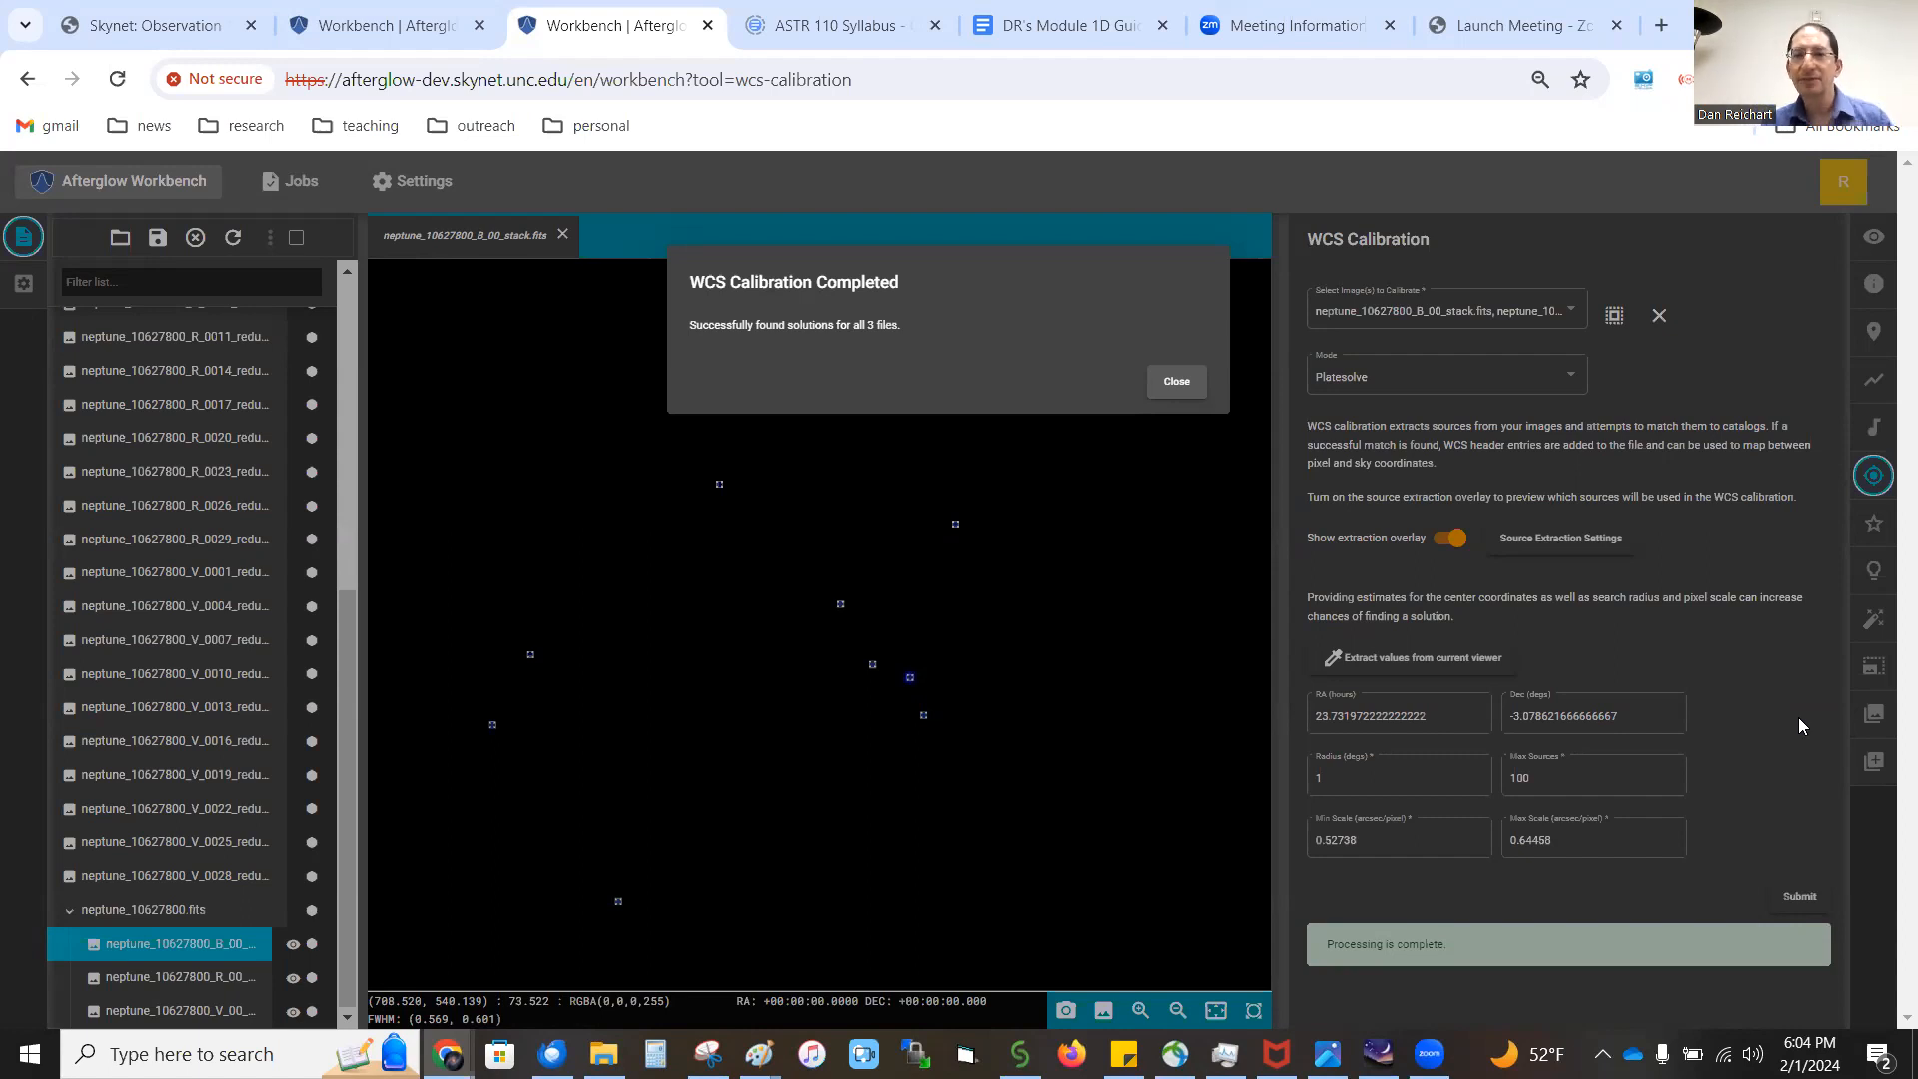
click(1174, 382)
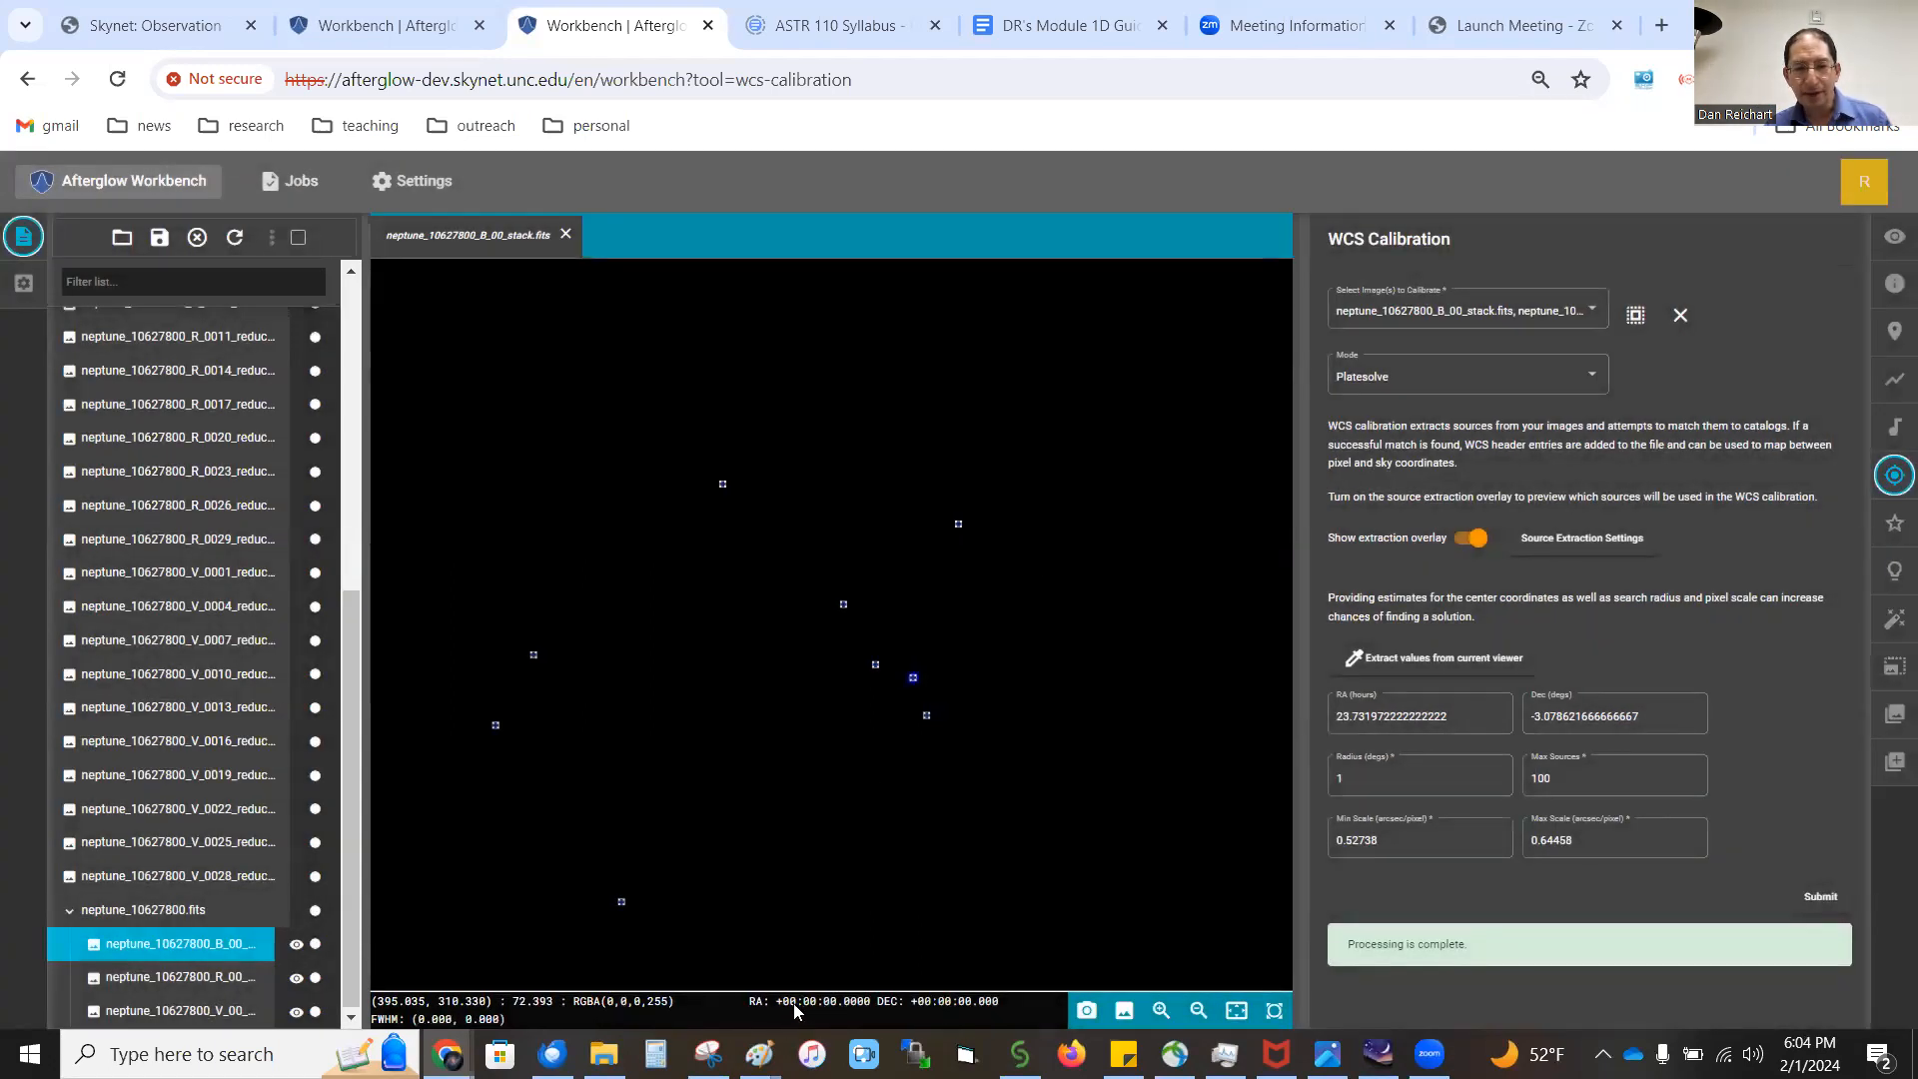
Step: Check the RA and Dec coordinates in the calibrated B, R and V stack layers
click(189, 984)
click(185, 943)
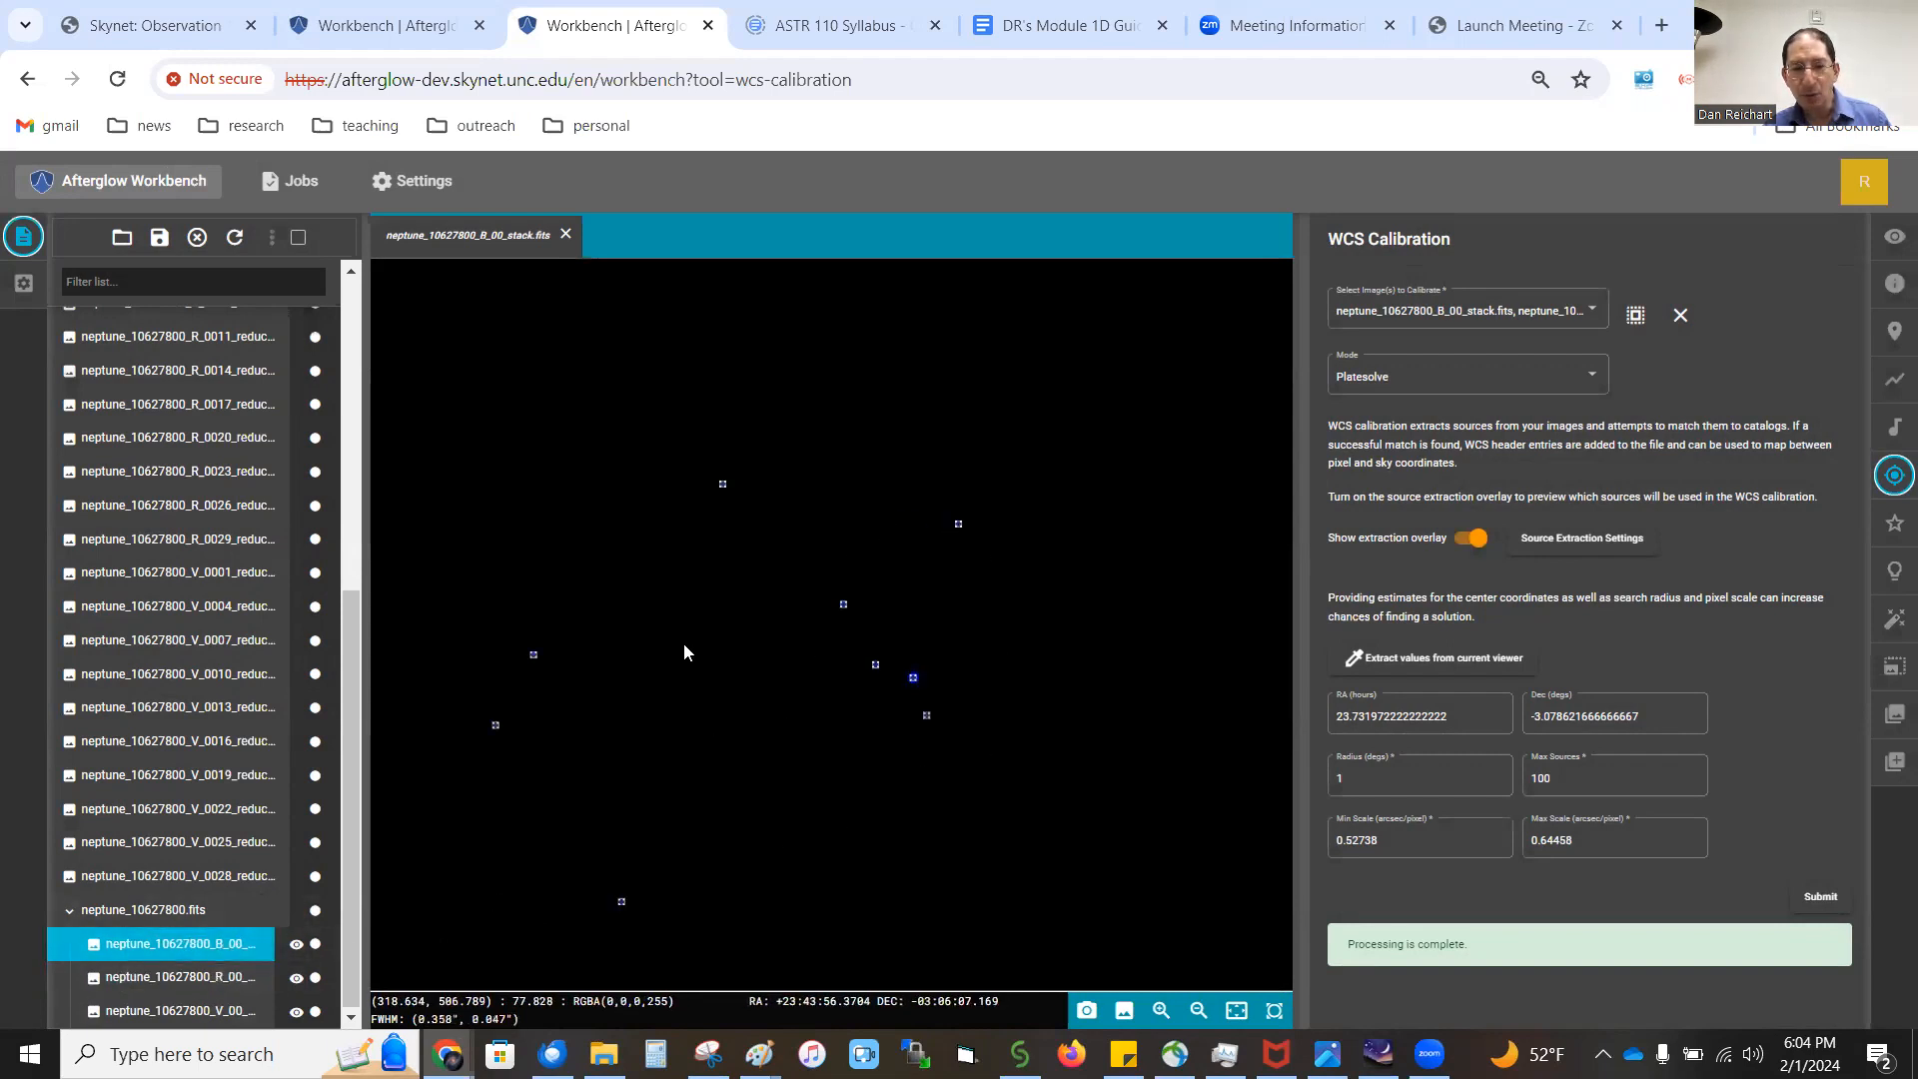
click(212, 984)
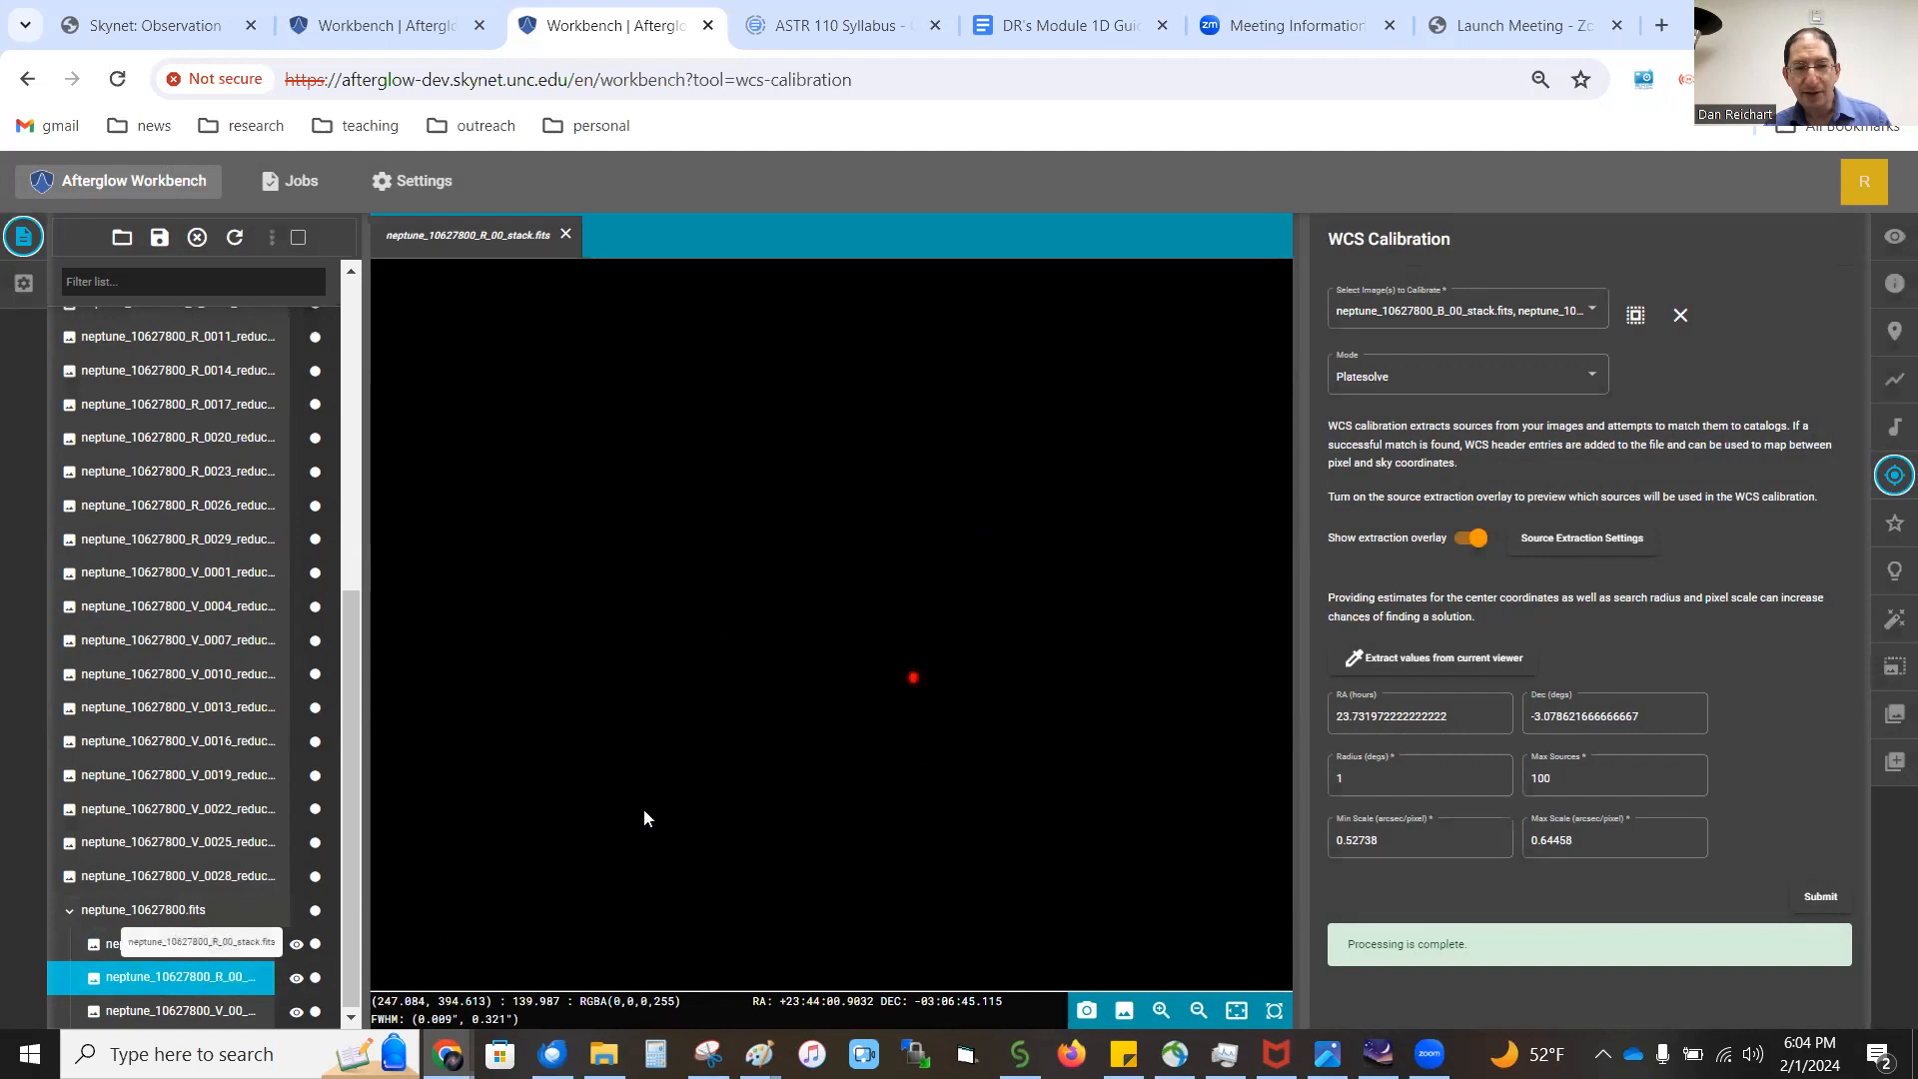
click(224, 1011)
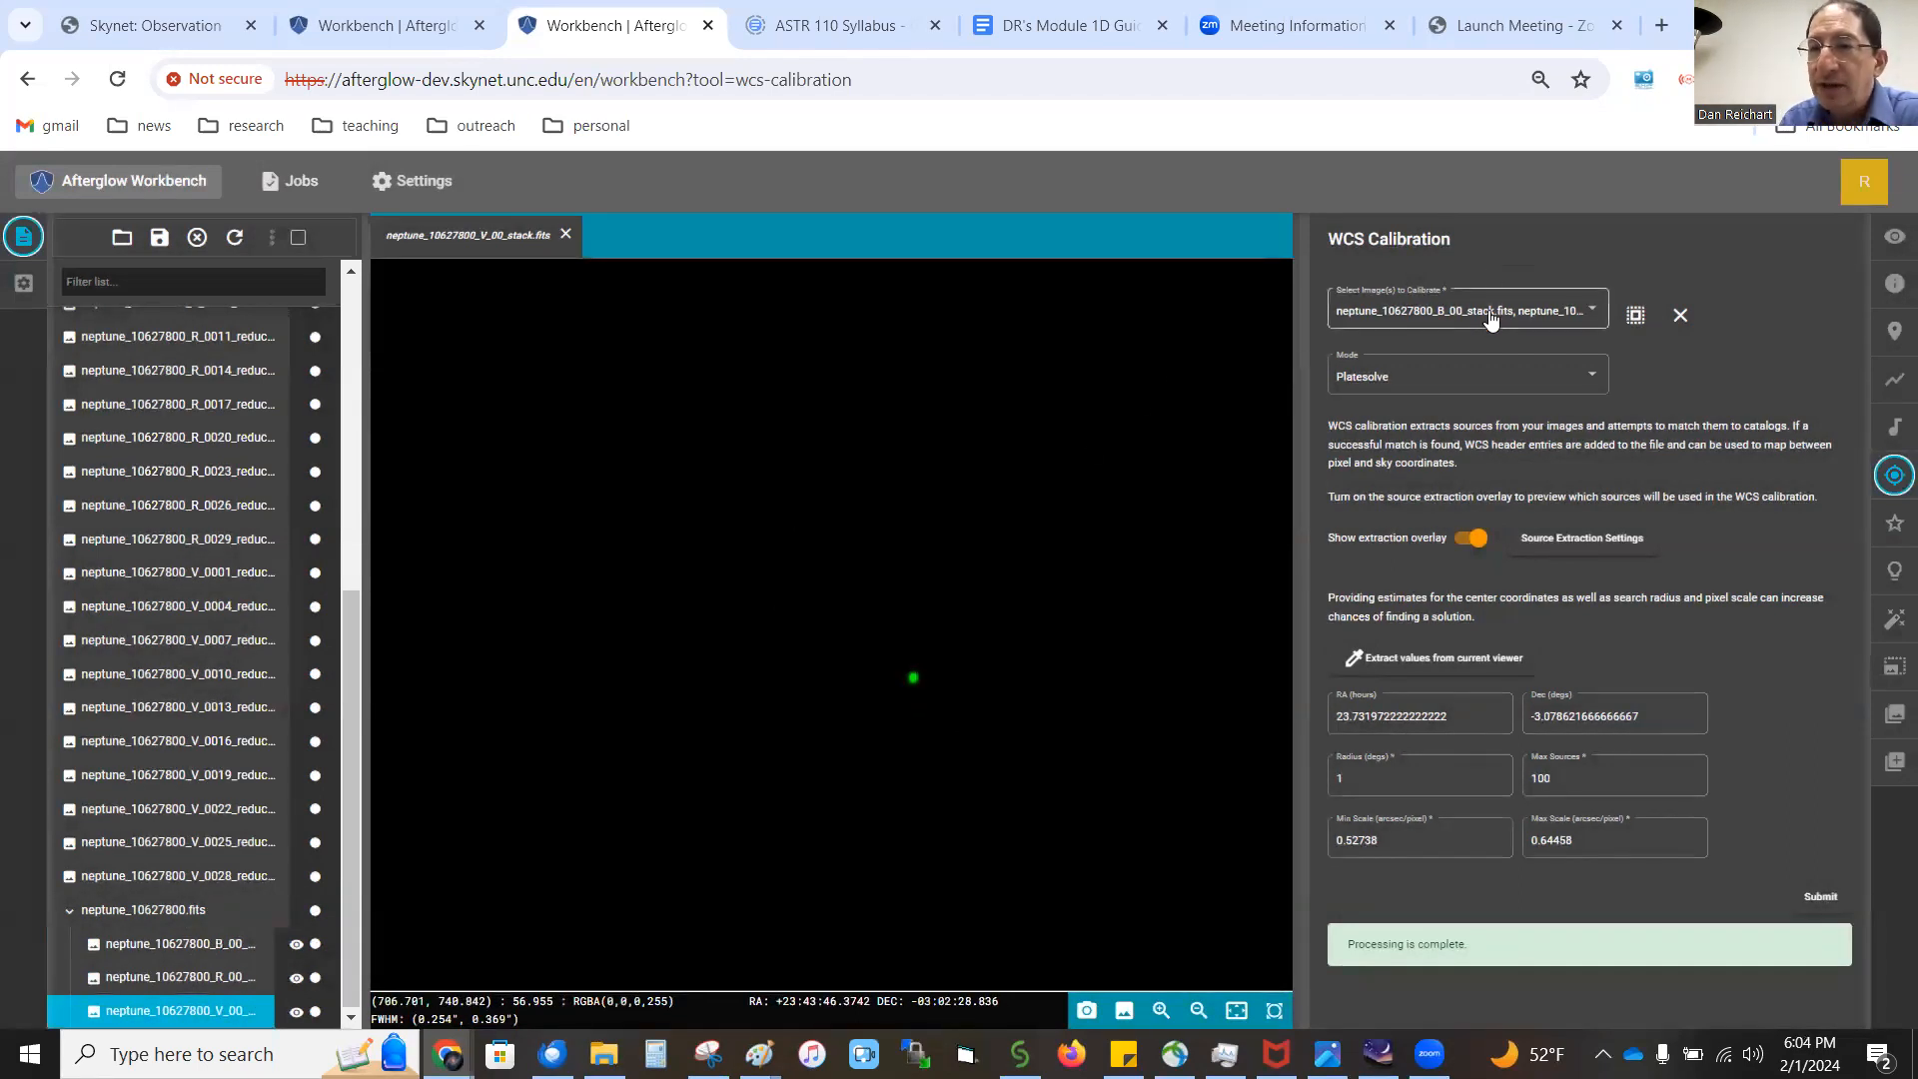
Step: Copy the WCS solution from reference image neptune_10627800_R_00_stack.fits to all selected stacks using Copy mode
click(1479, 378)
click(1440, 413)
click(1452, 436)
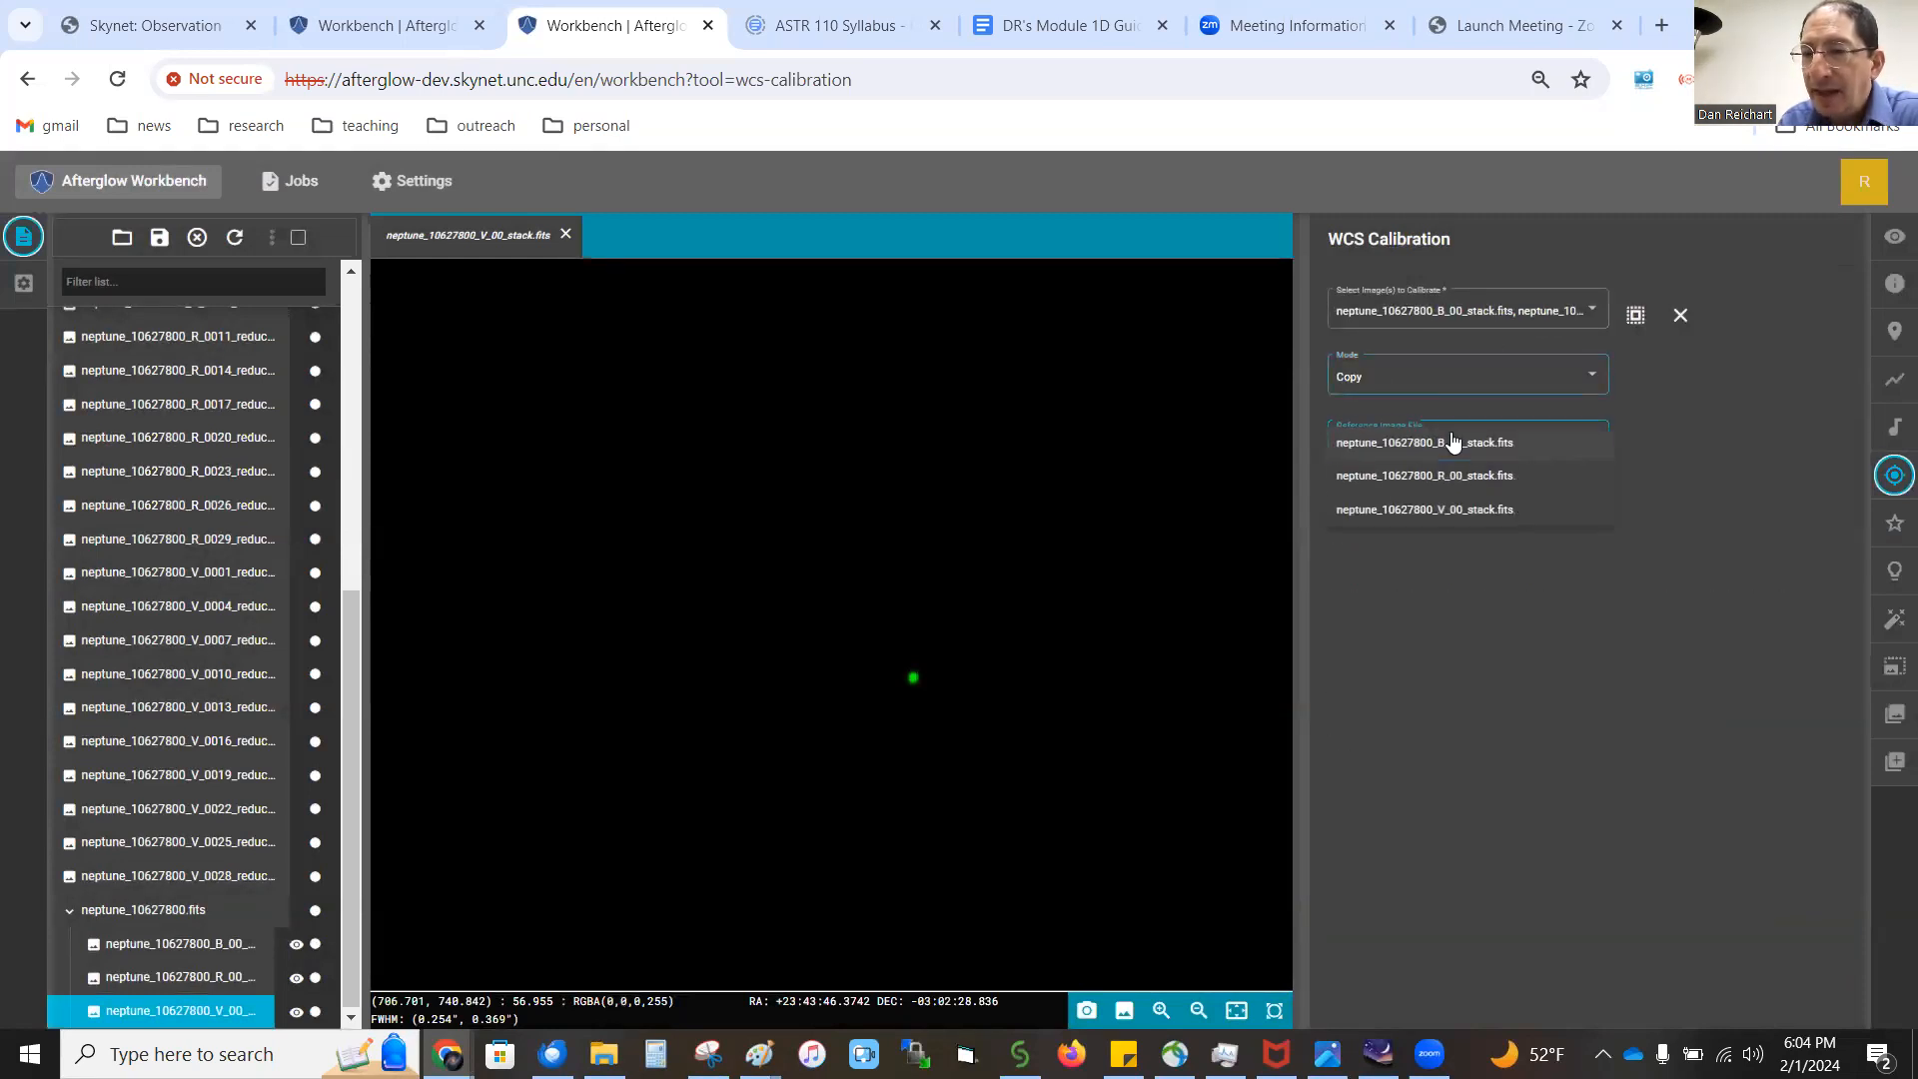
click(1486, 476)
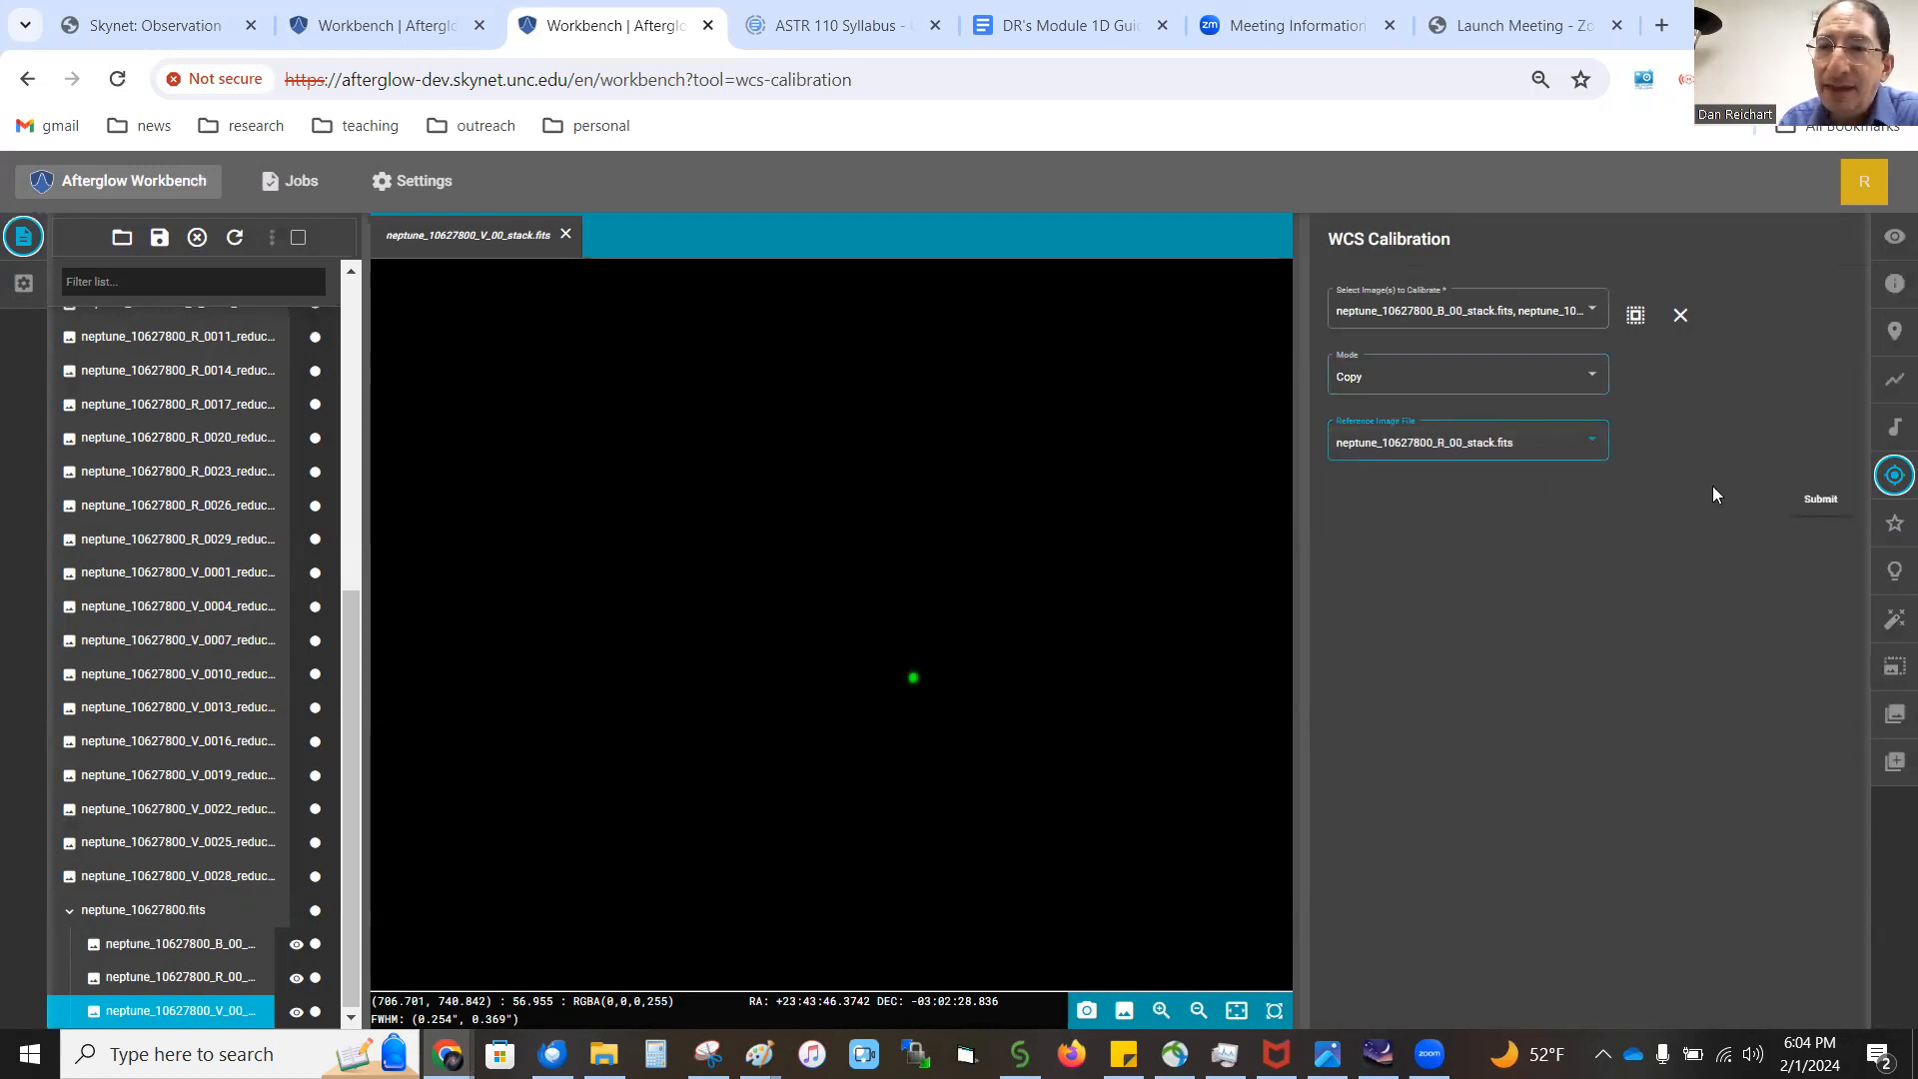
click(1820, 501)
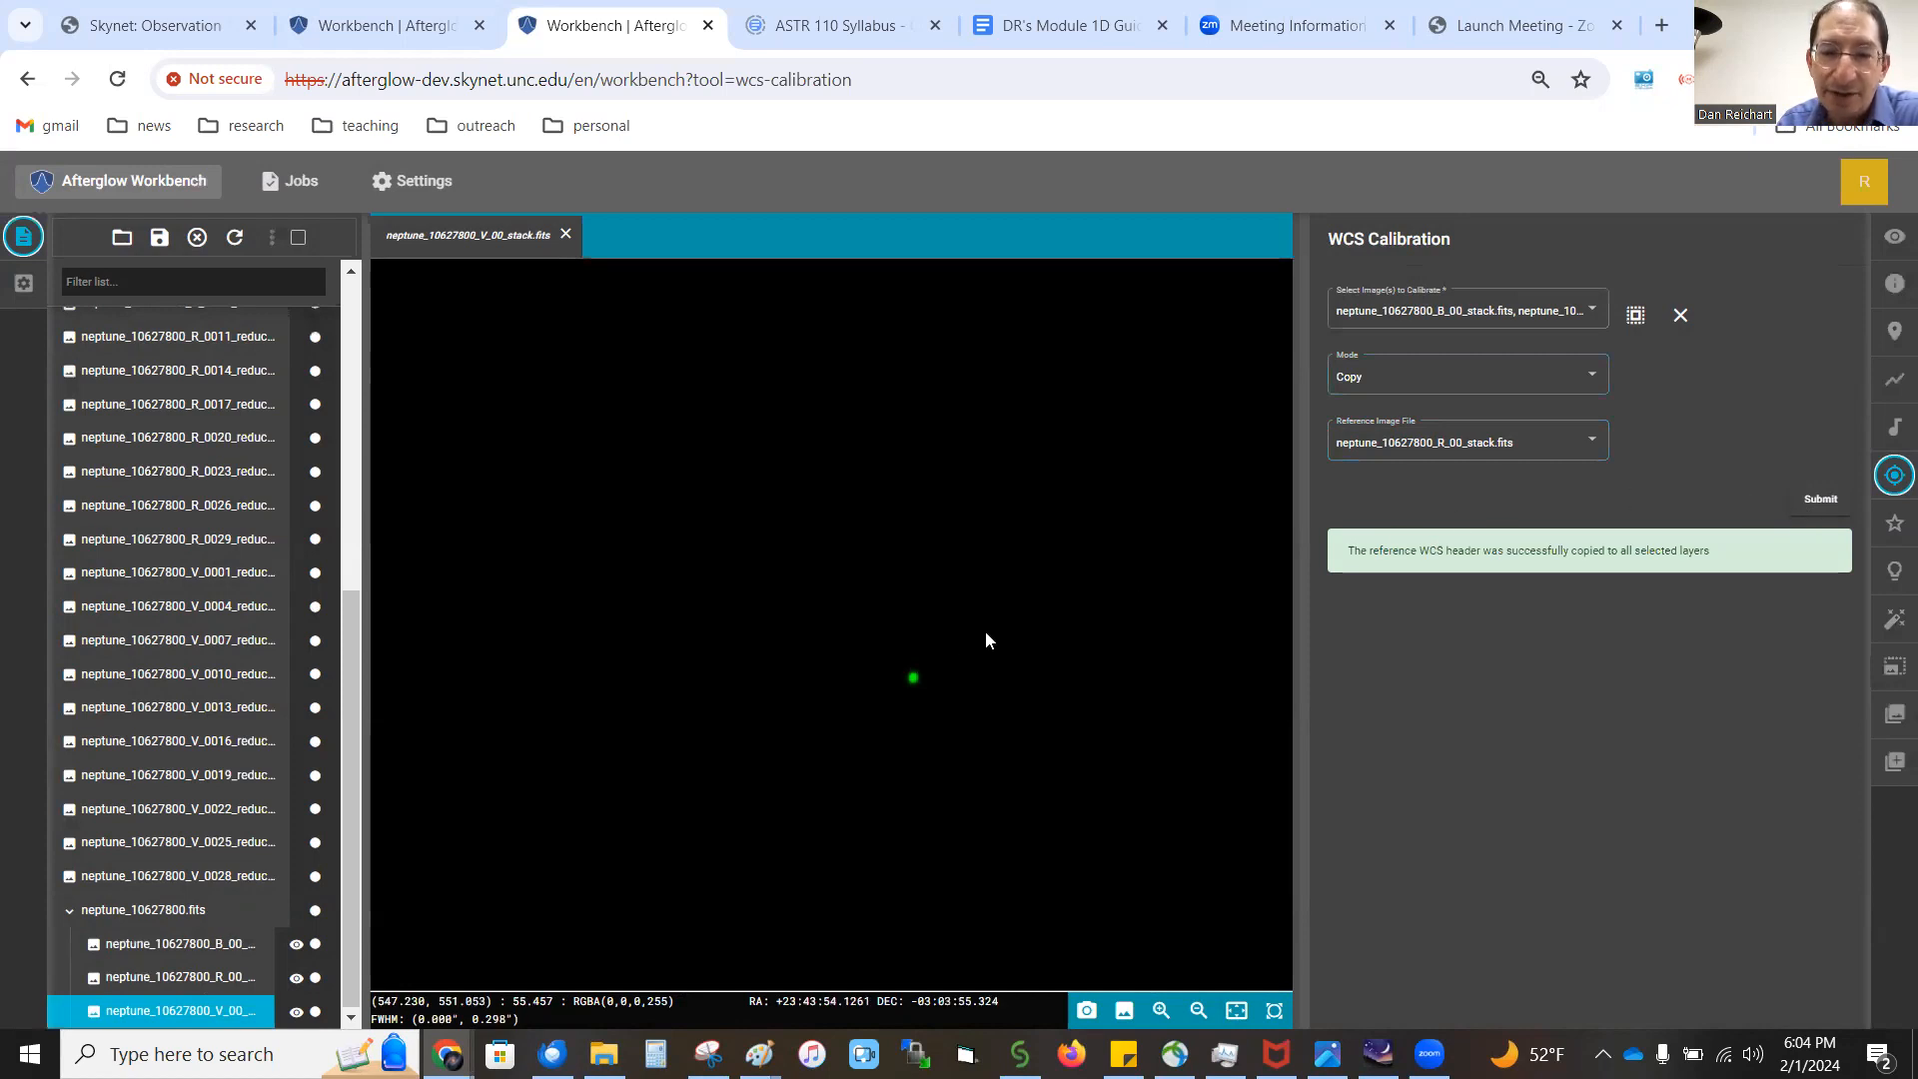
Step: View the R and B stack layers and open the display settings for the B stack
click(180, 977)
click(155, 943)
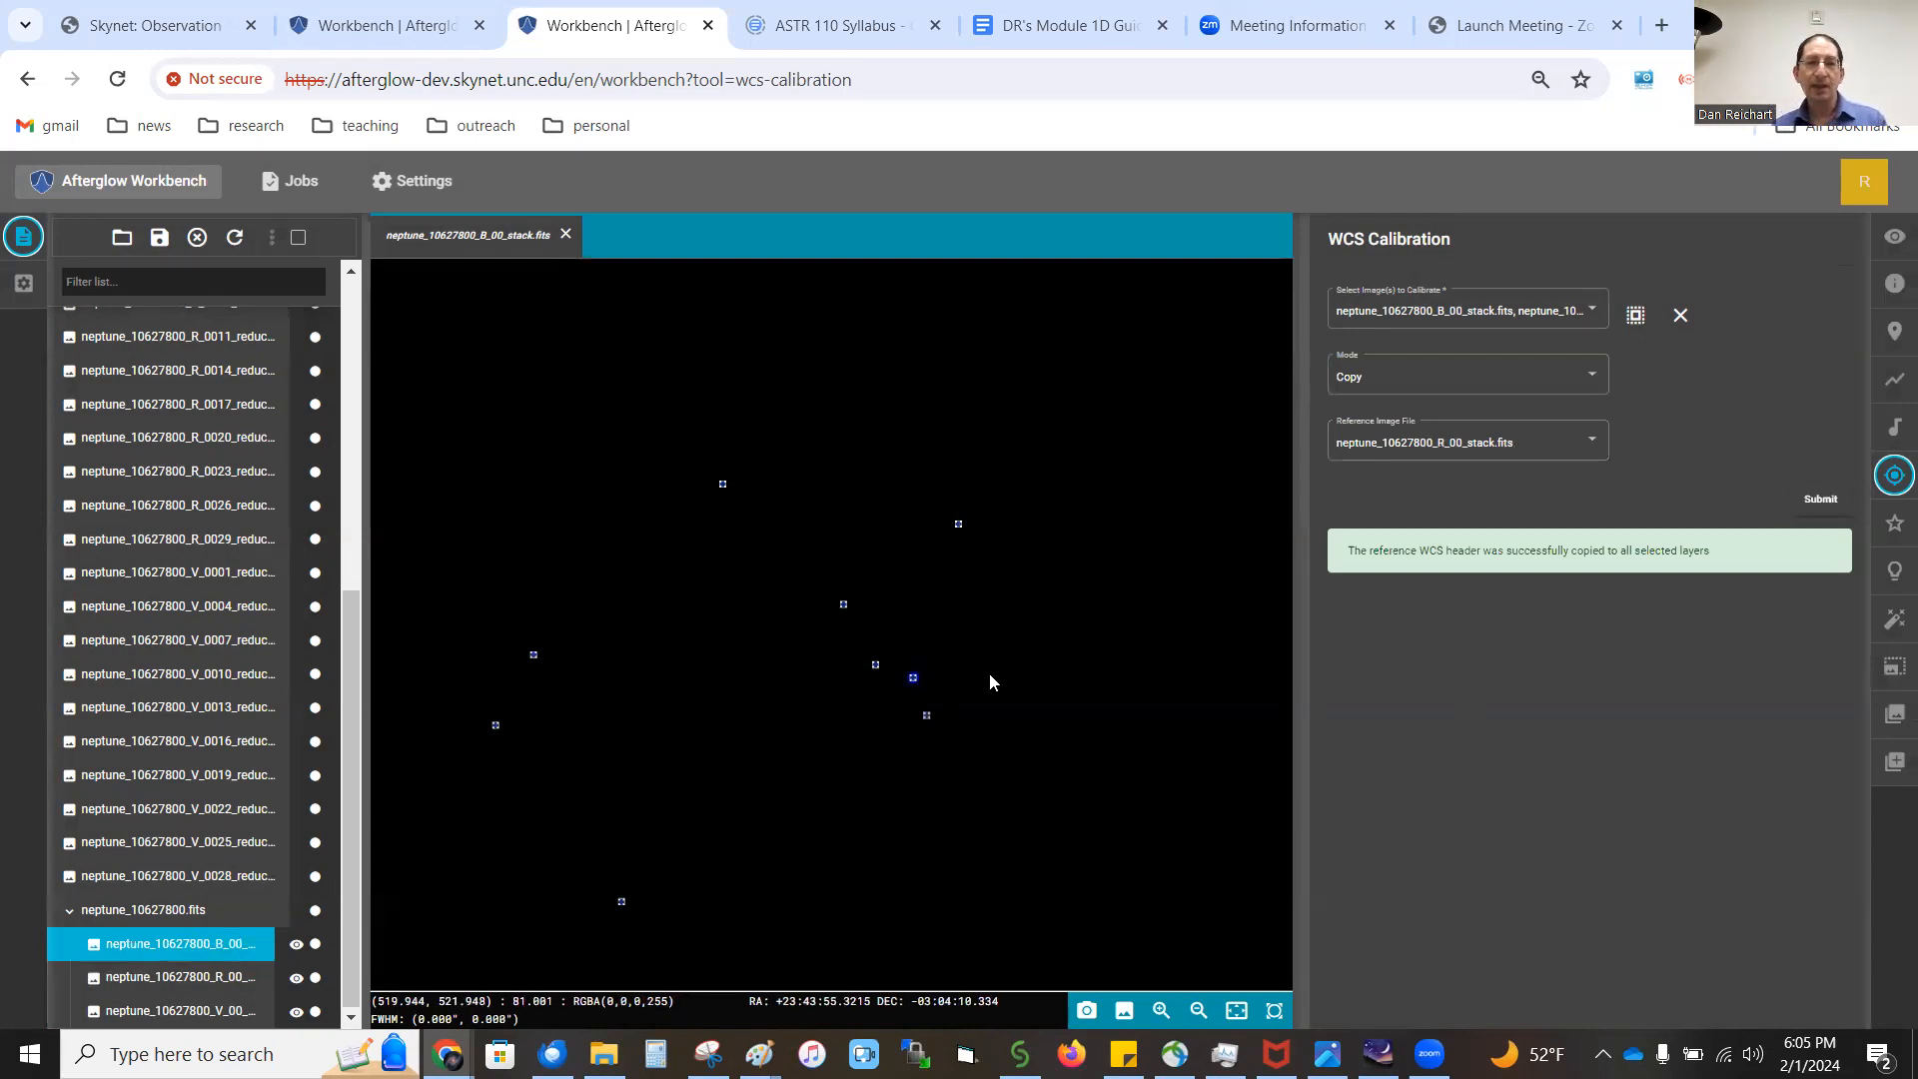
click(1893, 238)
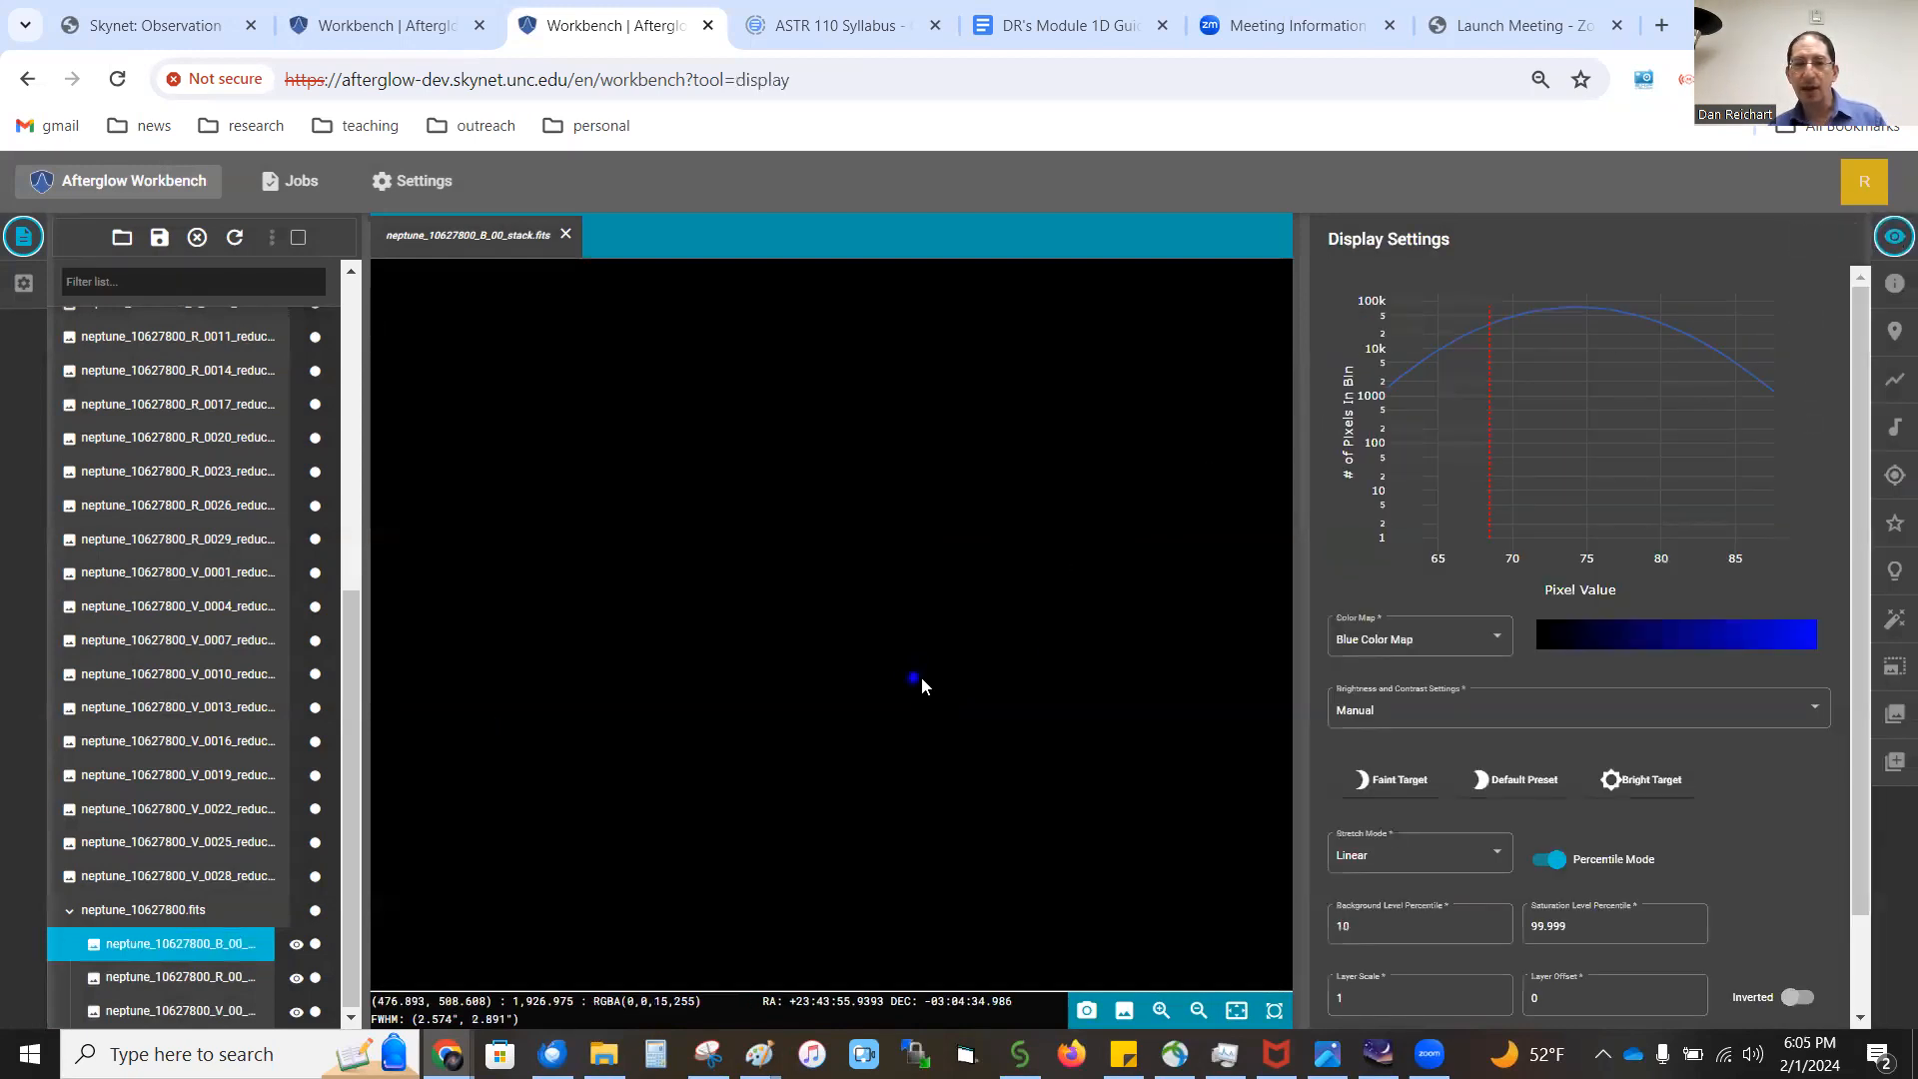
Step: Open the neptune_10627800.fits composite and examine Neptune's pixels up close for alignment and color
scroll(925, 683, up, 5)
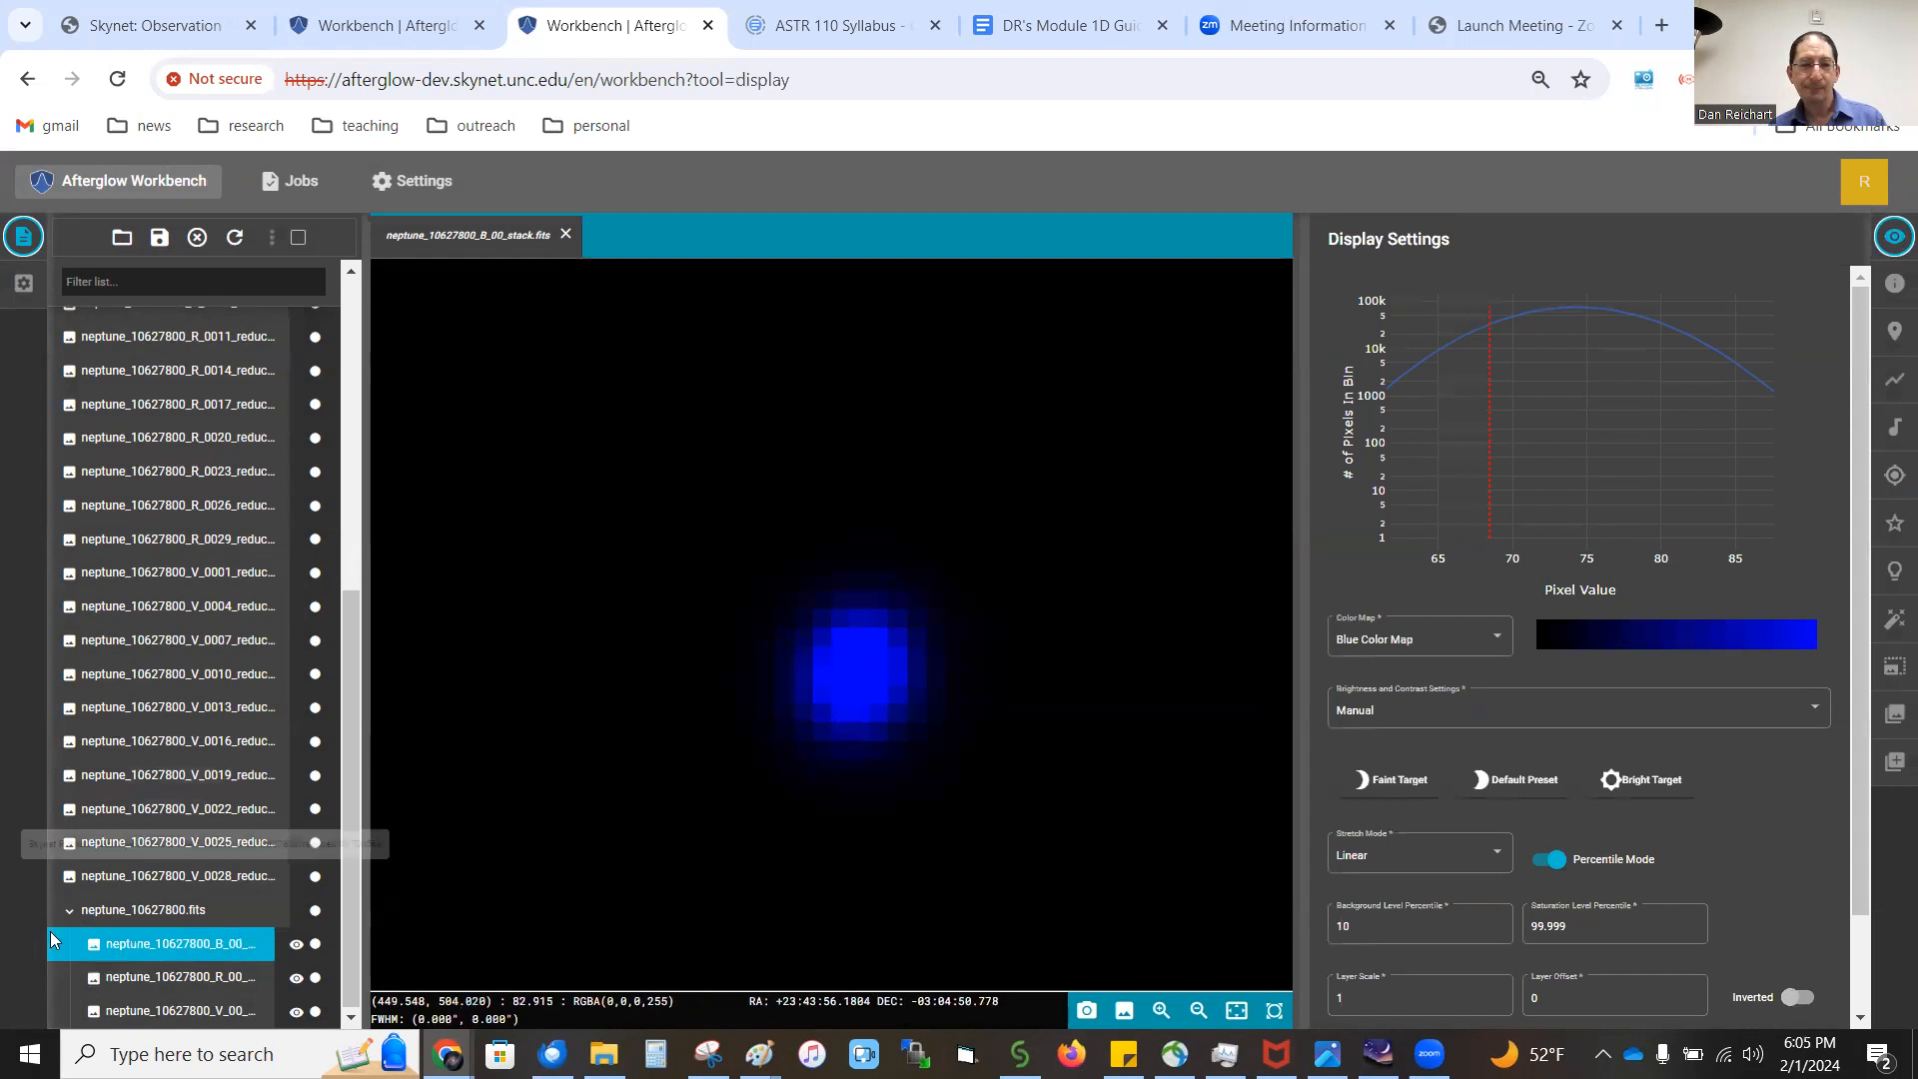
click(140, 909)
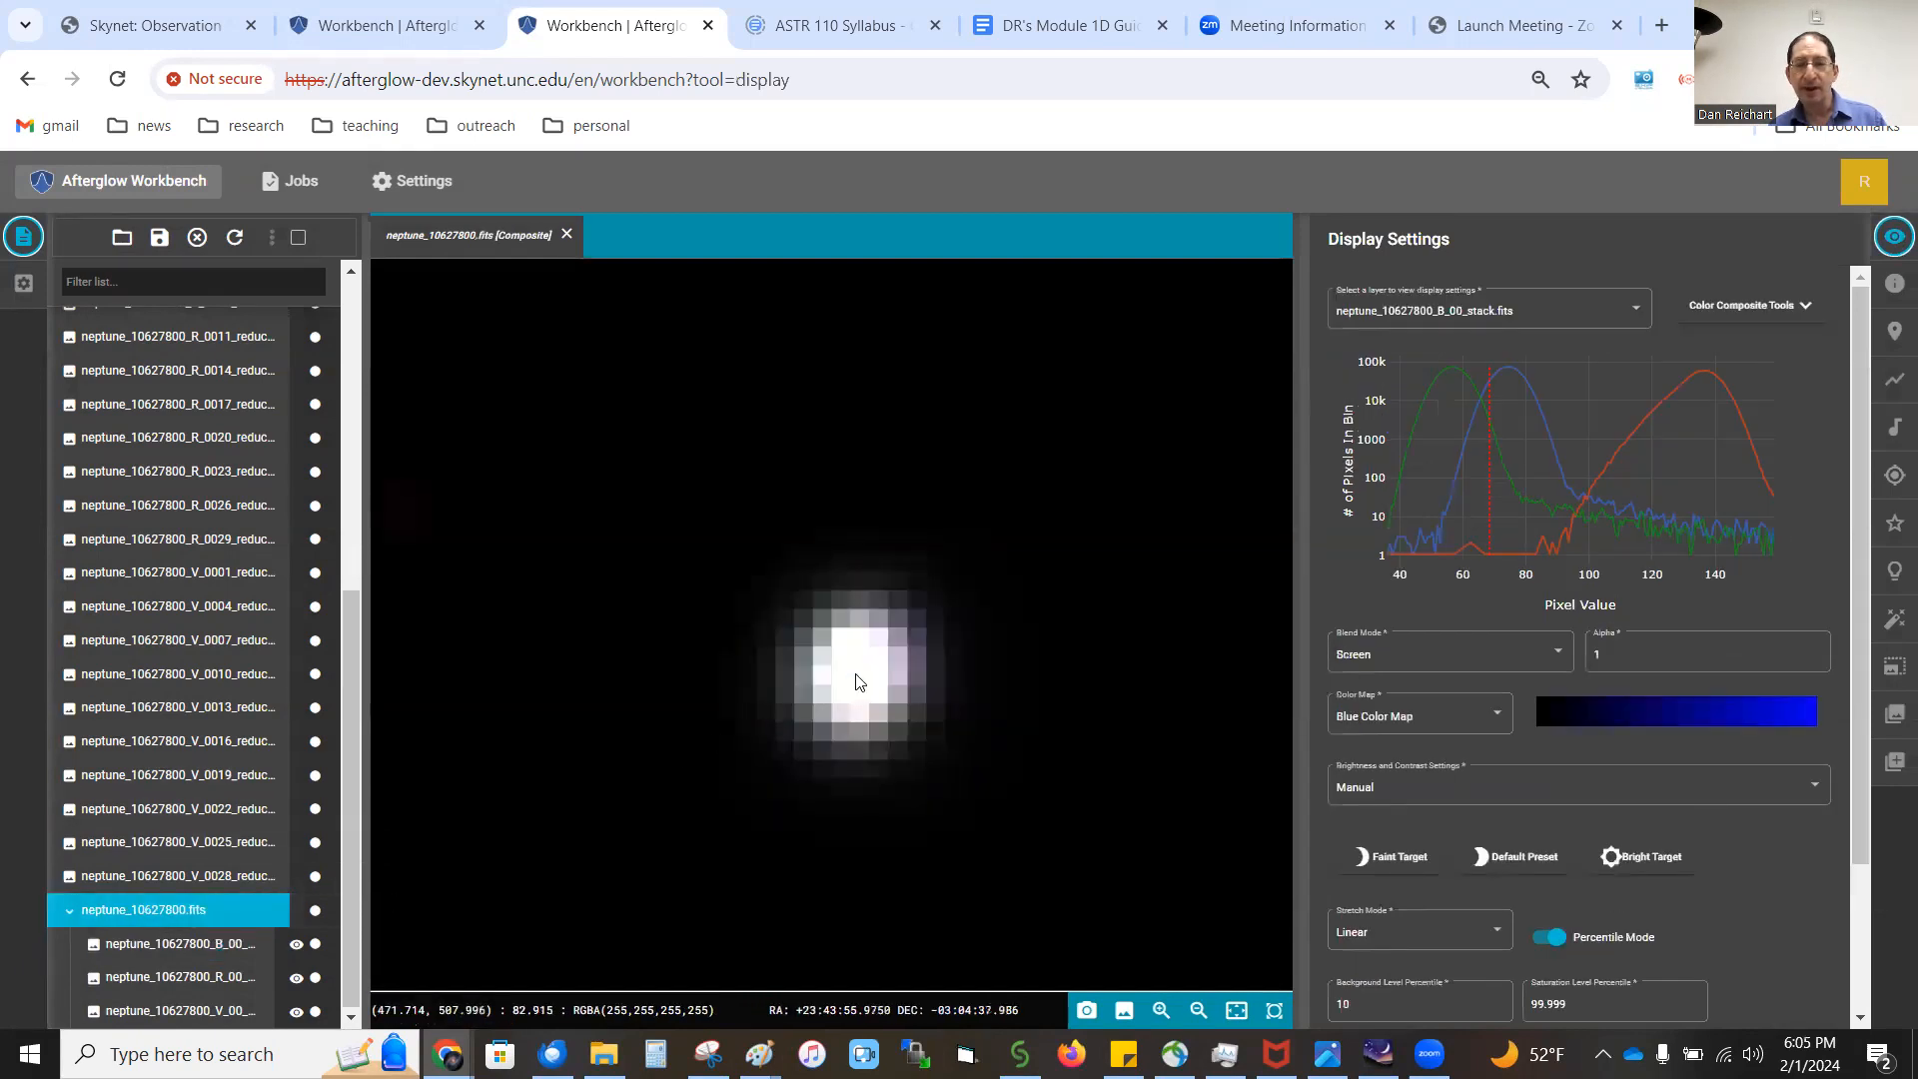
scroll(856, 676, up, 3)
drag(854, 686, 848, 626)
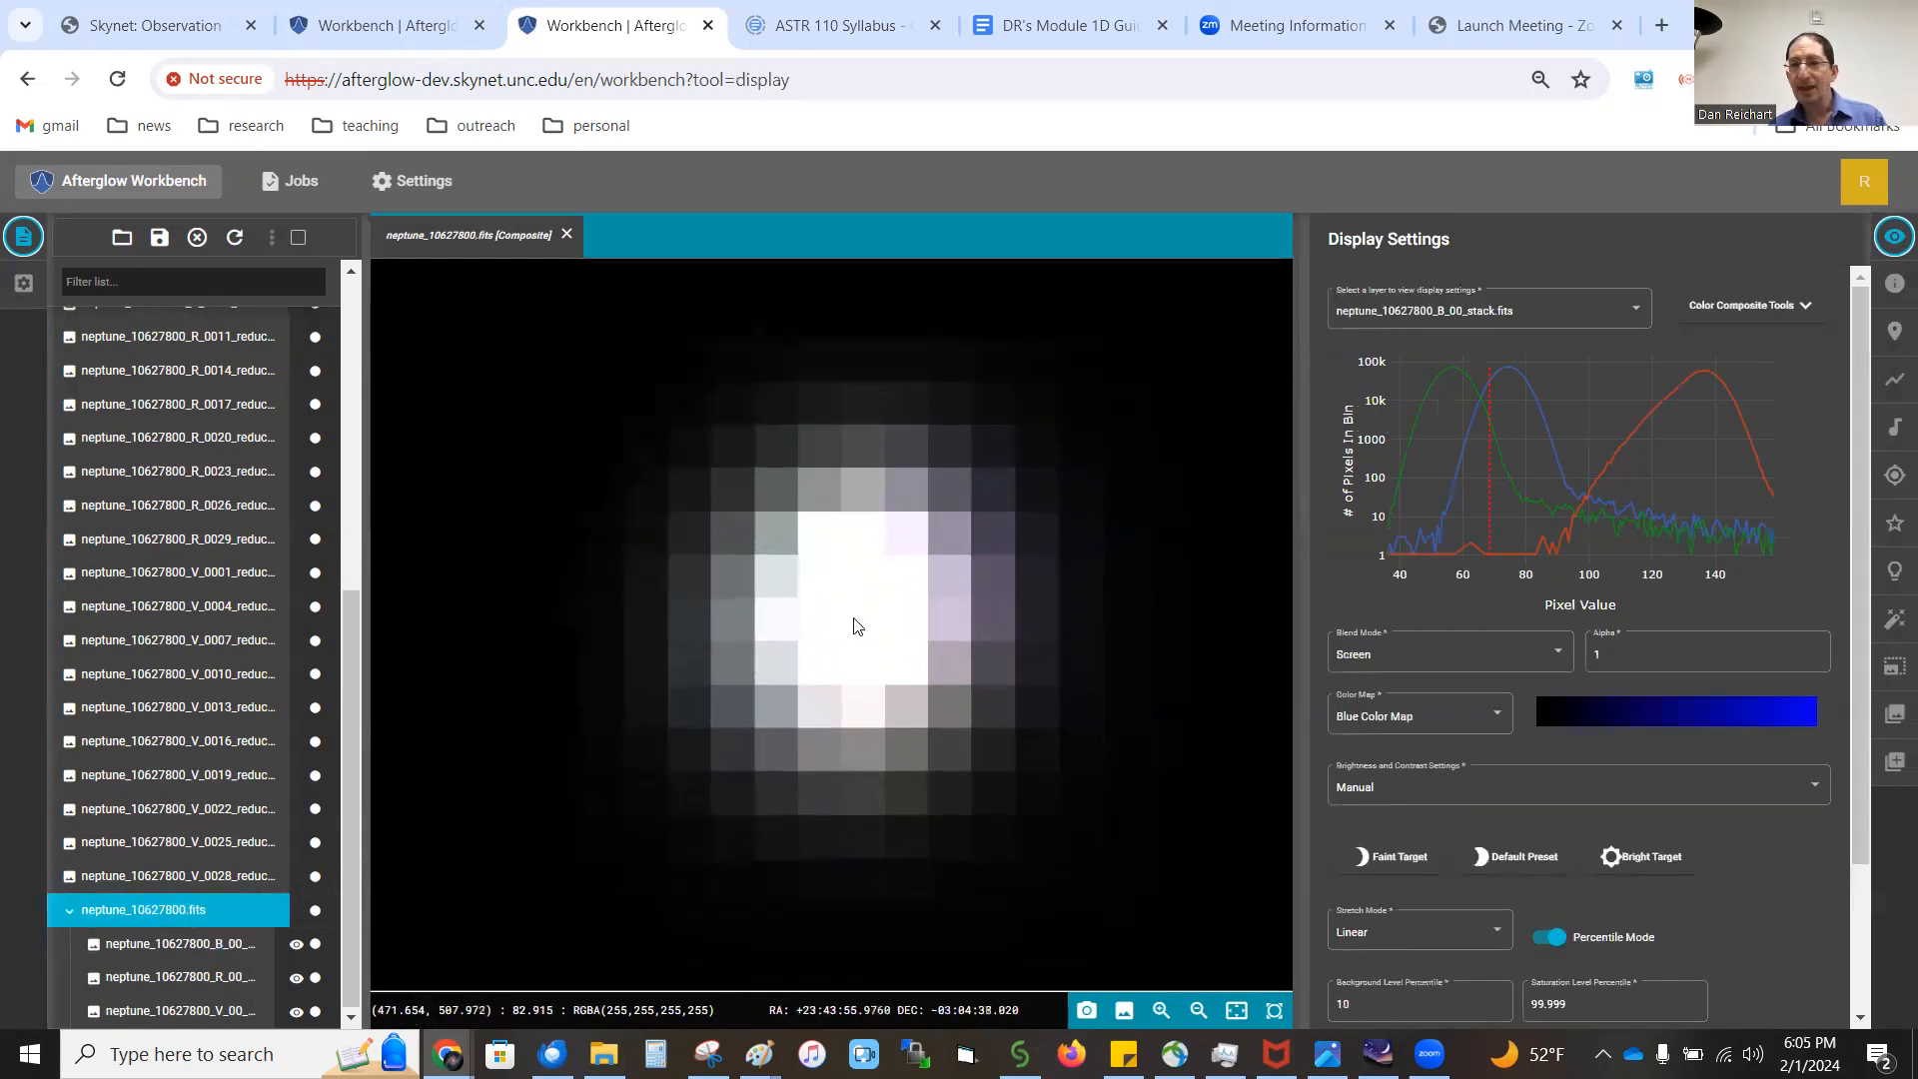
Step: Keep neptune_10627800_B_00_stack.fits as the displayed layer and link all composite layers by pixel value
click(1488, 321)
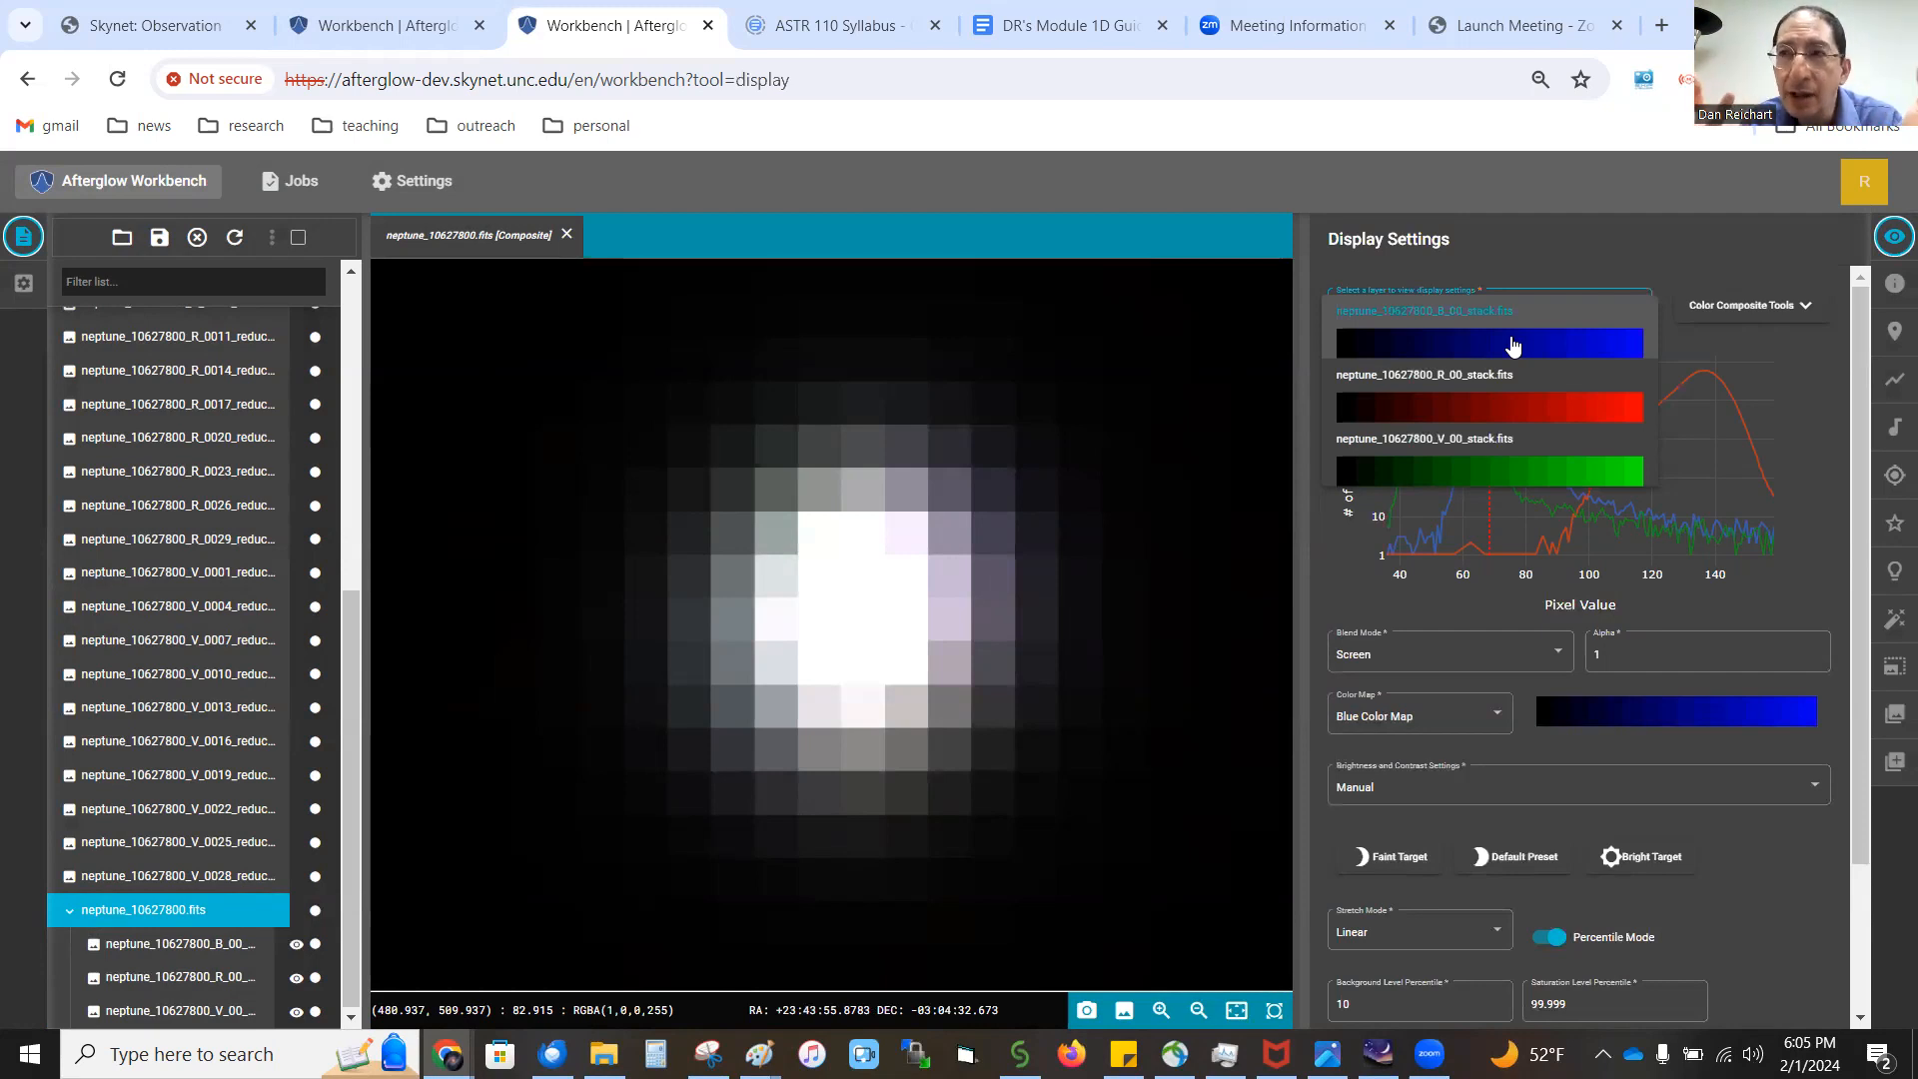
click(1511, 339)
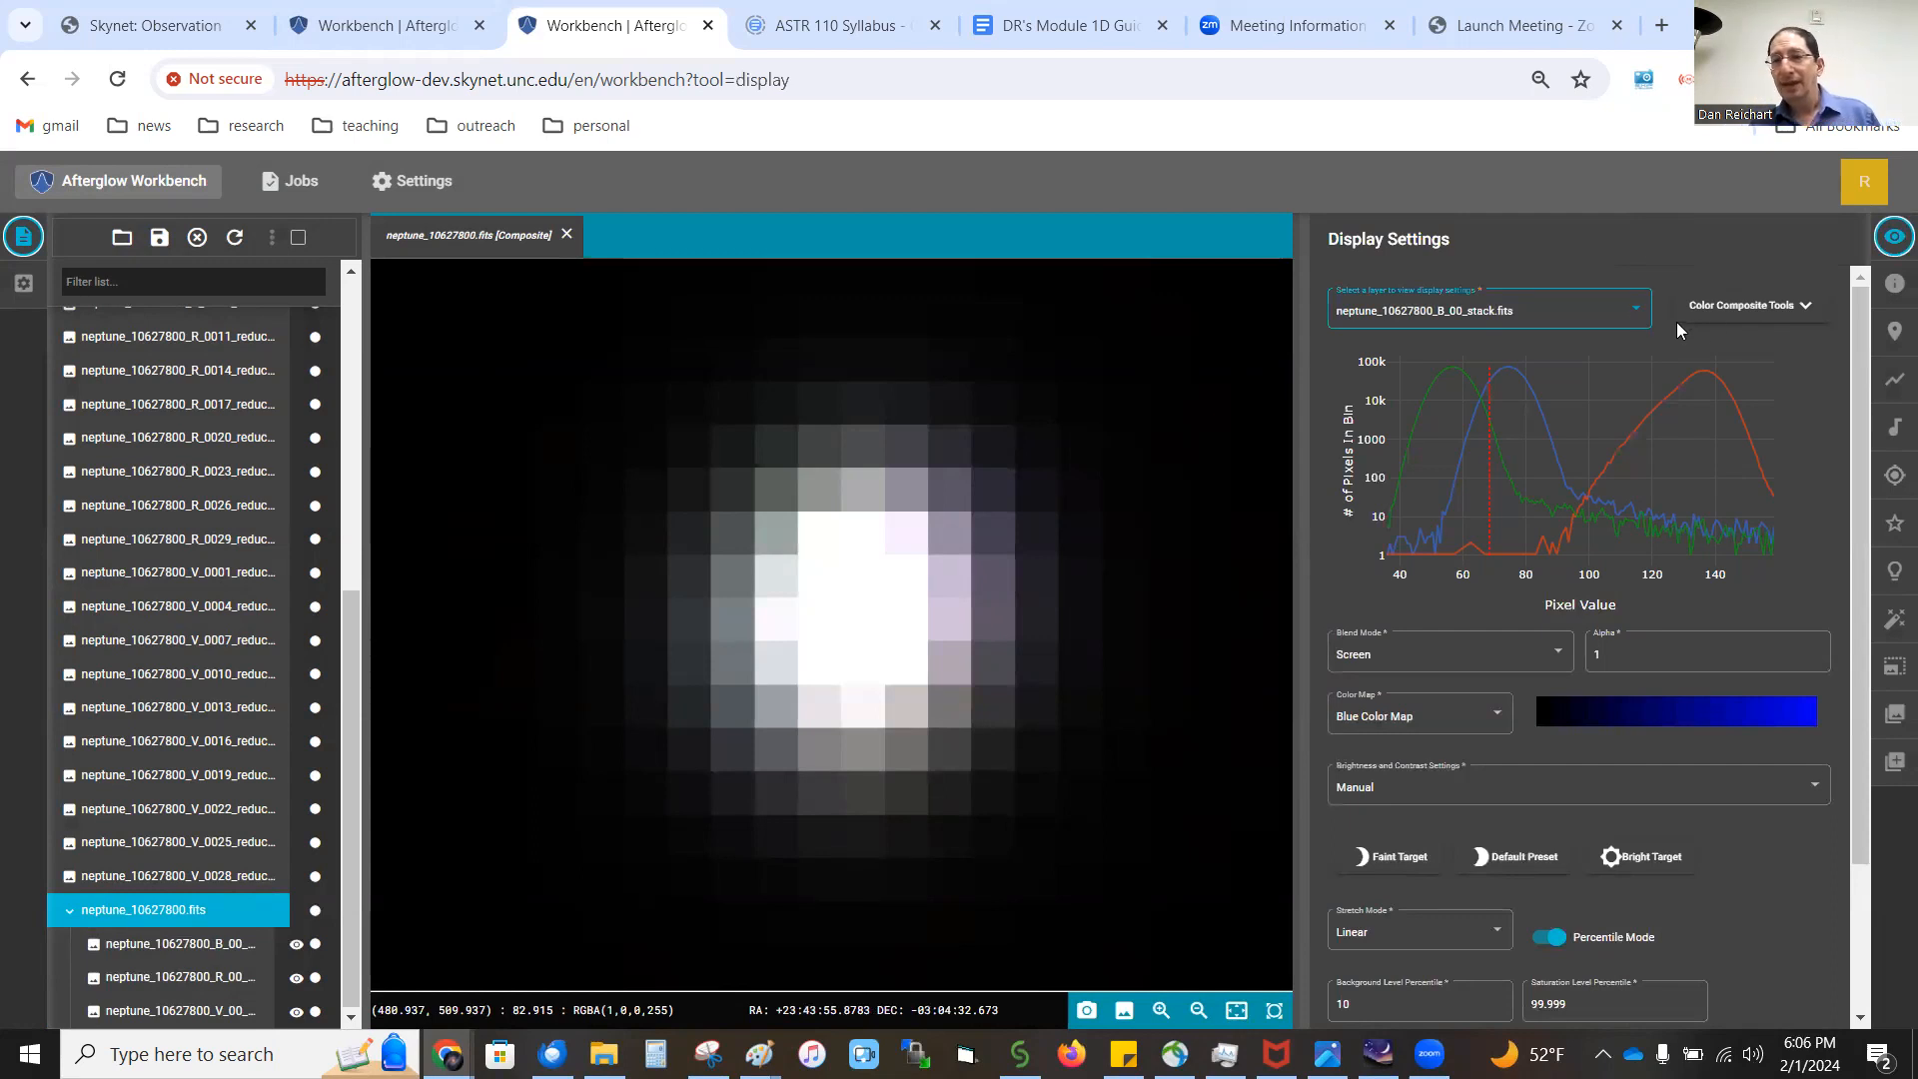
click(1760, 313)
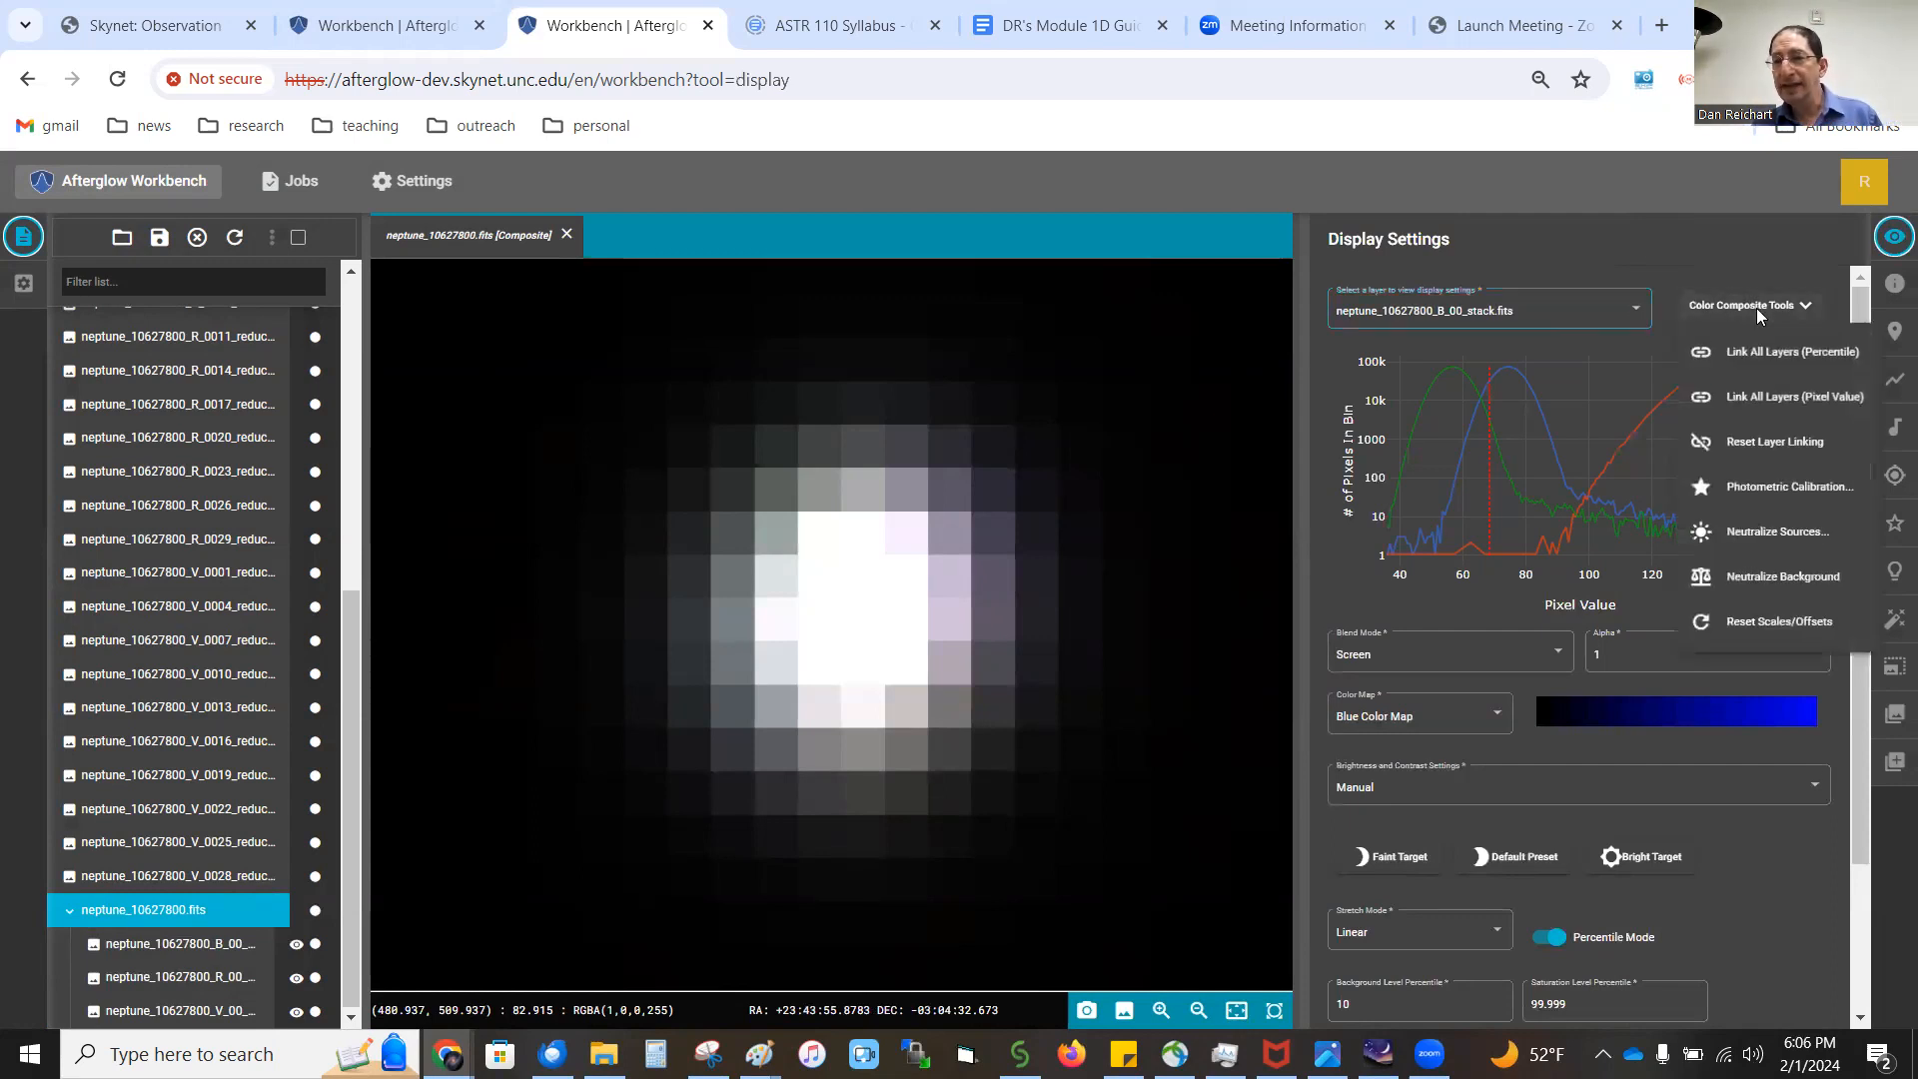
click(1767, 401)
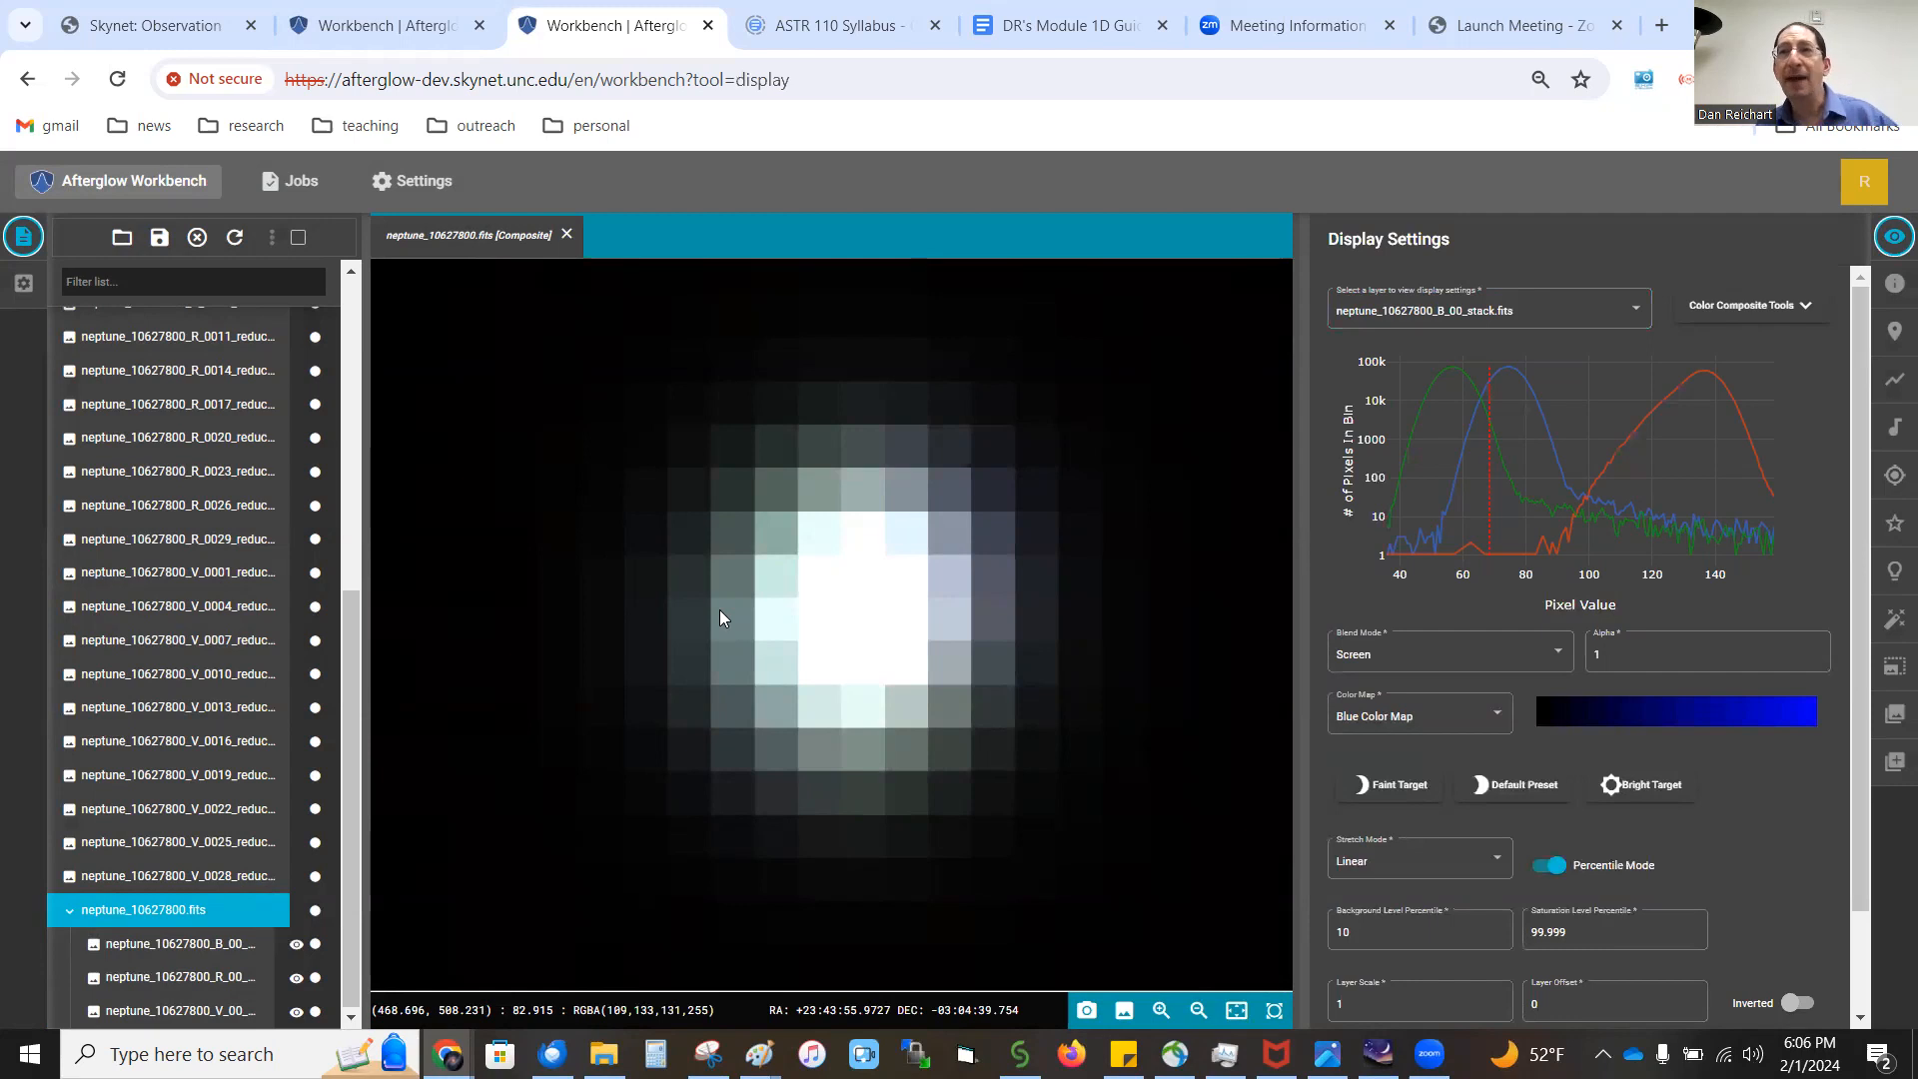
Step: Photometrically calibrate the composite's colors using field-calibration zero points, the R stack as reference layer, Black Body Peaking in B Filter, extinction 0 and neutralized background
click(1704, 306)
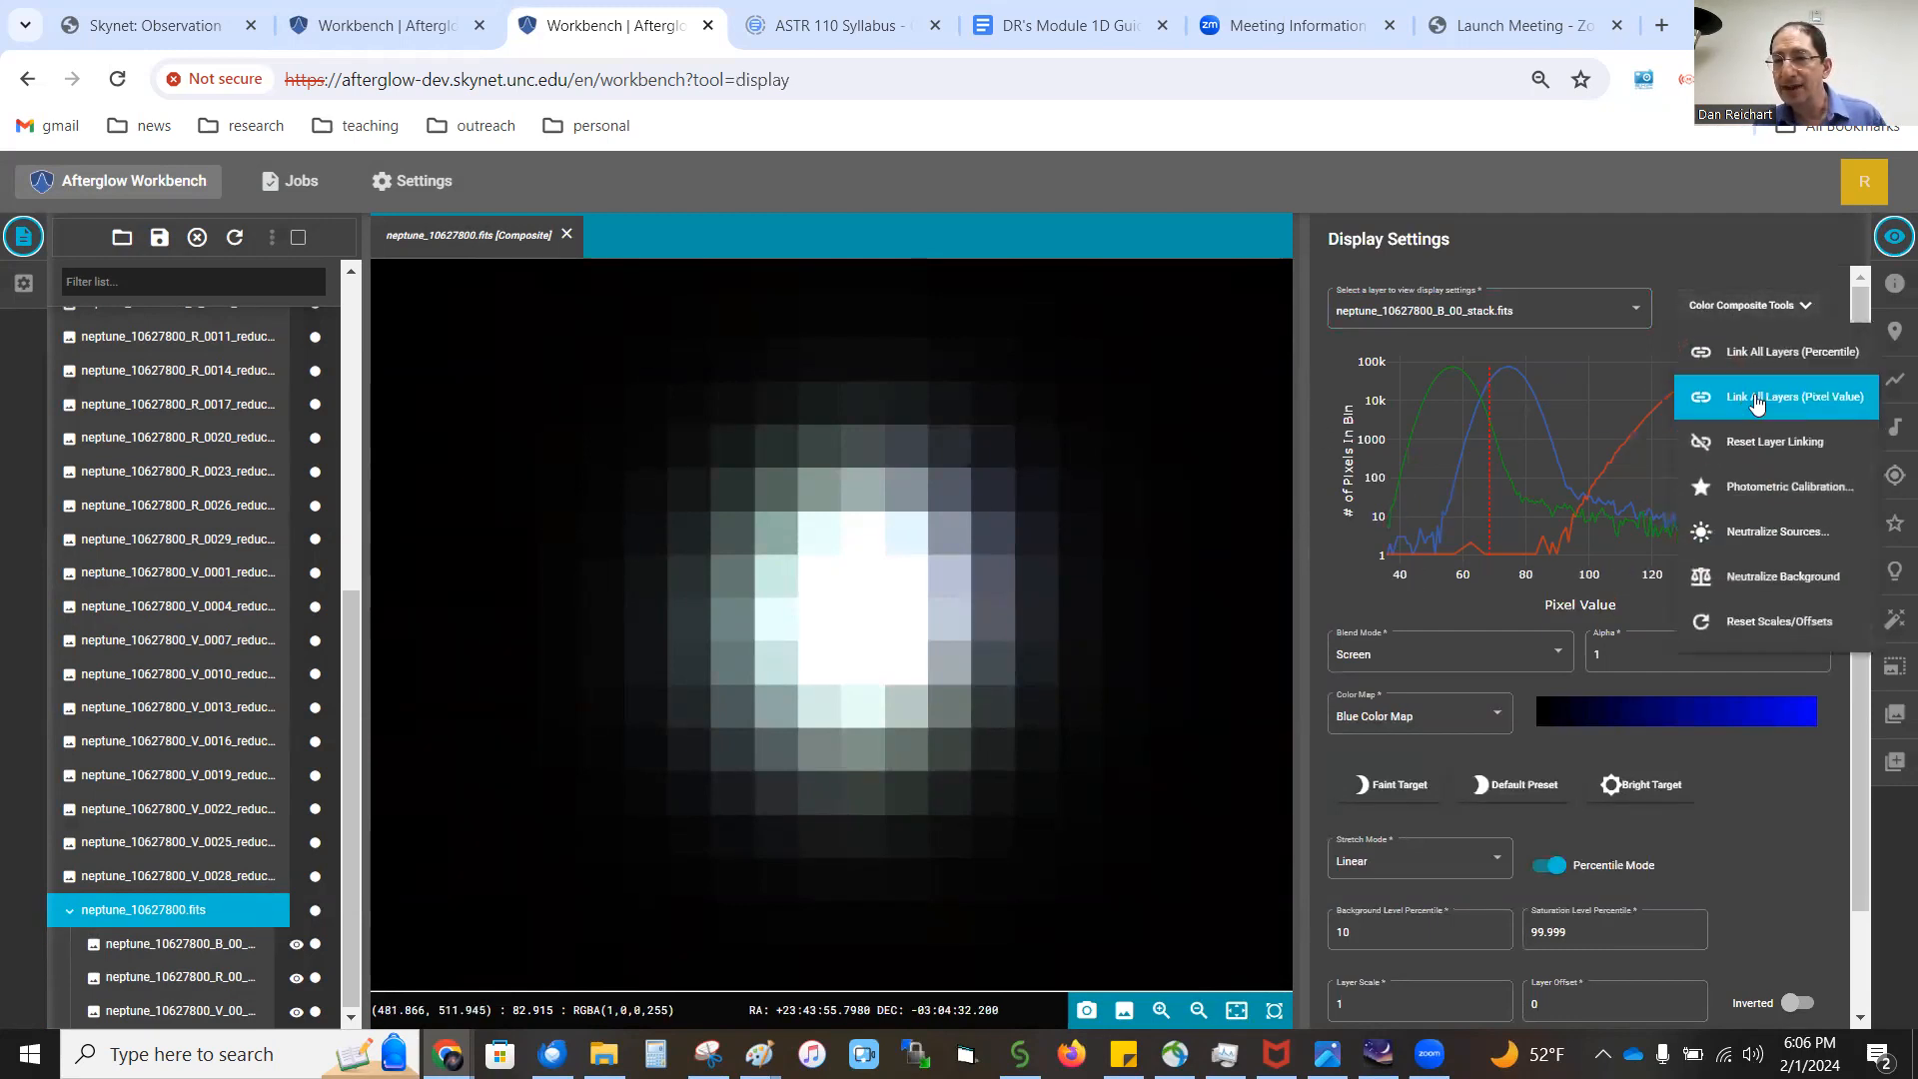
click(1778, 489)
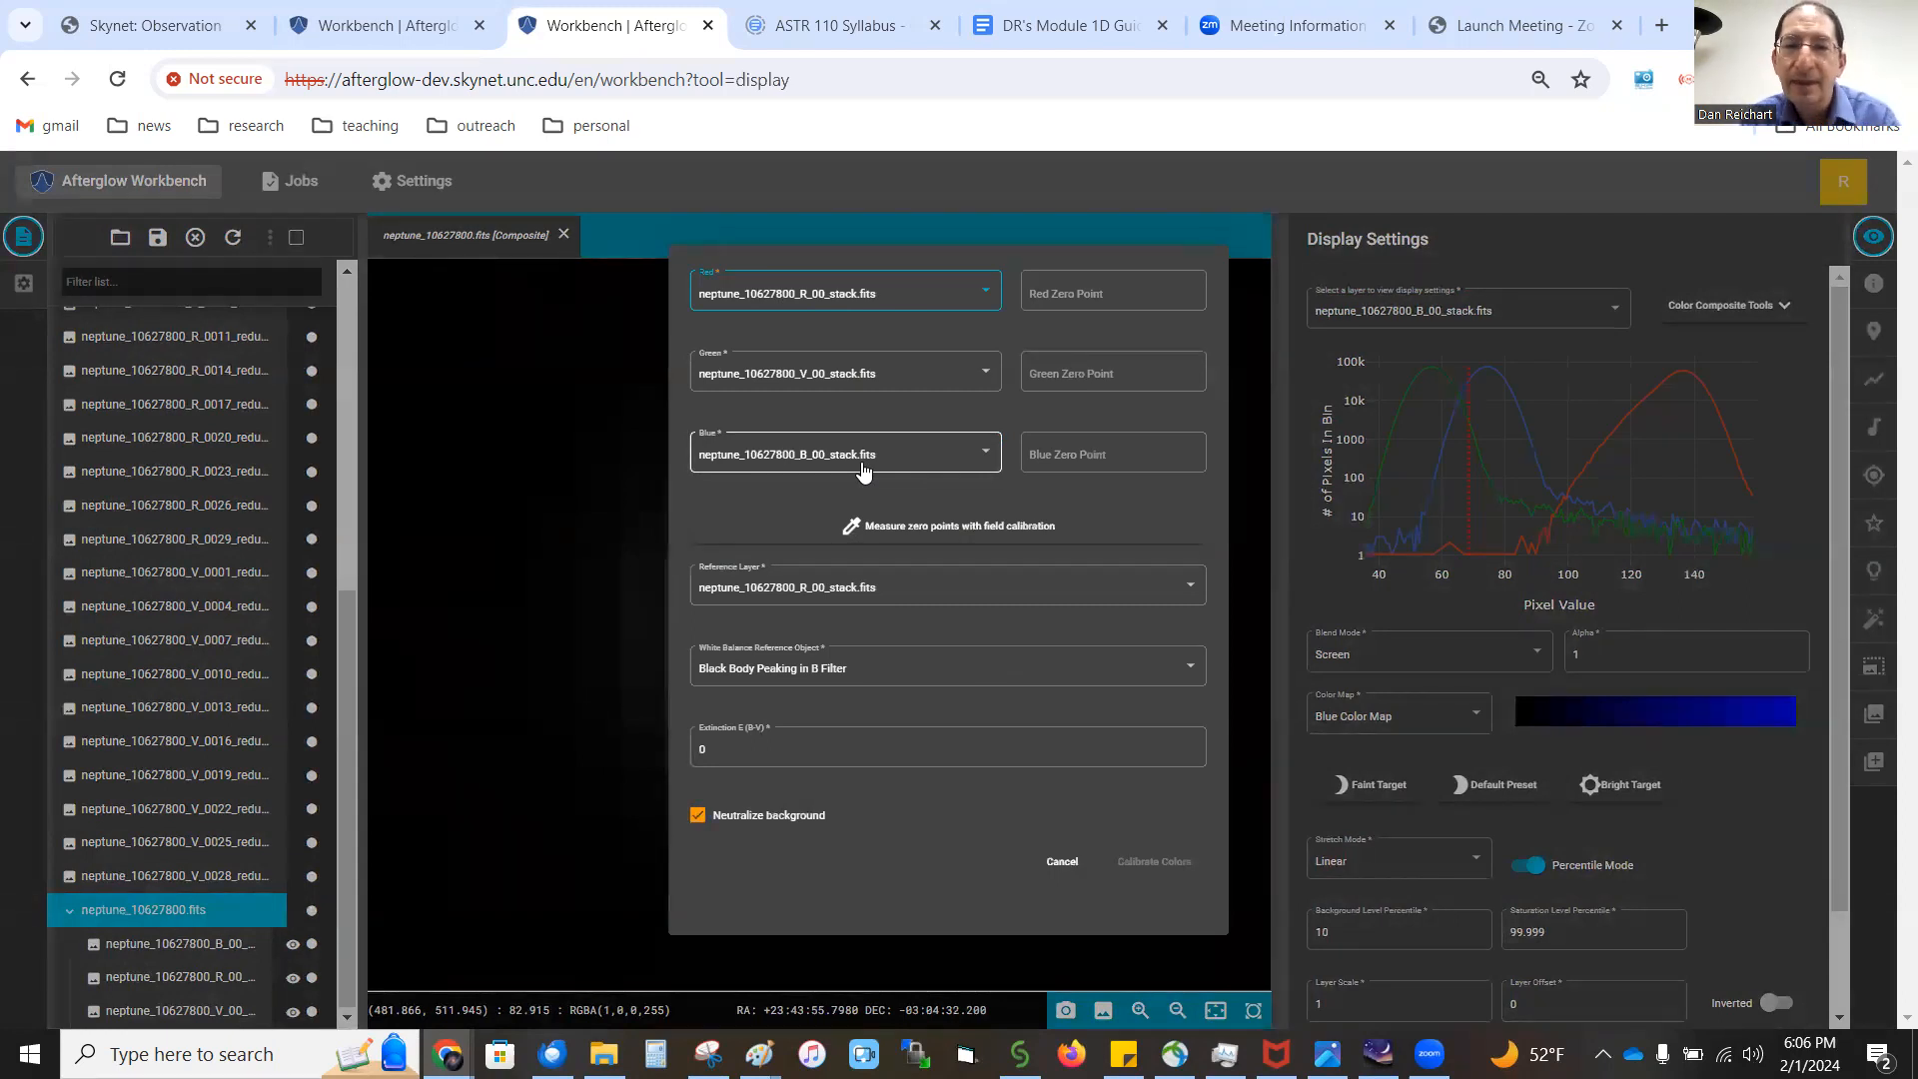
click(877, 522)
drag(1215, 760, 1212, 827)
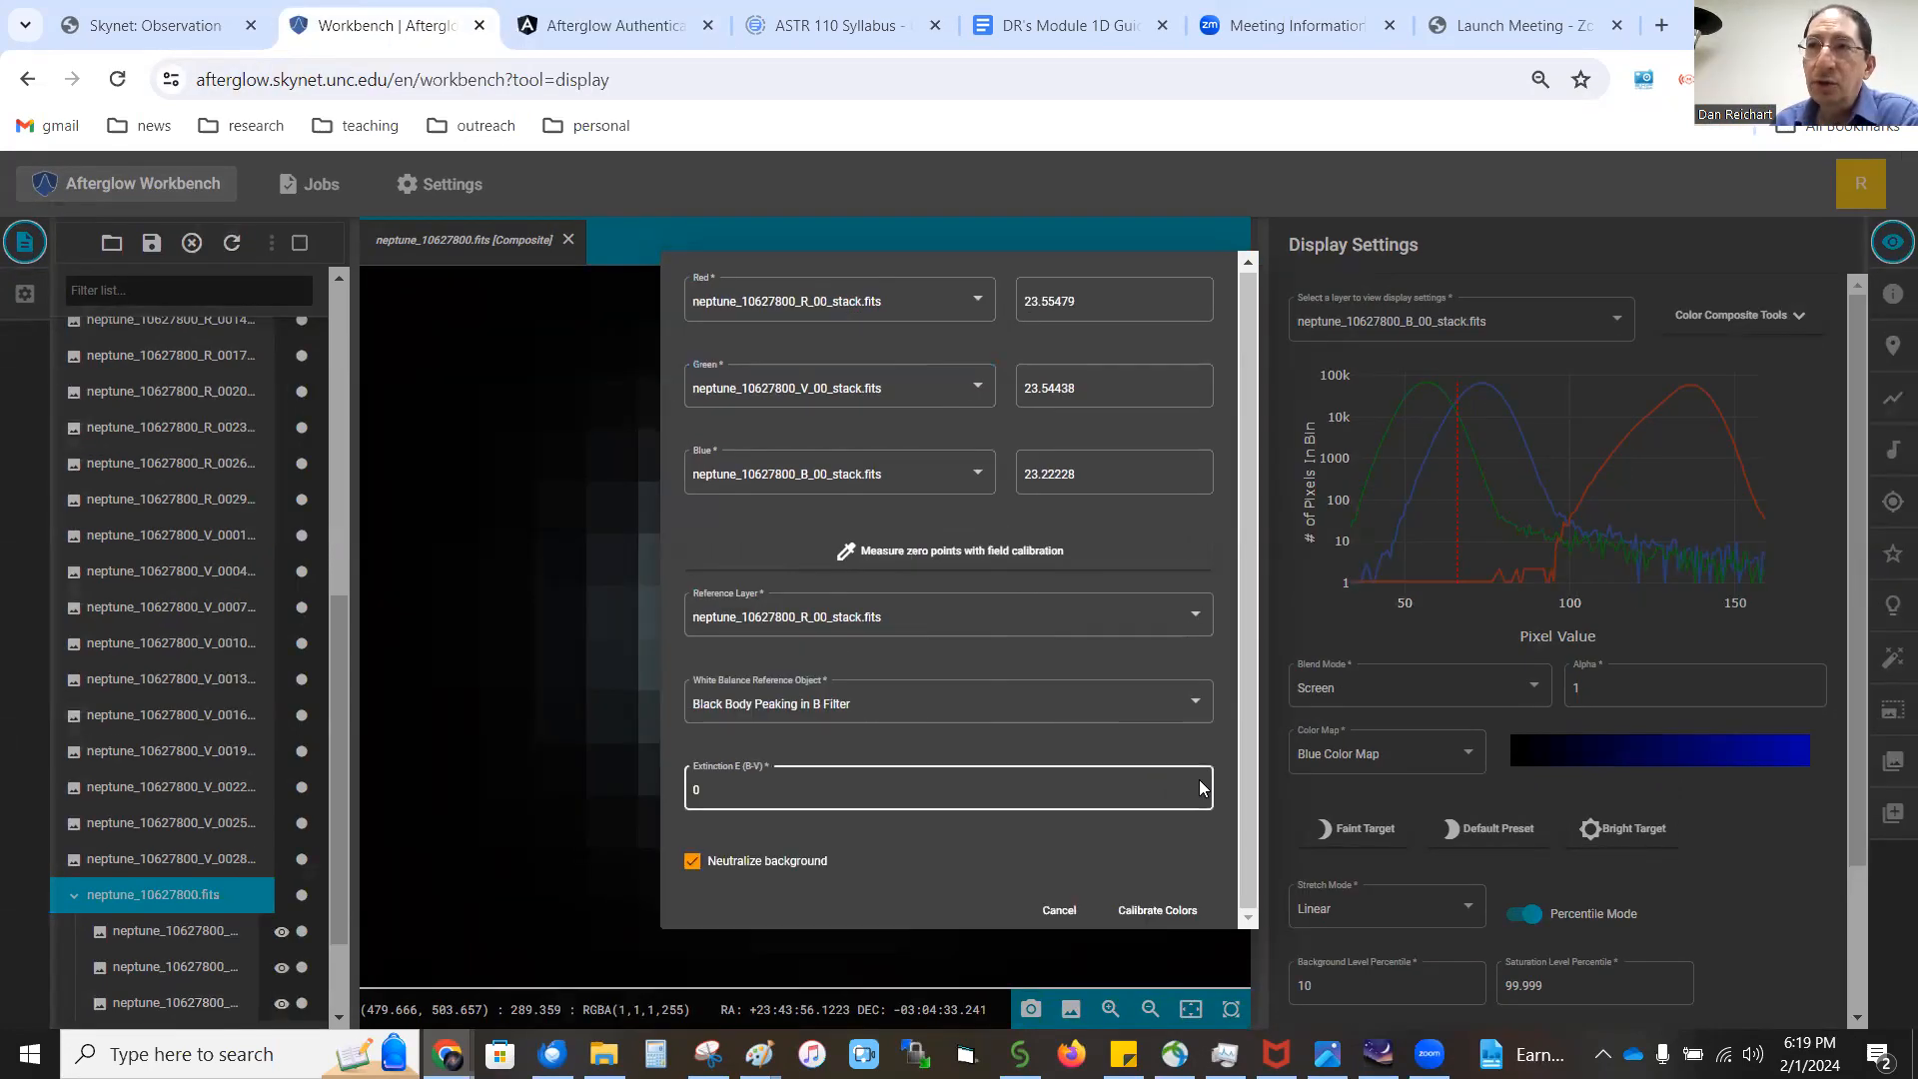
click(1175, 911)
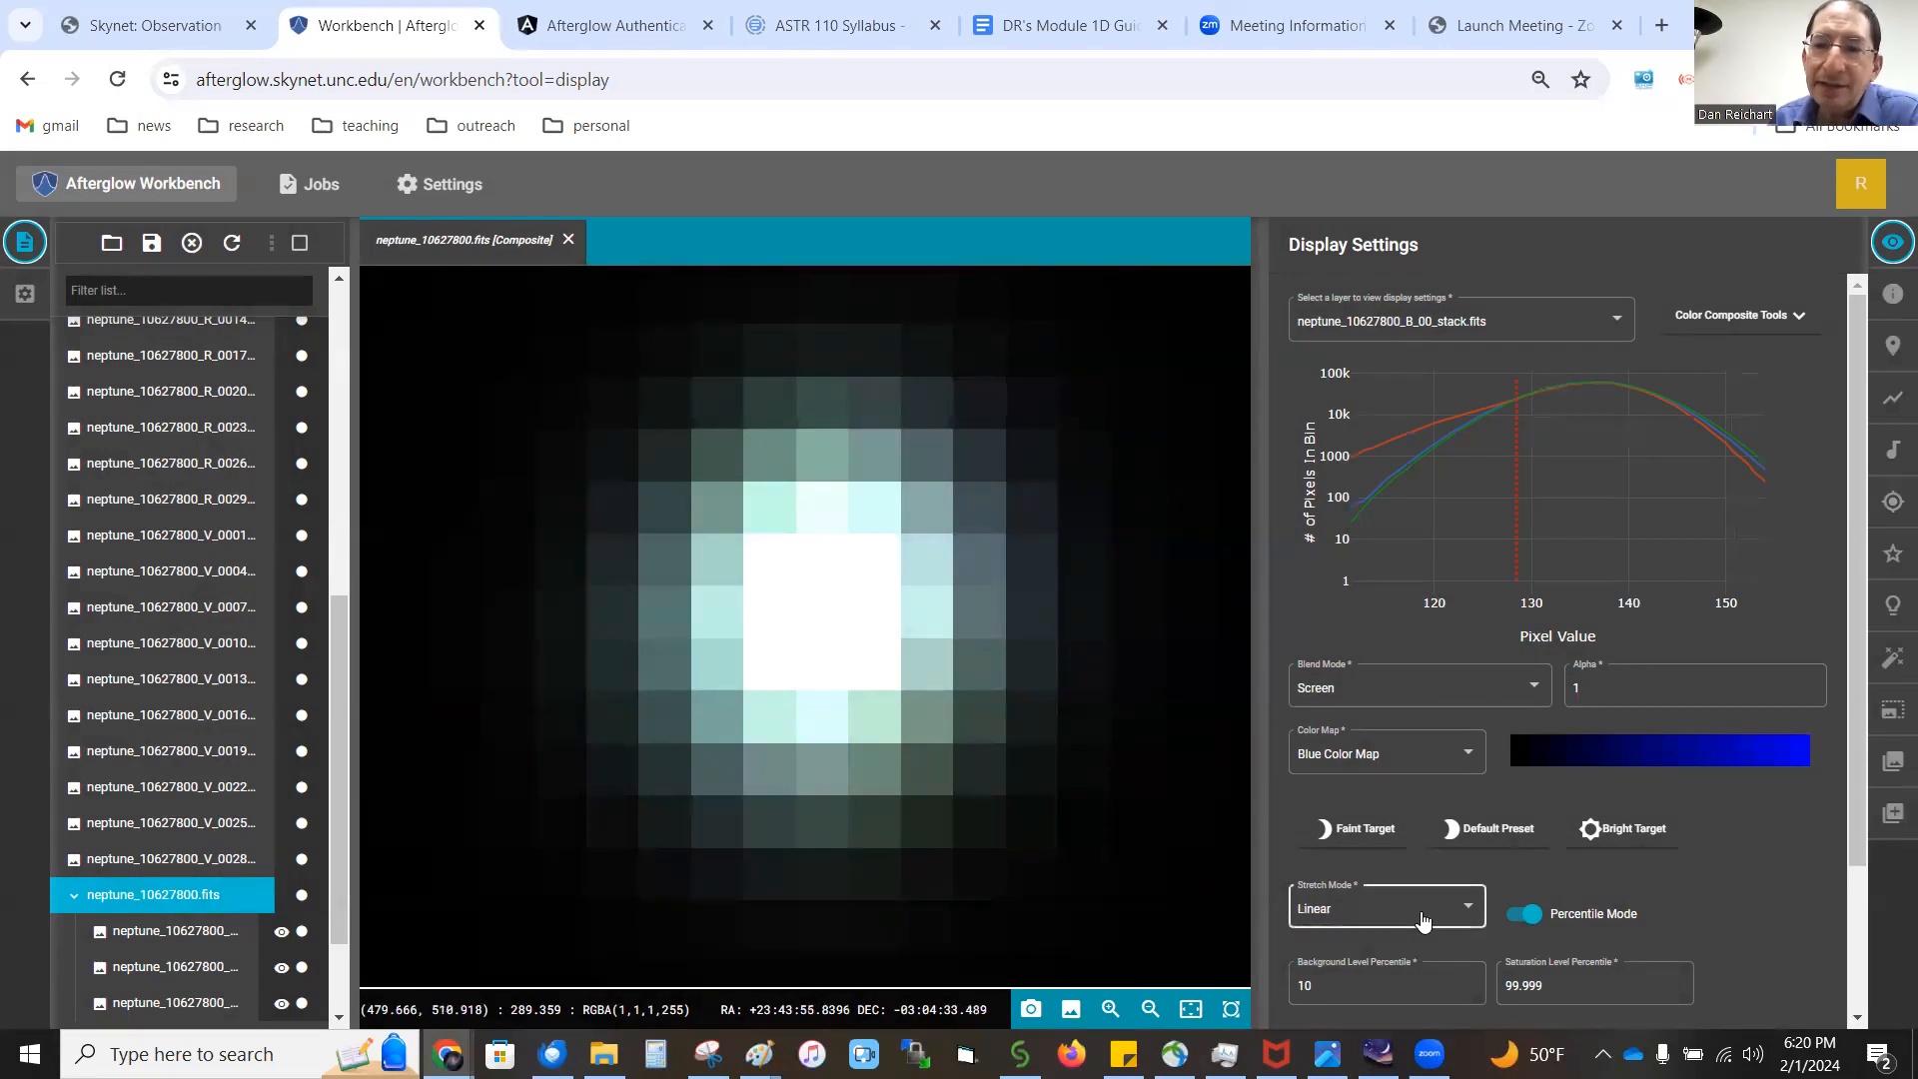
Step: Set the composite's saturation level percentile to 100
click(1573, 987)
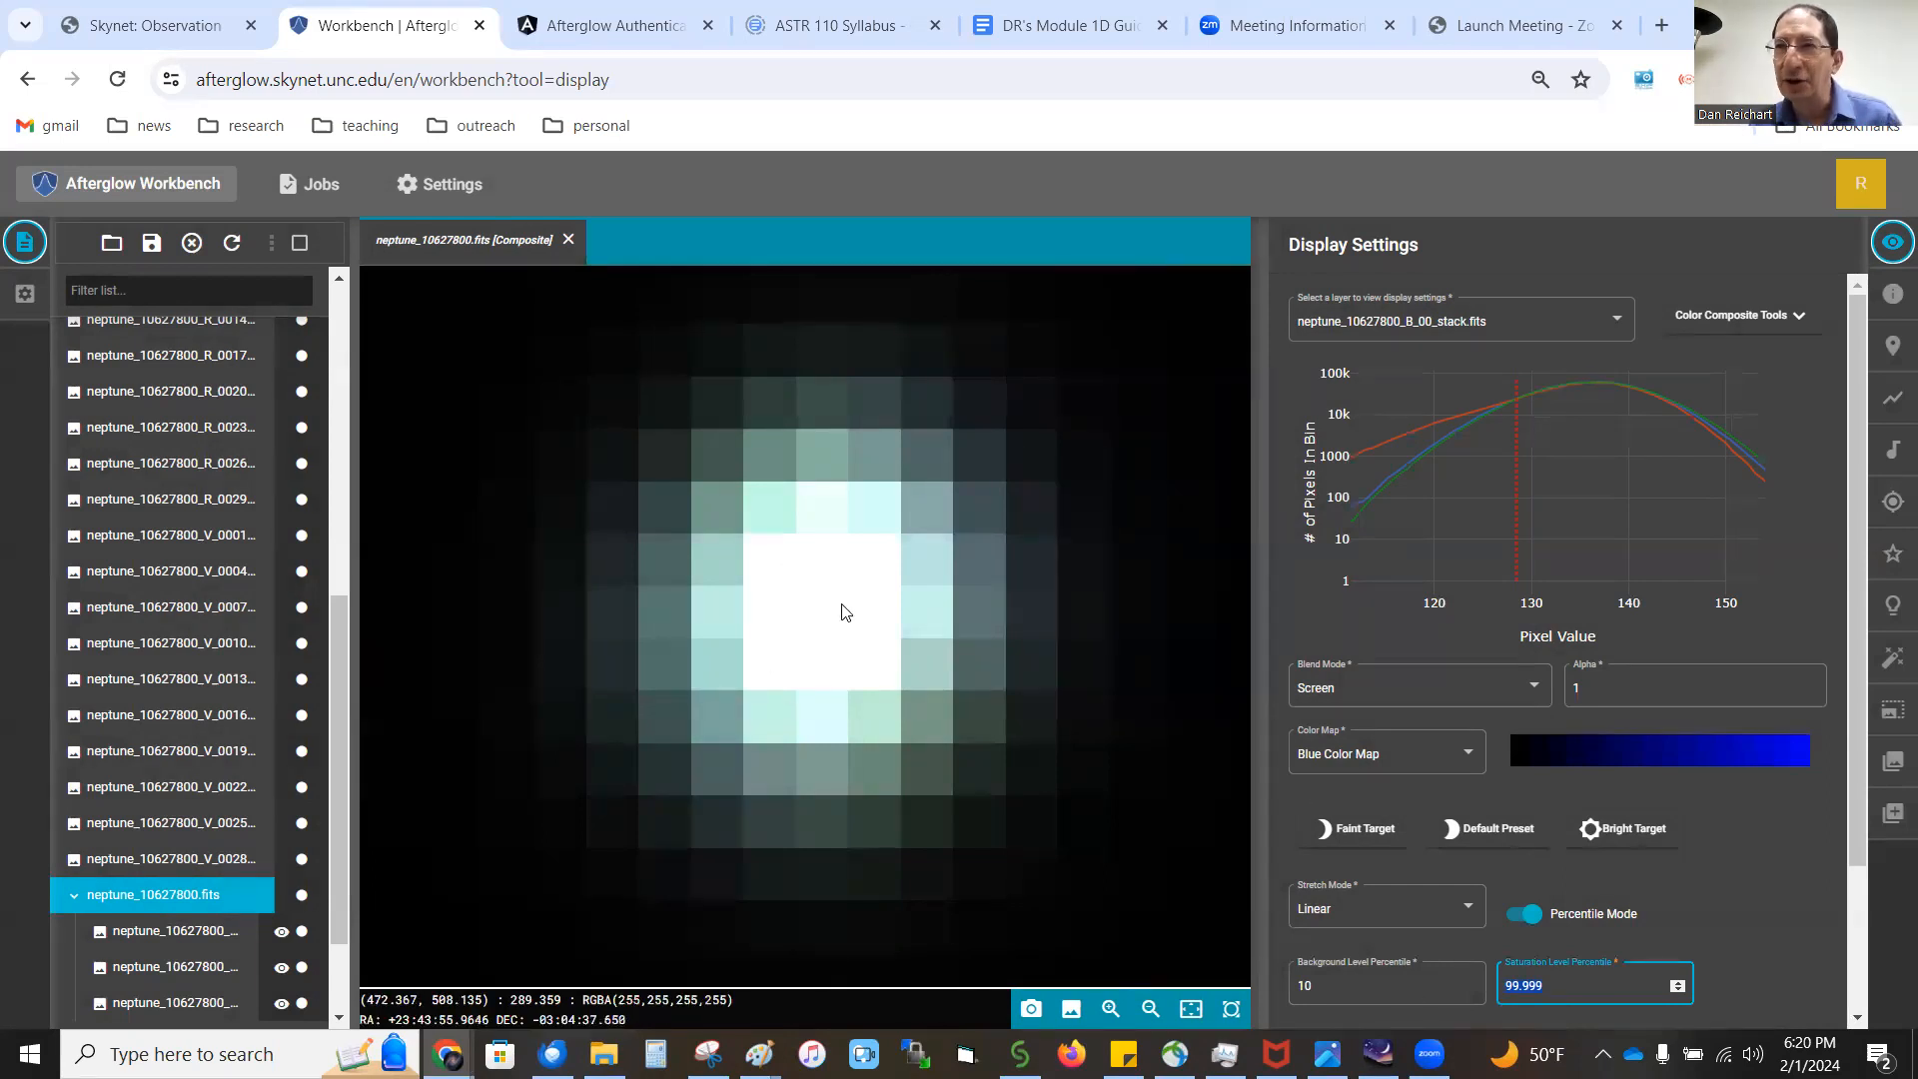
text(1000)
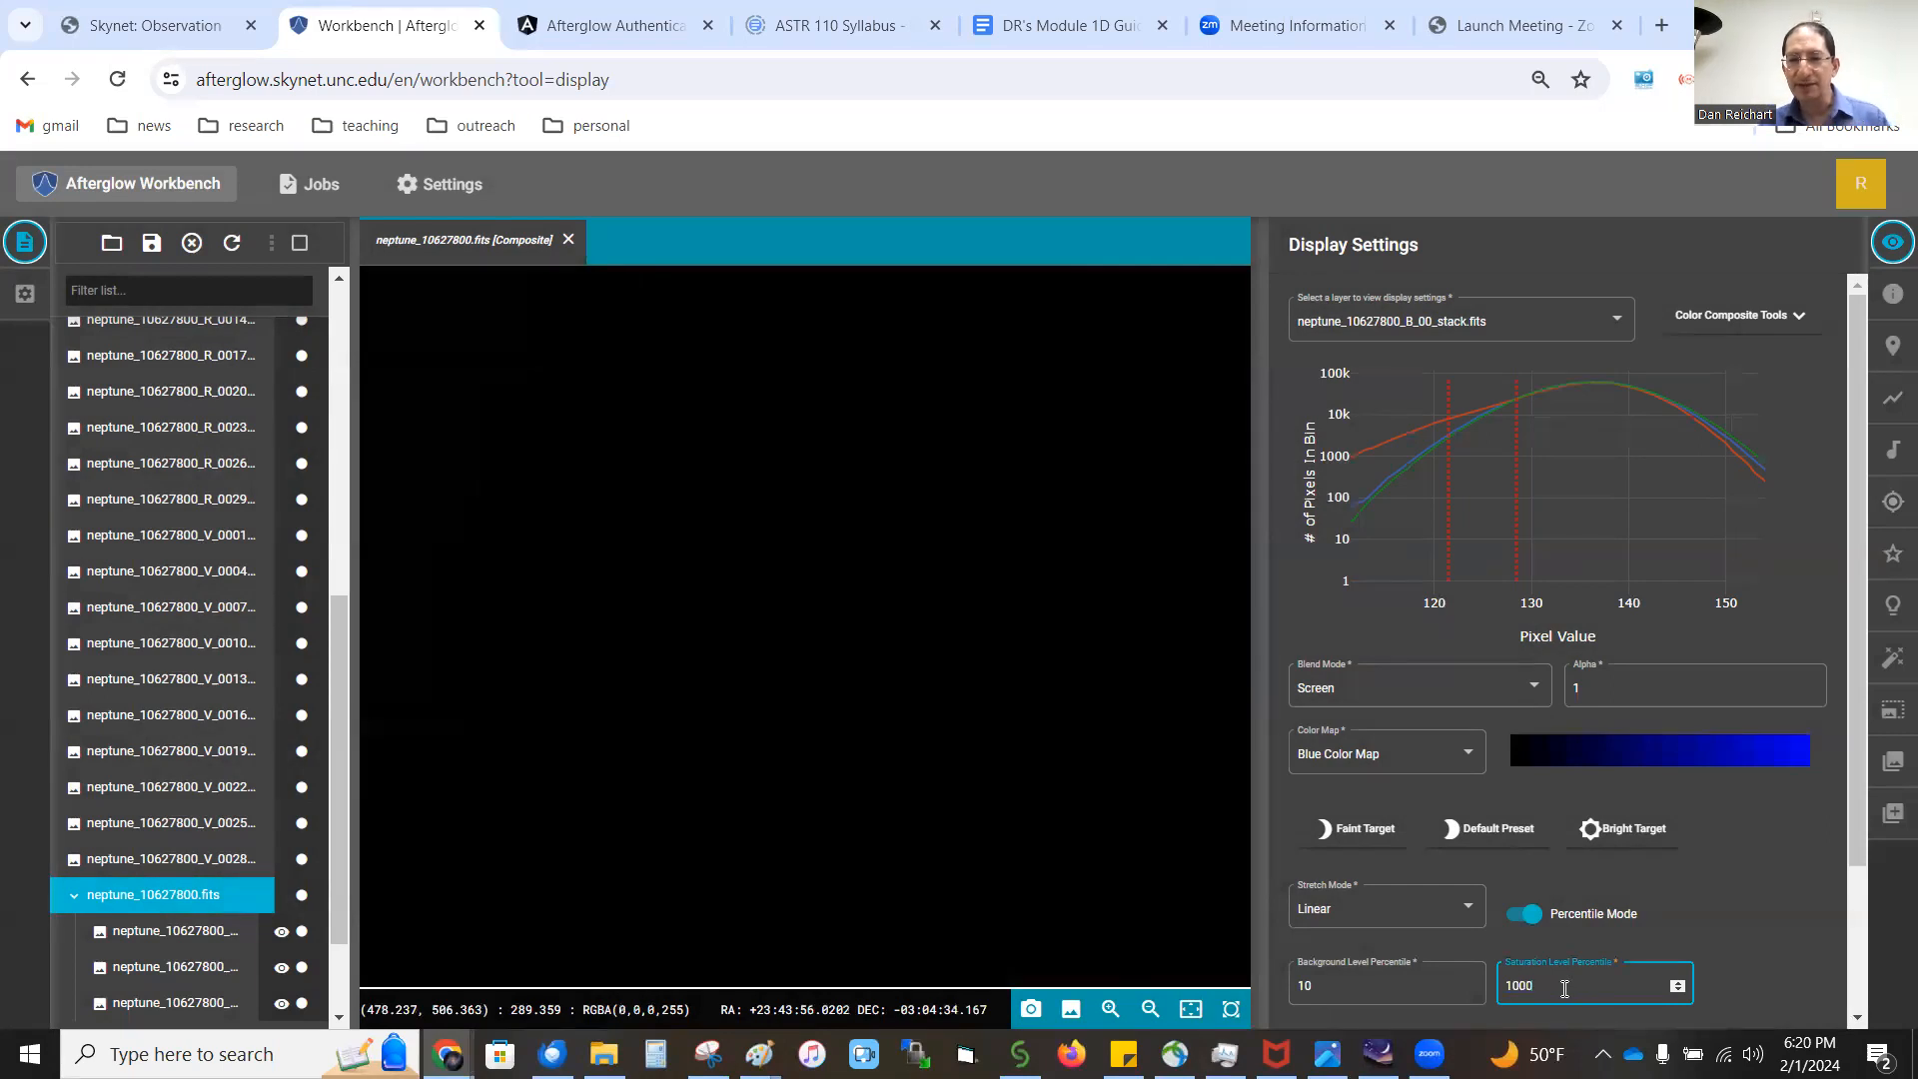
key(BackSpace)
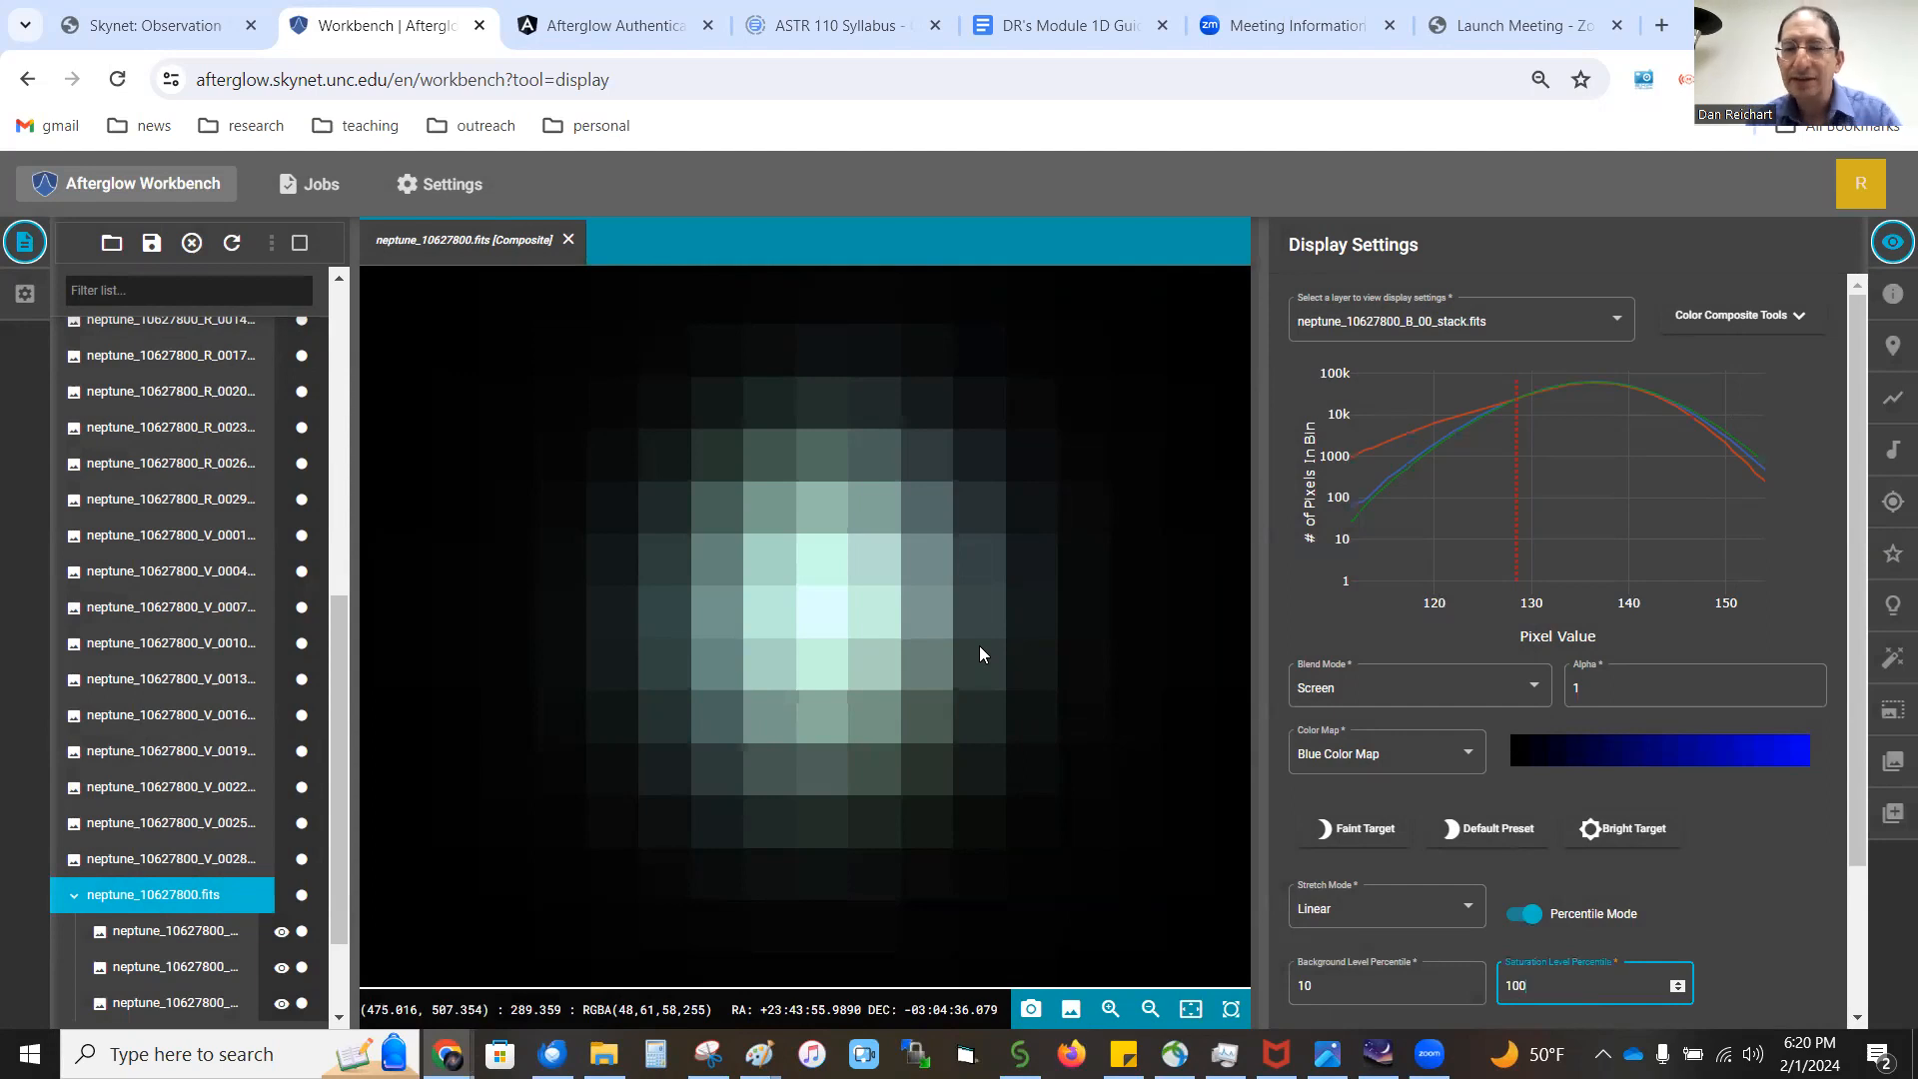
Step: View the Neptune comparison photo 1e2.webp in the image viewer and return to the calibrated composite
click(1327, 1054)
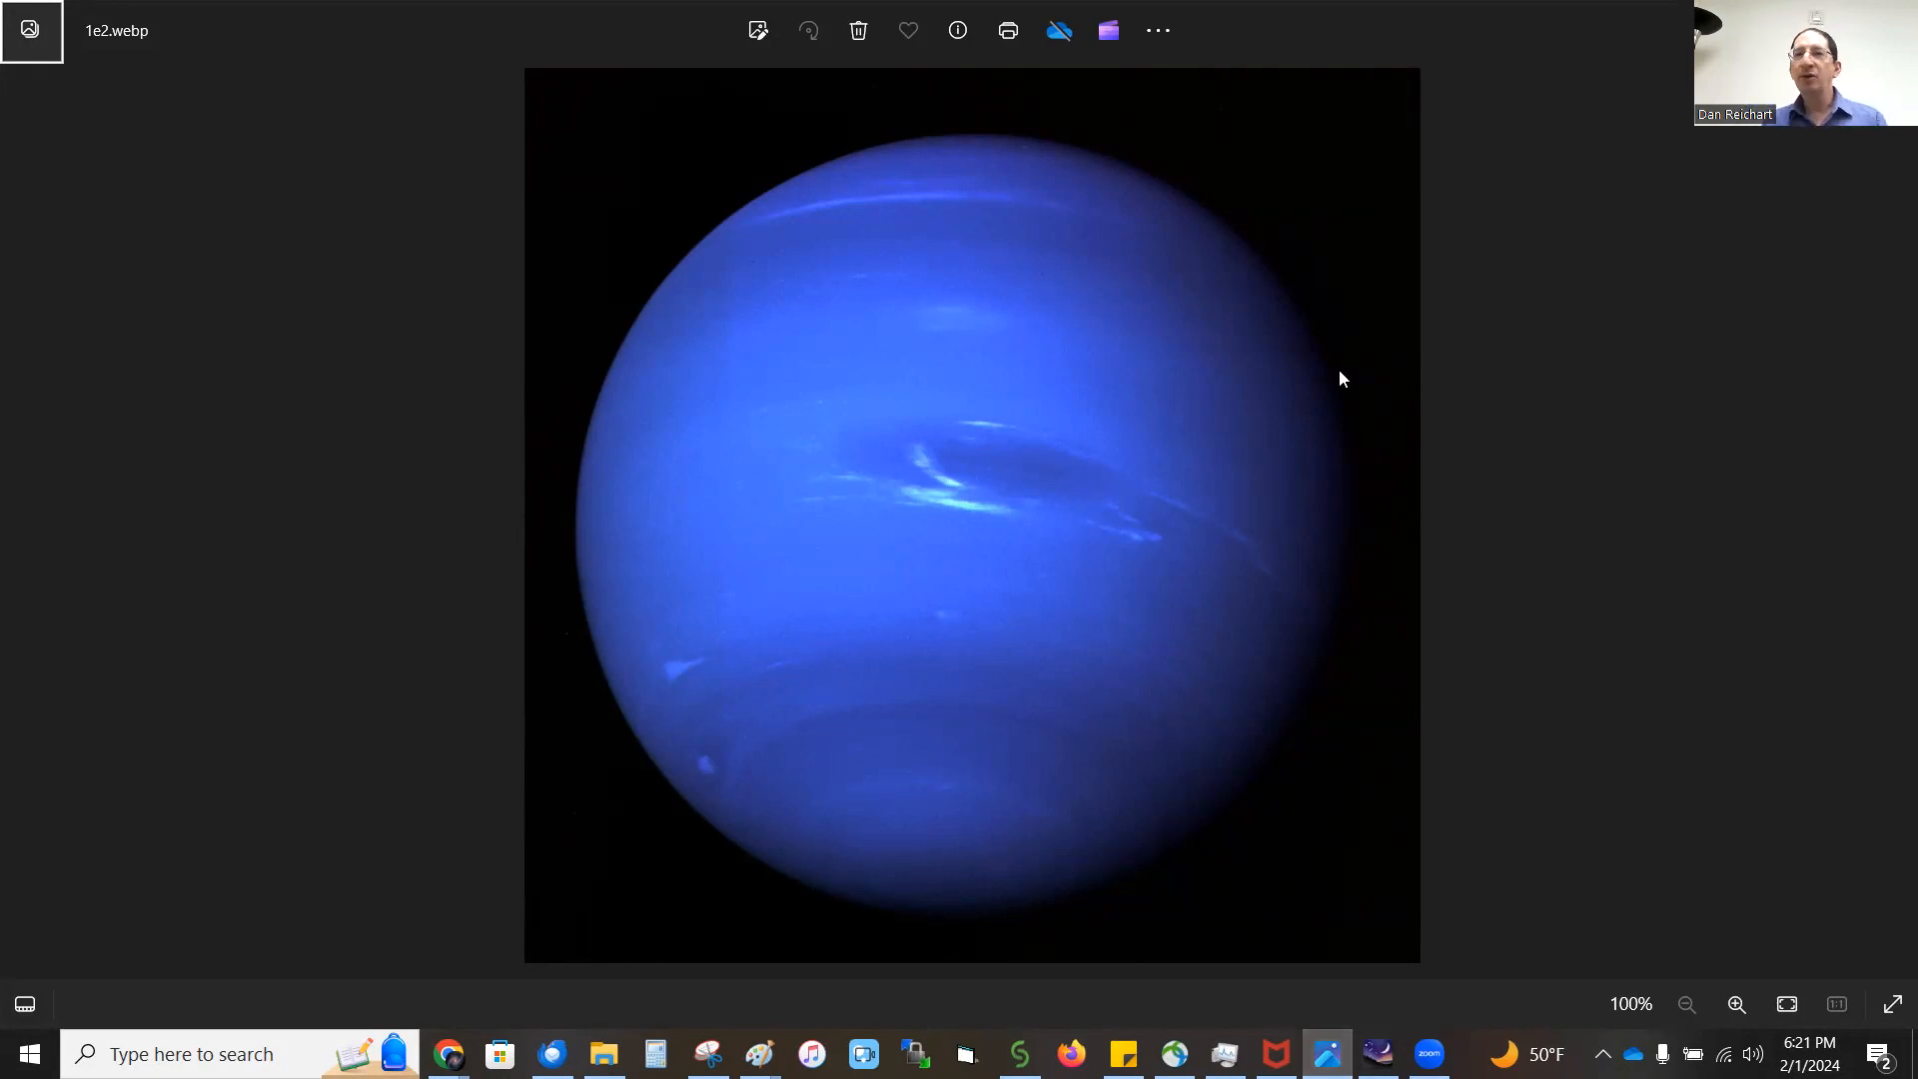
key(alt+Tab)
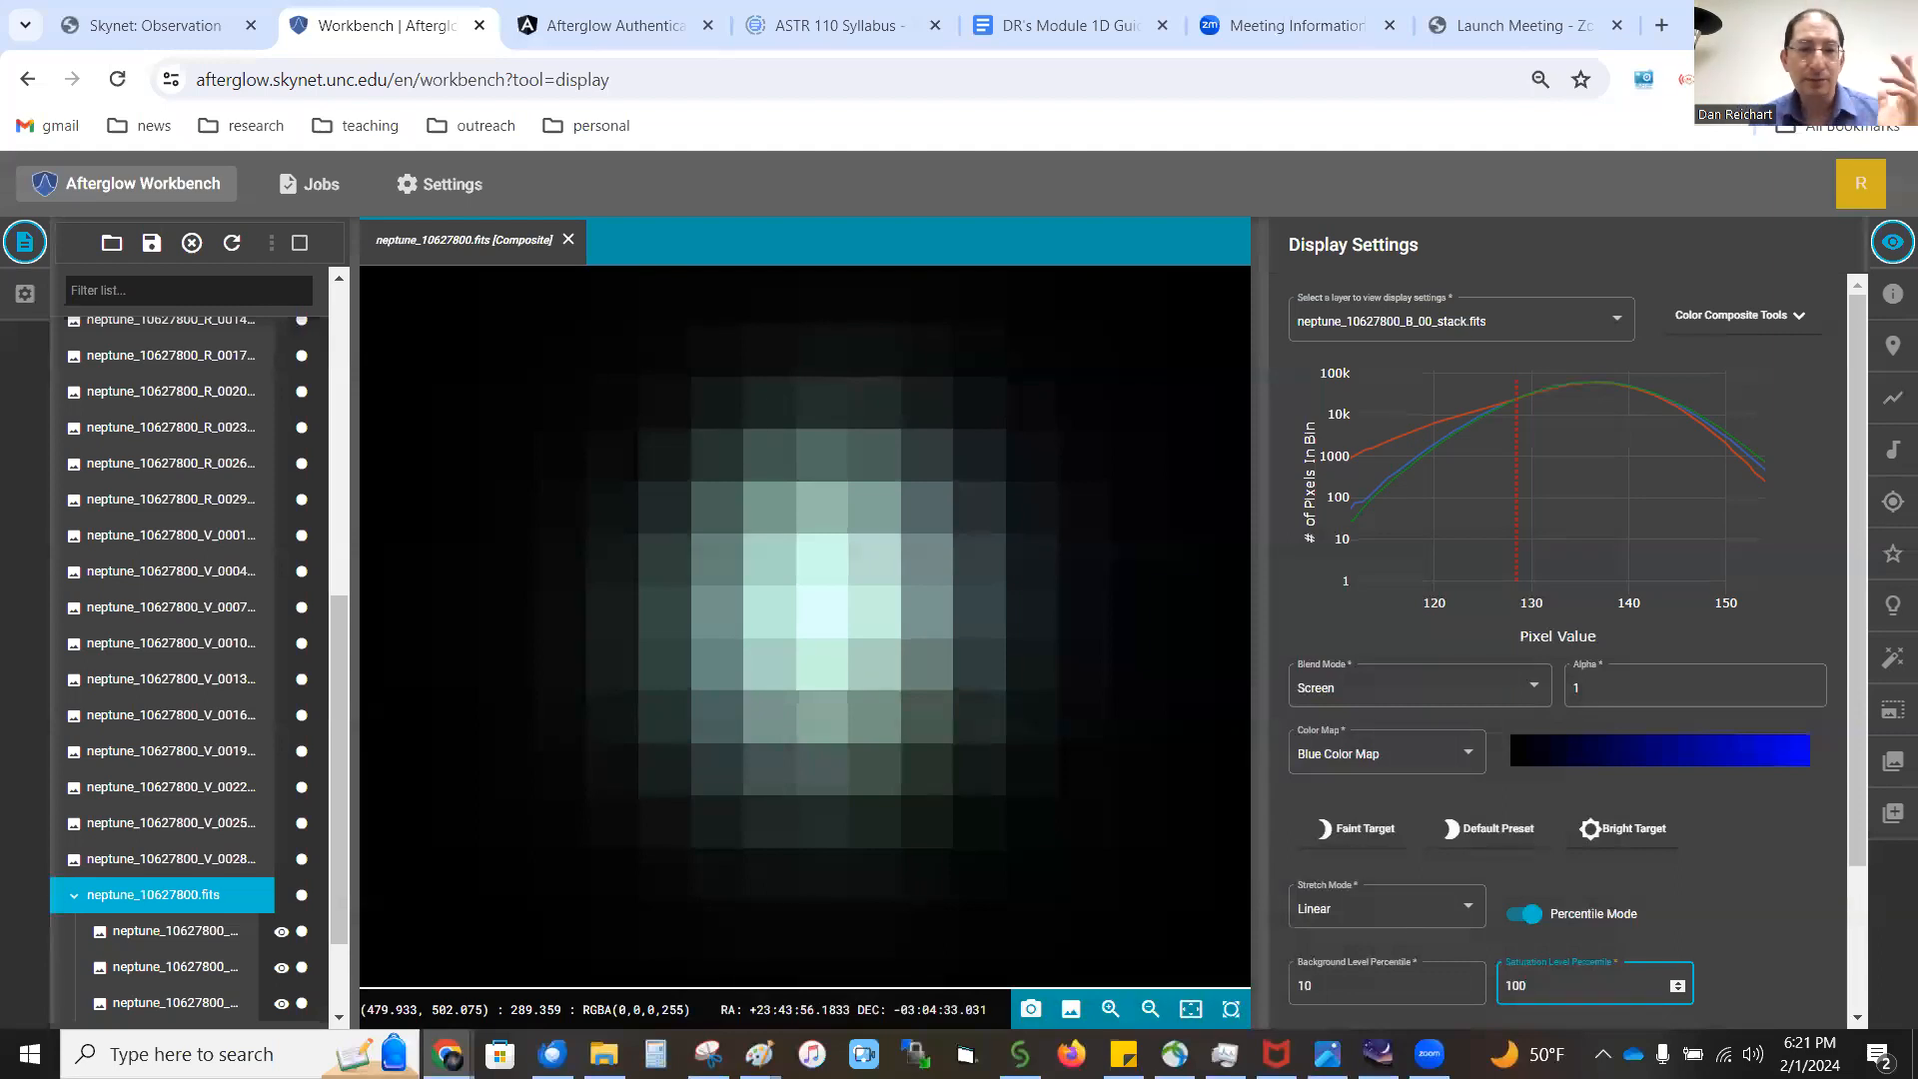
mouse_move(263, 904)
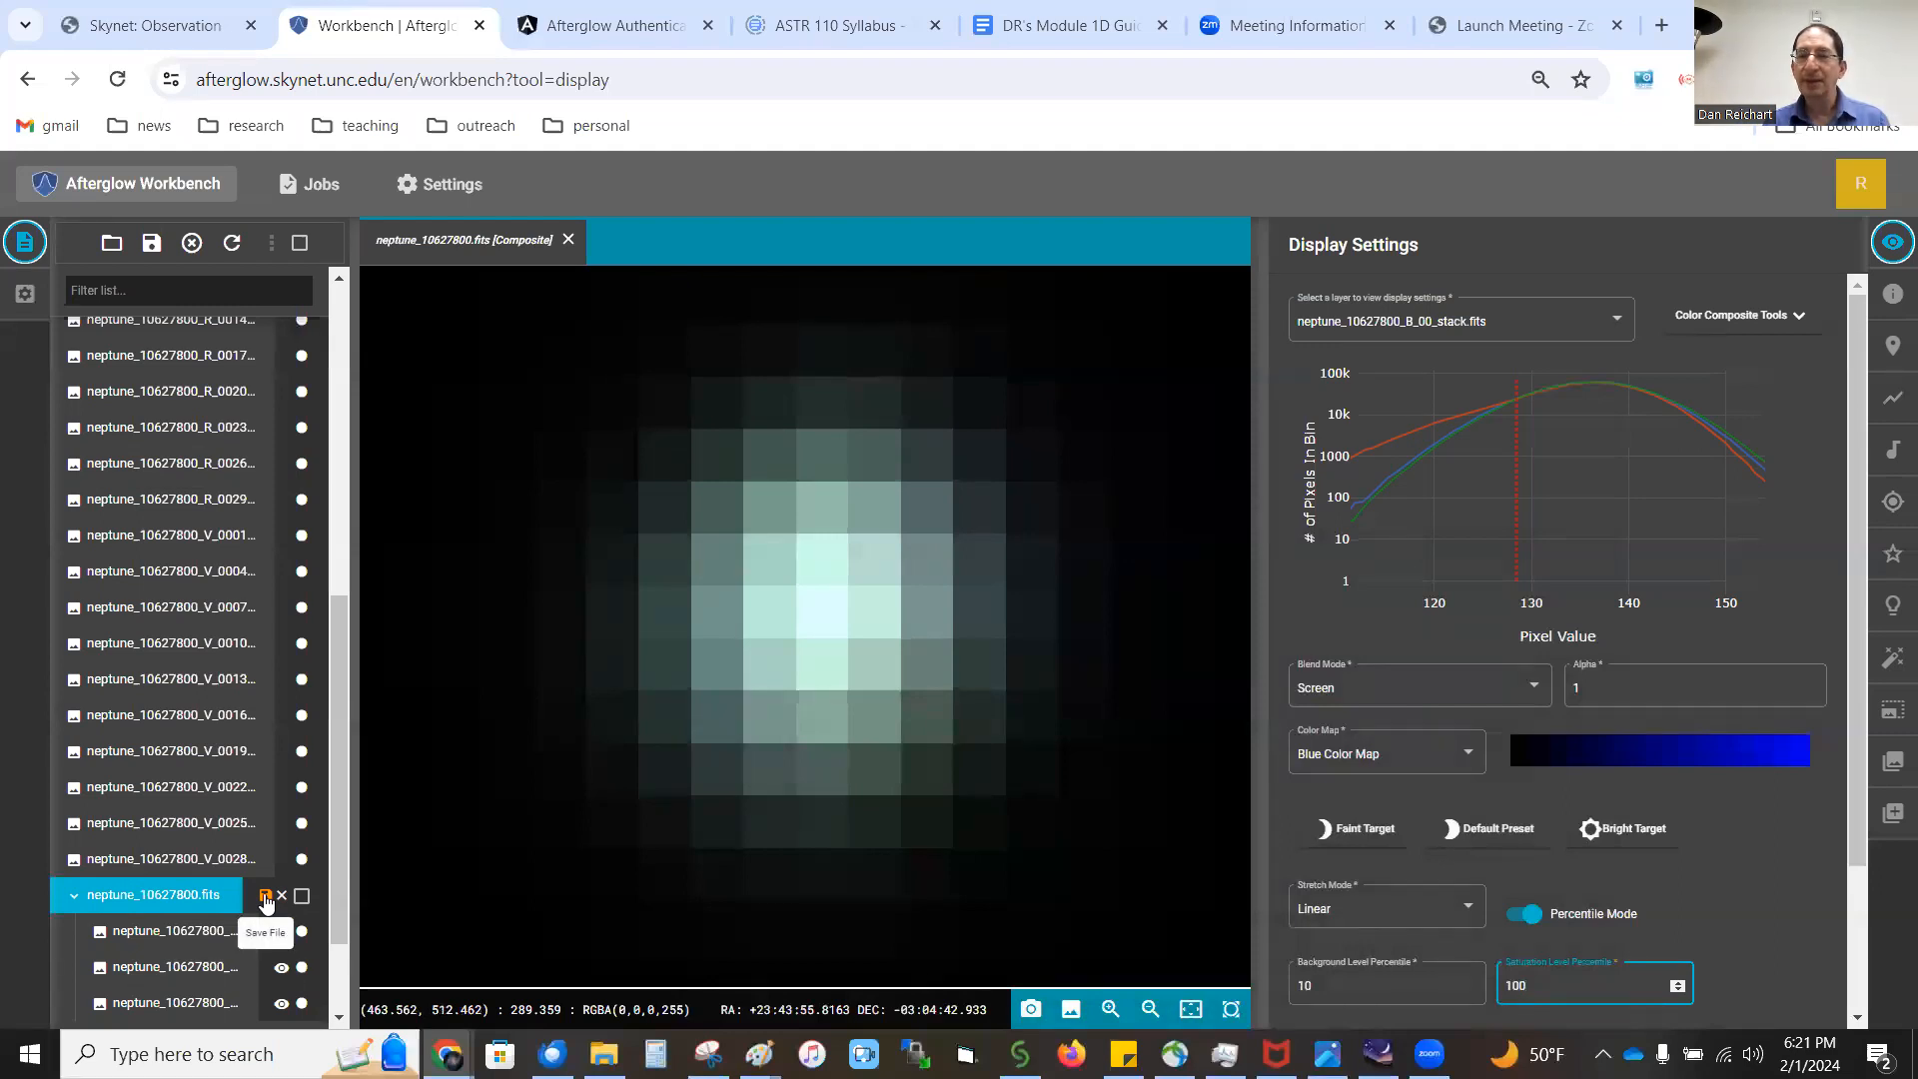
Step: Export the composite as a JPG, inspect Neptune closely in the image viewer, and close both open pictures
click(1070, 1012)
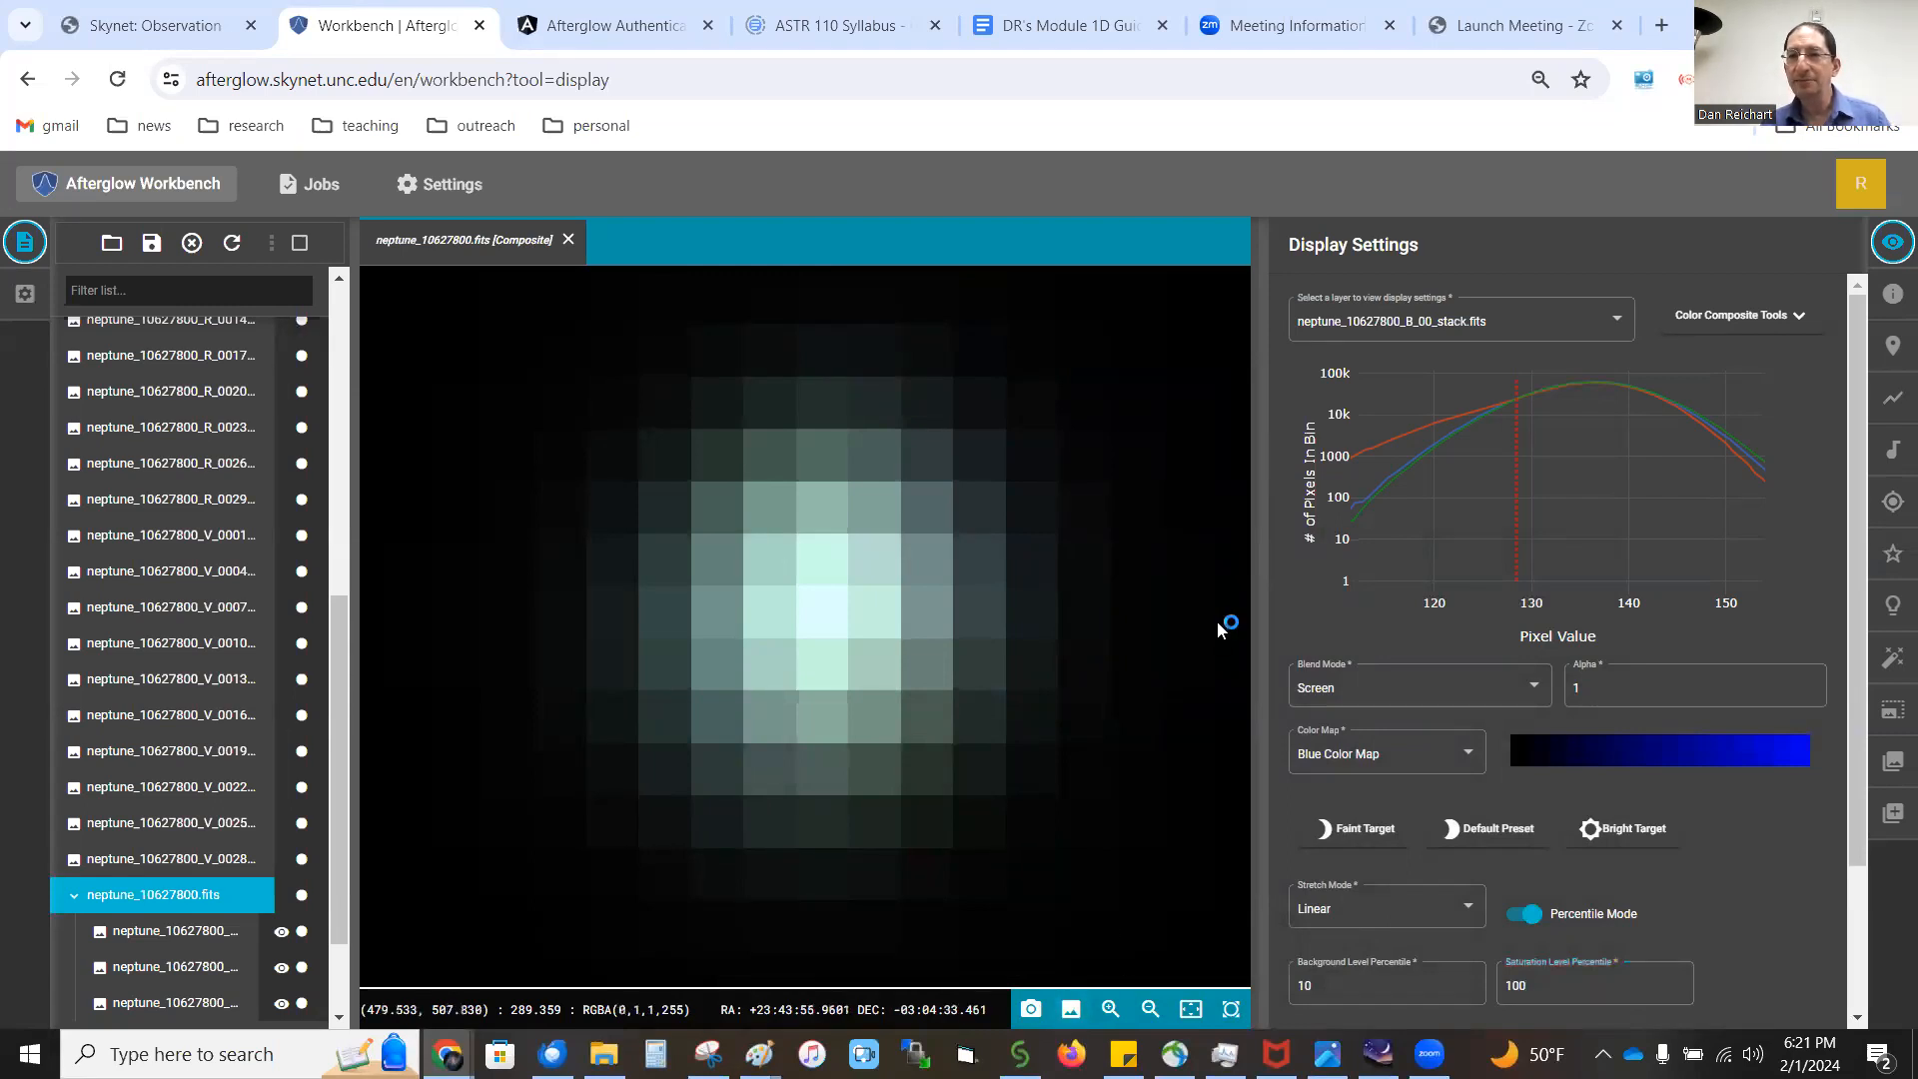
click(1620, 143)
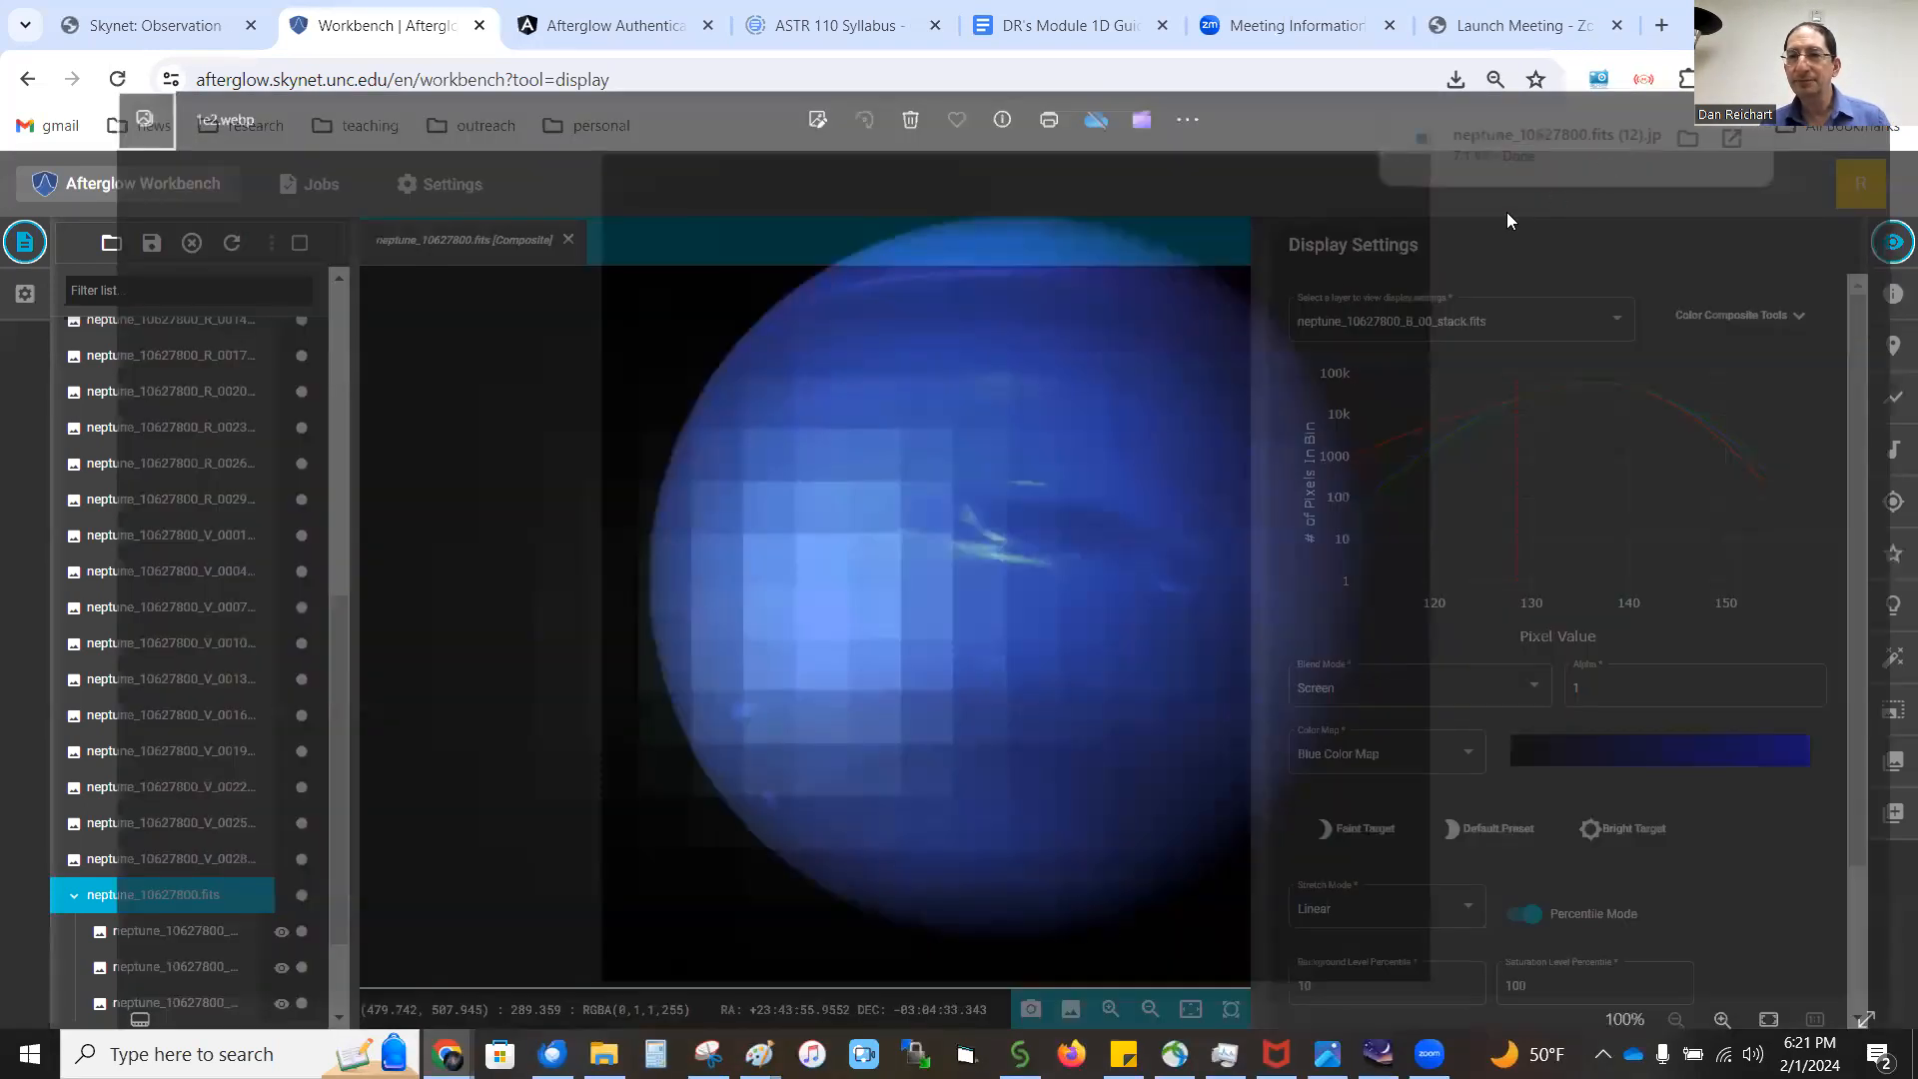
scroll(727, 542, up, 10)
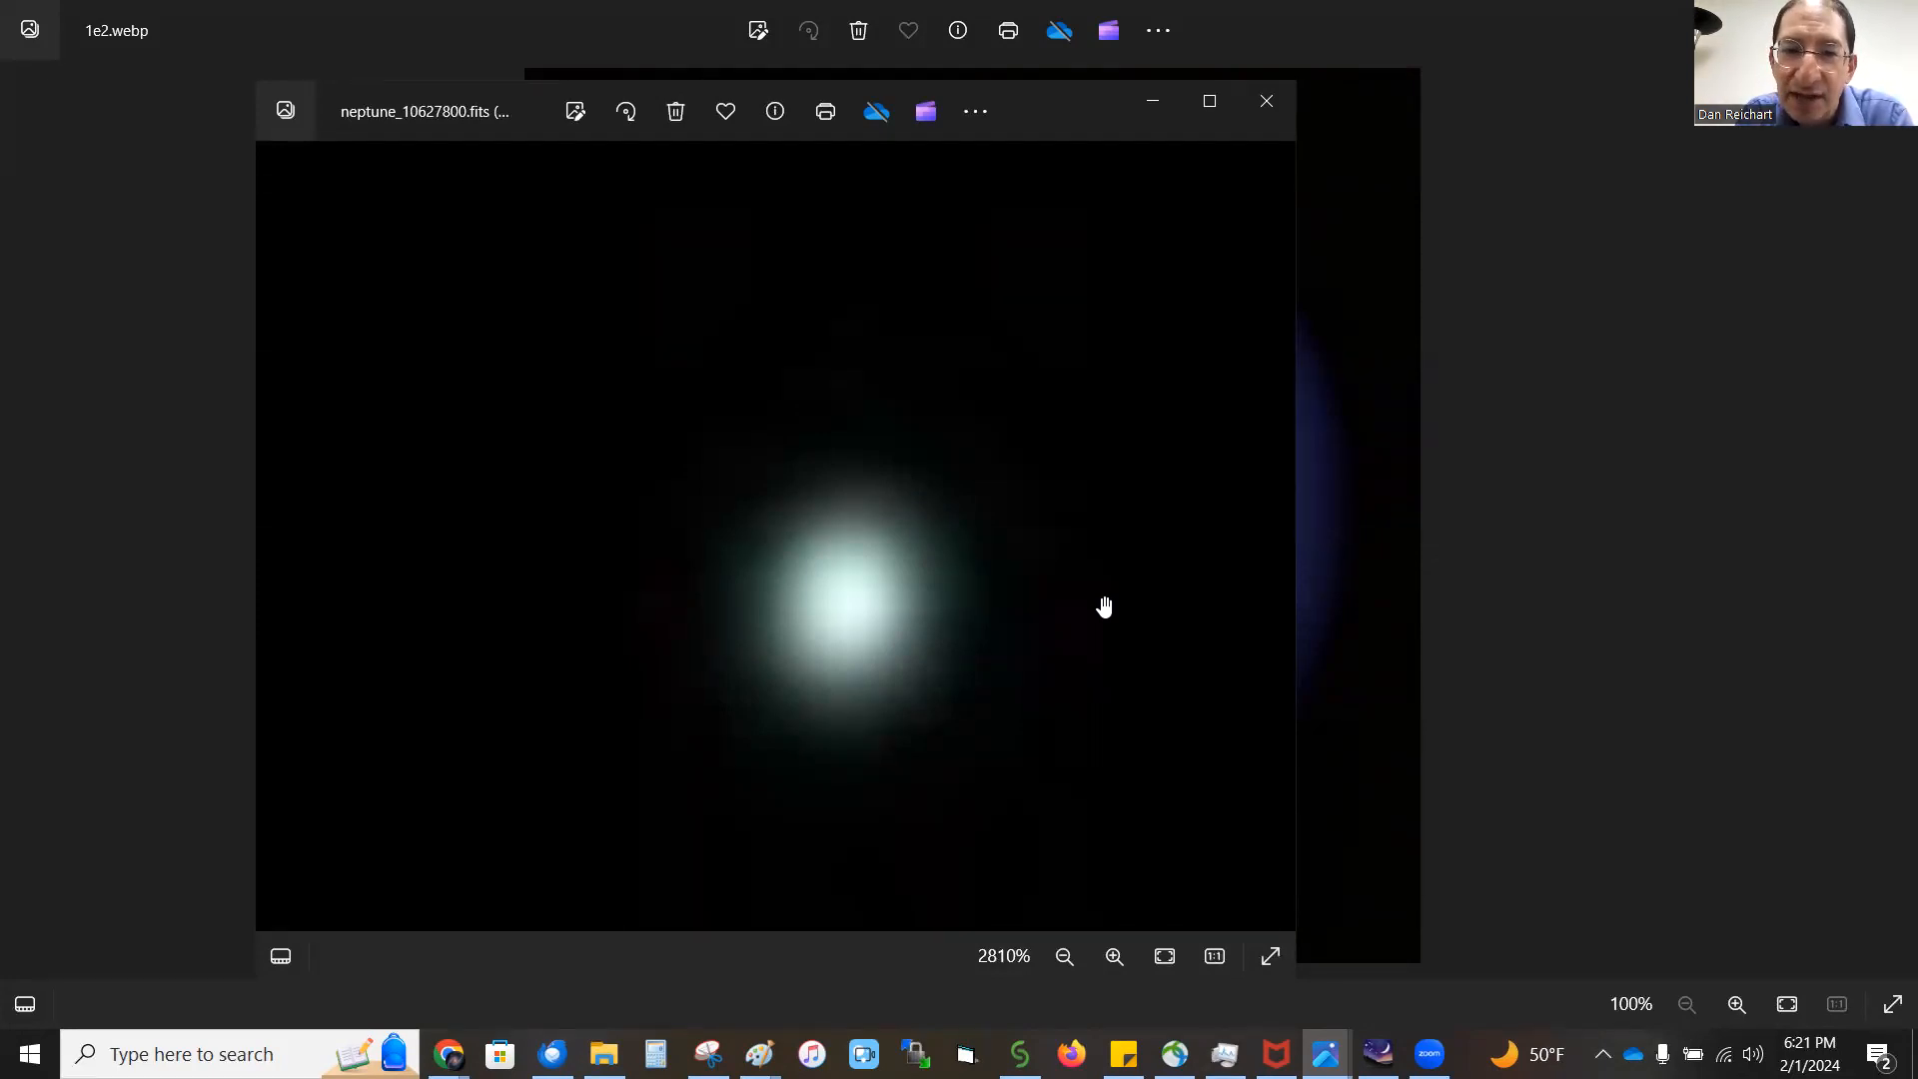
click(1267, 101)
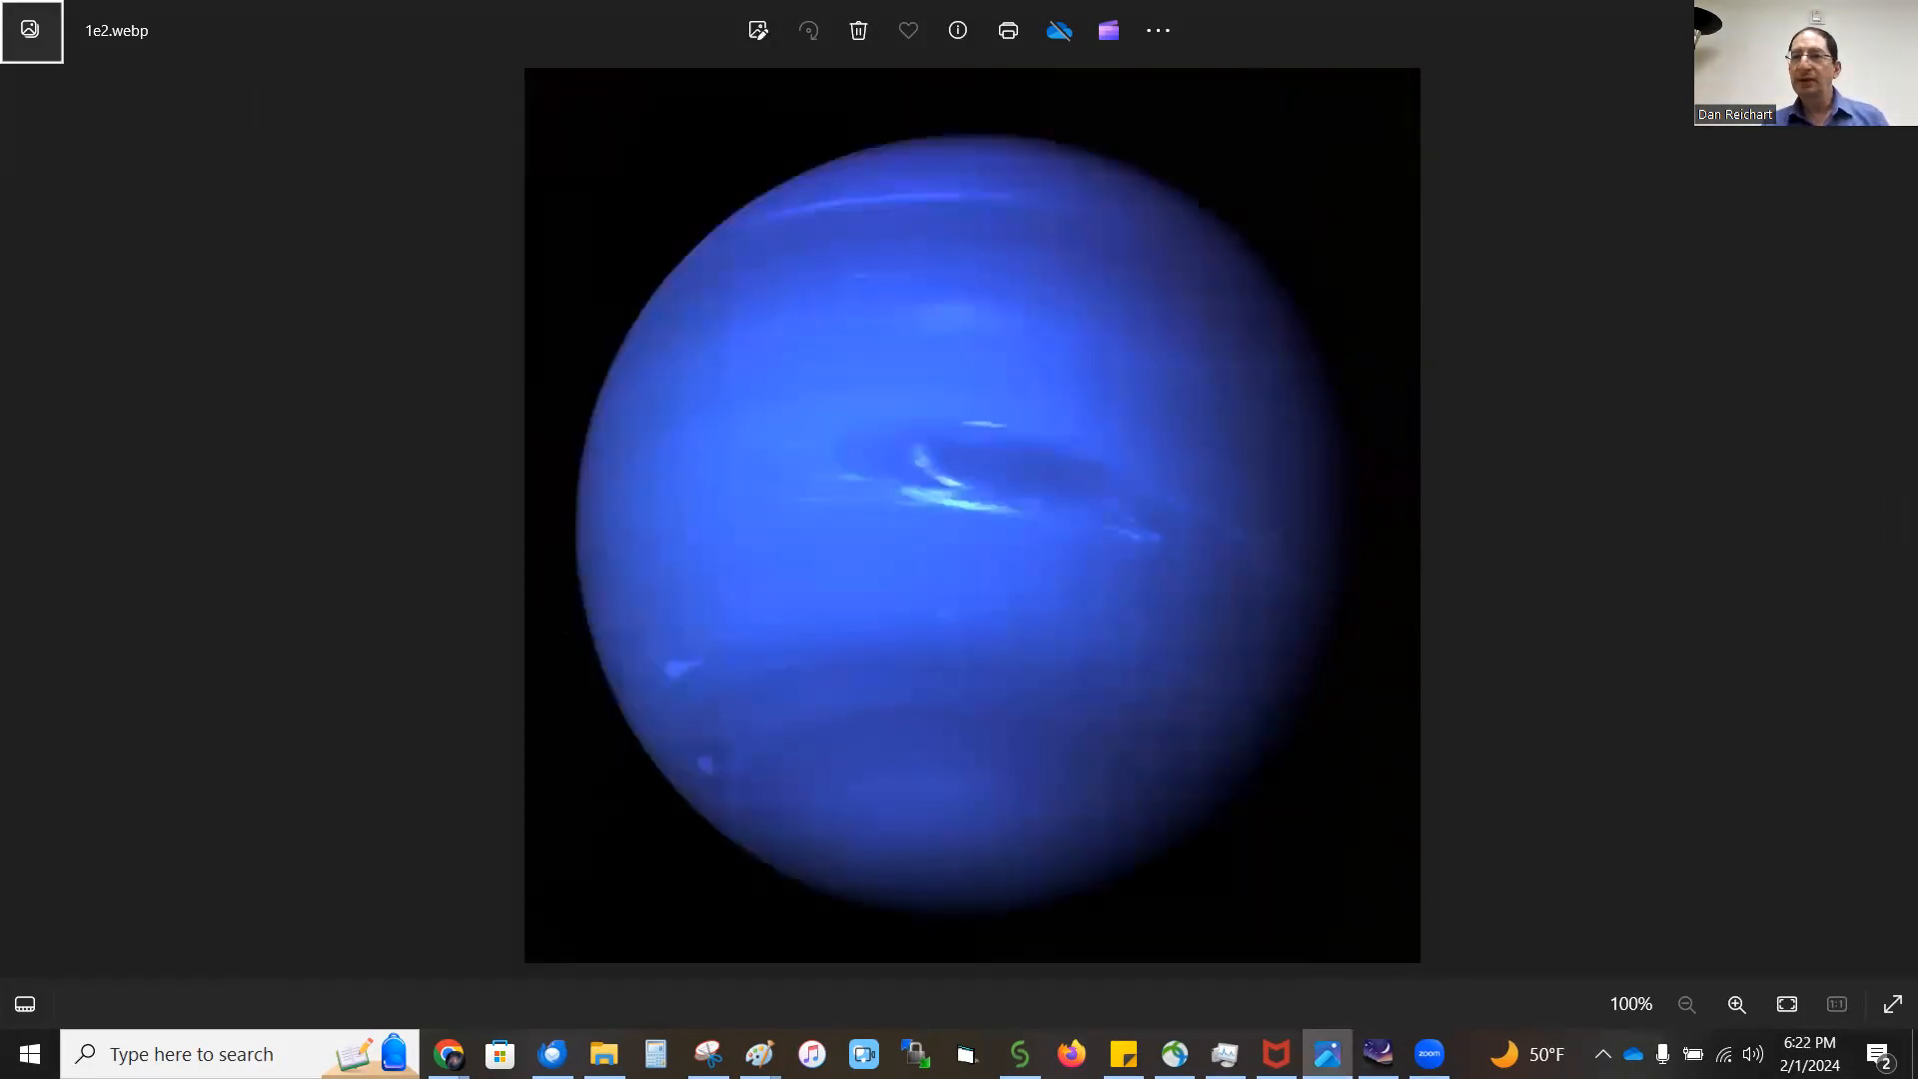
key(alt+F4)
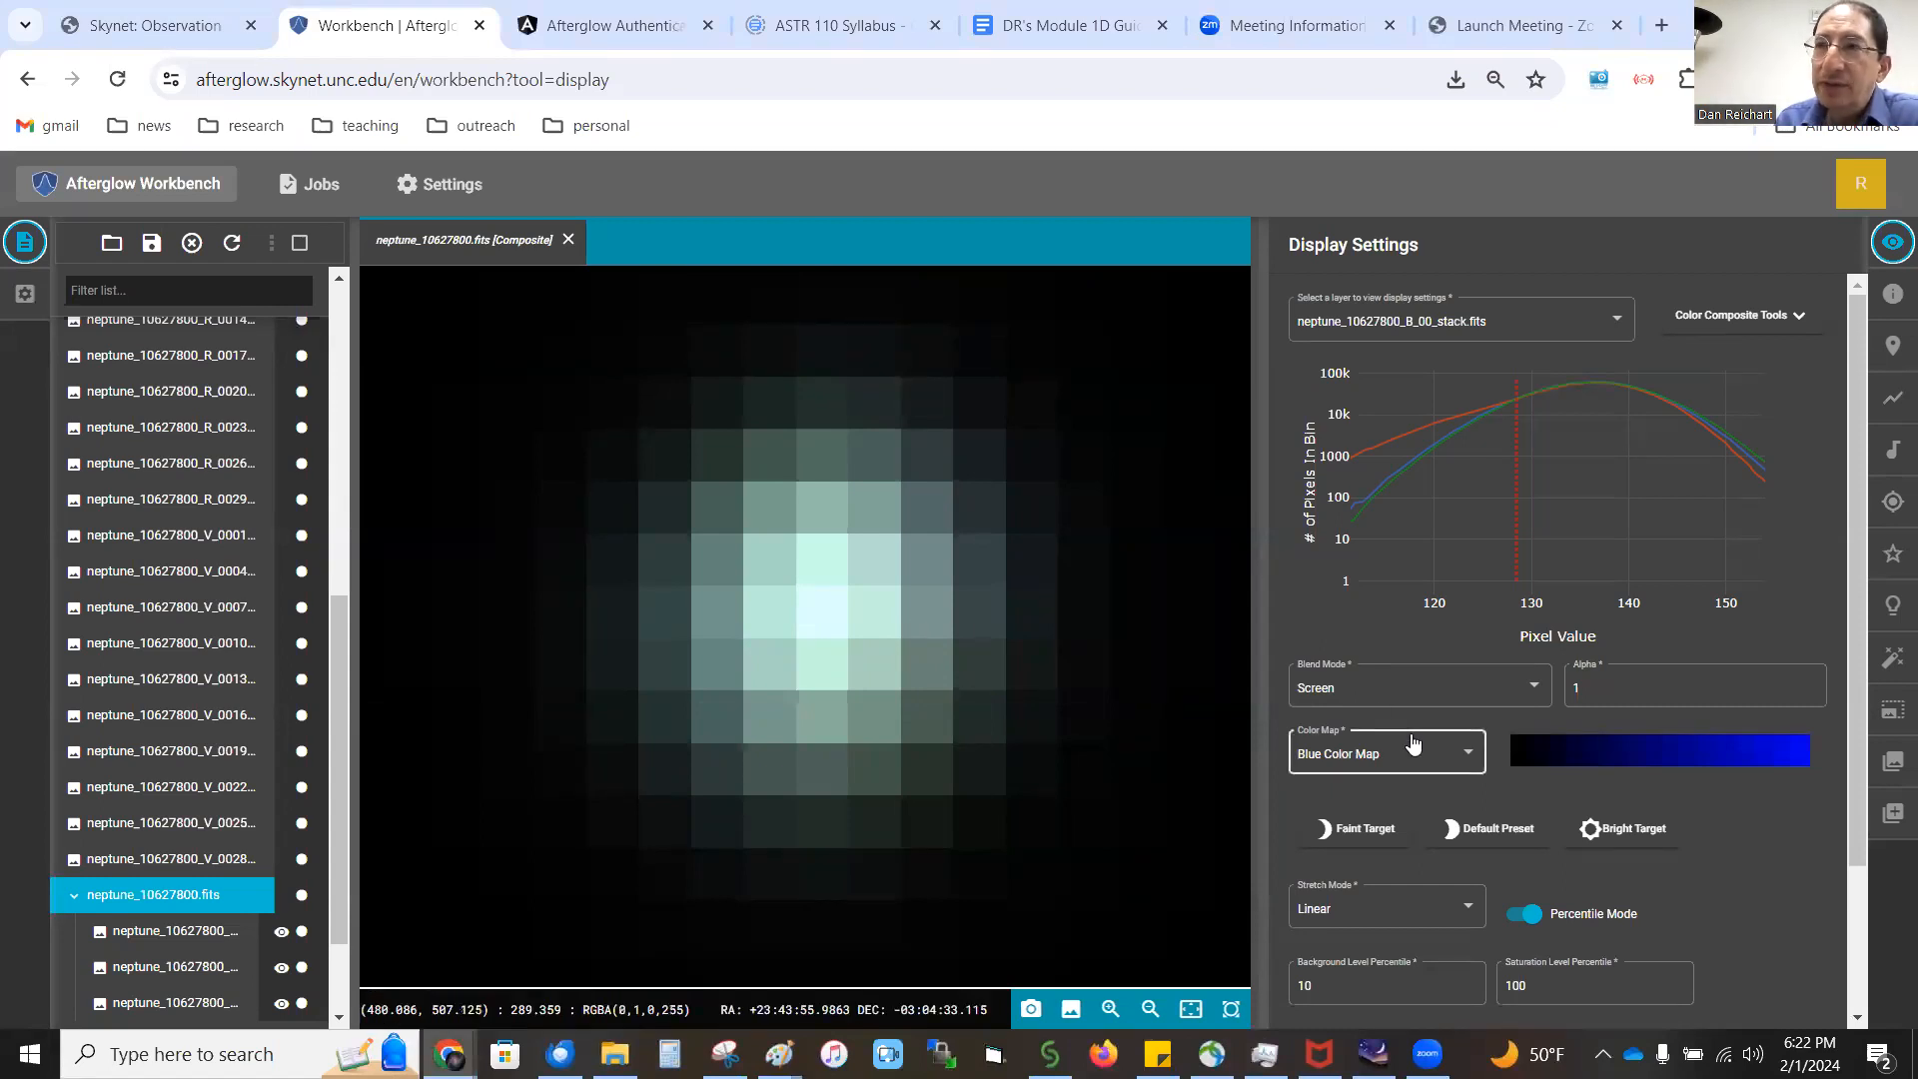
Step: Change the composite's stretch mode to Midtone and apply the Default Preset display levels
click(1385, 920)
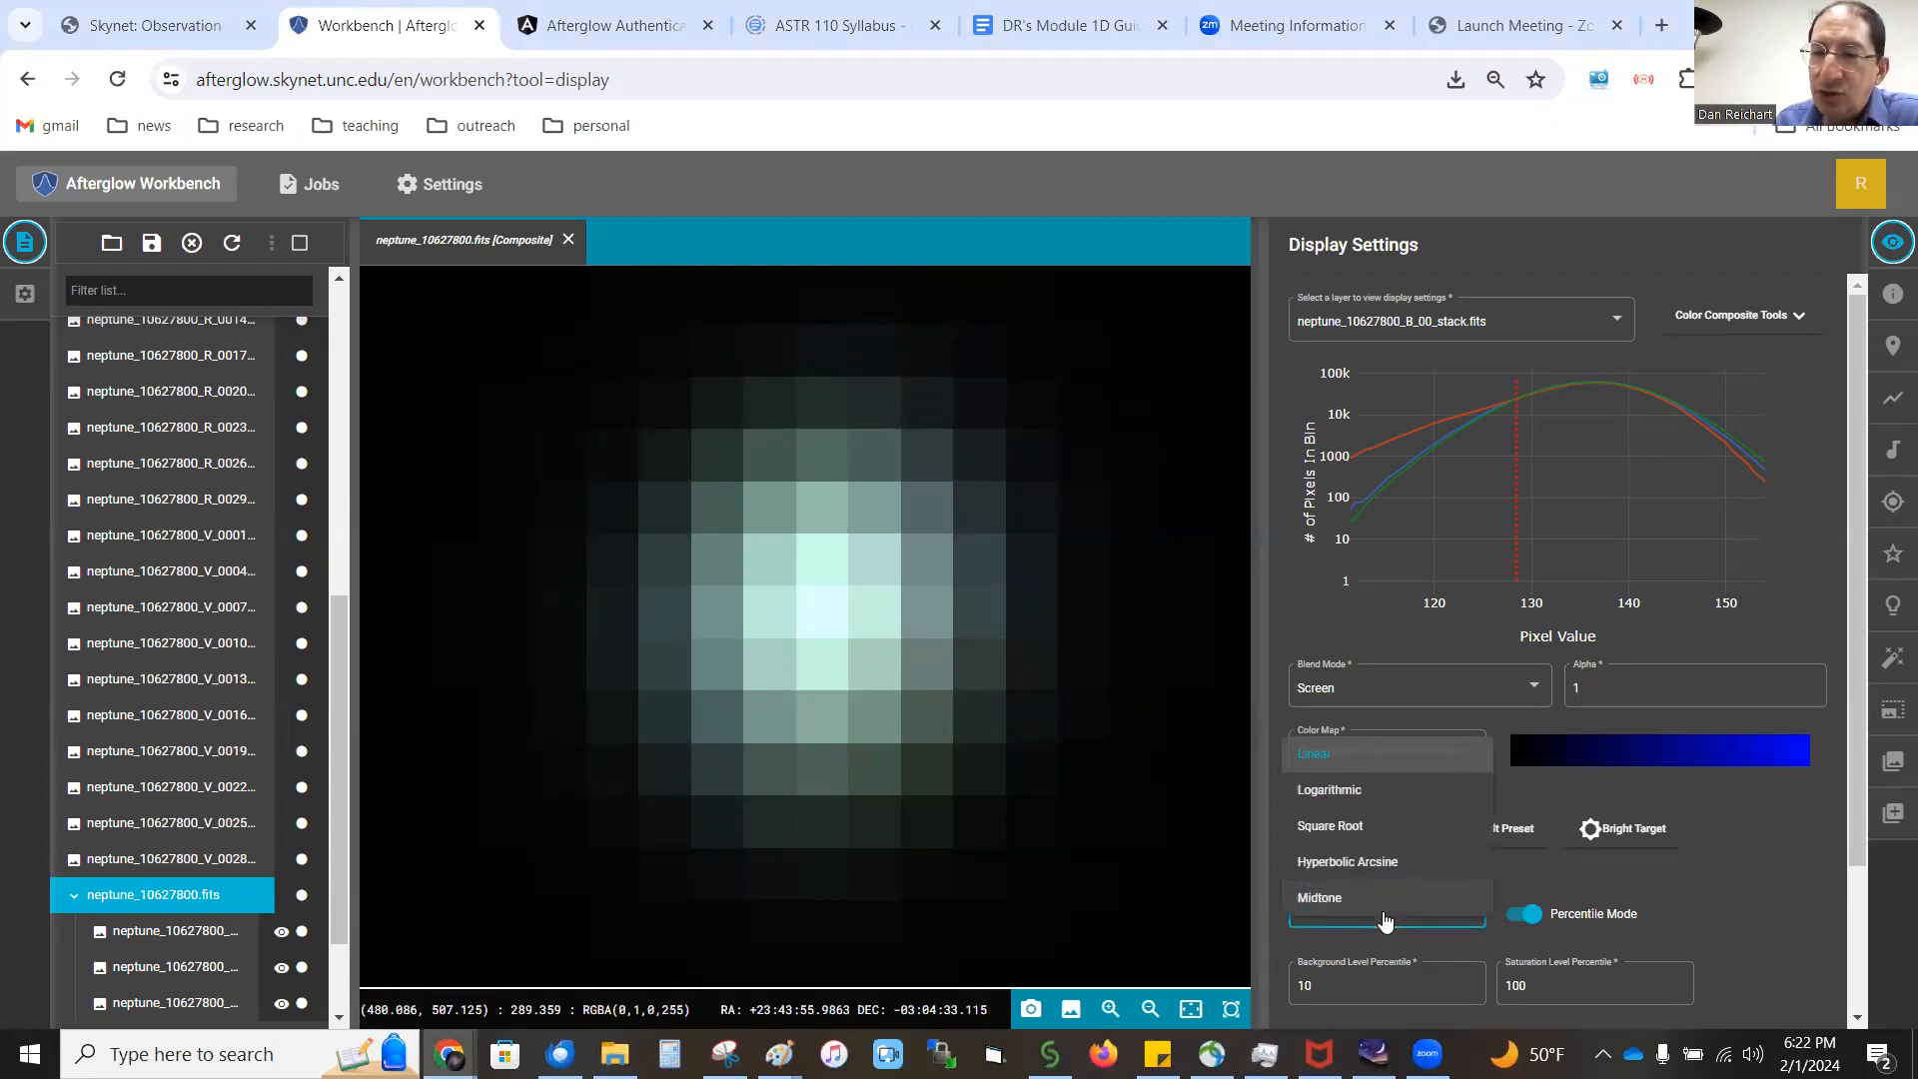
click(1321, 899)
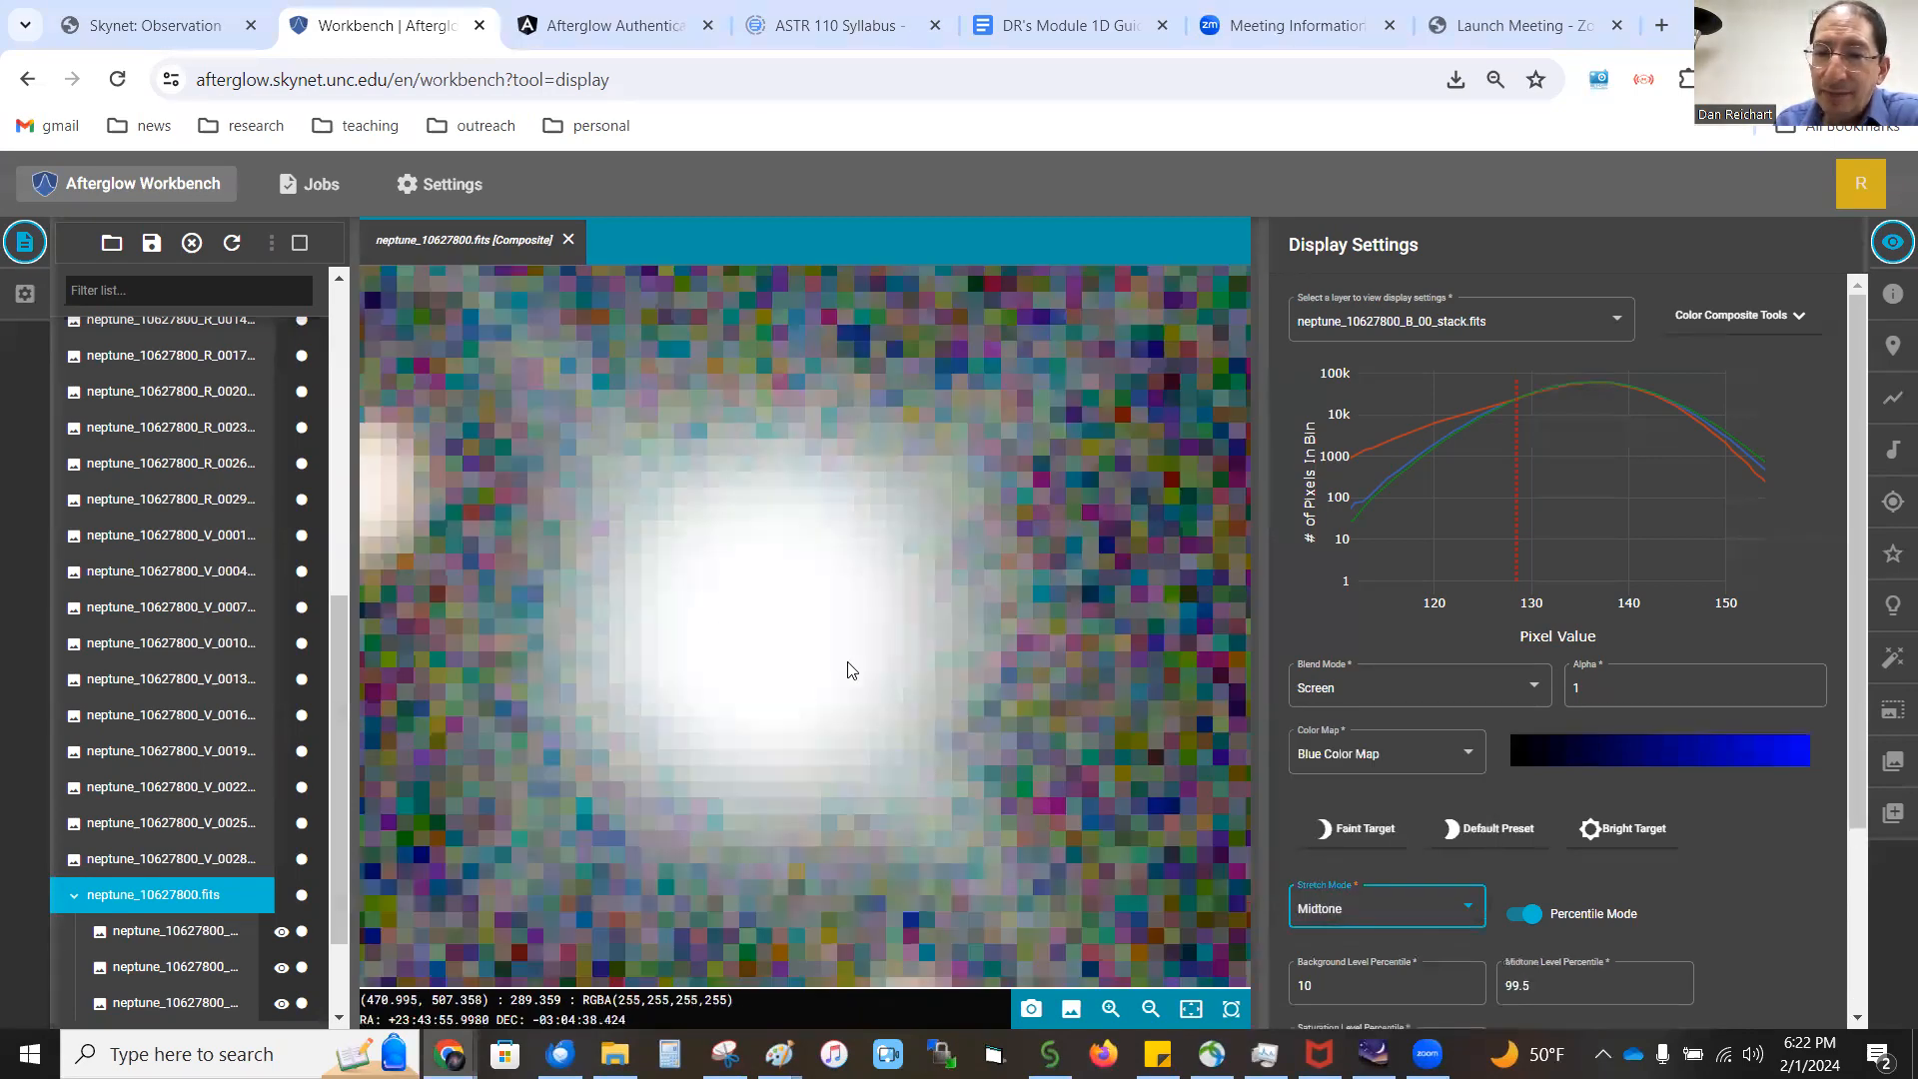
click(1451, 827)
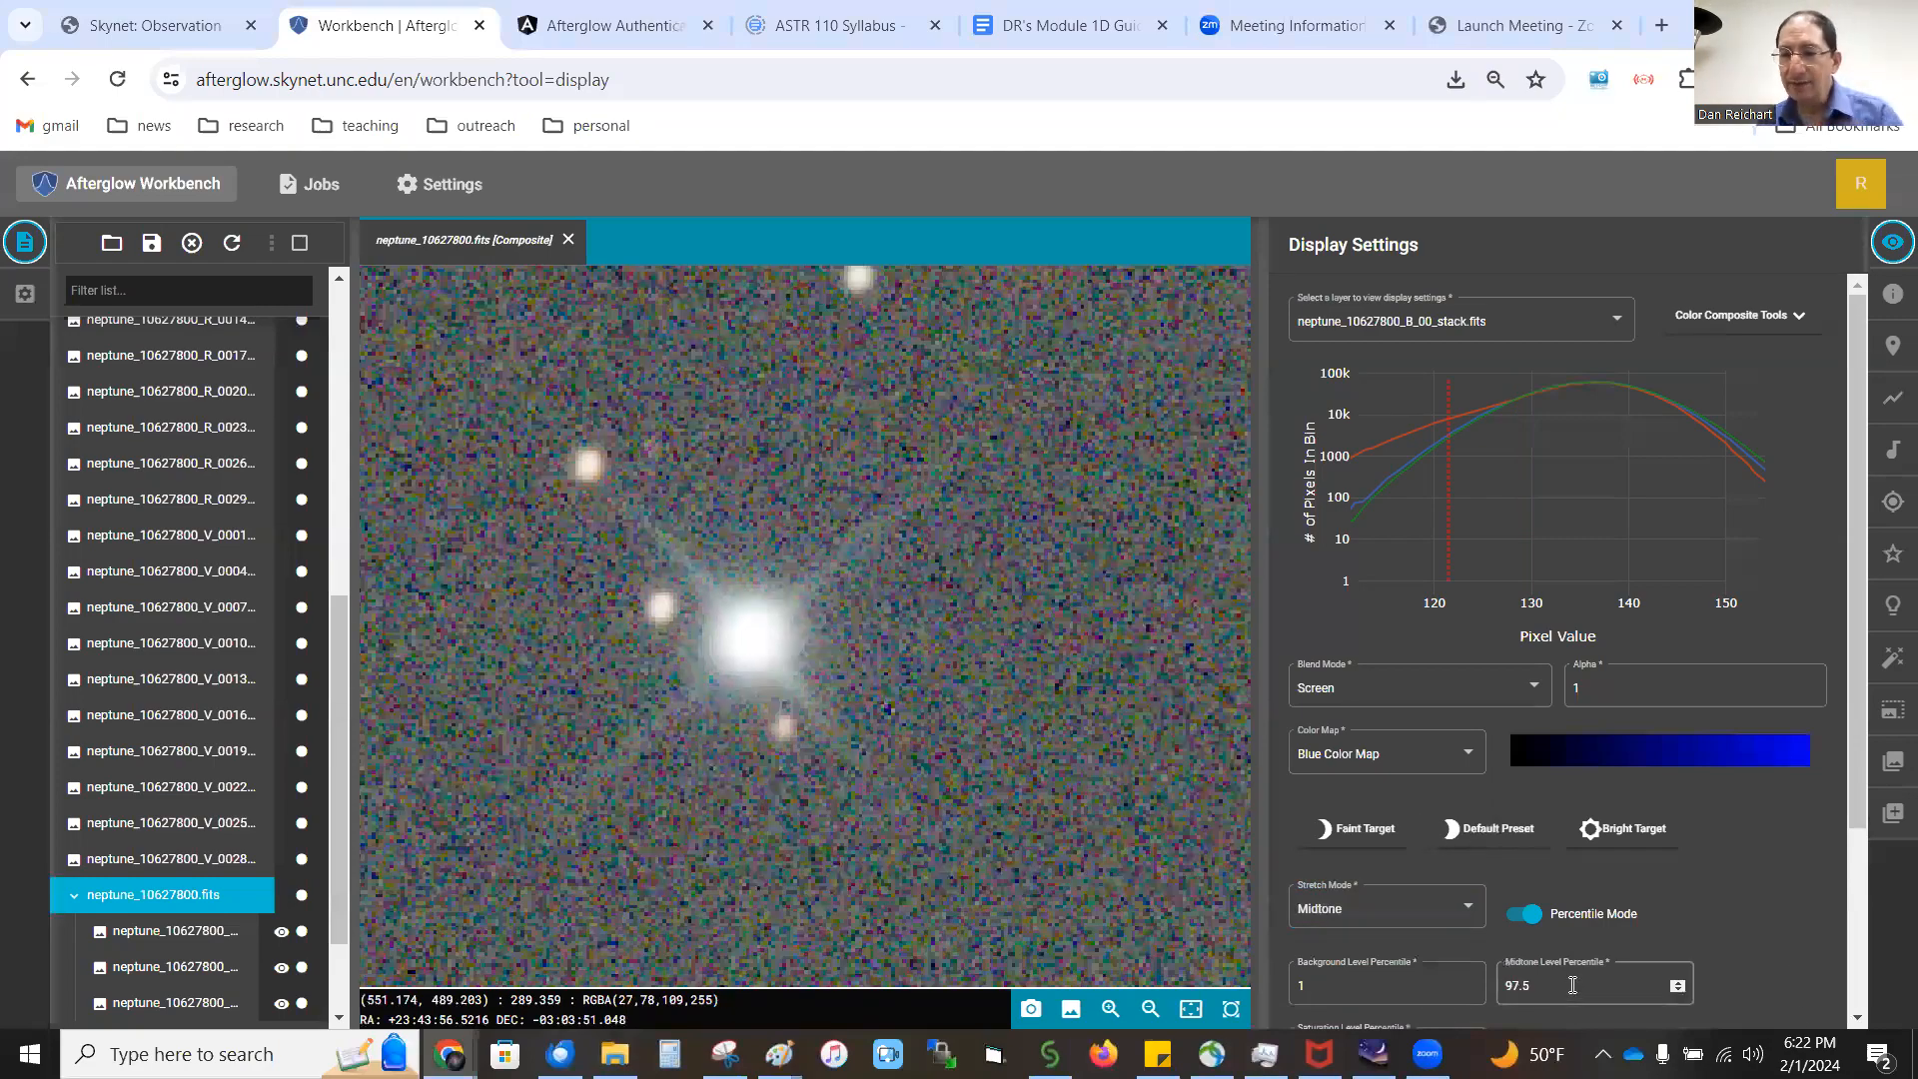
Step: Set the composite's midtone level percentile to 99.97
click(1572, 985)
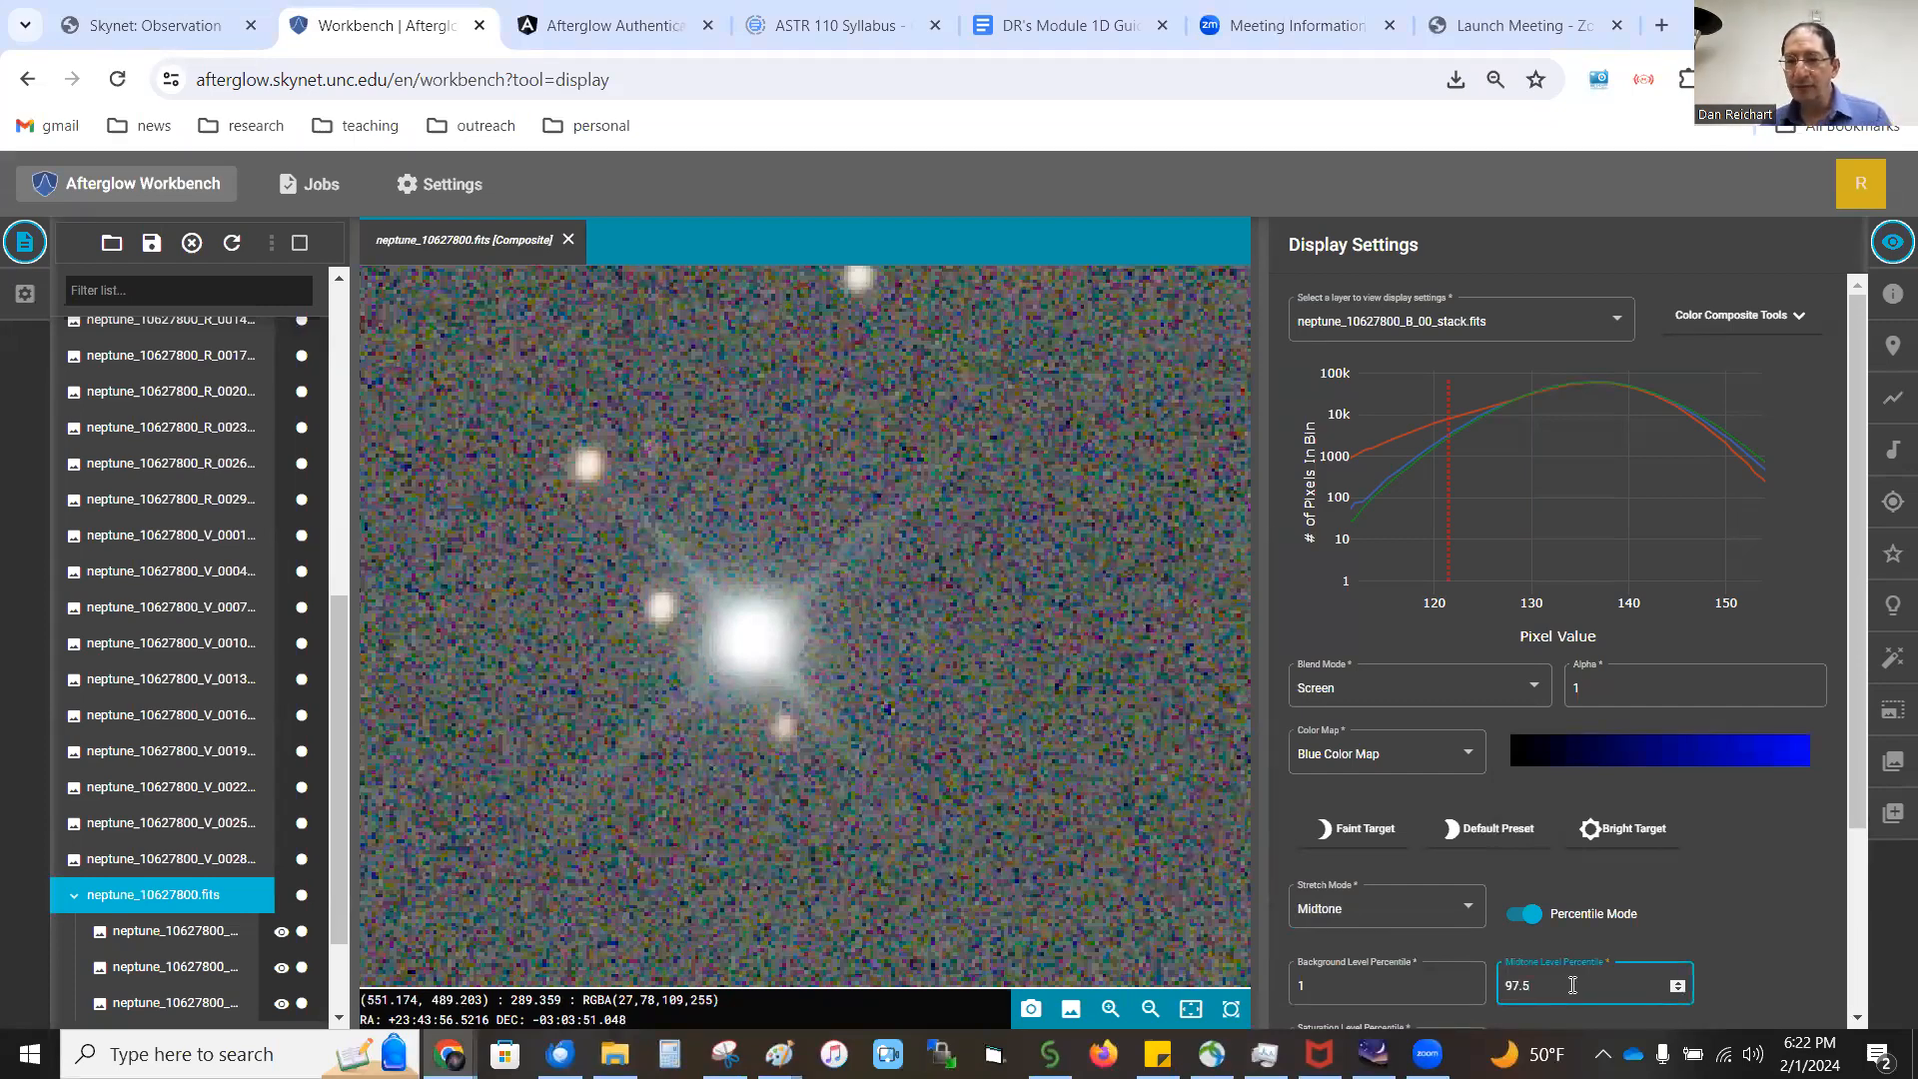
key(BackSpace)
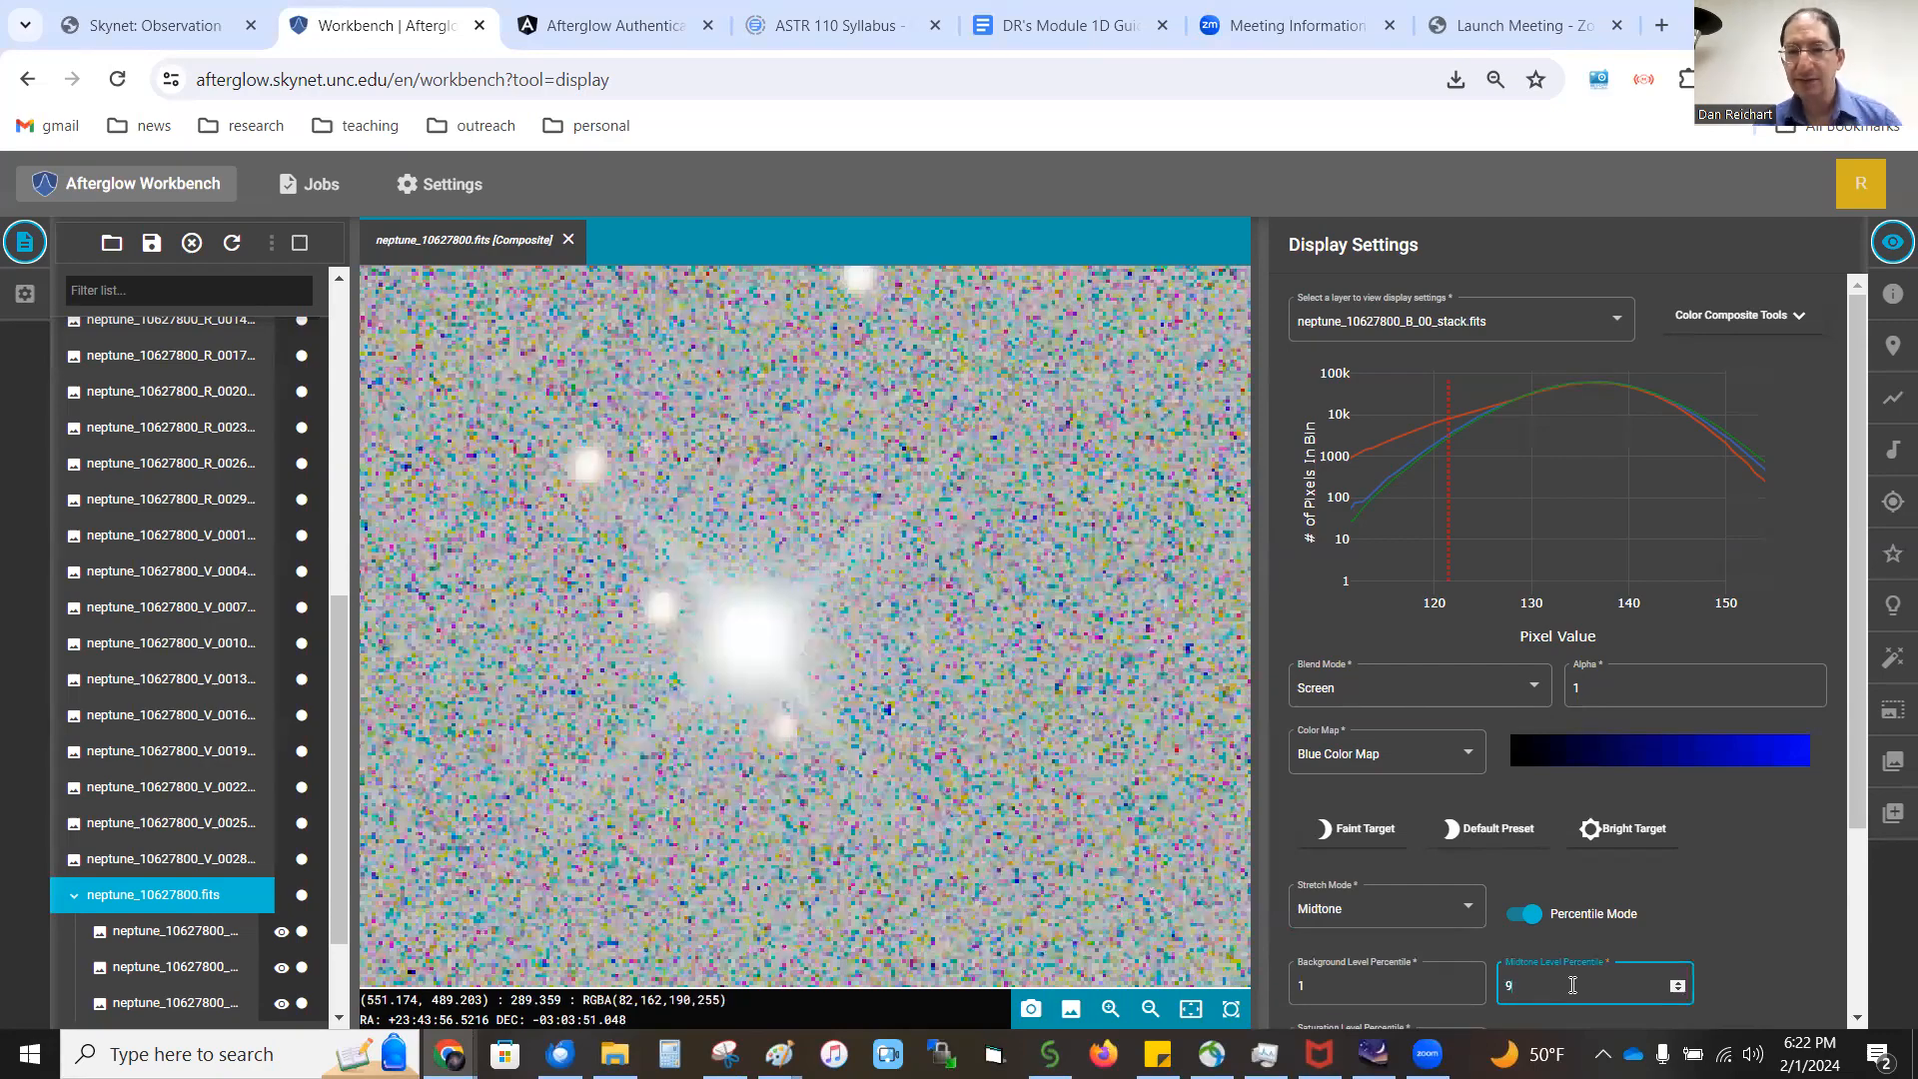
text(9)
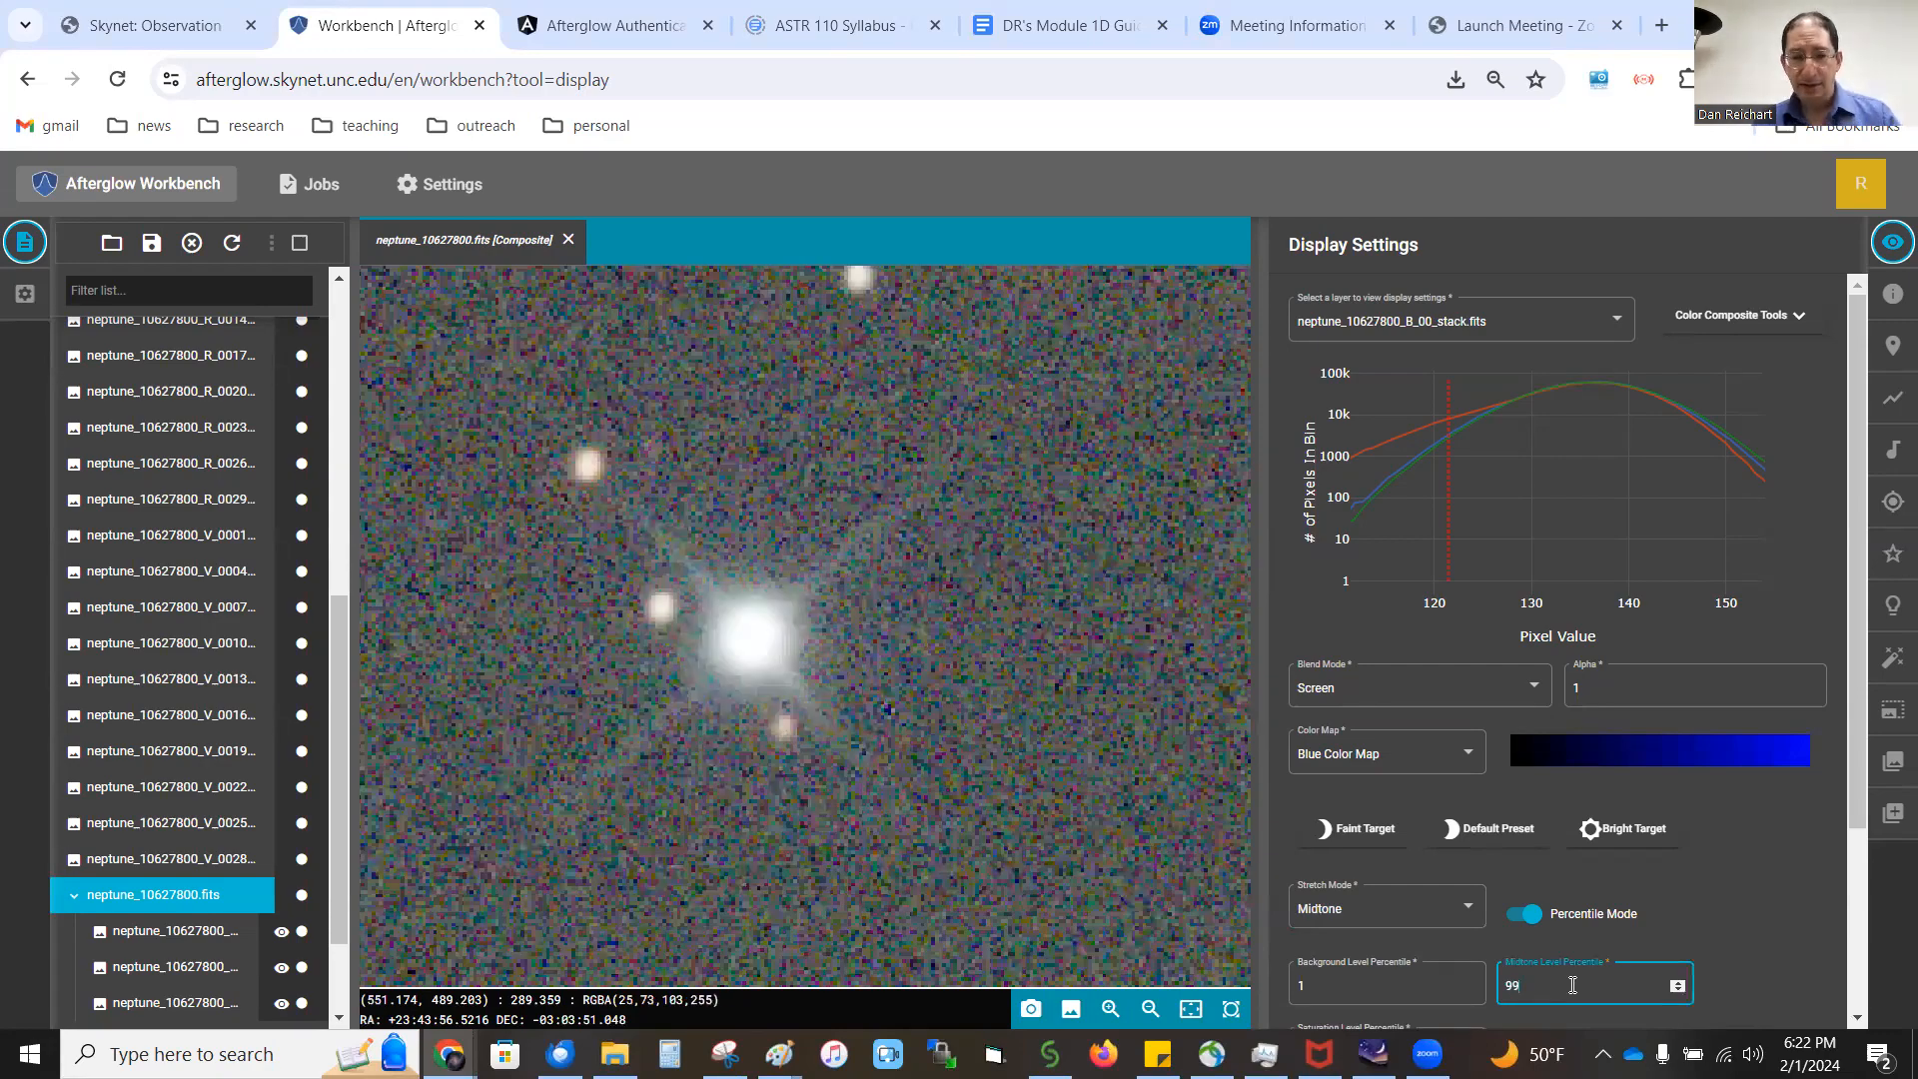
text(.97)
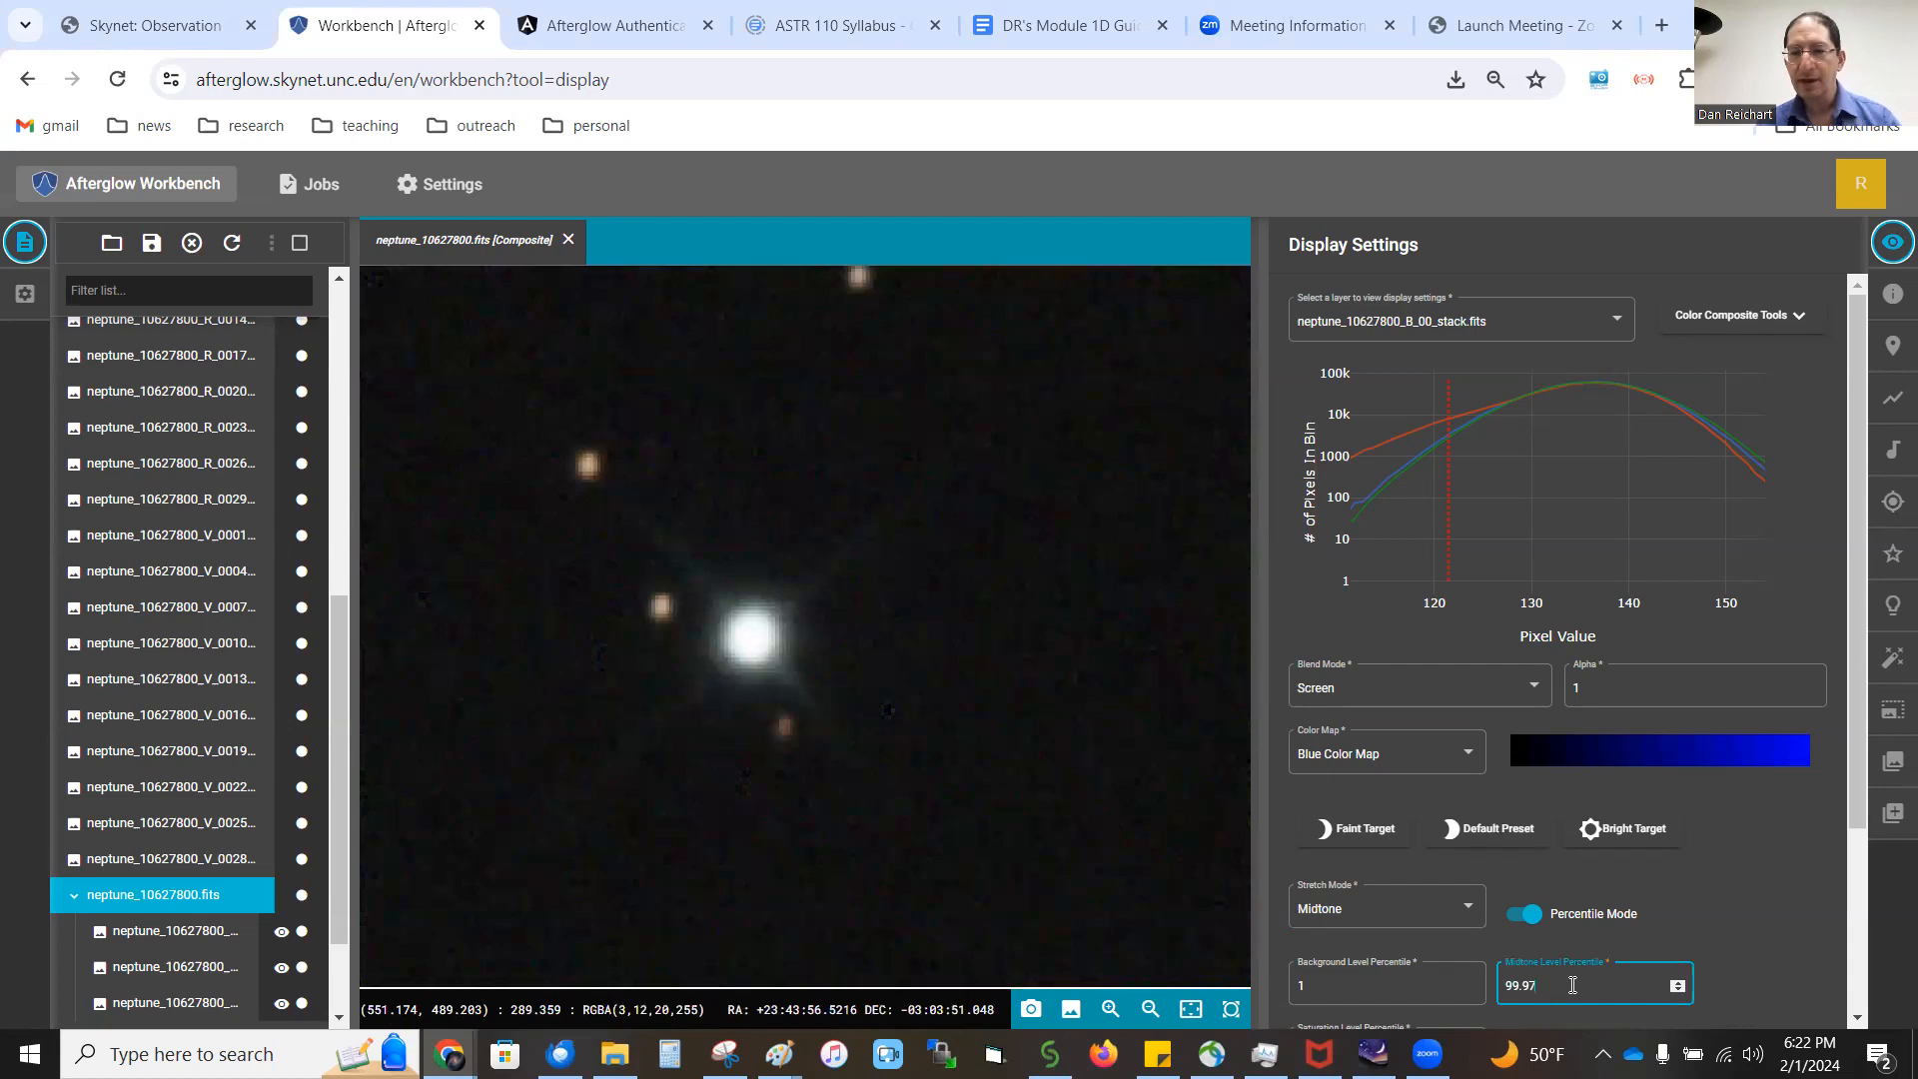
Step: Examine Neptune and the fainter objects around it in the Midtone-stretched composite
drag(665, 617, 793, 759)
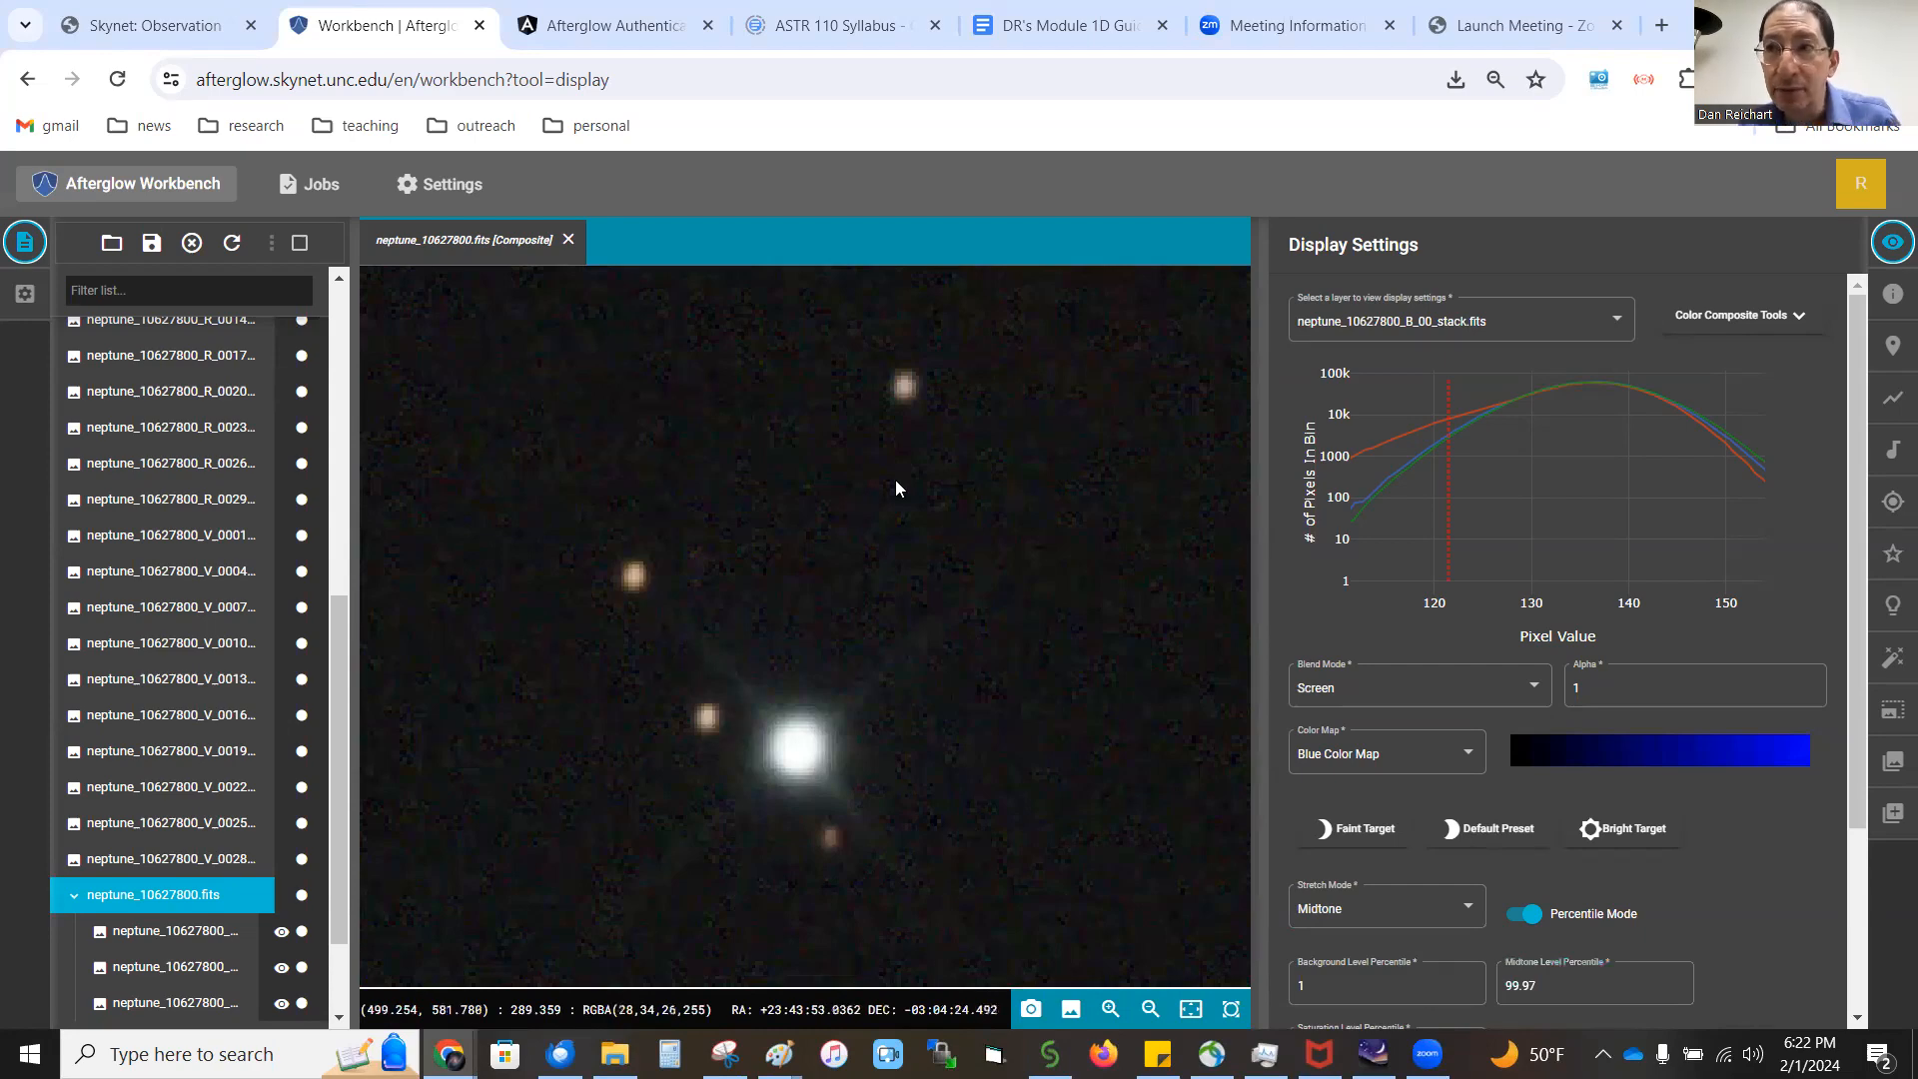
scroll(879, 544, down, 5)
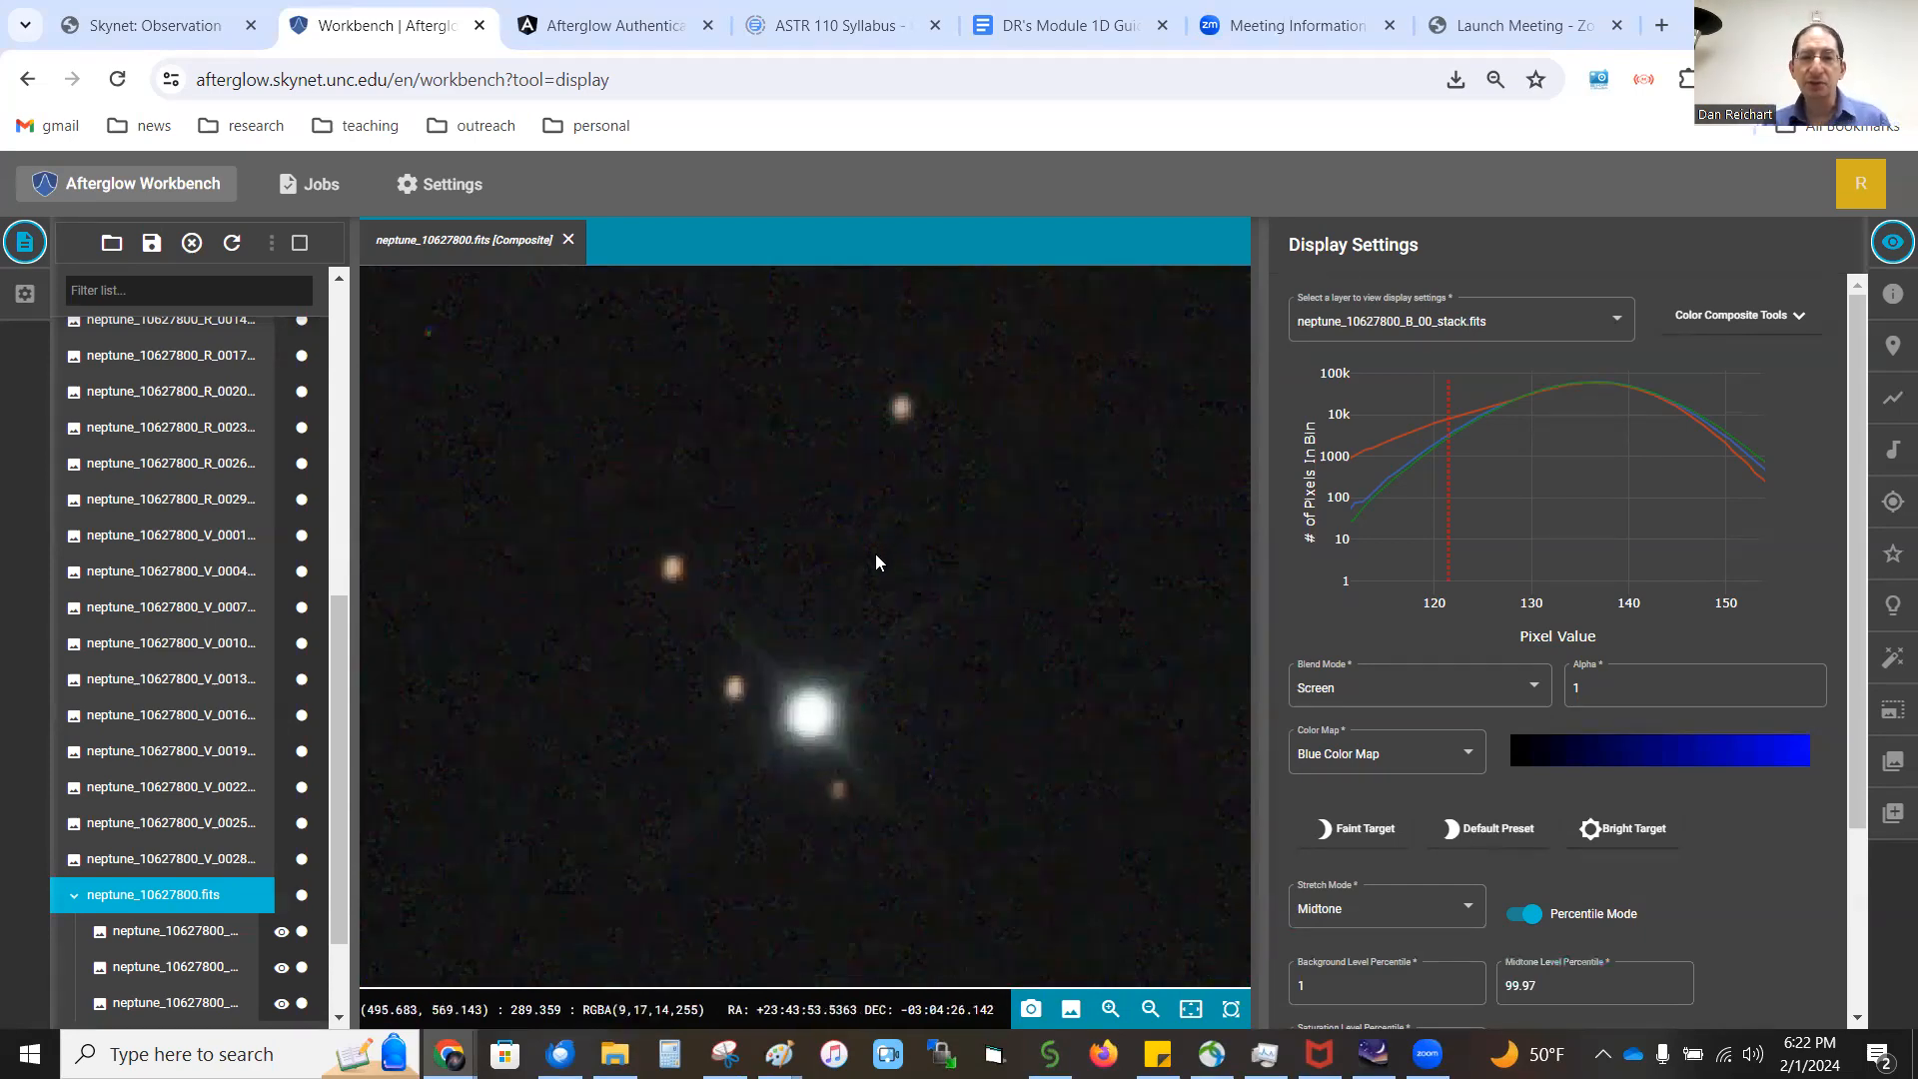
scroll(865, 559, up, 5)
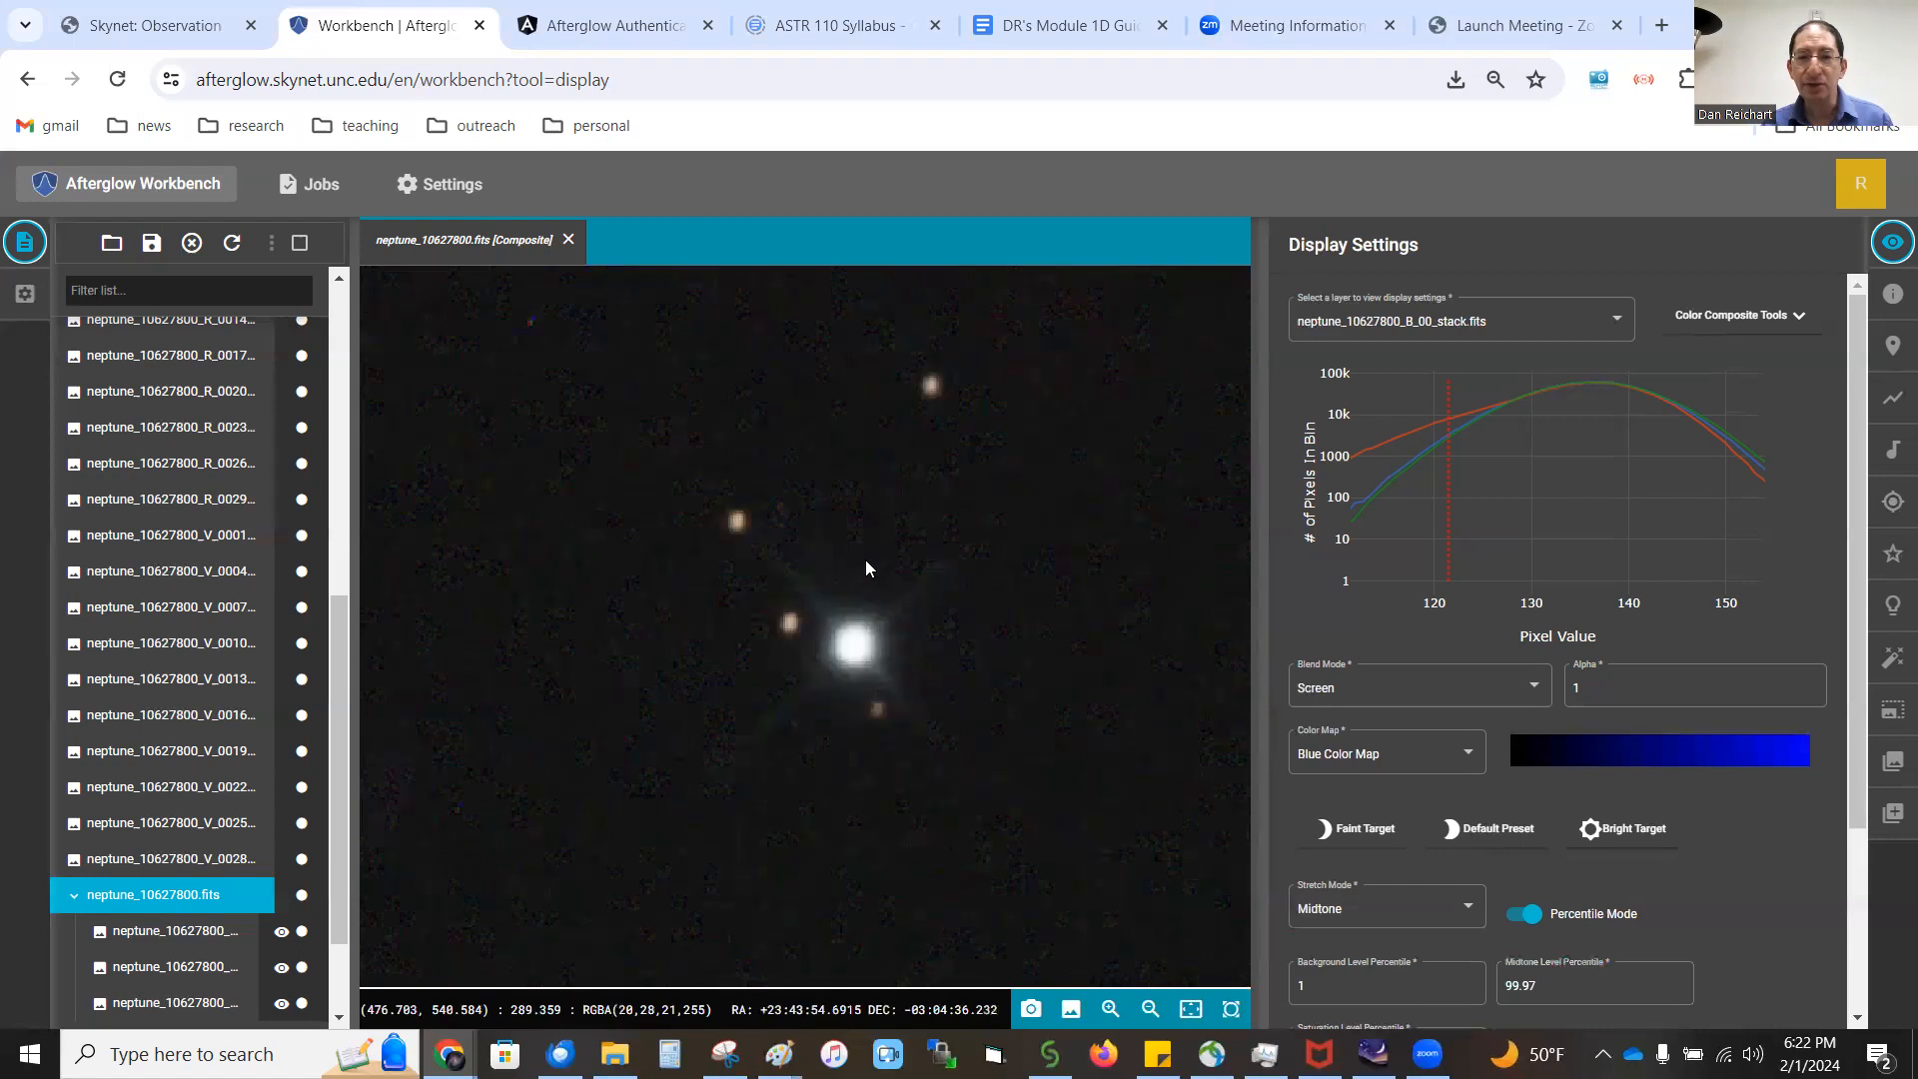
scroll(847, 584, down, 3)
drag(822, 602, 801, 670)
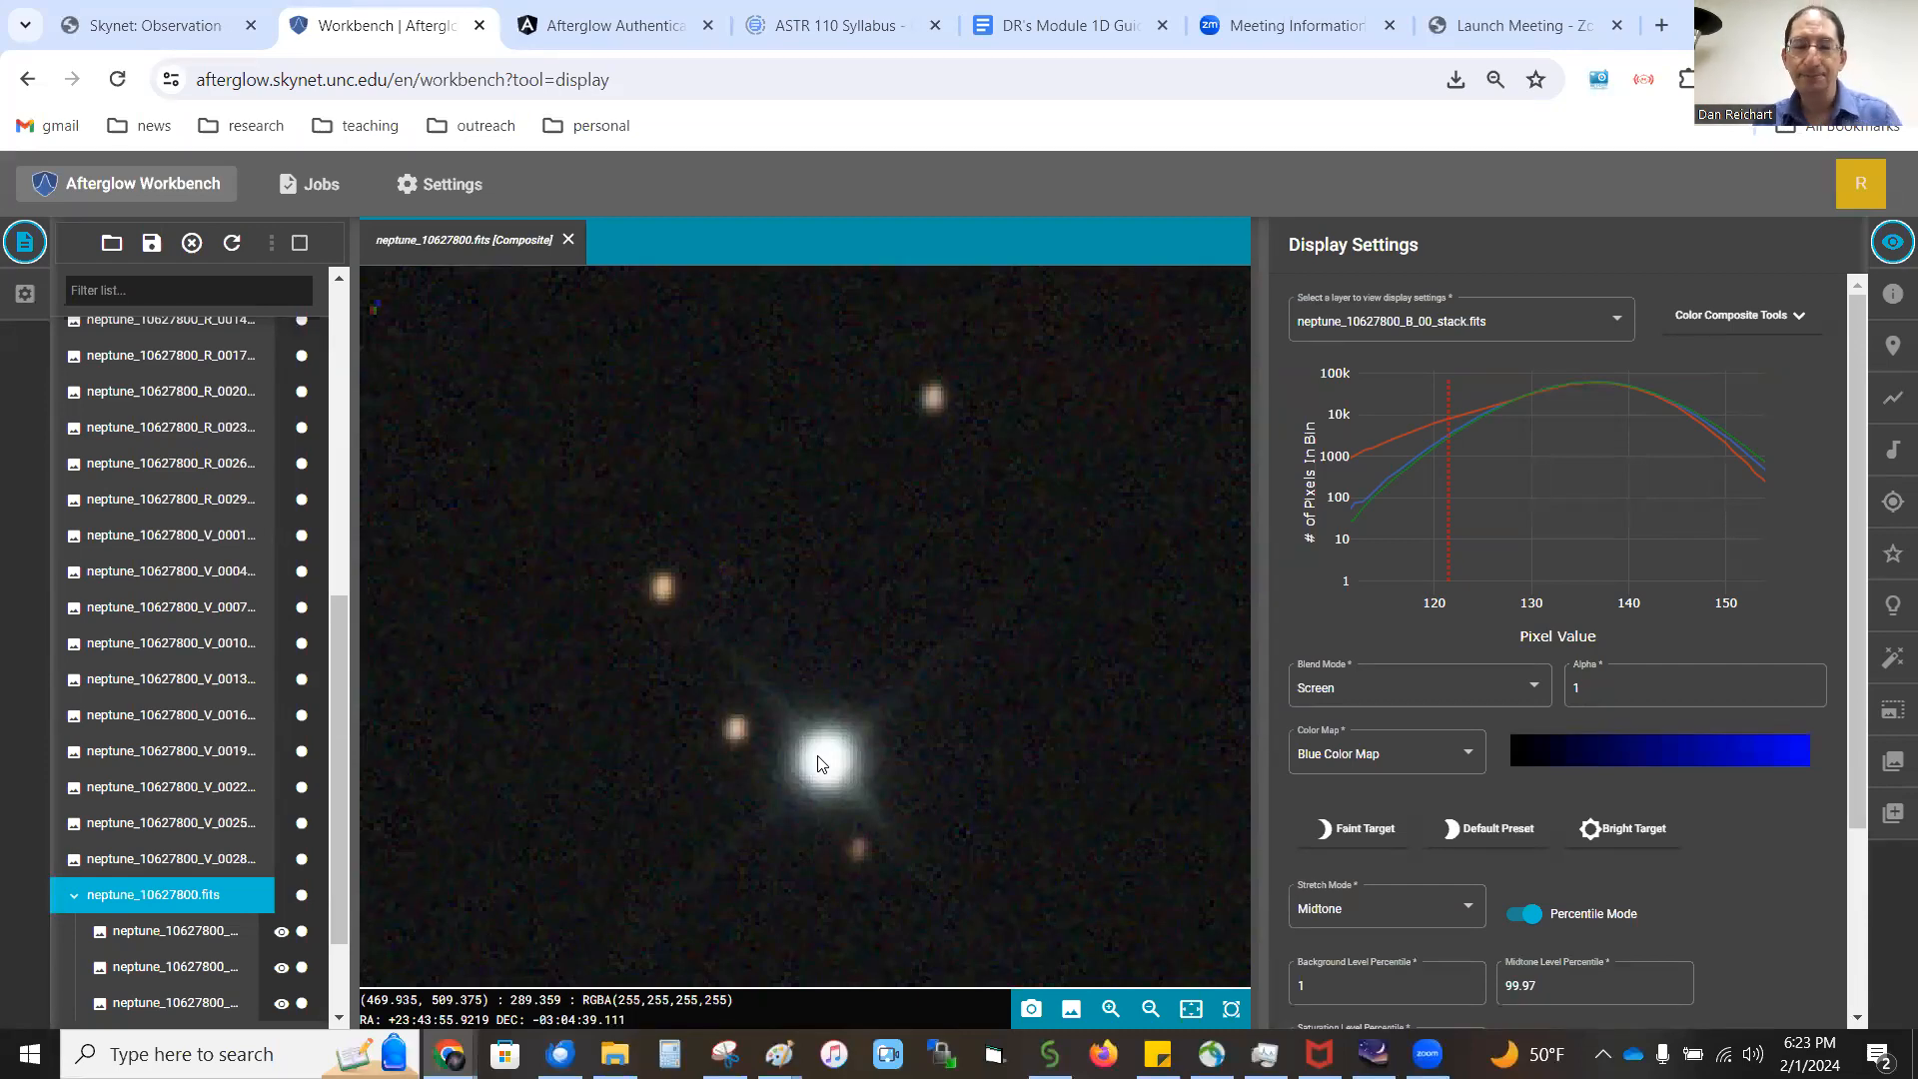
Step: Switch to Stellarium and turn off the ground and the atmosphere
click(1373, 1054)
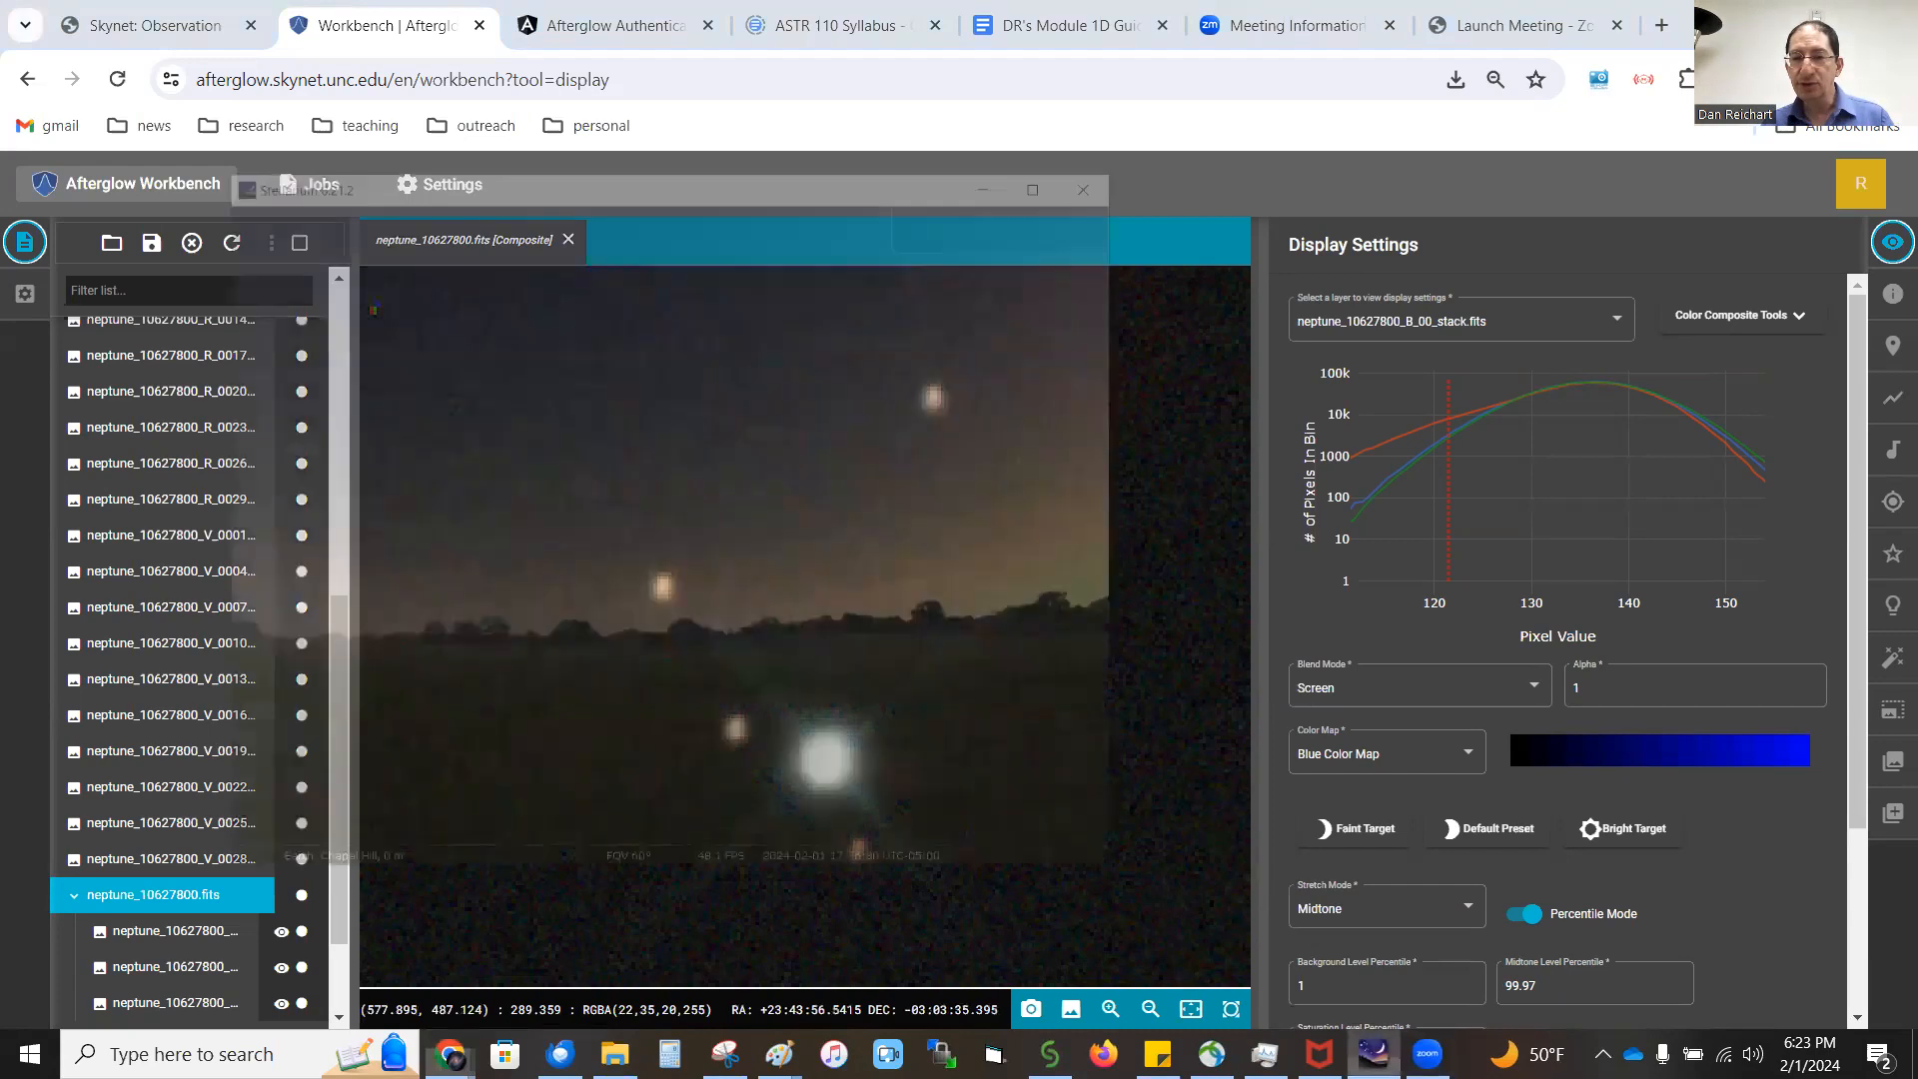
mouse_move(195, 805)
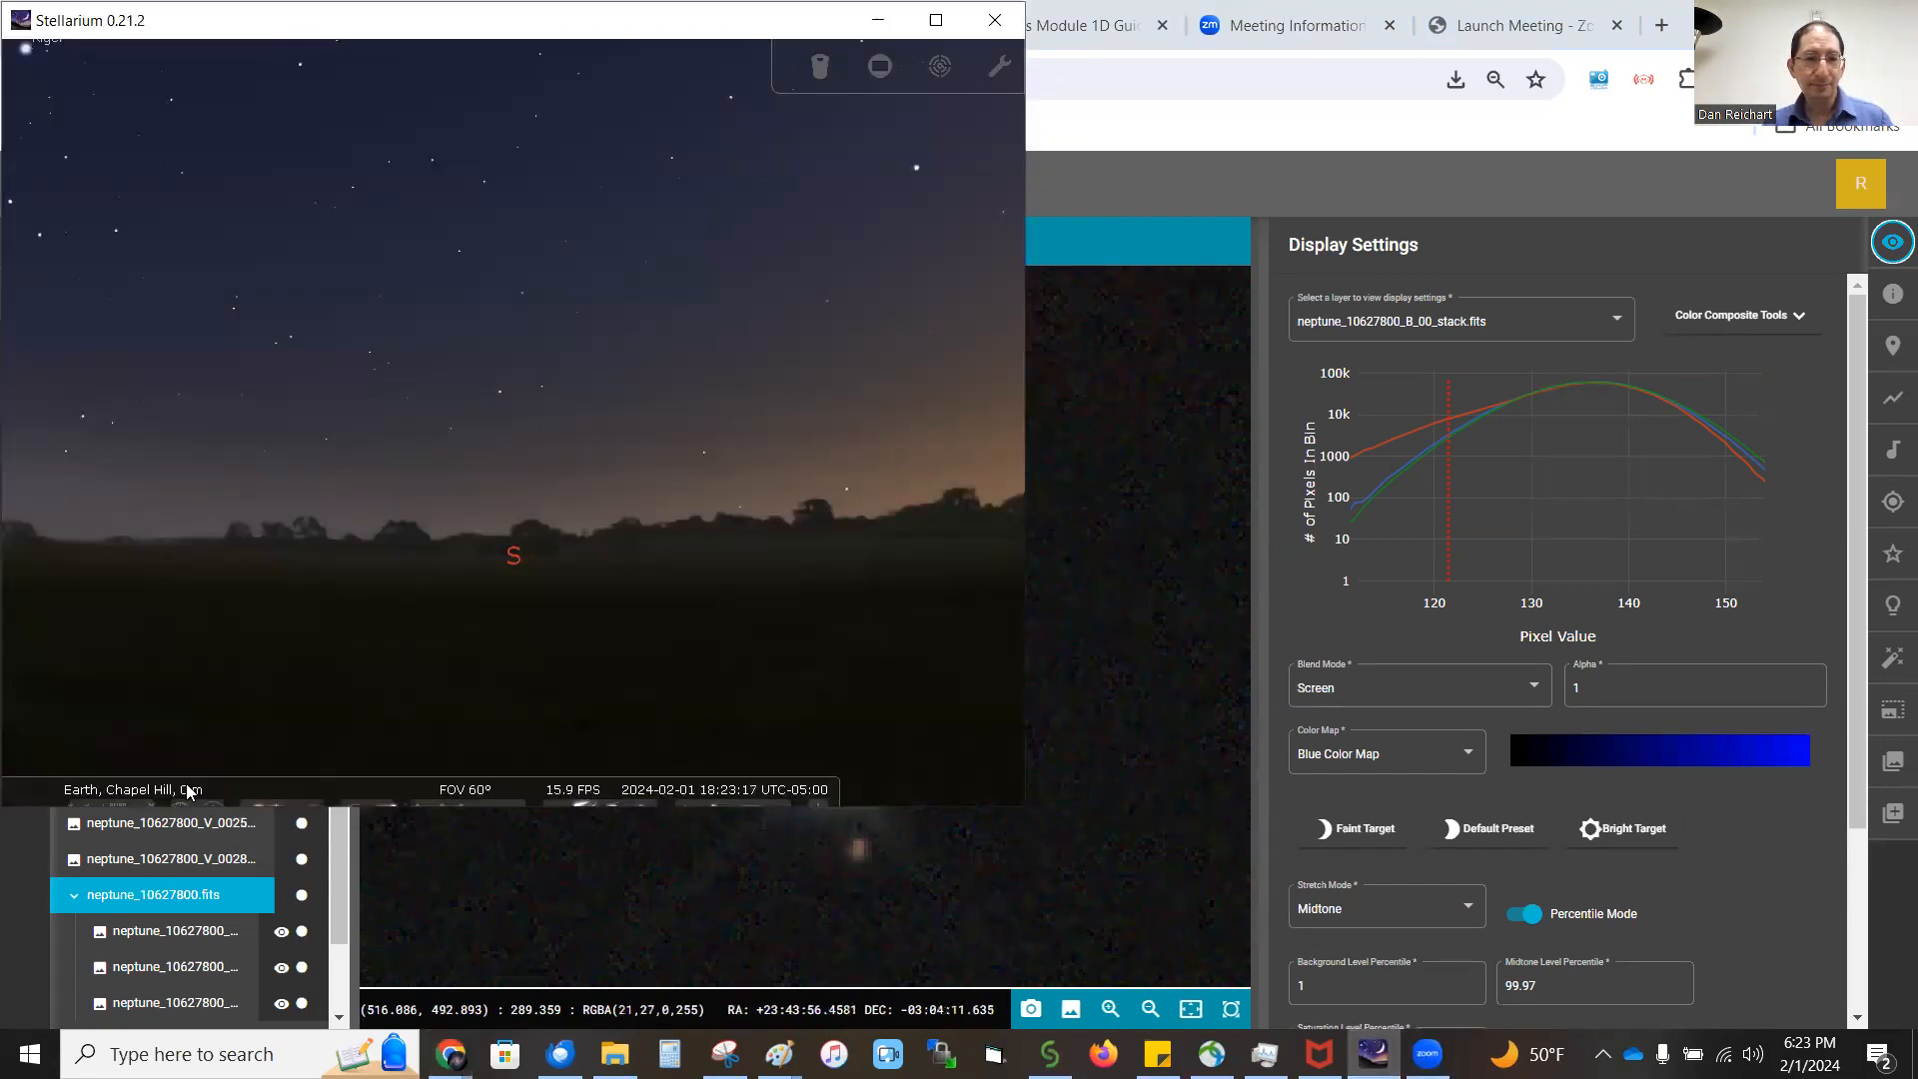
click(250, 787)
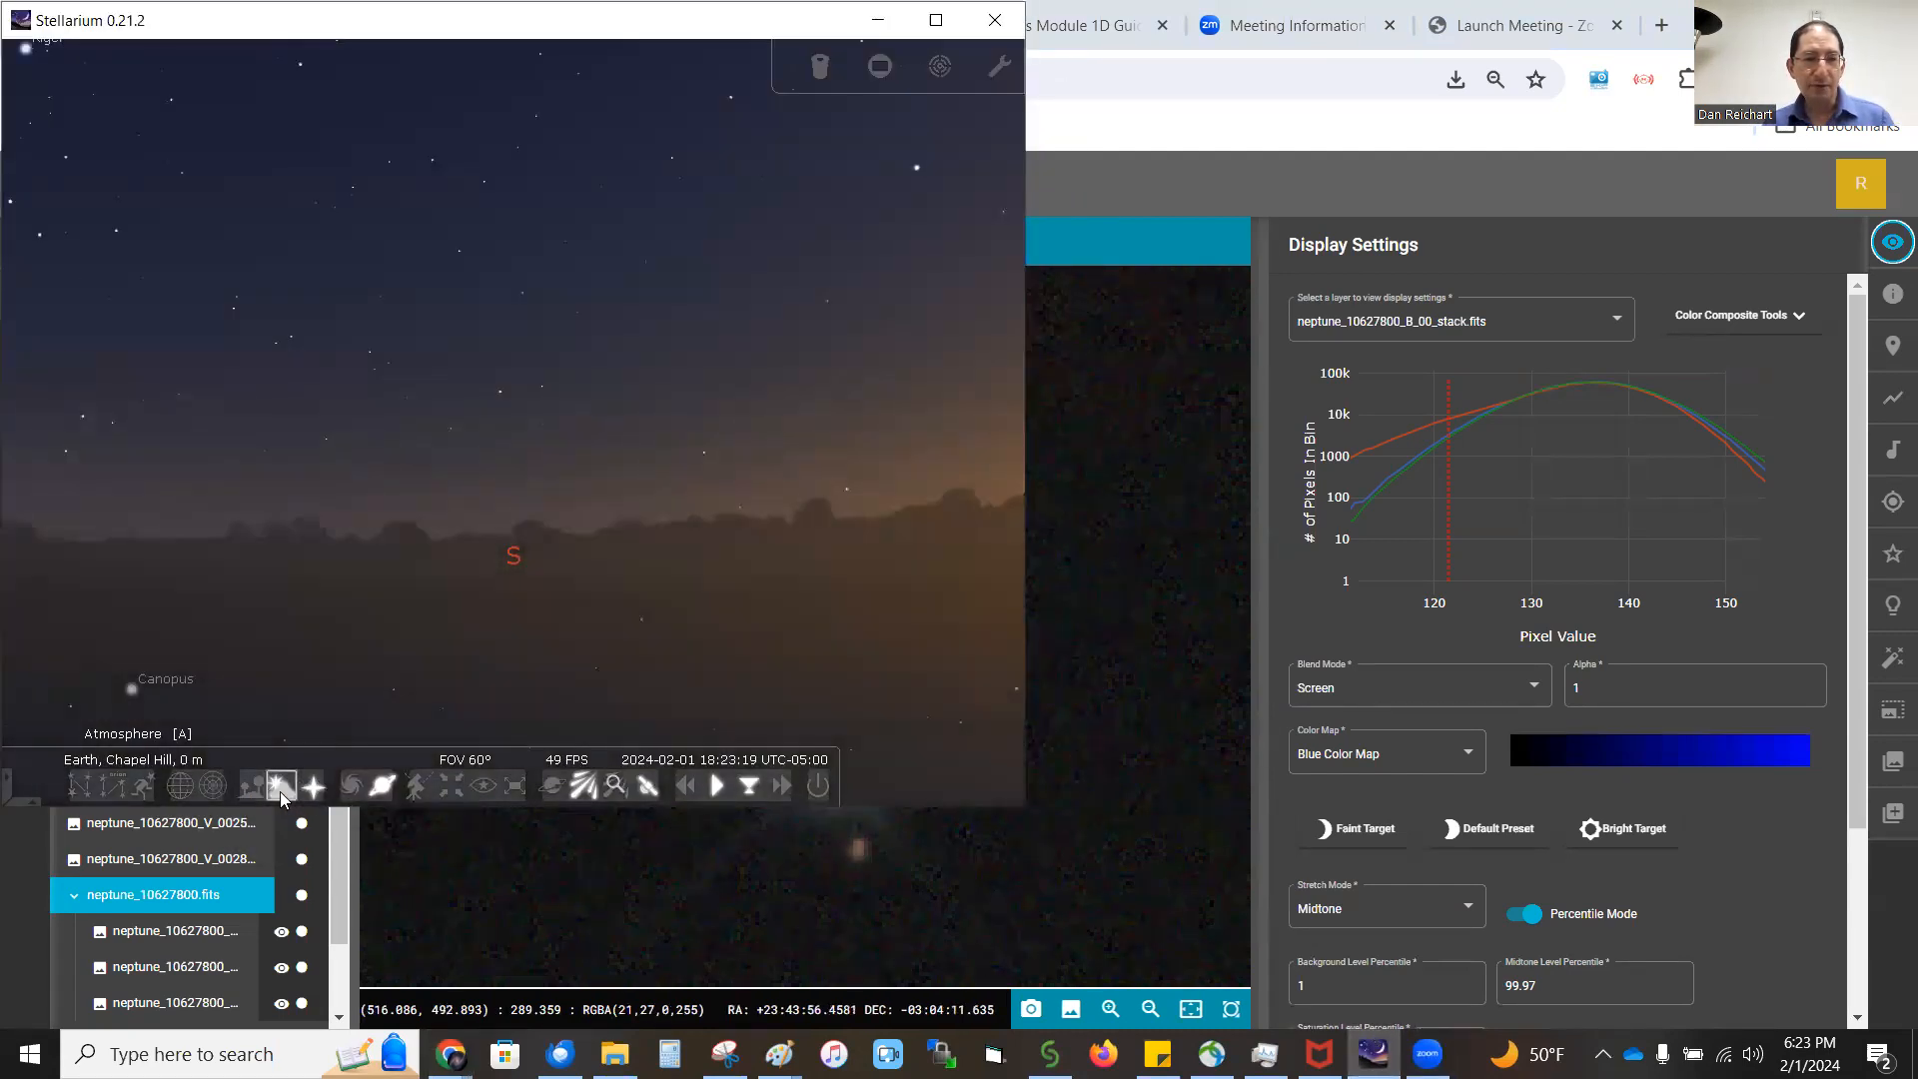
click(281, 789)
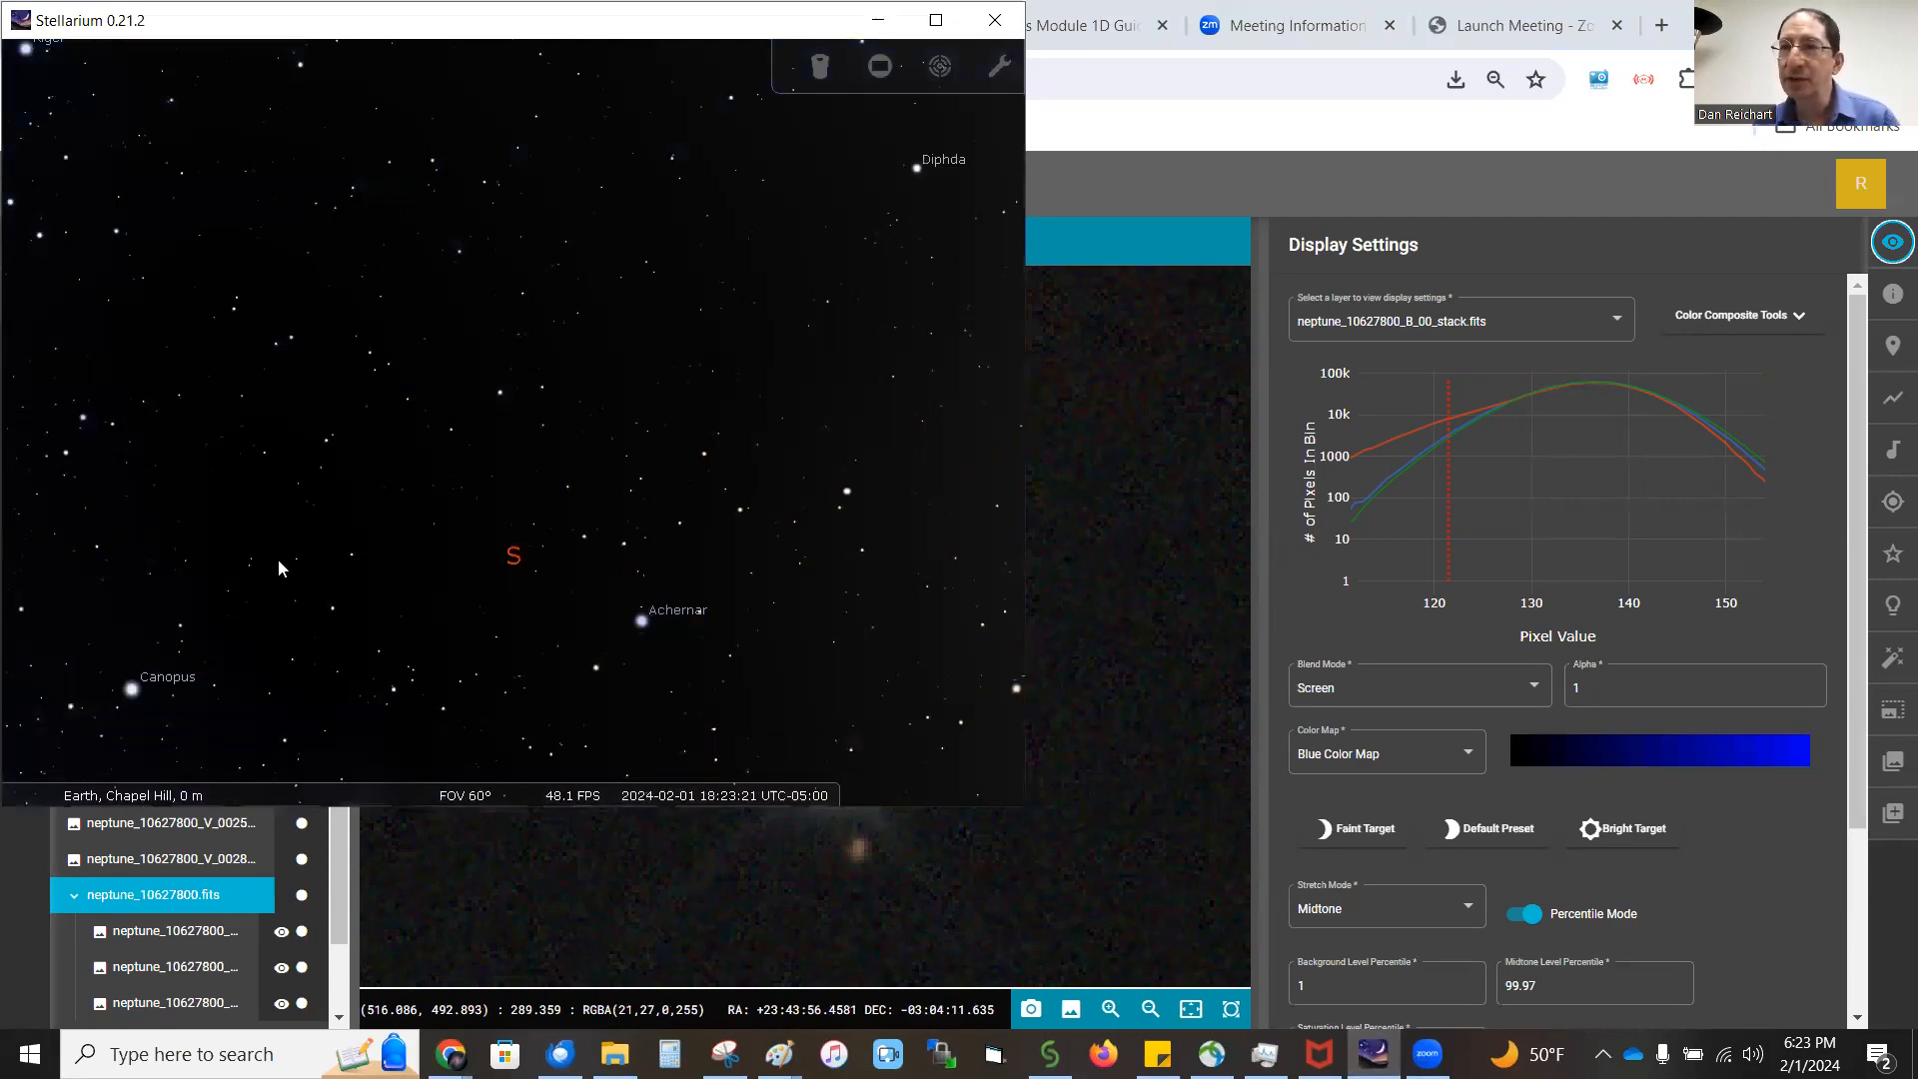
Step: Set the custom time zone of Stellarium's location to UTC+00:00 and close the location settings
mouse_move(20, 575)
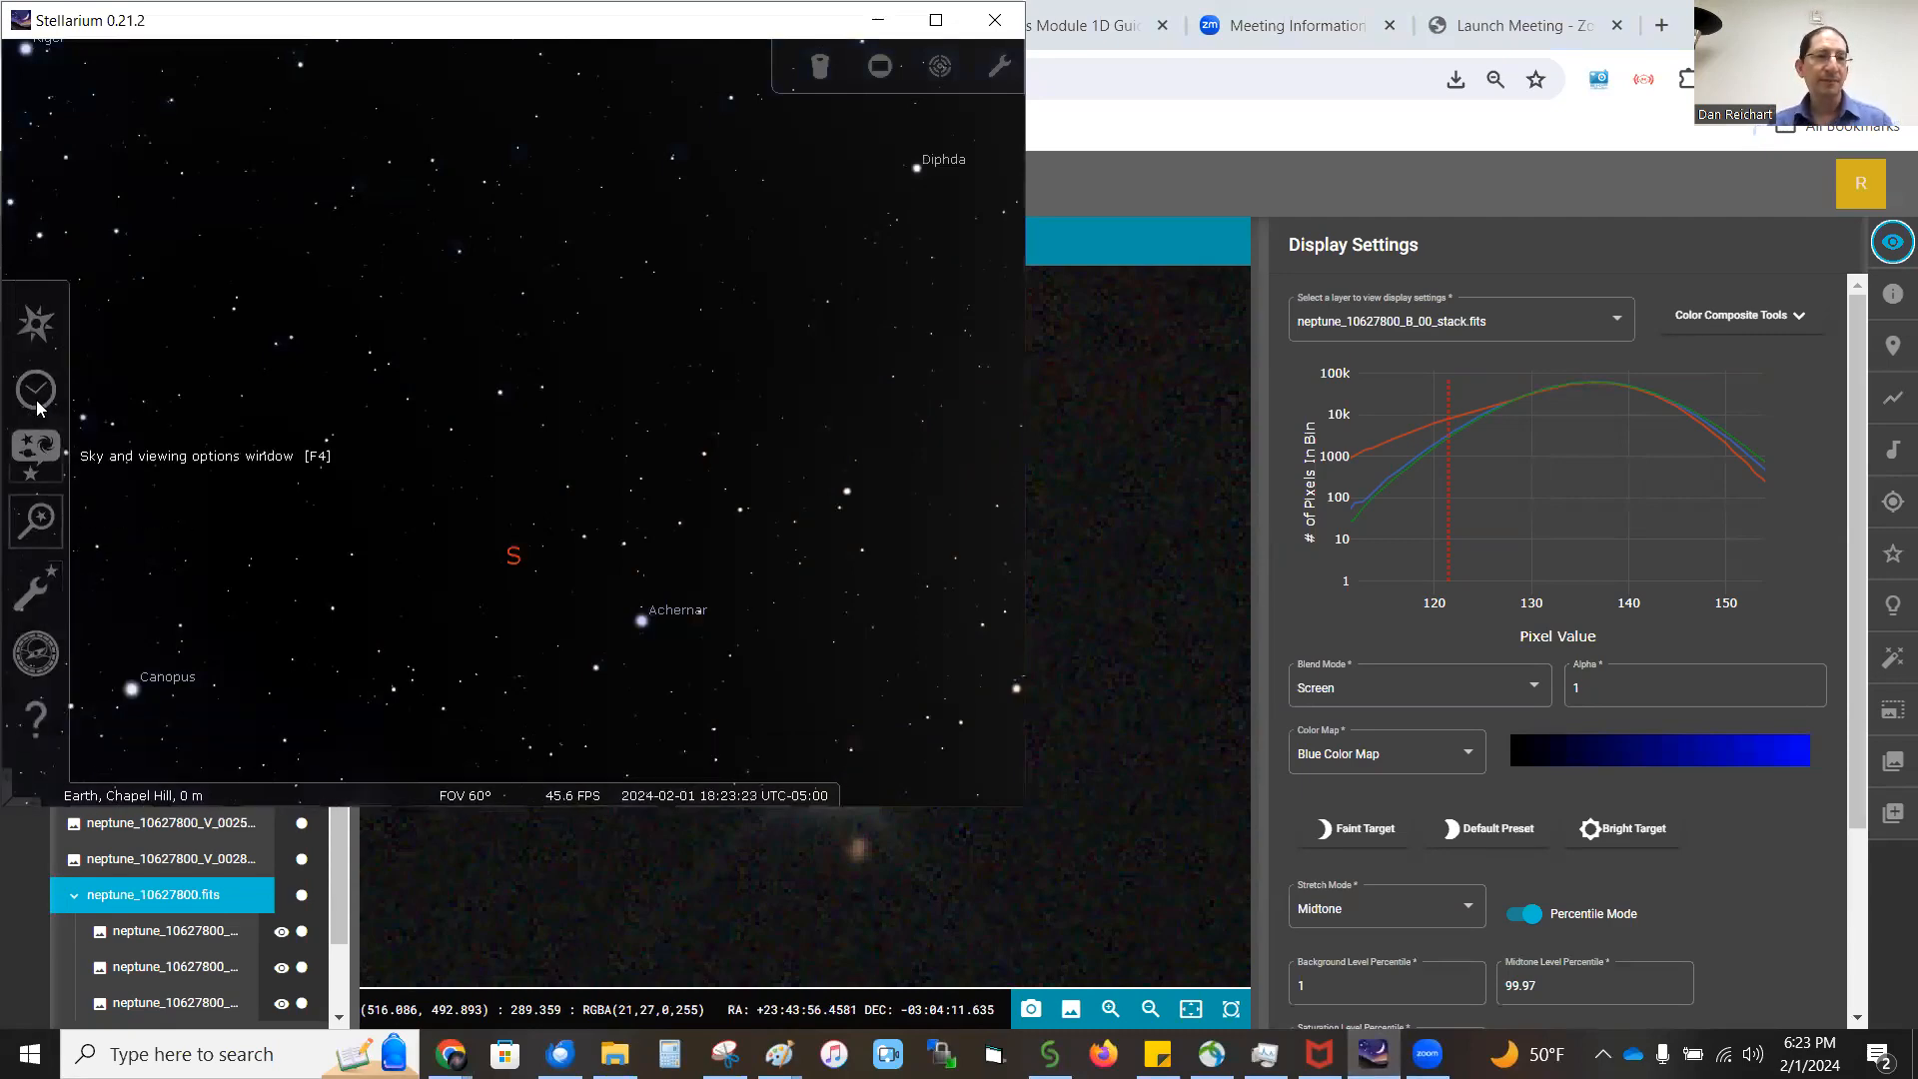
click(36, 325)
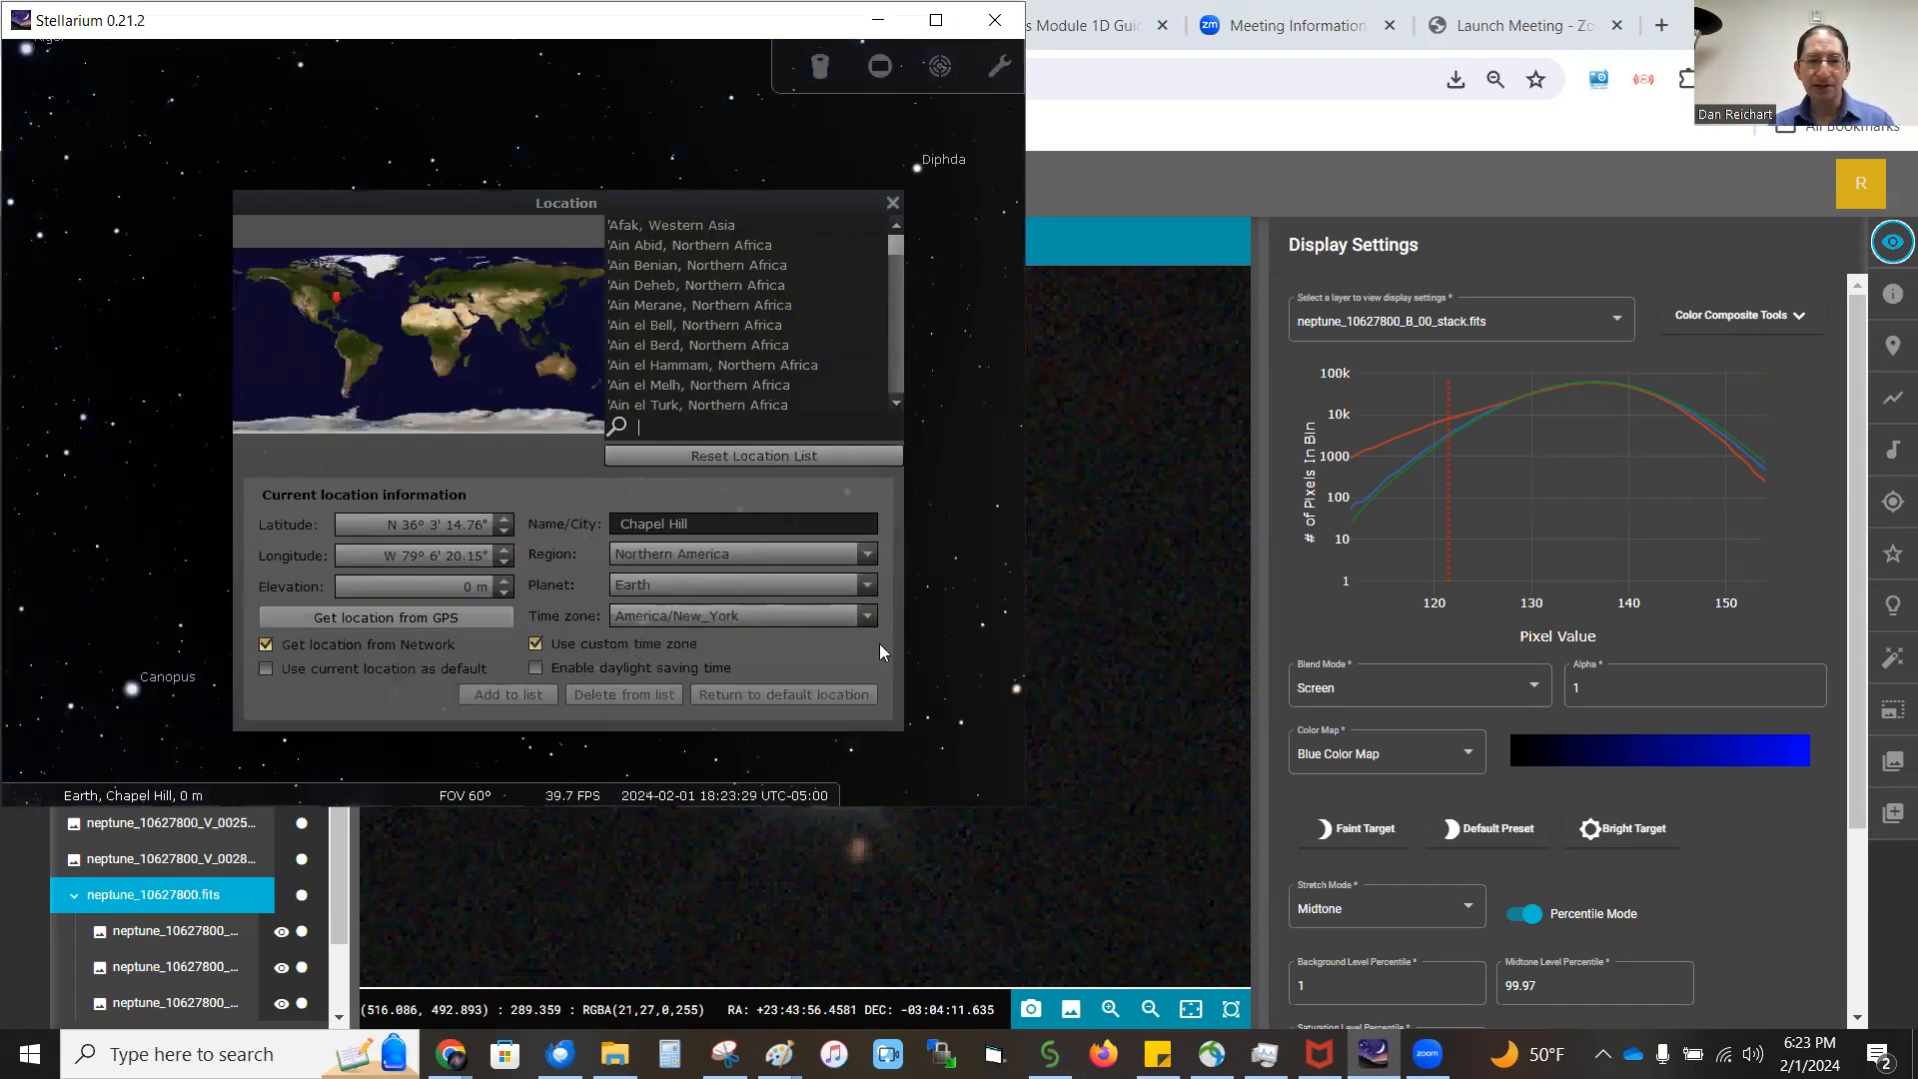
click(861, 613)
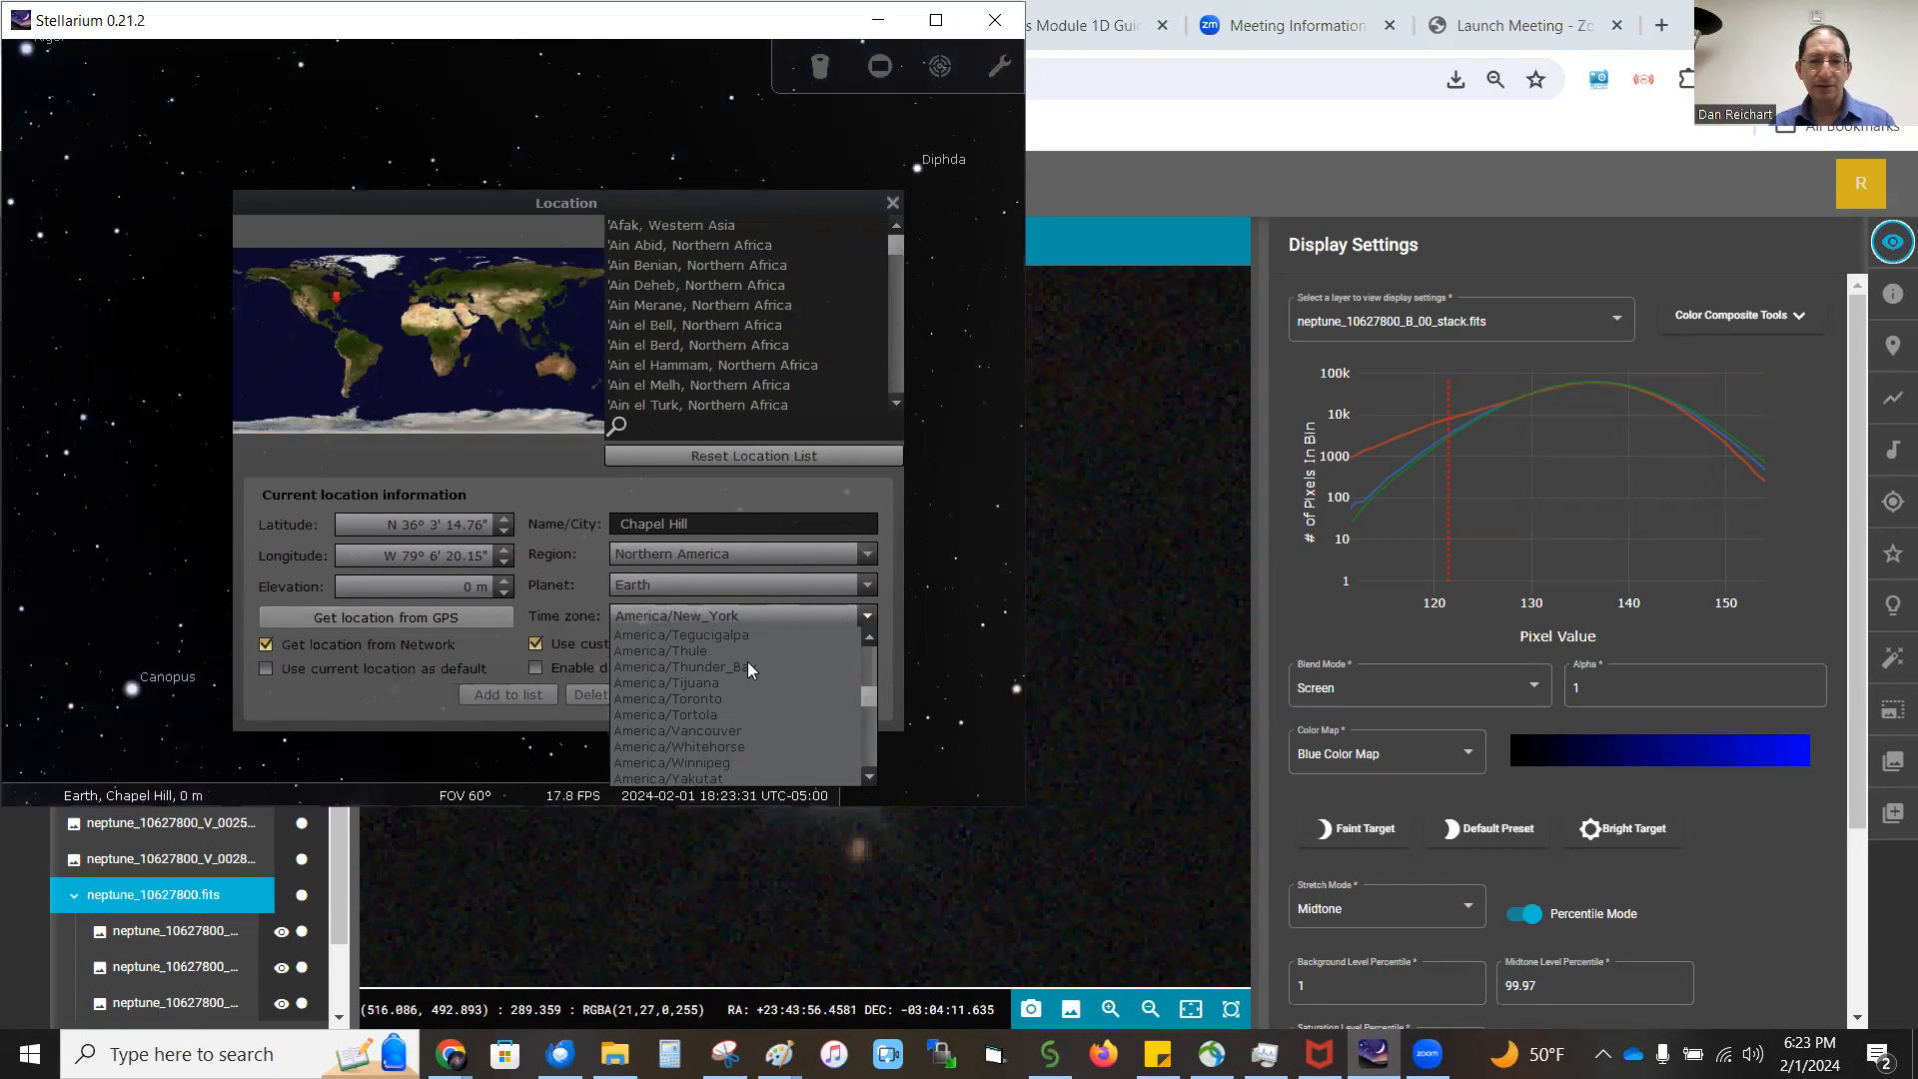
scroll(748, 670, down, 20)
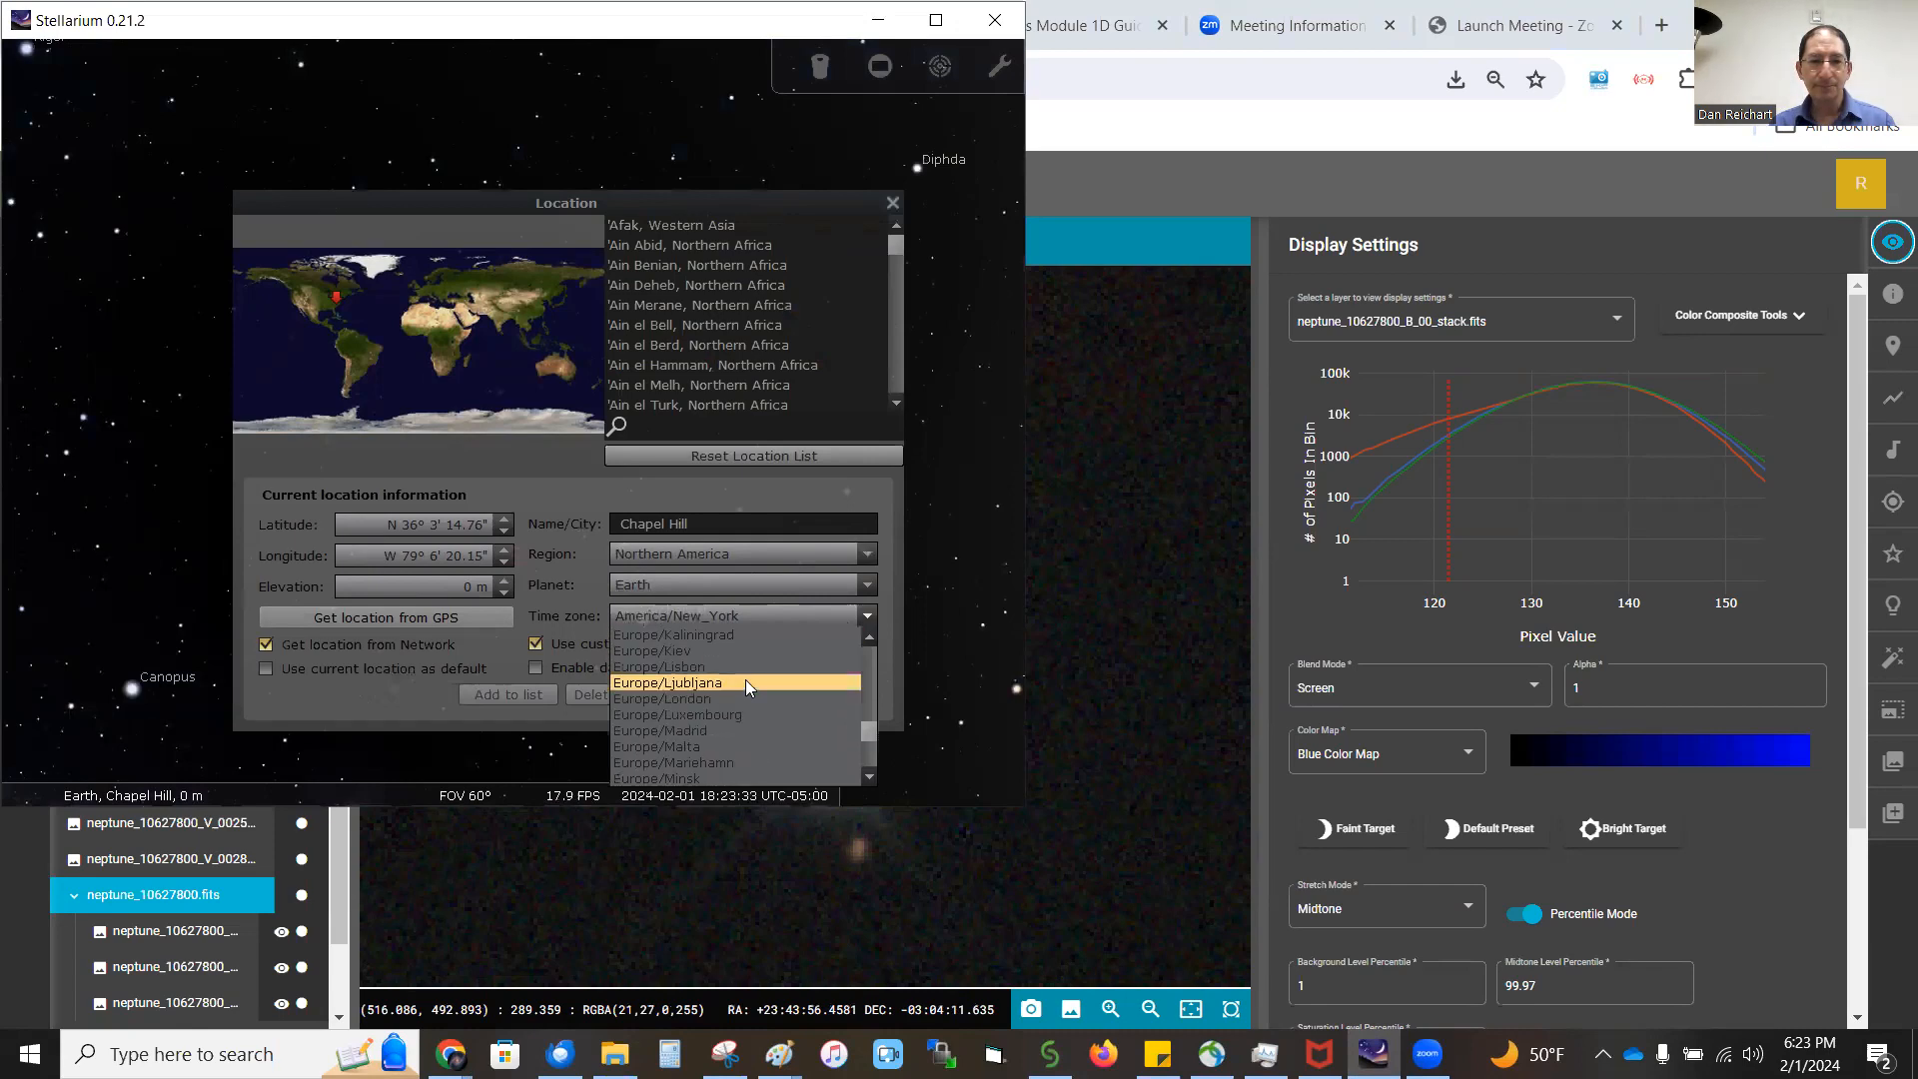
drag(868, 738, 868, 773)
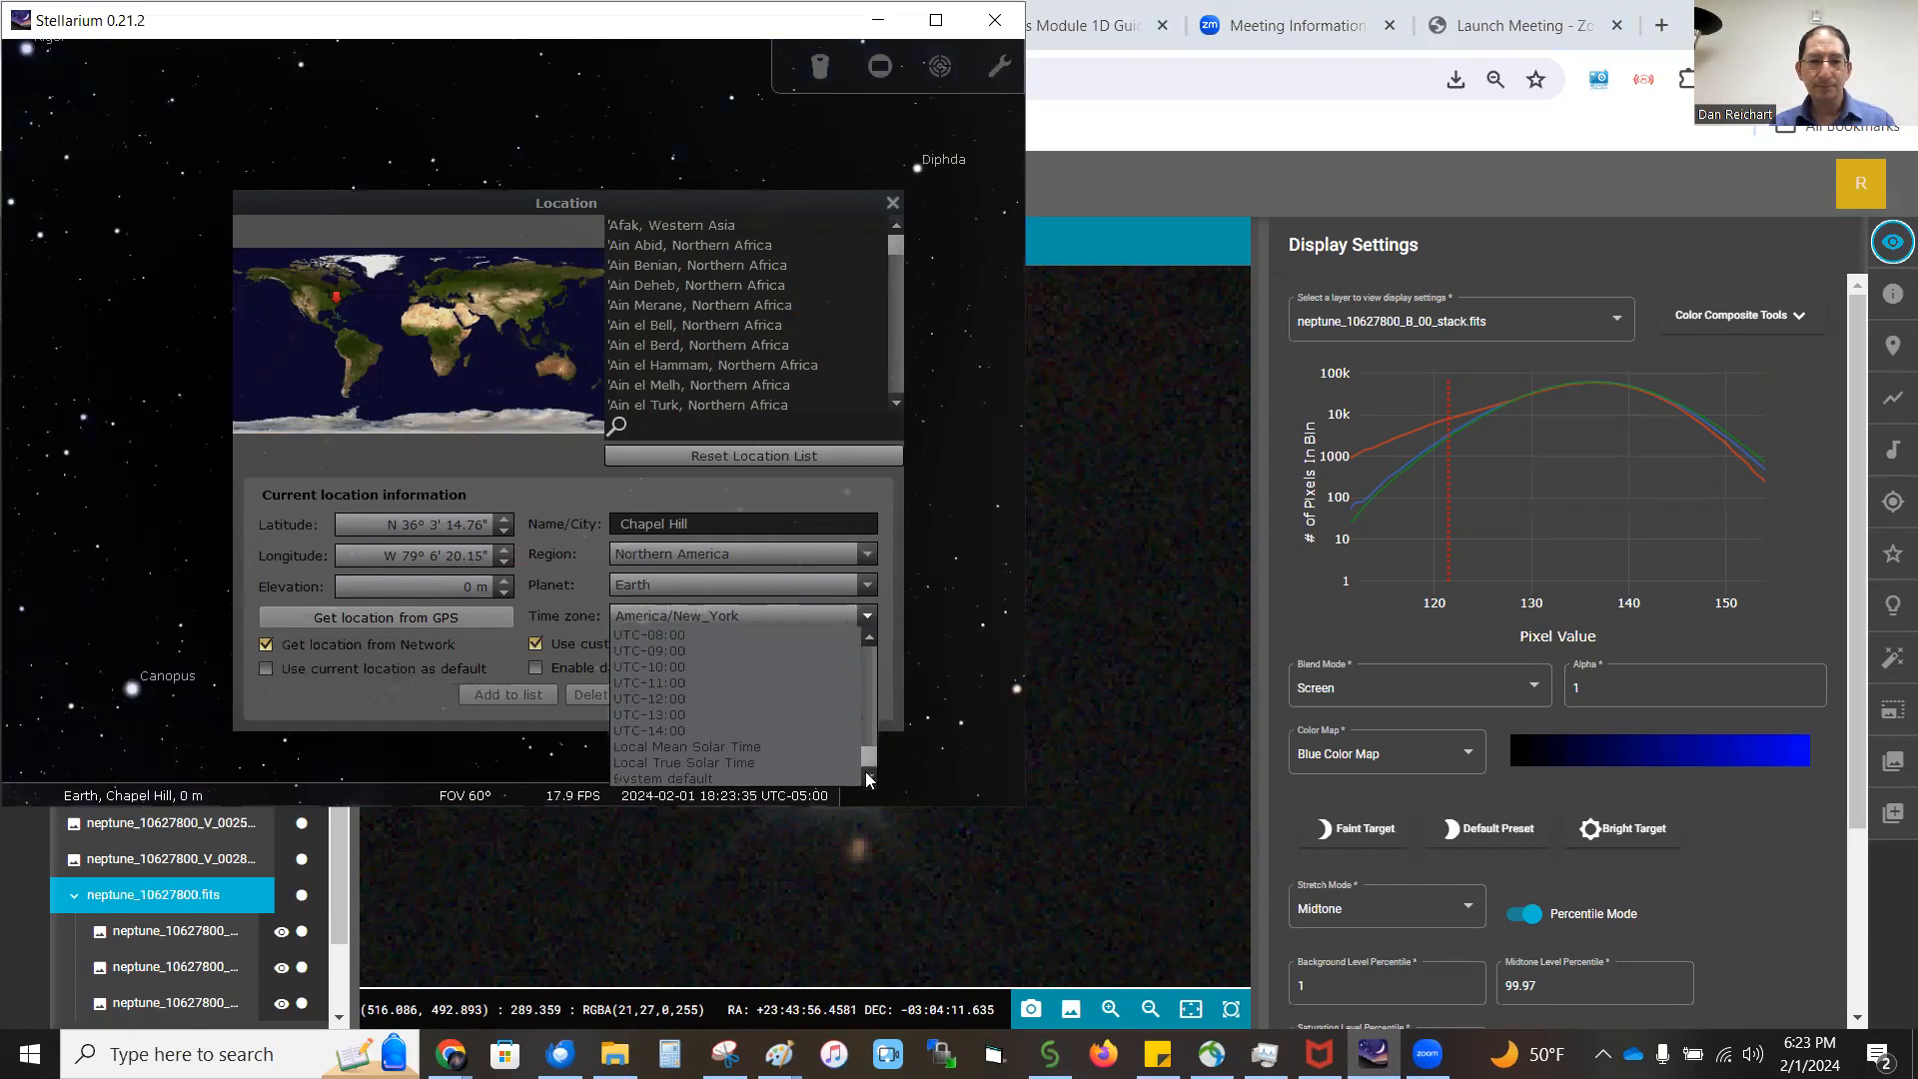
scroll(675, 716, up, 5)
scroll(673, 711, up, 3)
click(644, 683)
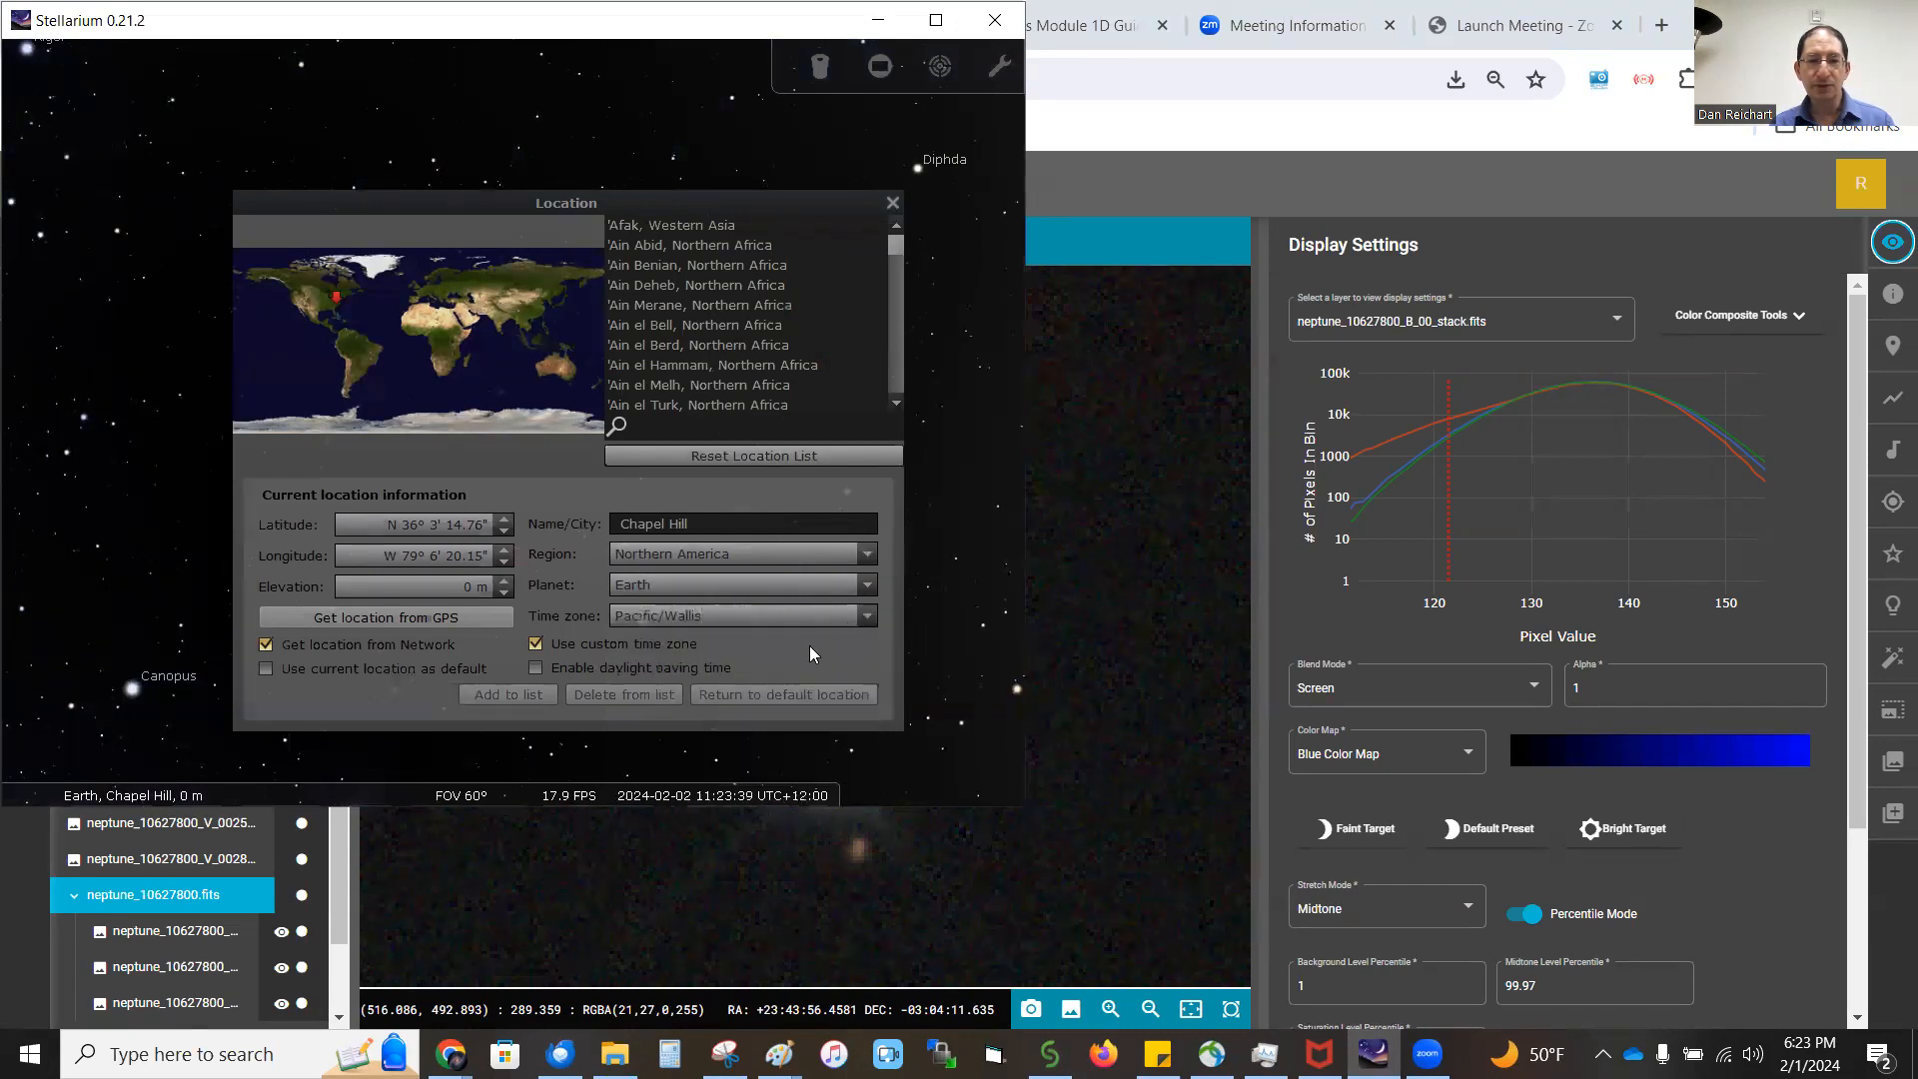
click(875, 615)
click(649, 681)
click(893, 203)
Step: Find Neptune in Stellarium and frame it together with its moons and the surrounding stars
mouse_move(40, 650)
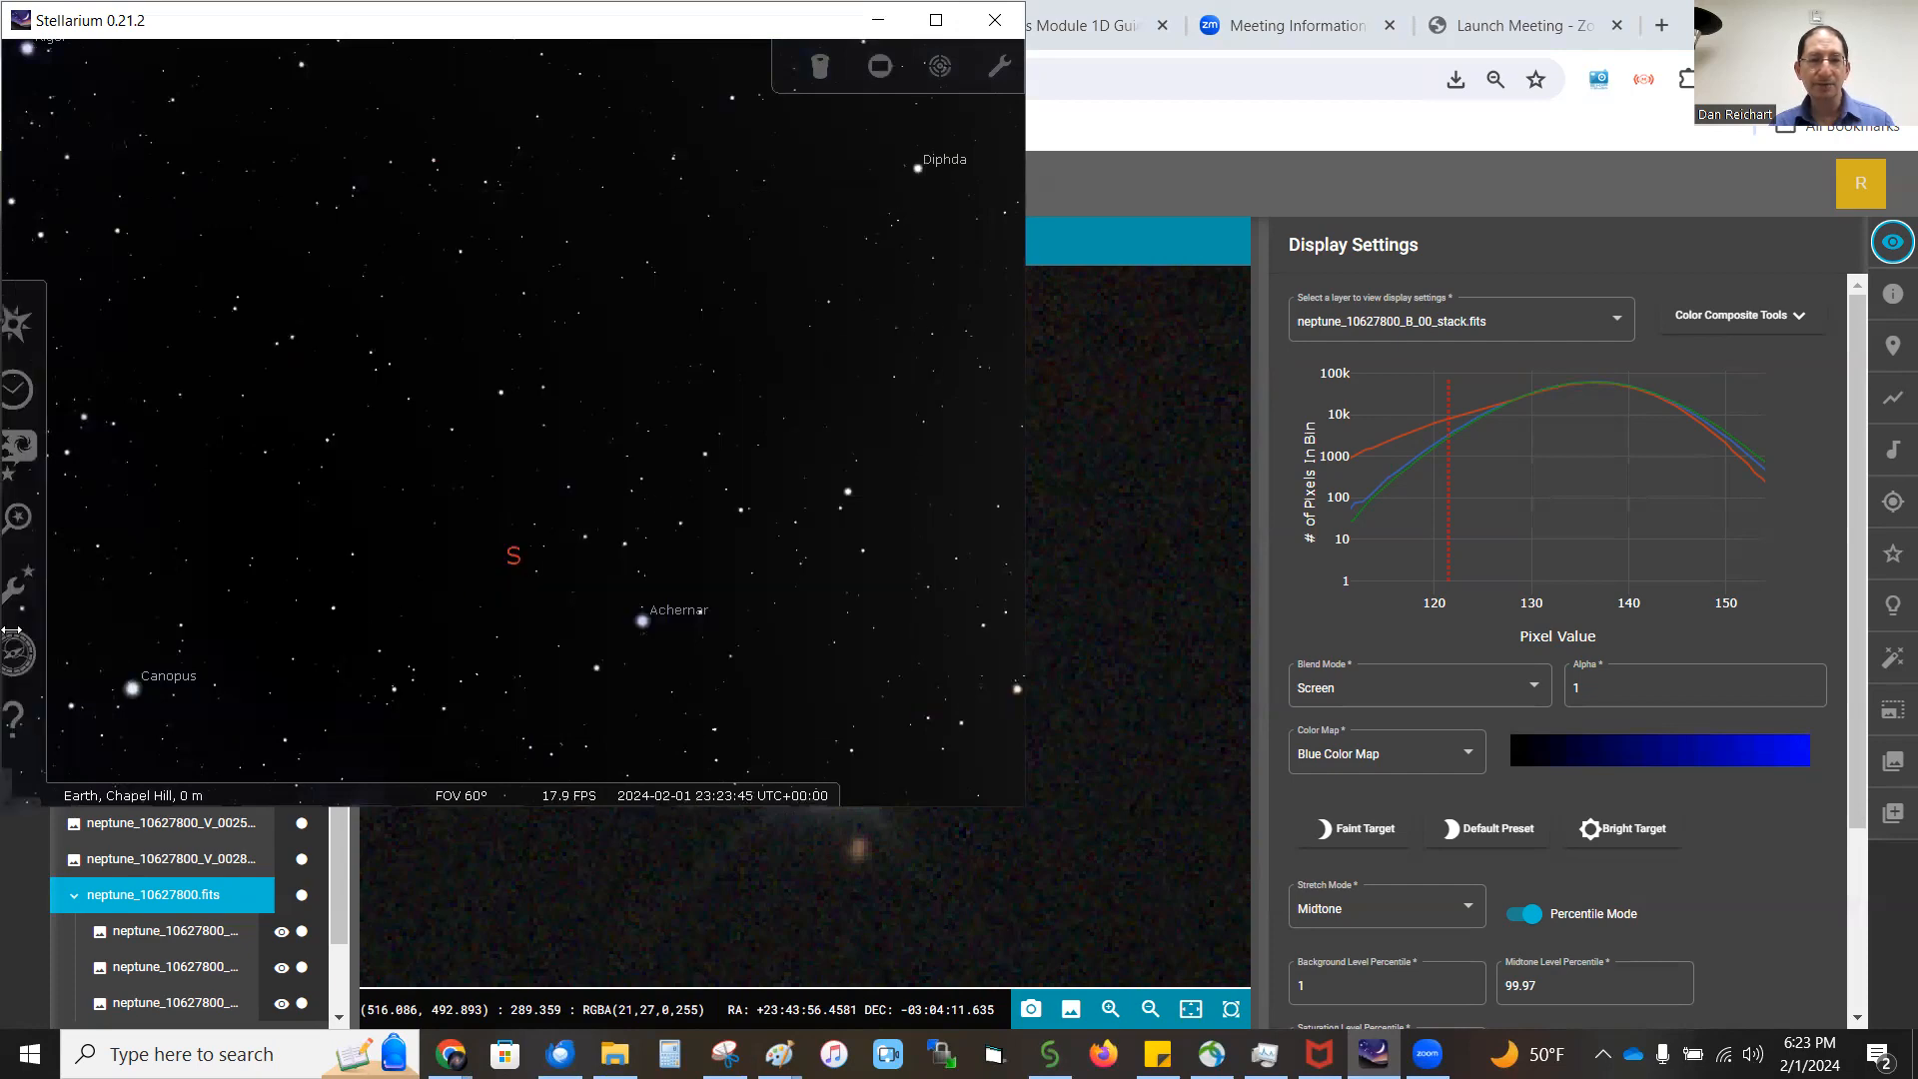
click(40, 520)
text(neptune)
key(Return)
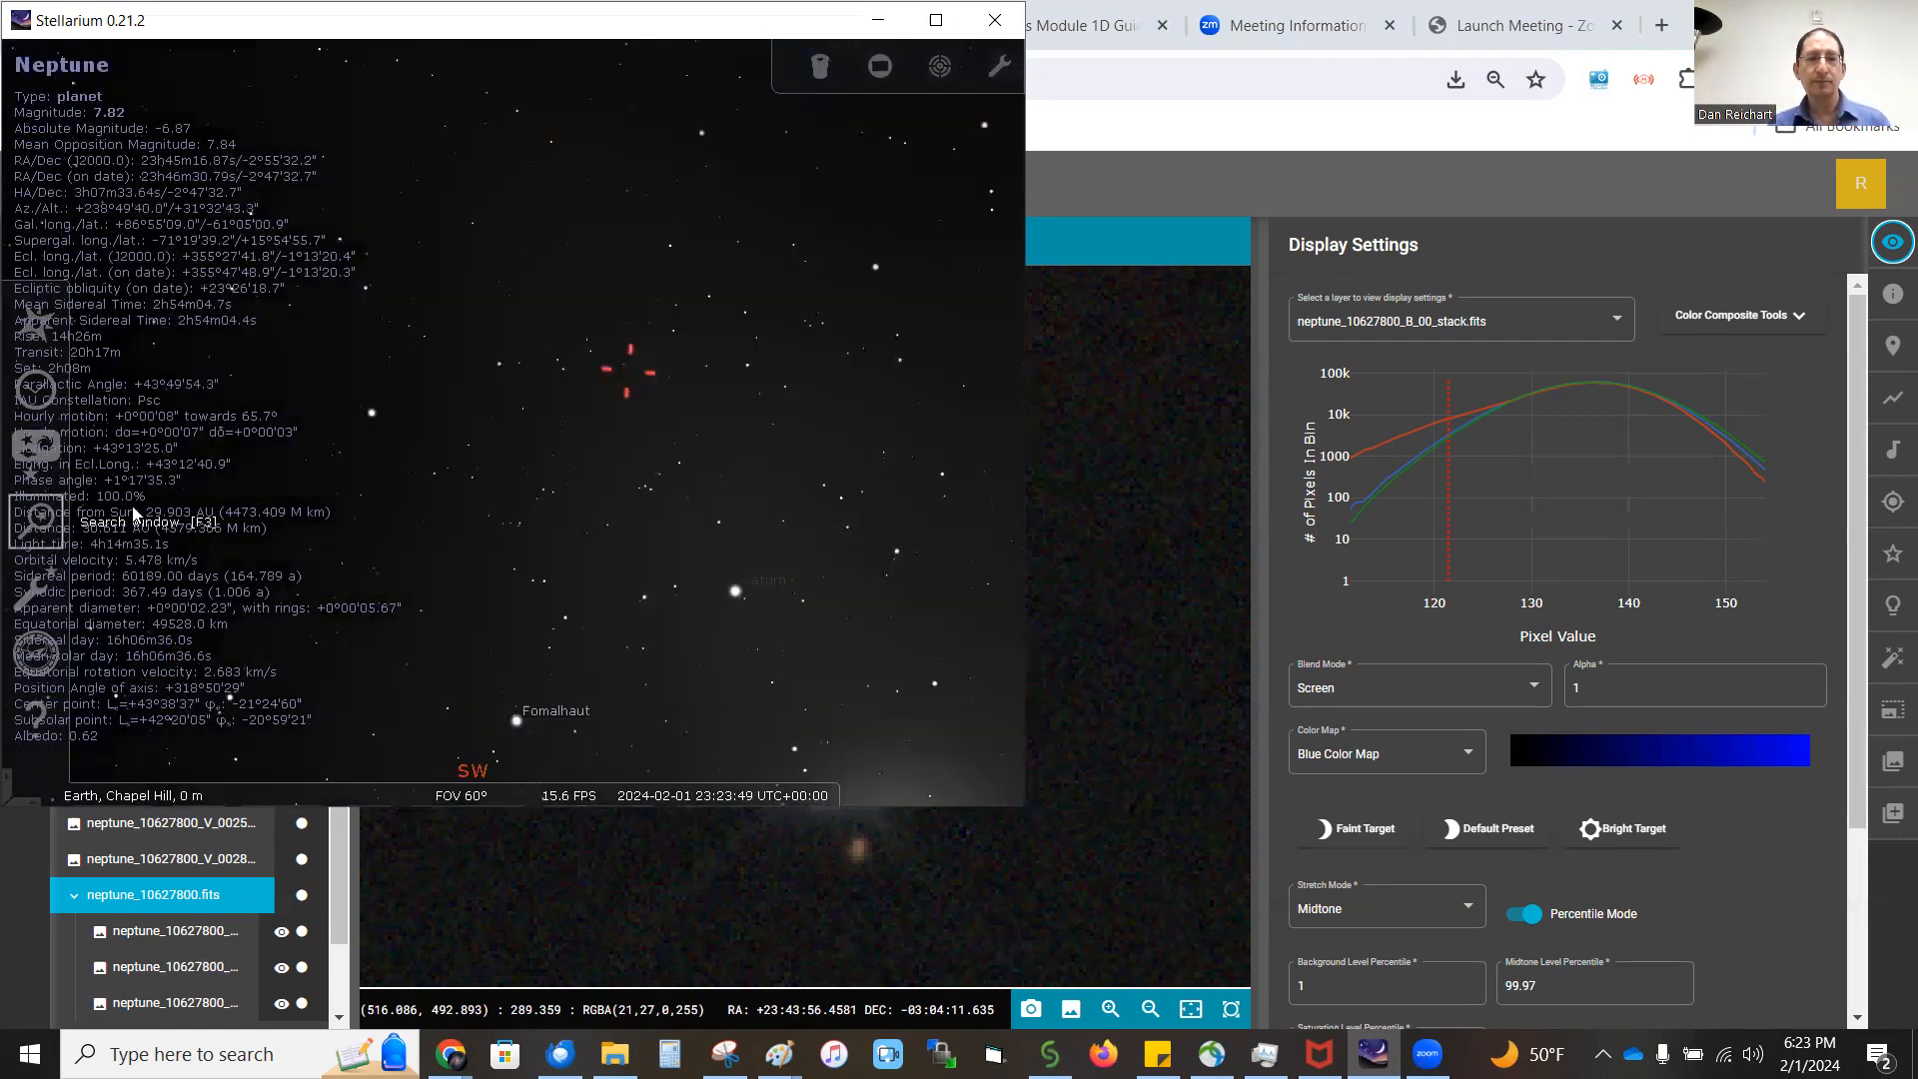
key(slash)
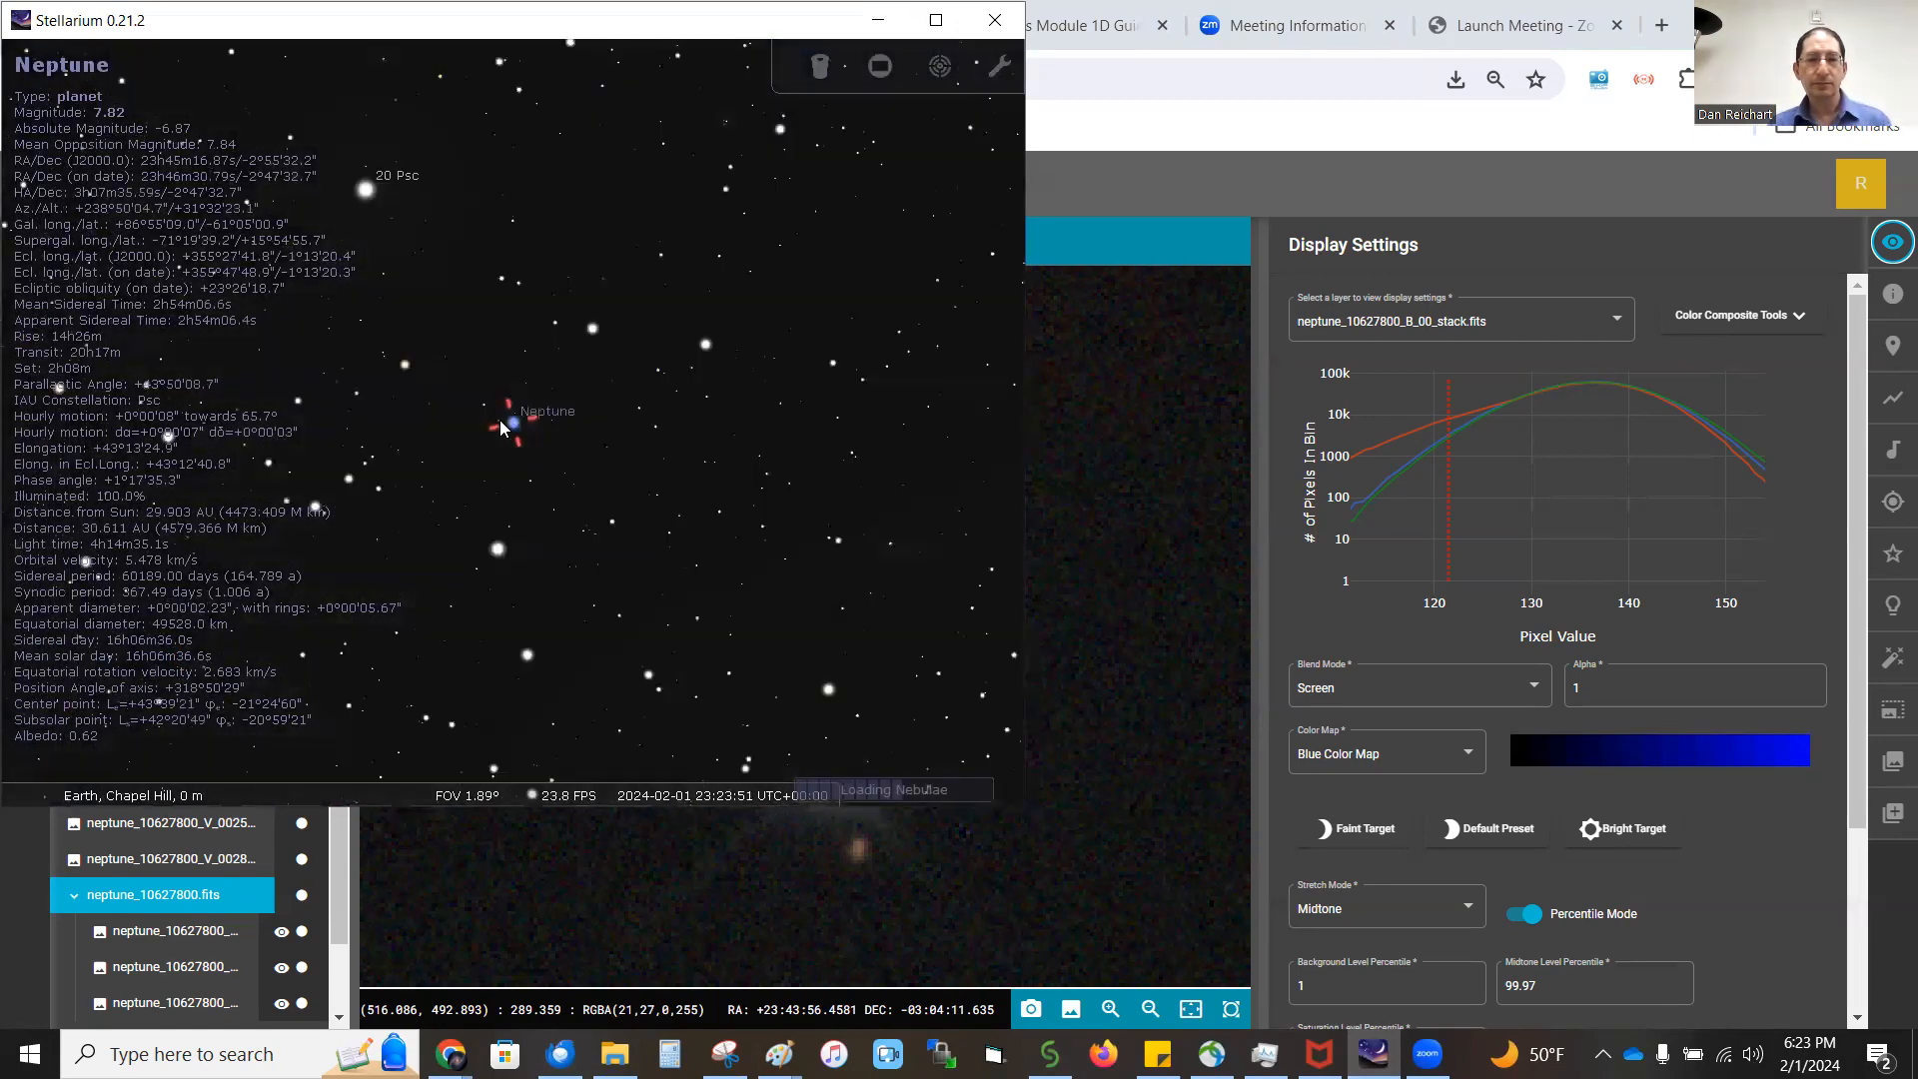
key(slash)
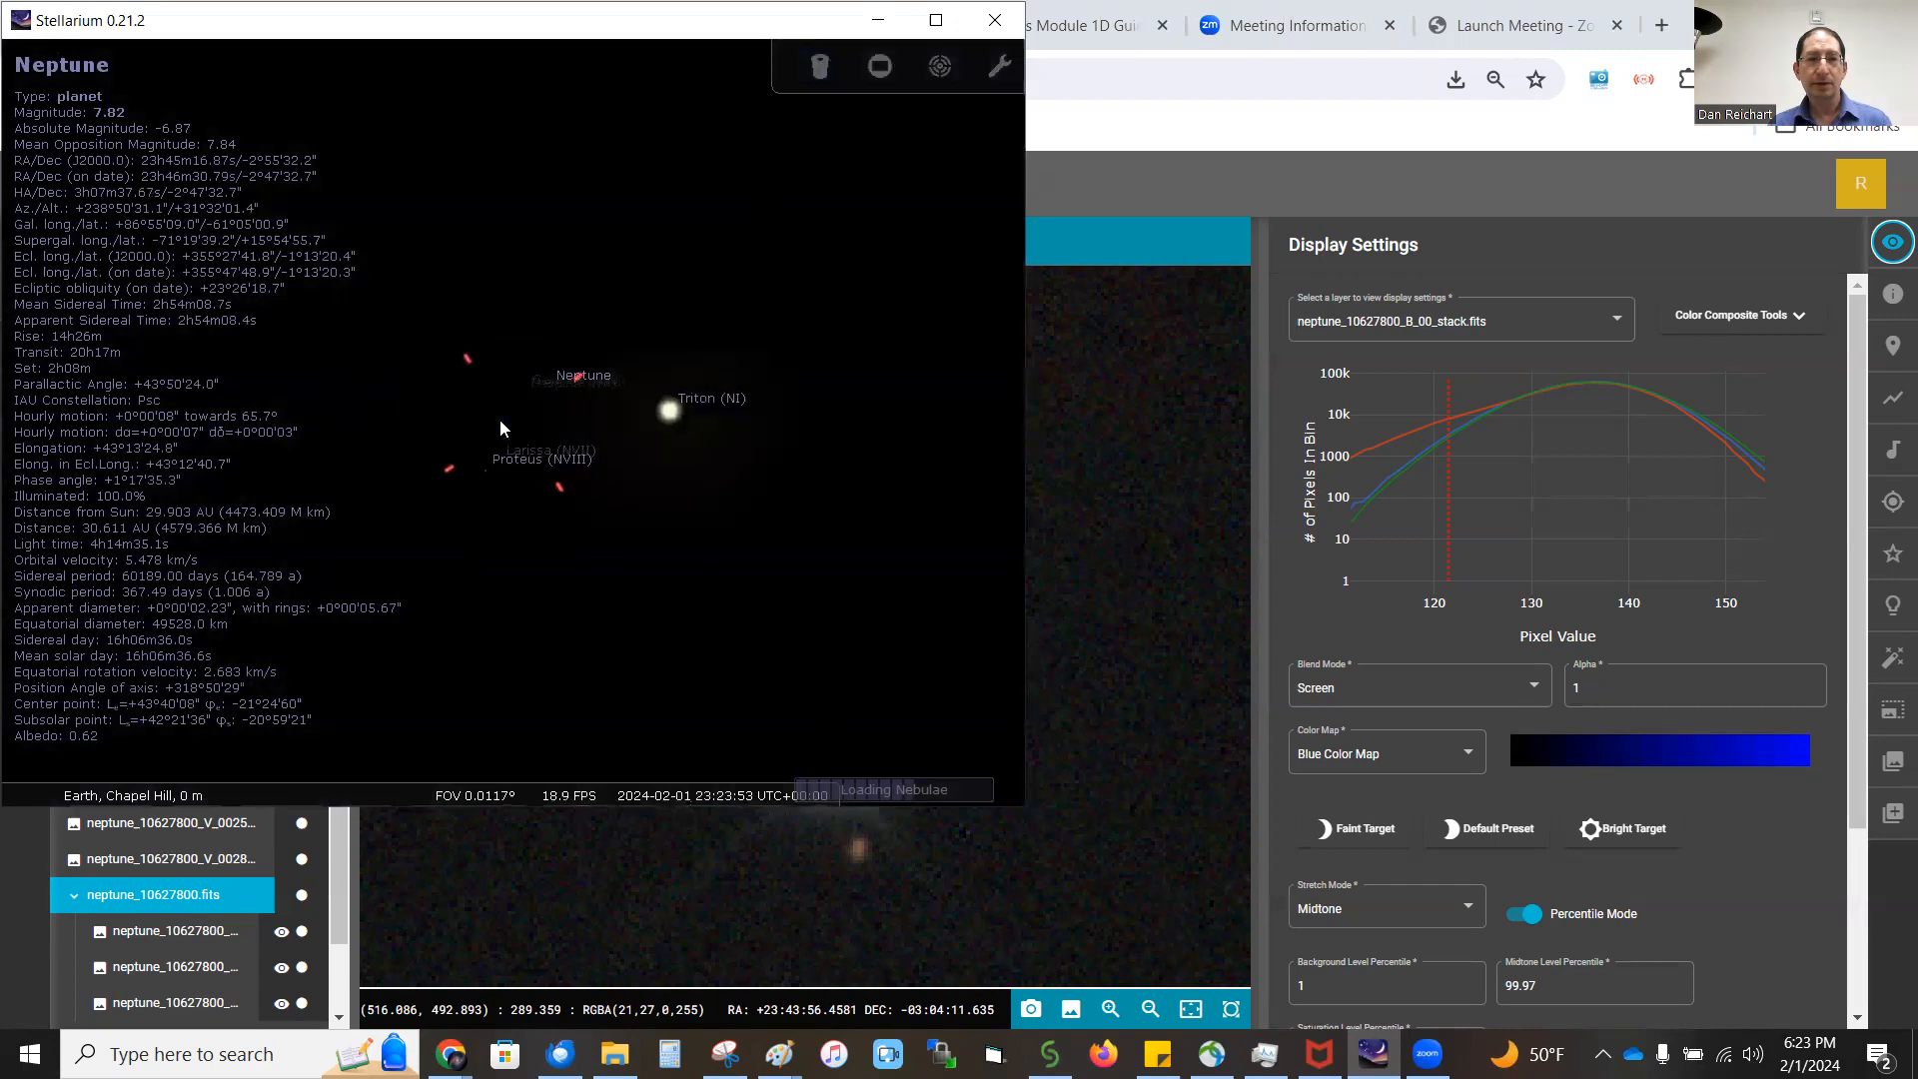
scroll(517, 440, down, 3)
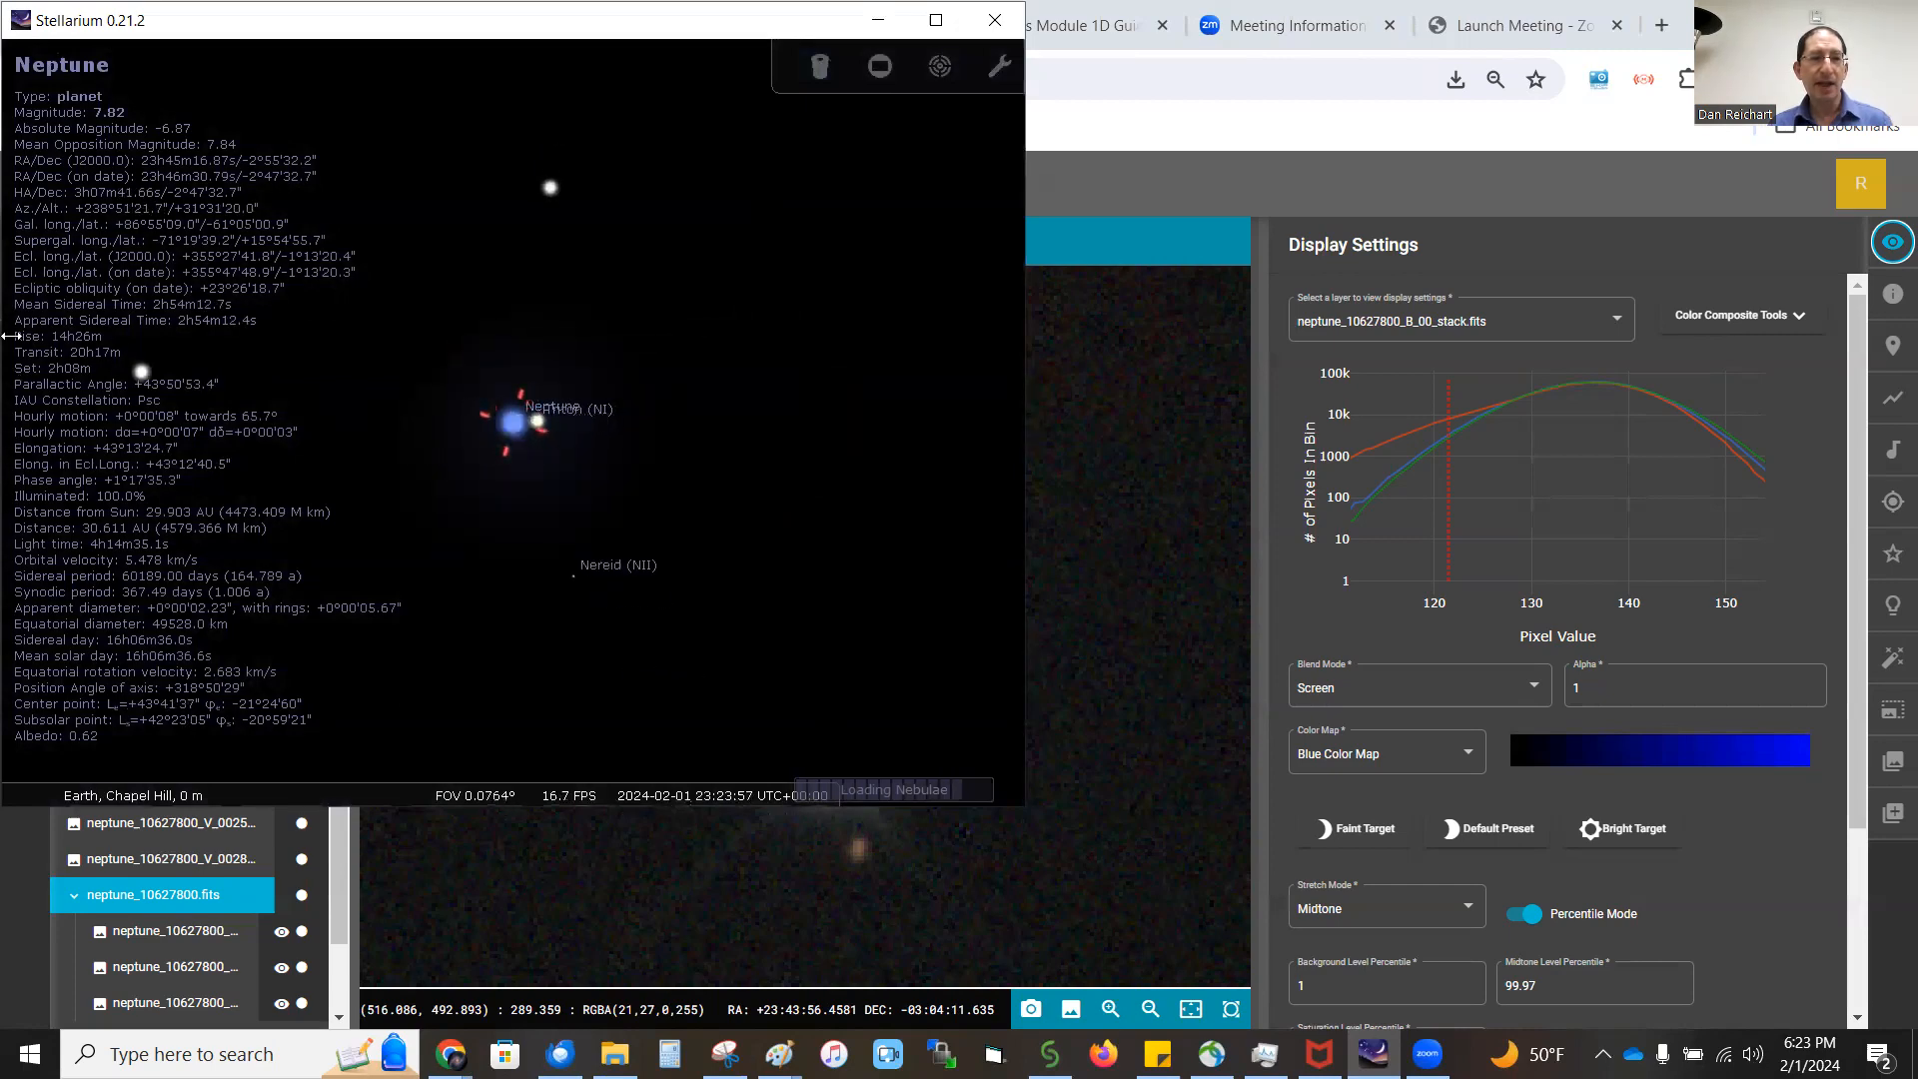
Step: Open Stellarium's date and time settings, then return to Afterglow and show the B stack's file info to read its observation time
mouse_move(5, 689)
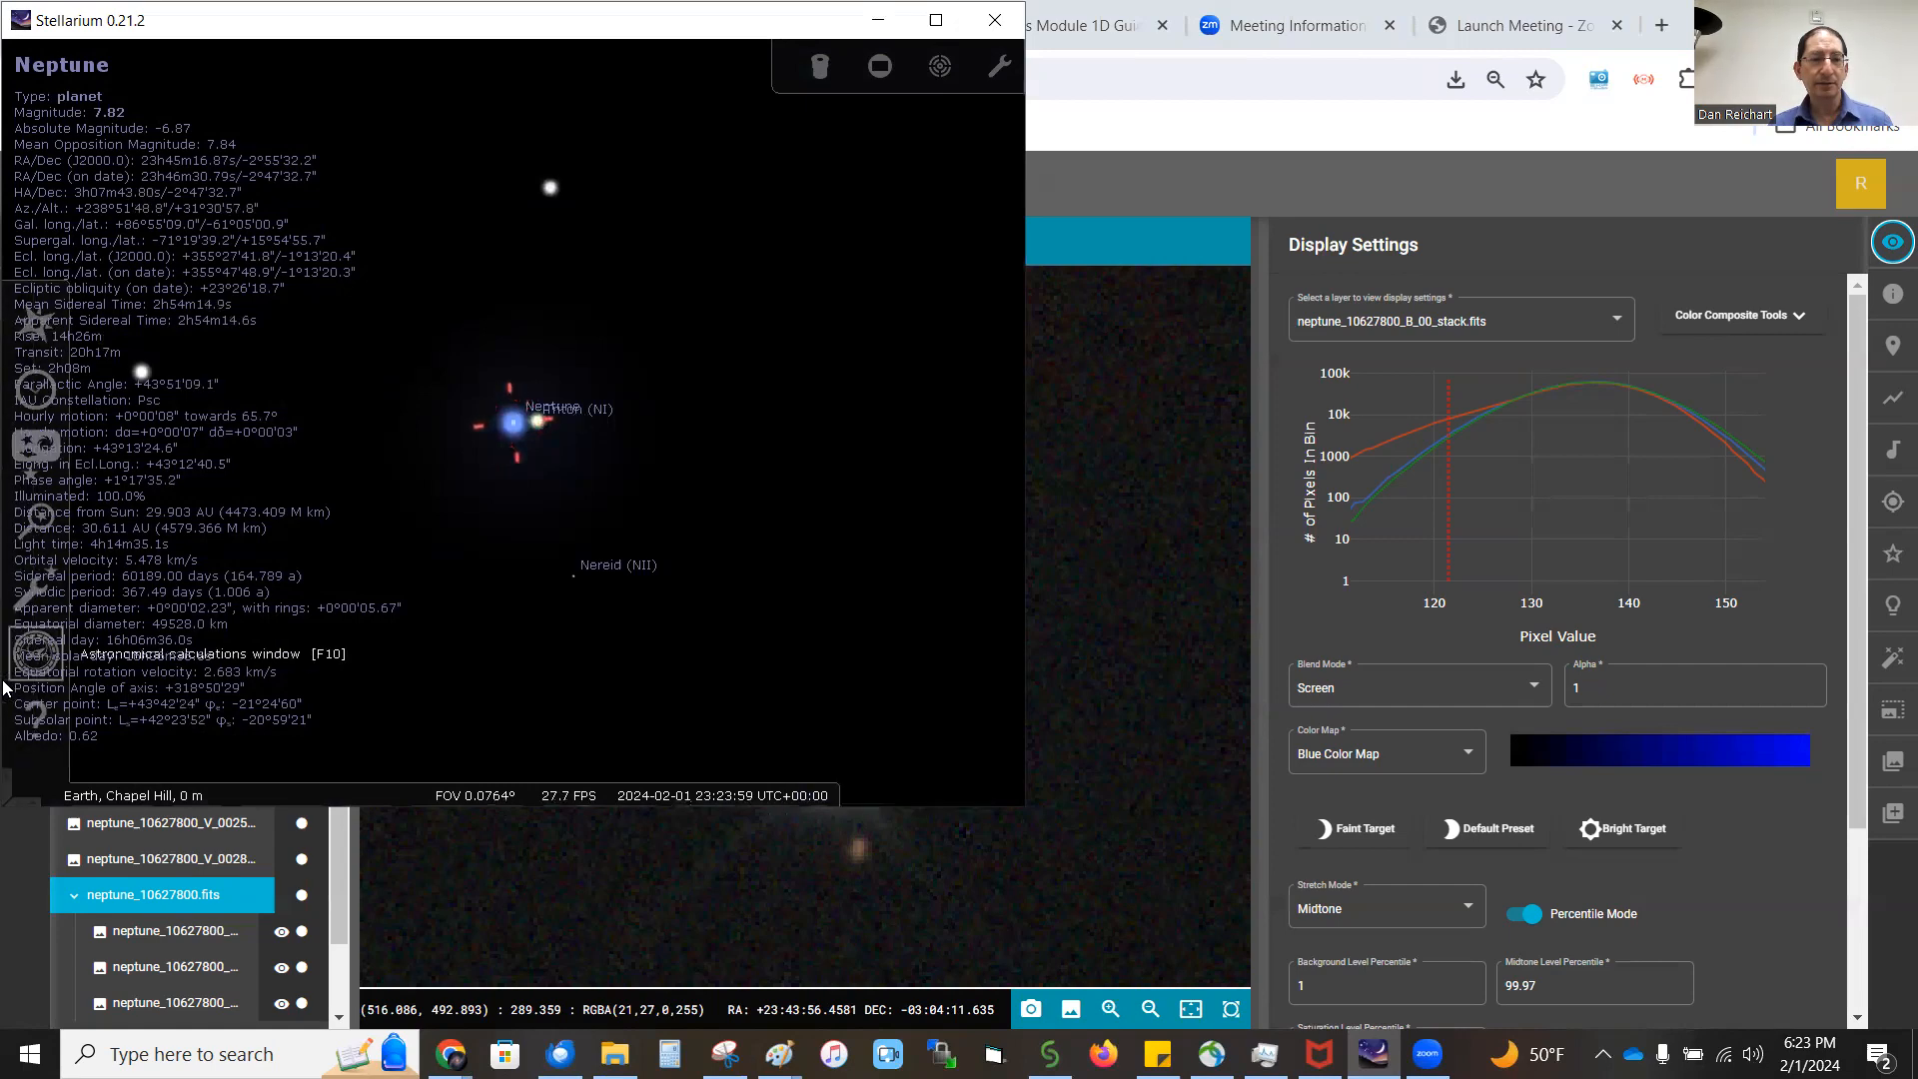
click(34, 392)
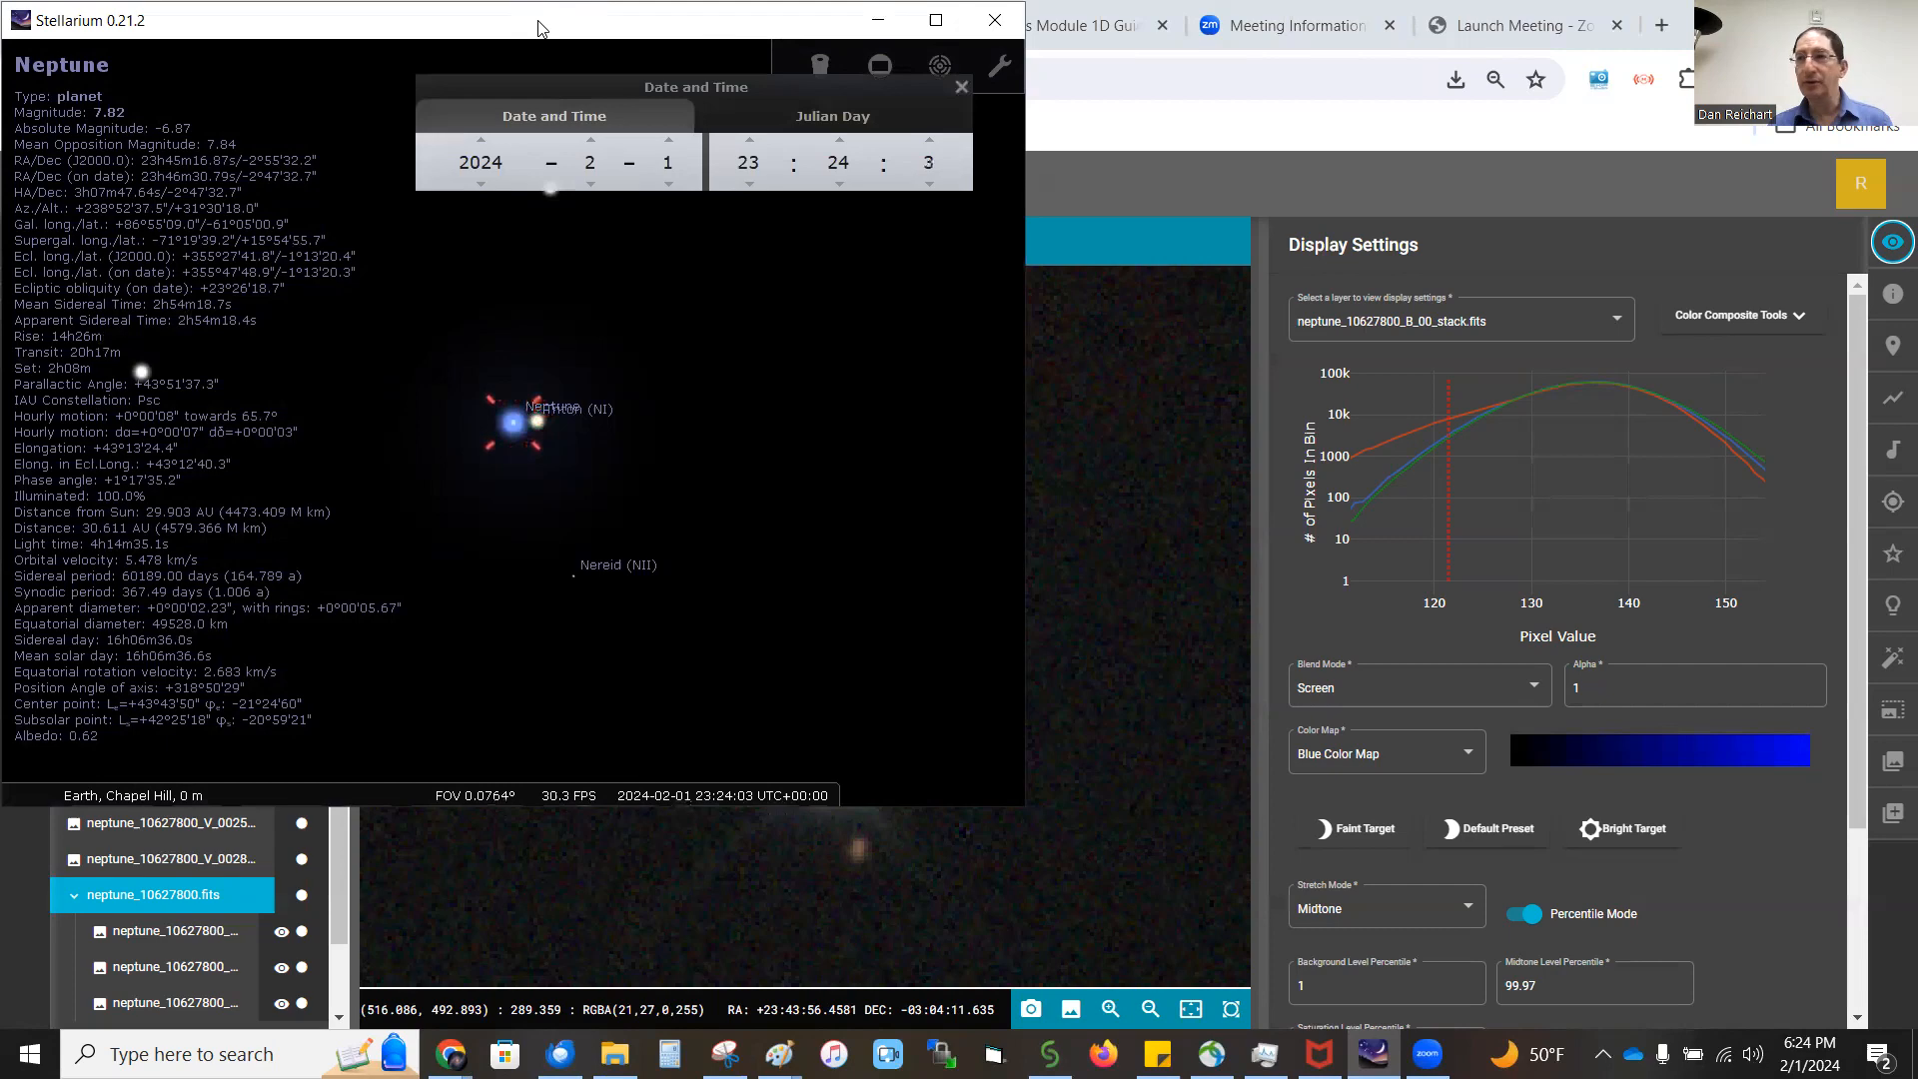
click(1434, 385)
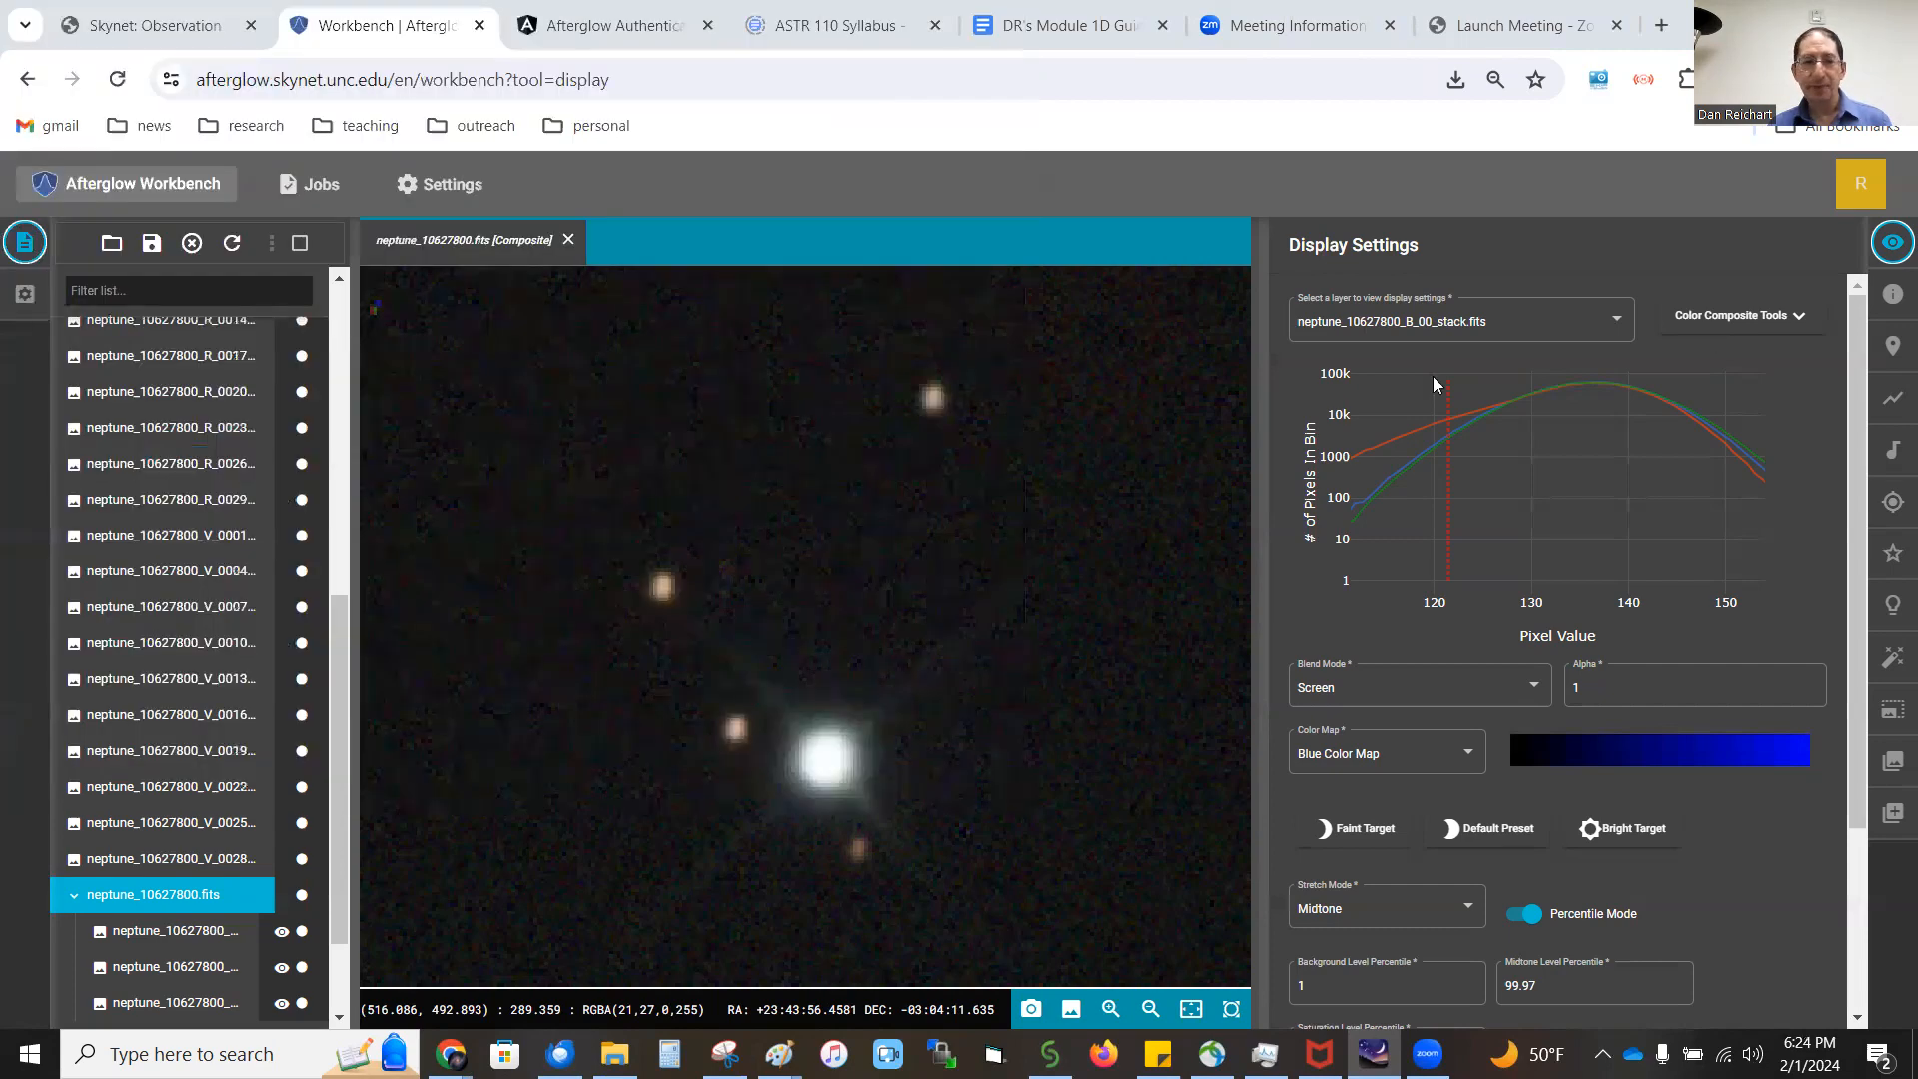
click(153, 932)
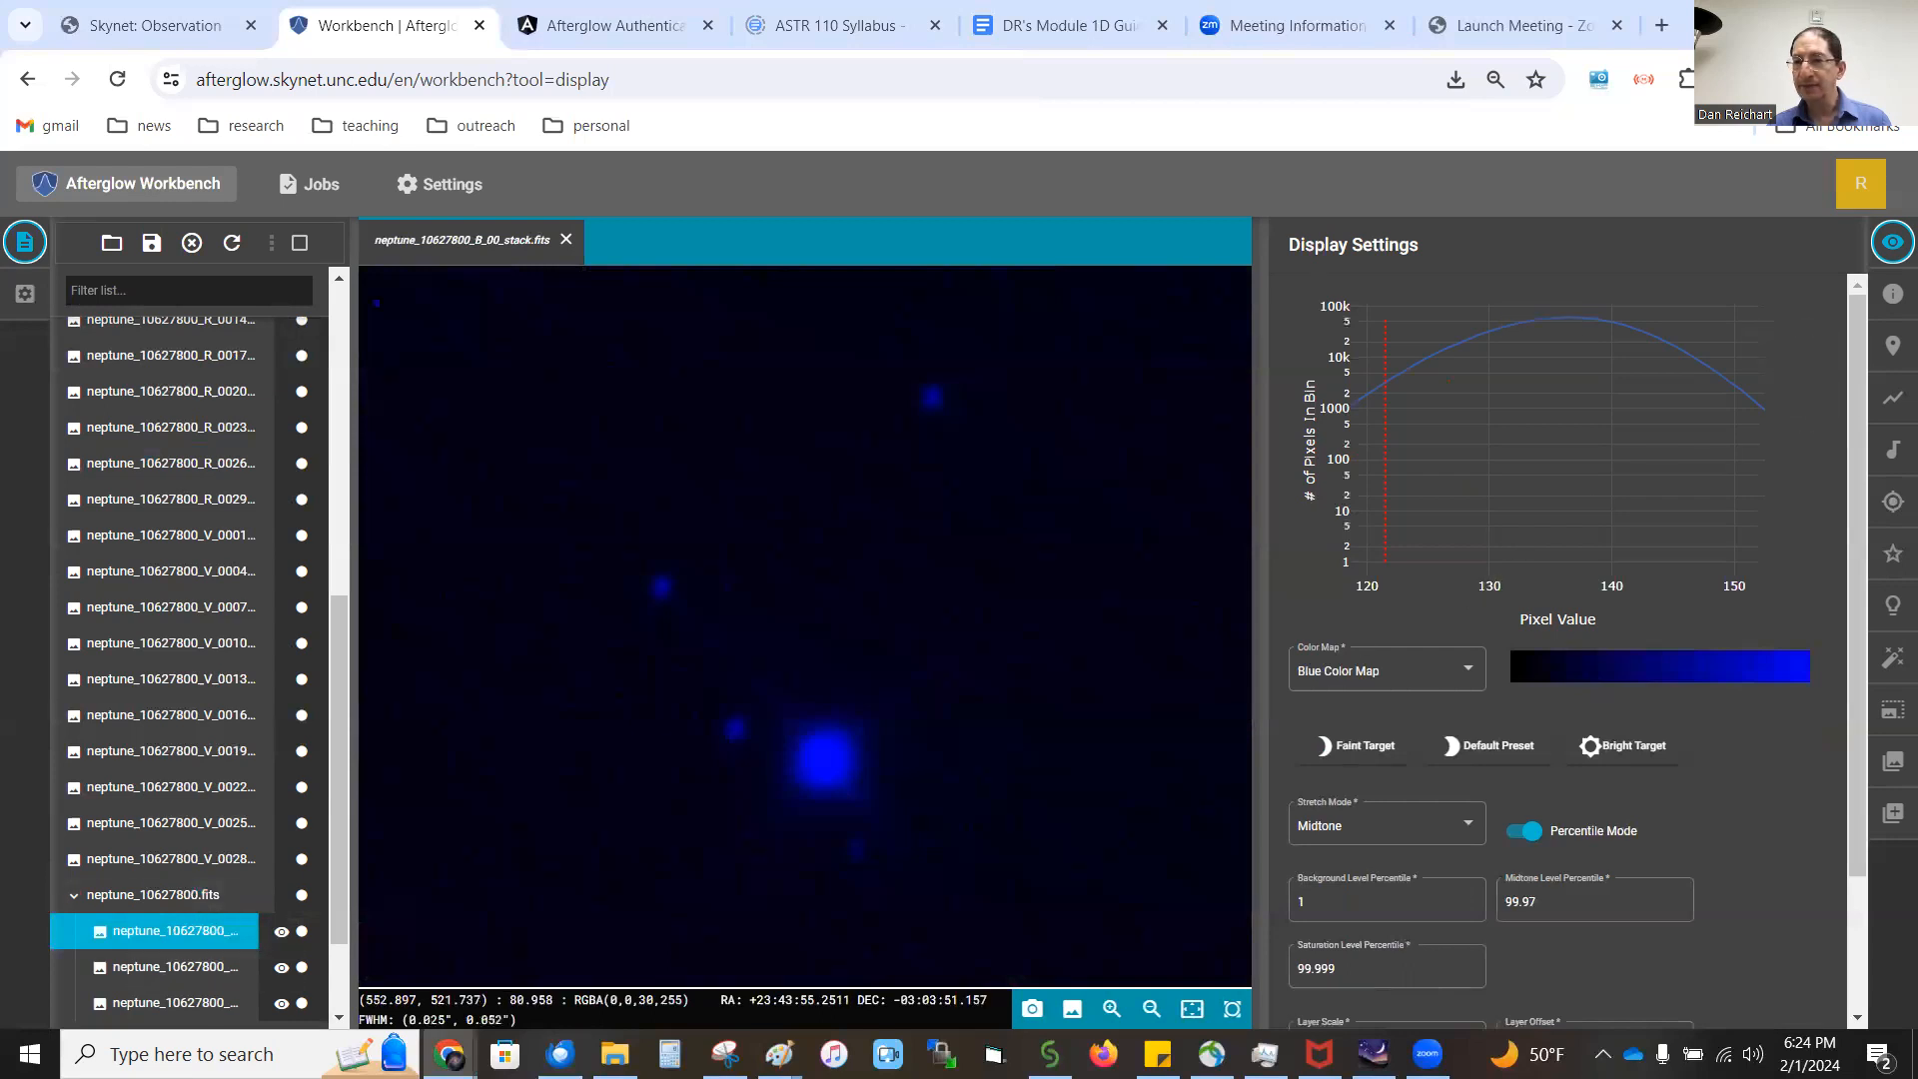
click(1891, 294)
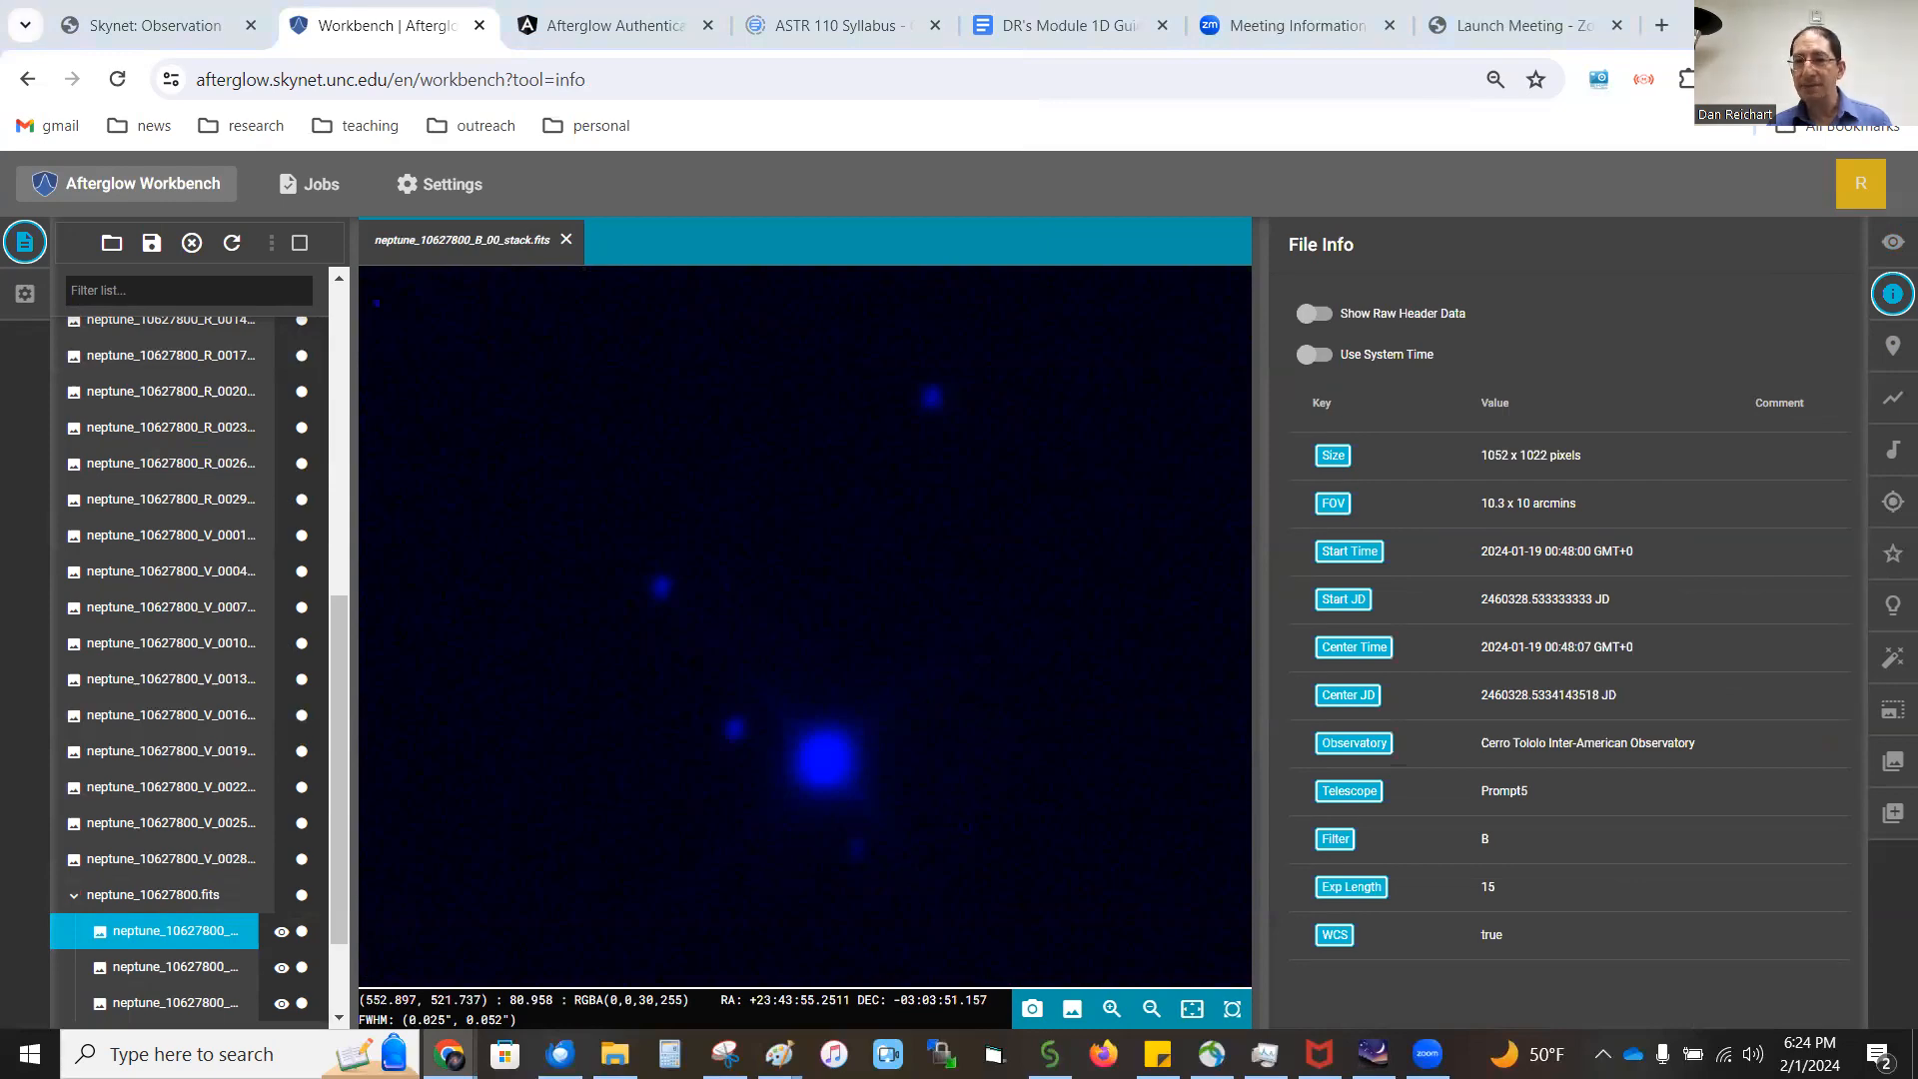
Step: Switch back to Stellarium and set the simulation date to 2024-1-19
key(alt+Tab)
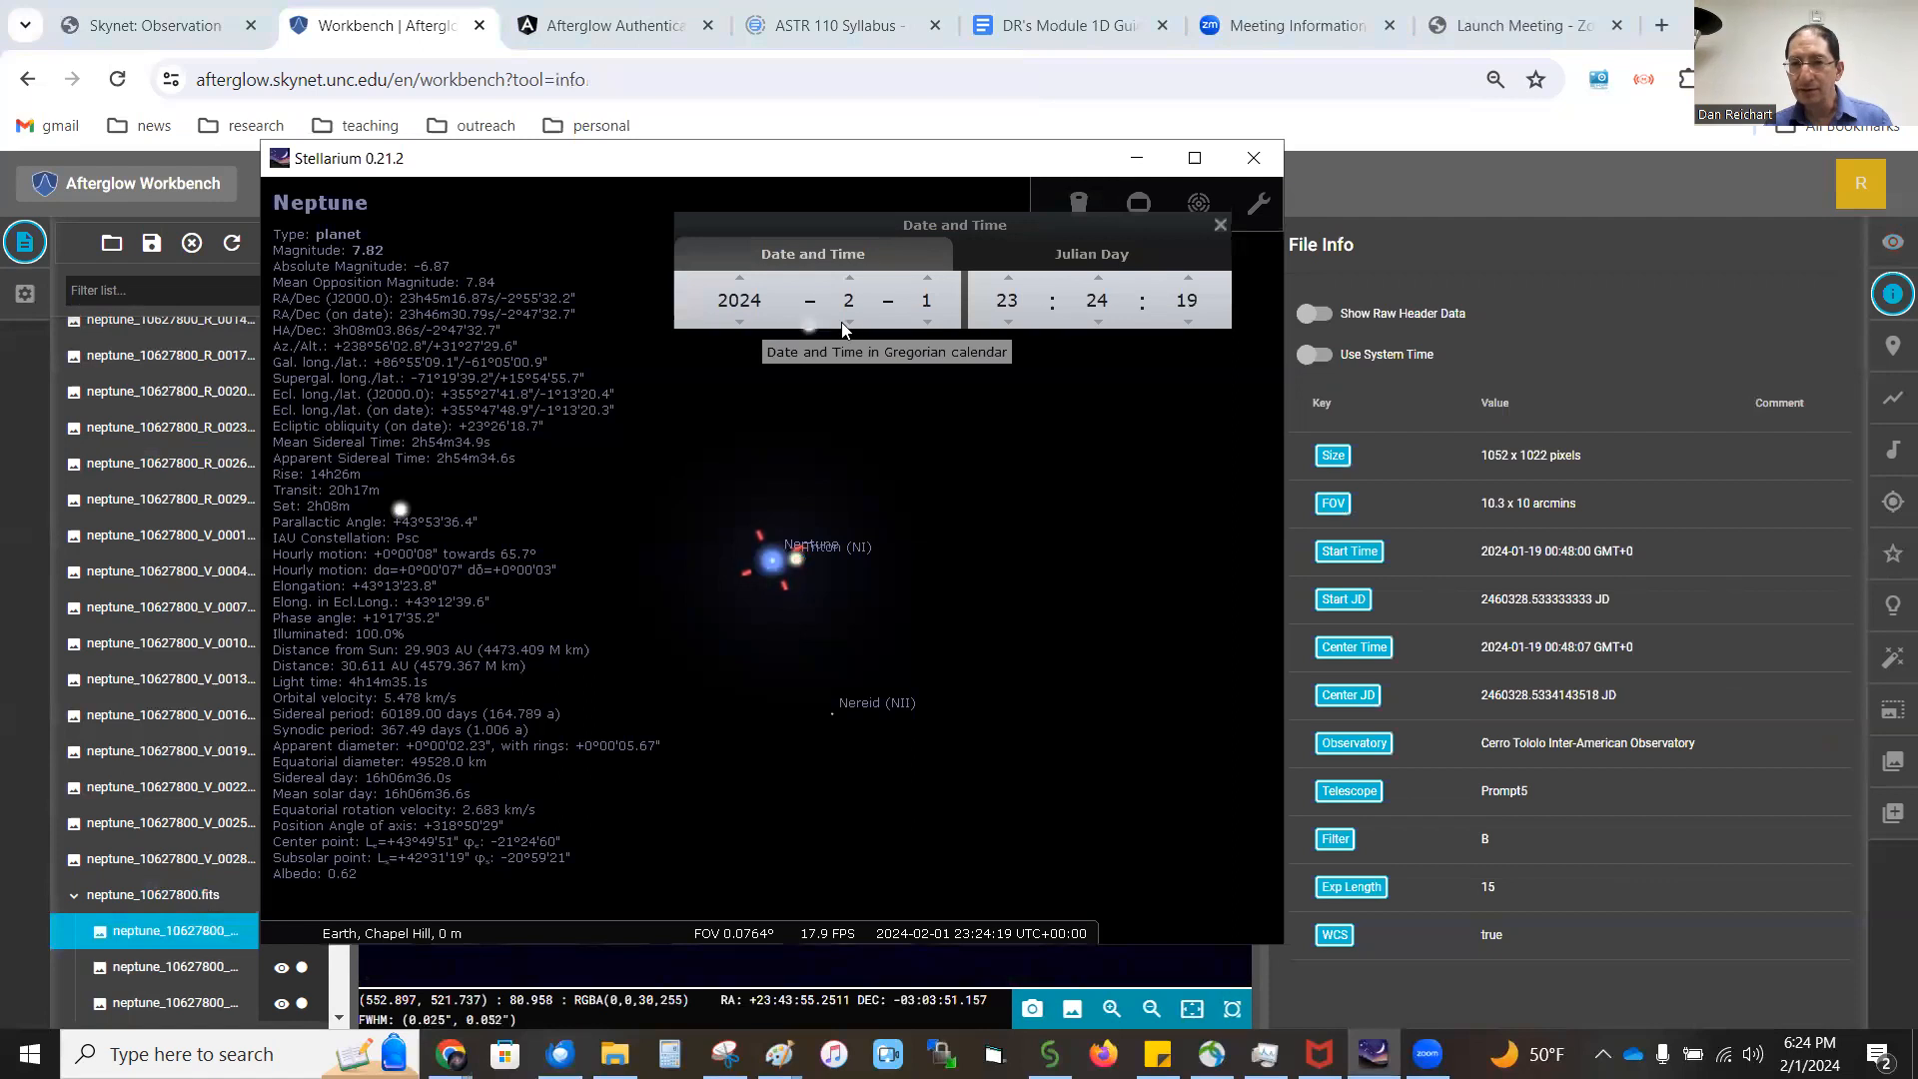
click(928, 320)
click(928, 320)
click(927, 320)
click(928, 321)
click(928, 320)
click(929, 321)
click(929, 322)
click(929, 322)
click(929, 321)
click(929, 322)
click(928, 322)
click(929, 321)
click(929, 322)
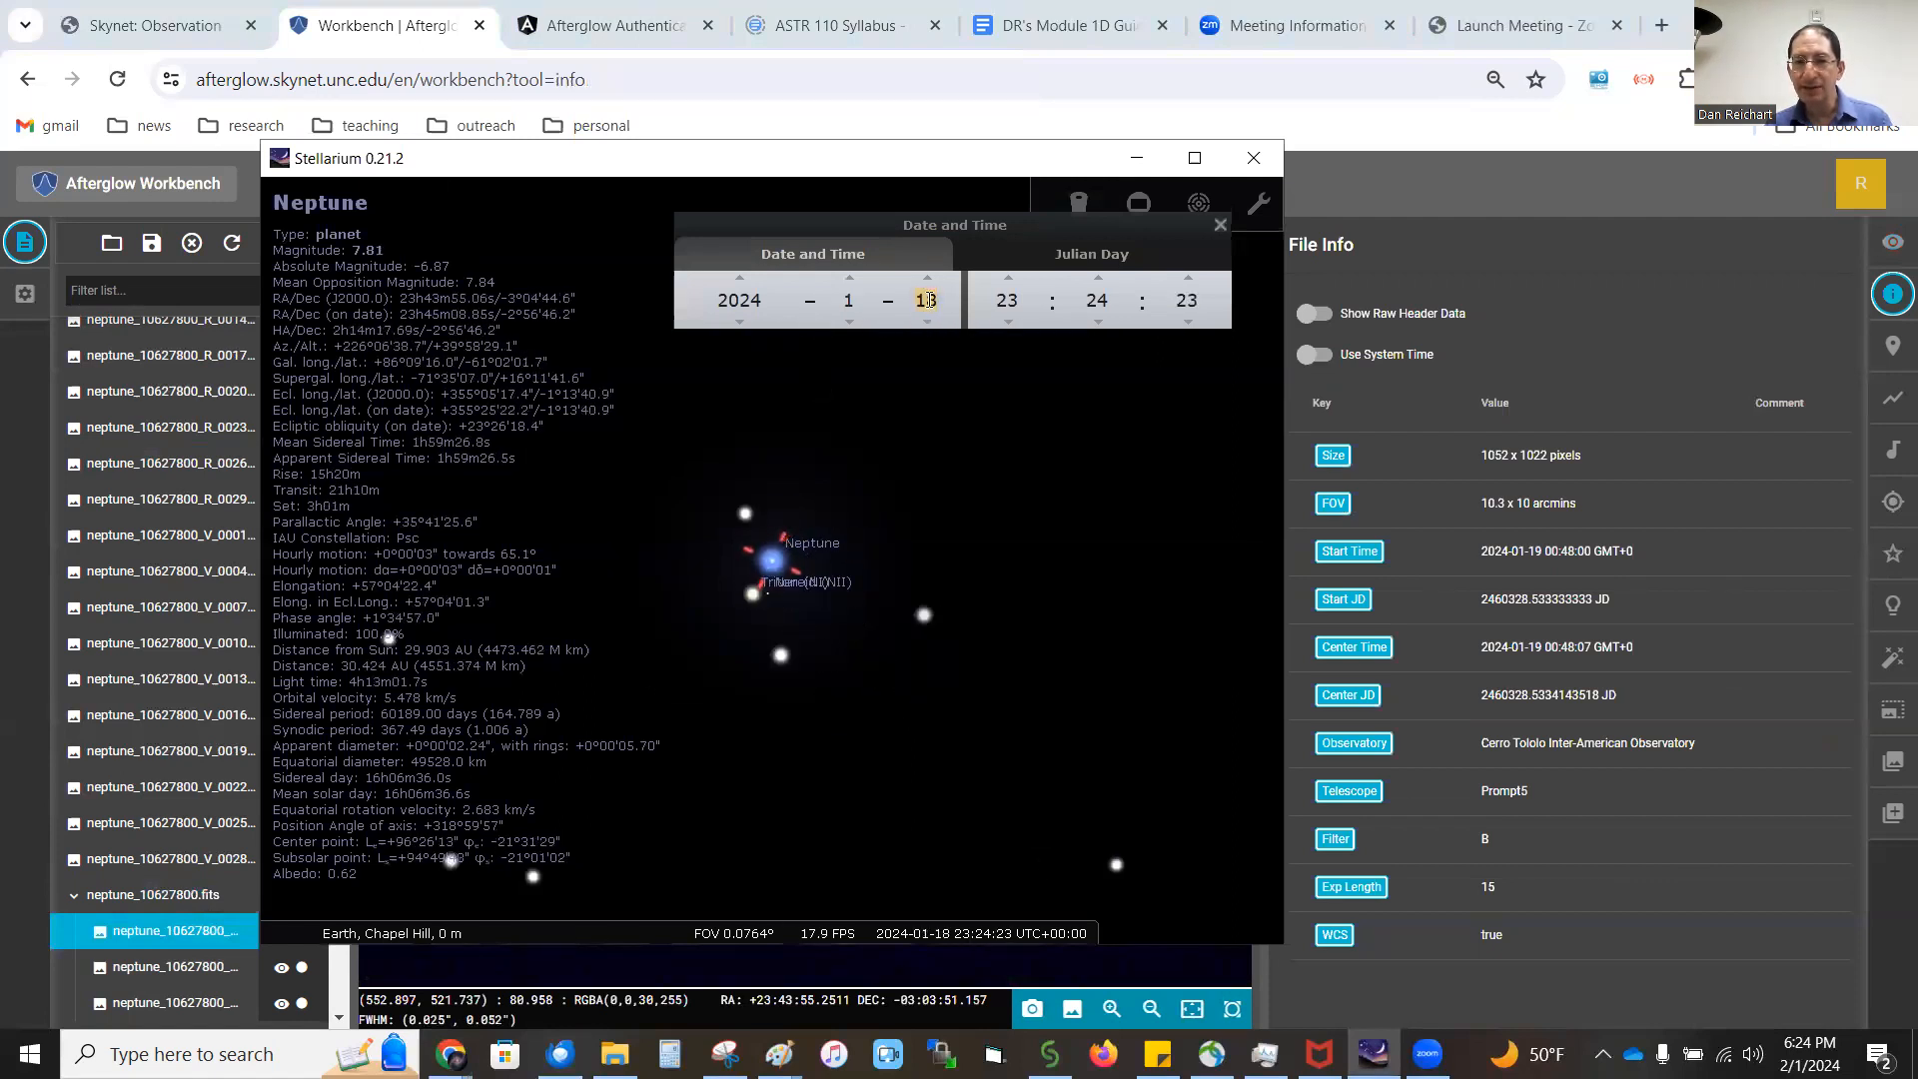
click(928, 280)
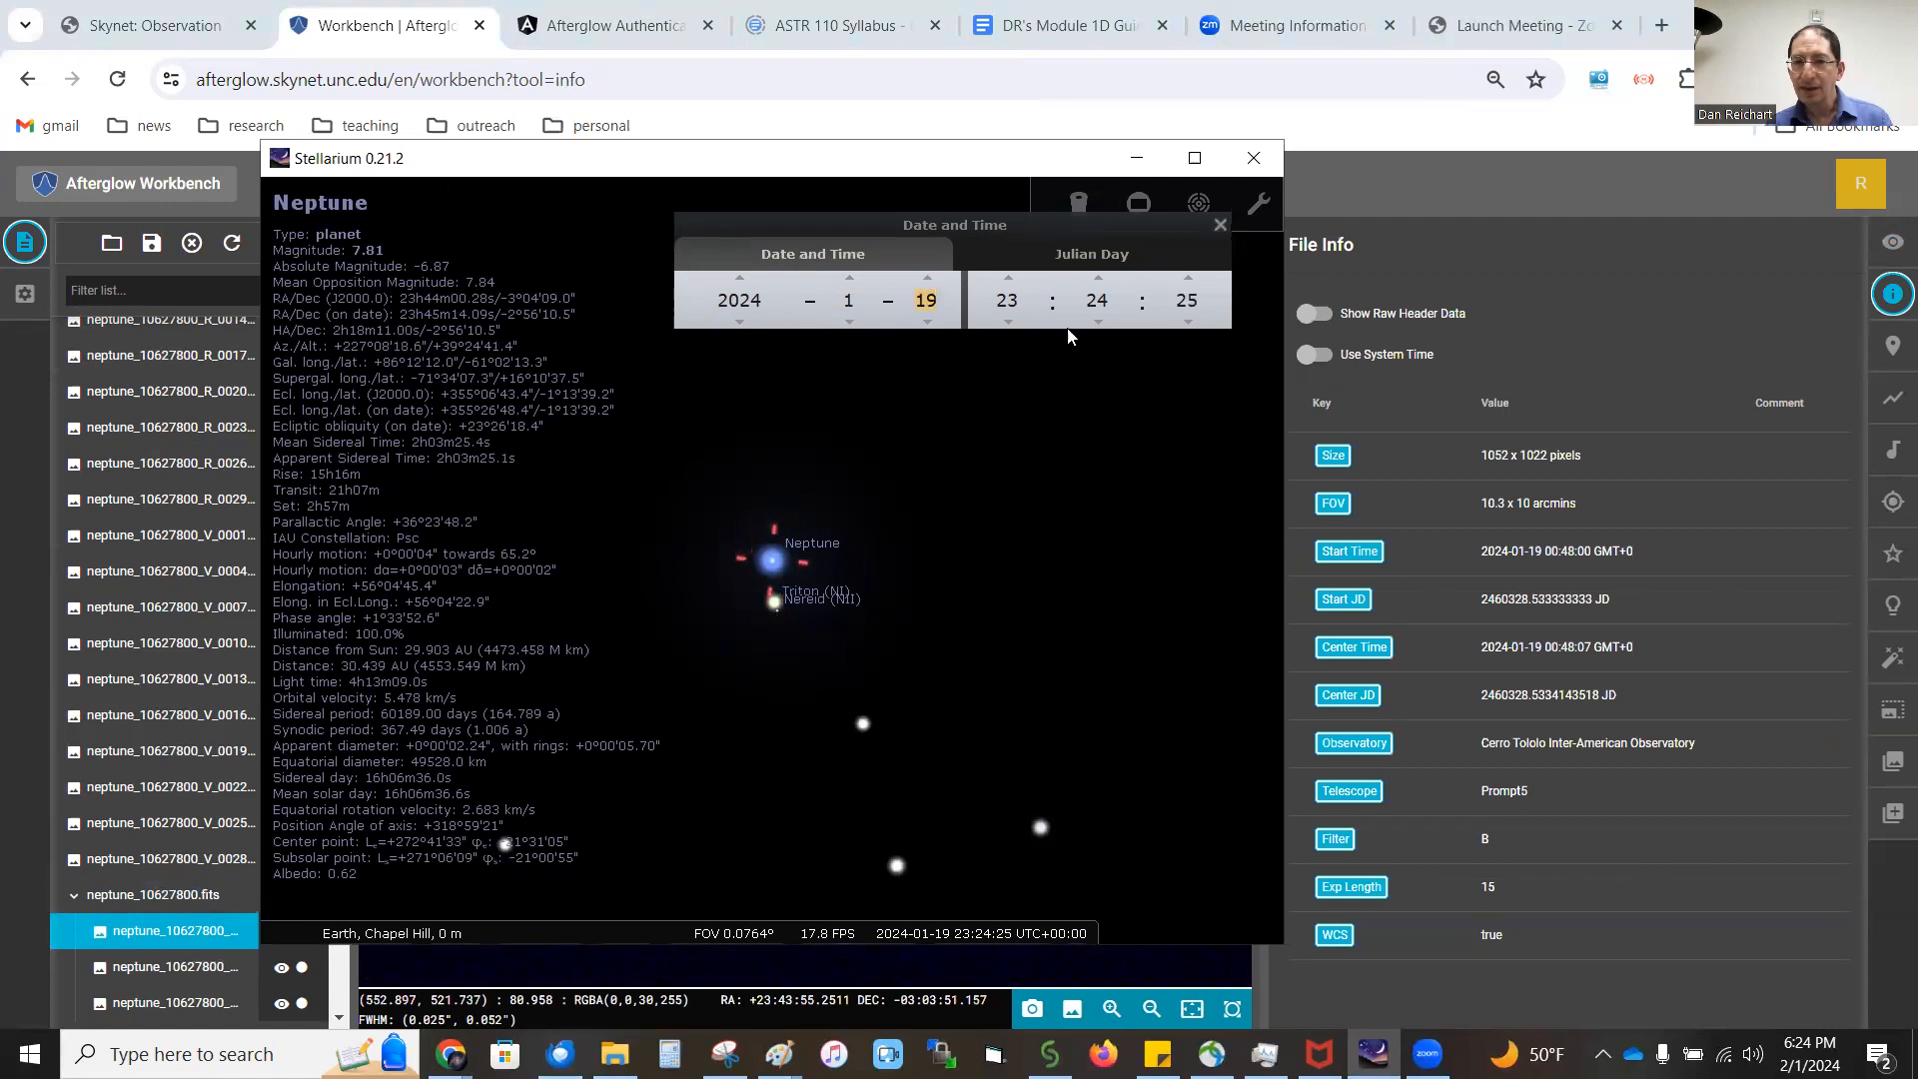
Step: Set the simulation time to 0:48, keeping the resulting date at 2024-1-19
click(928, 322)
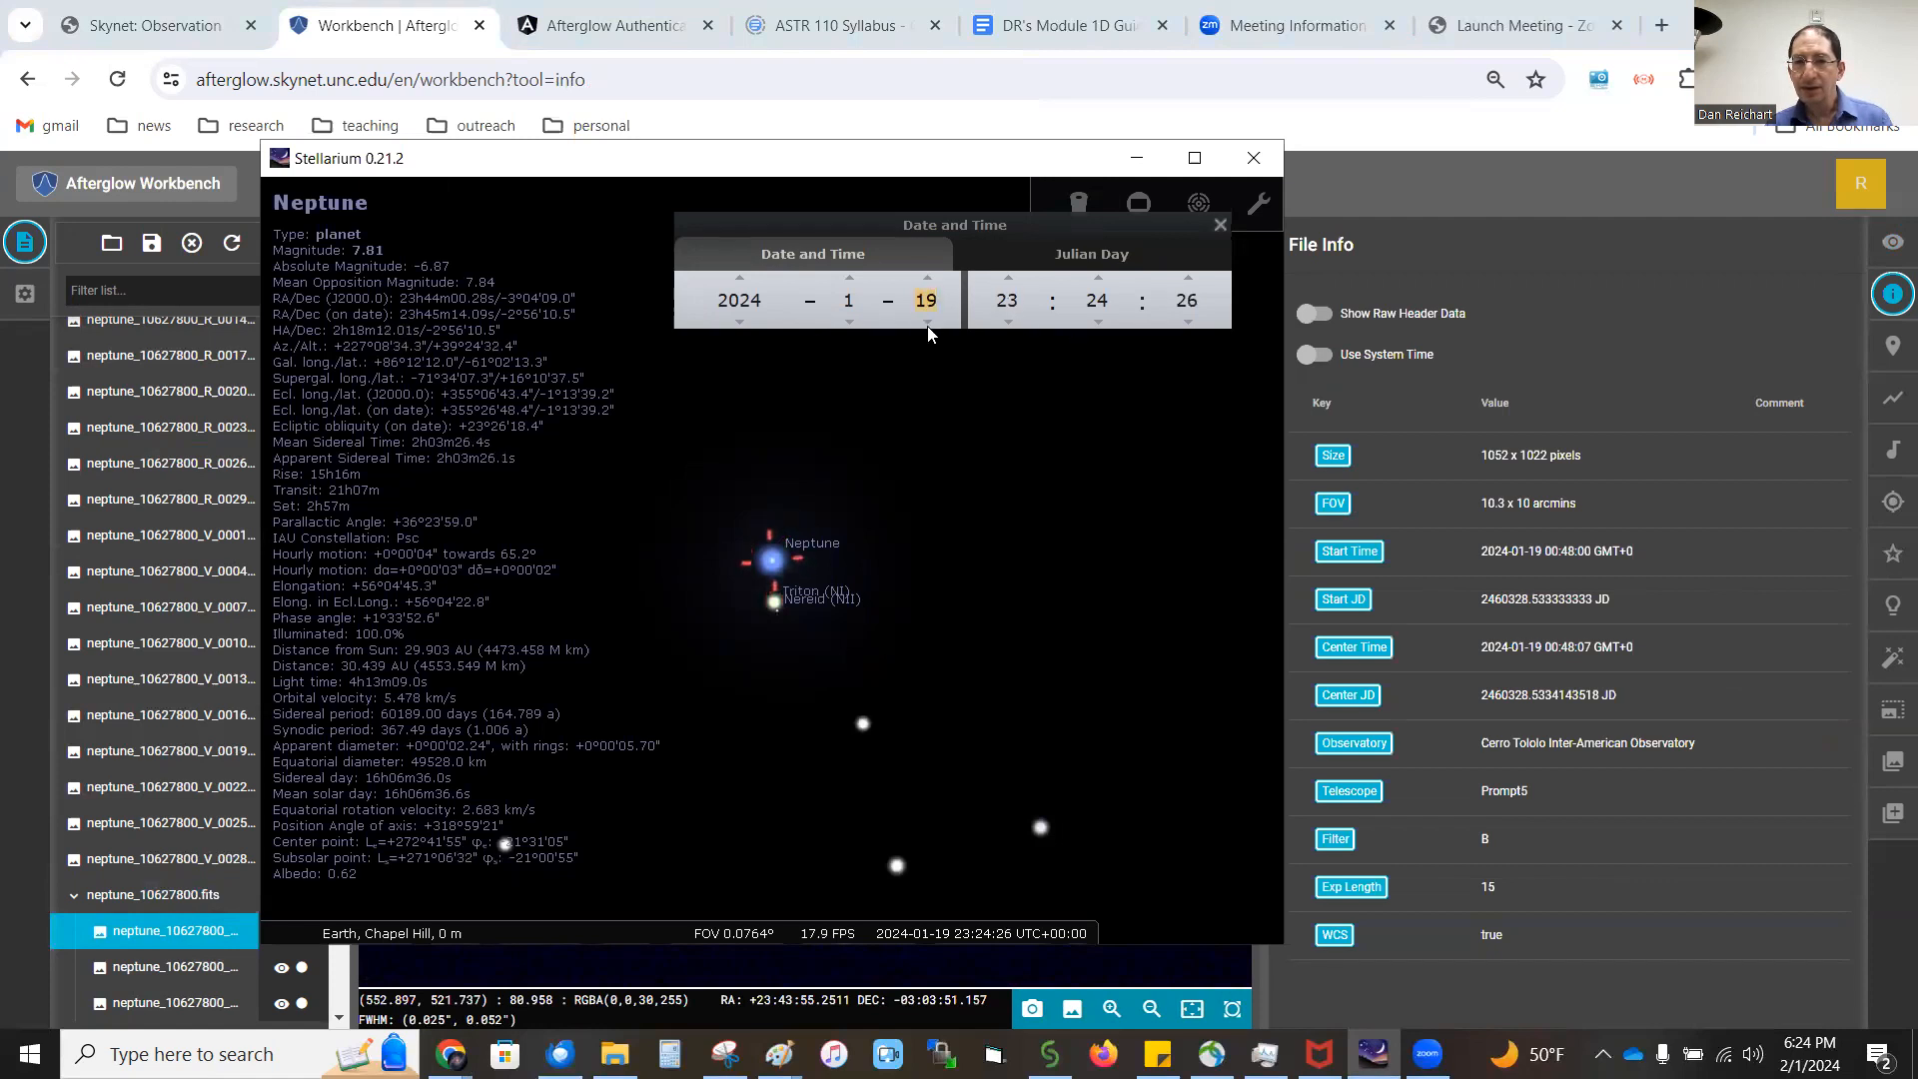
click(1008, 279)
click(1009, 279)
click(1009, 279)
click(1008, 322)
click(1008, 322)
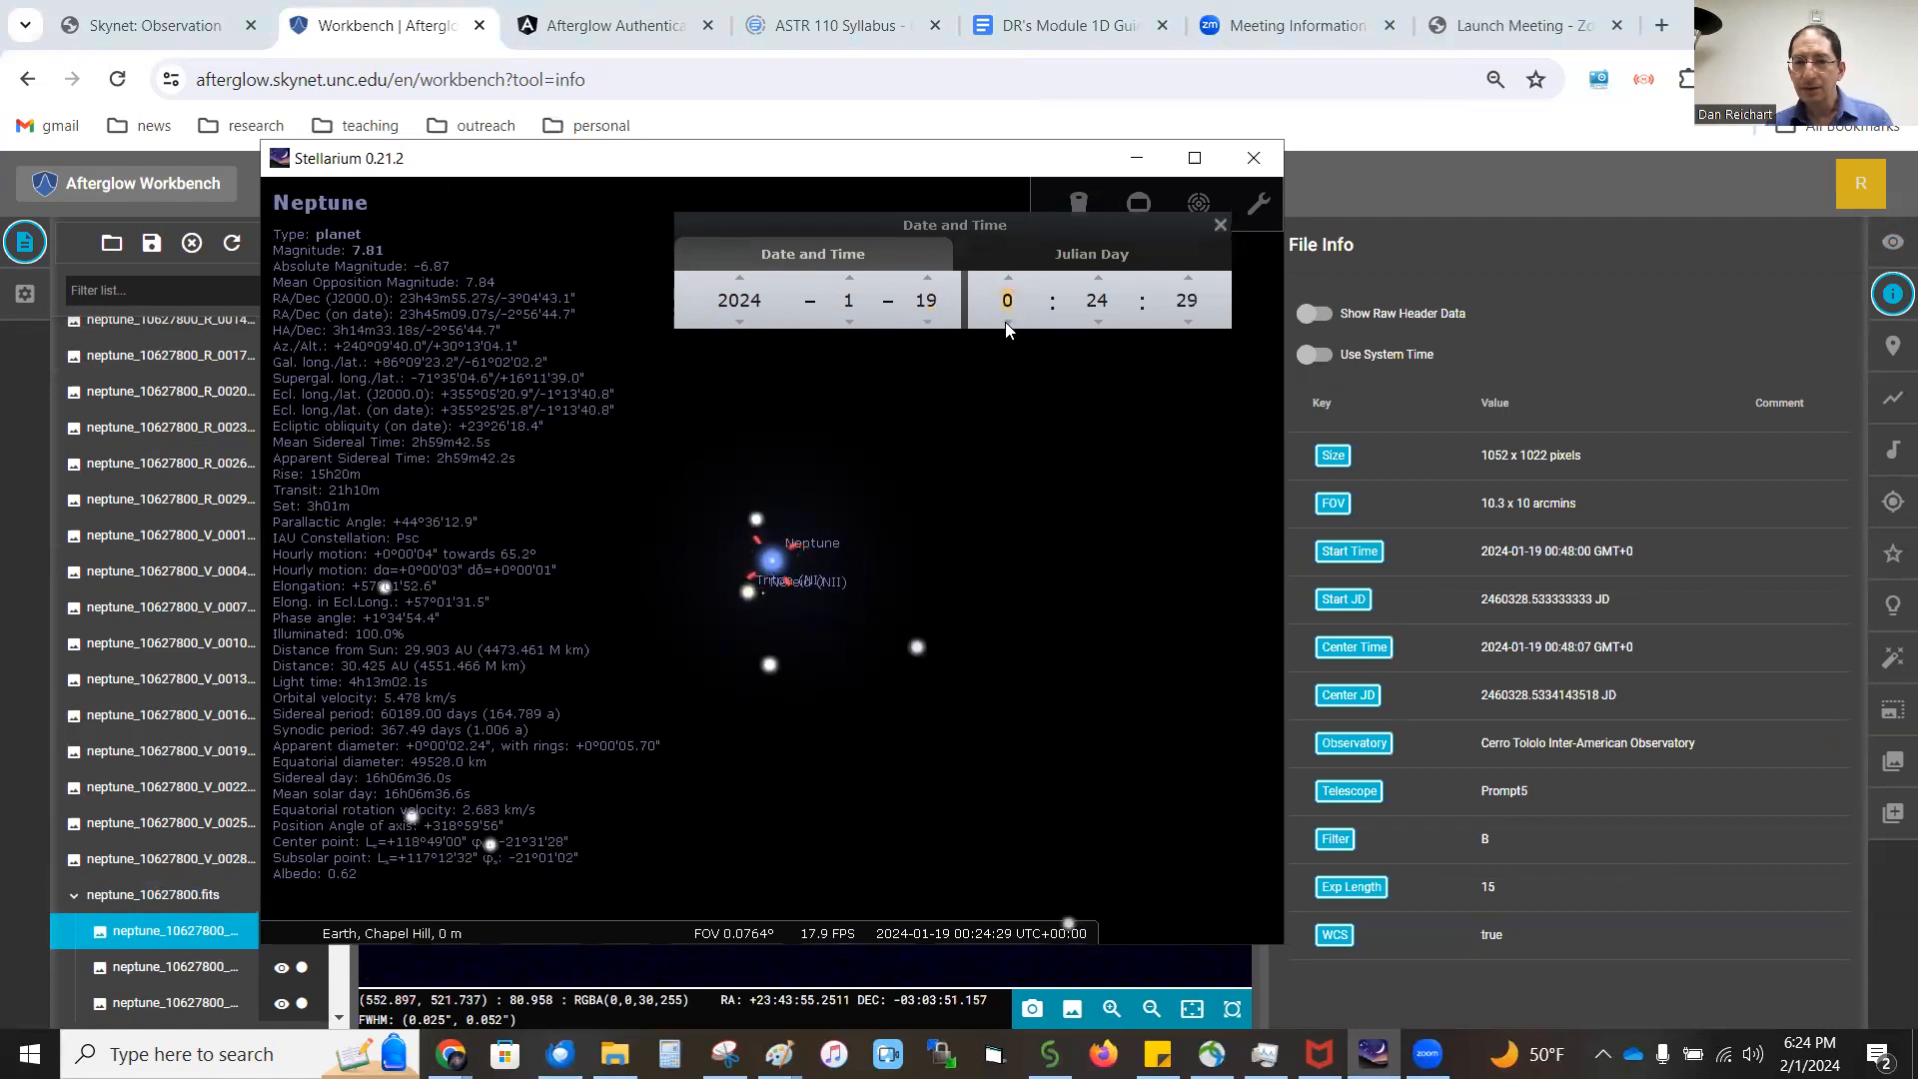
click(1091, 303)
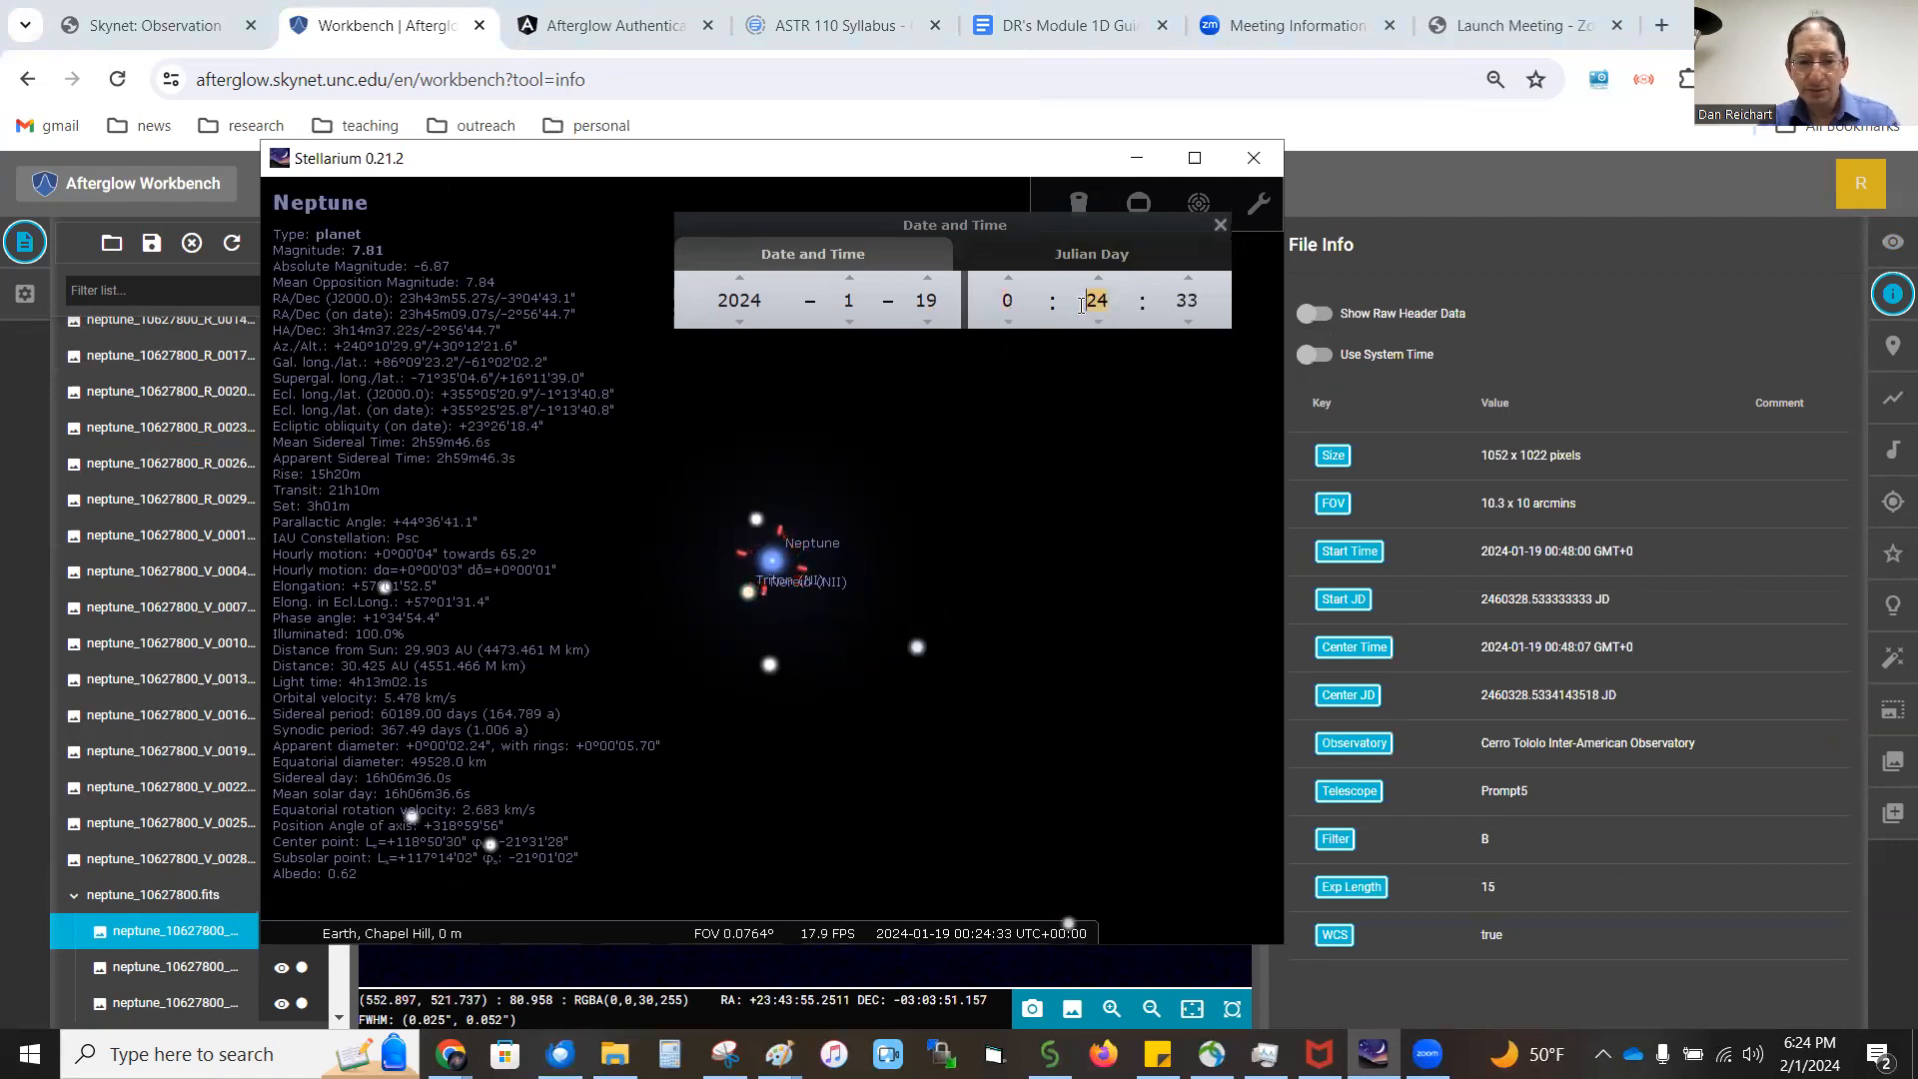
text(48)
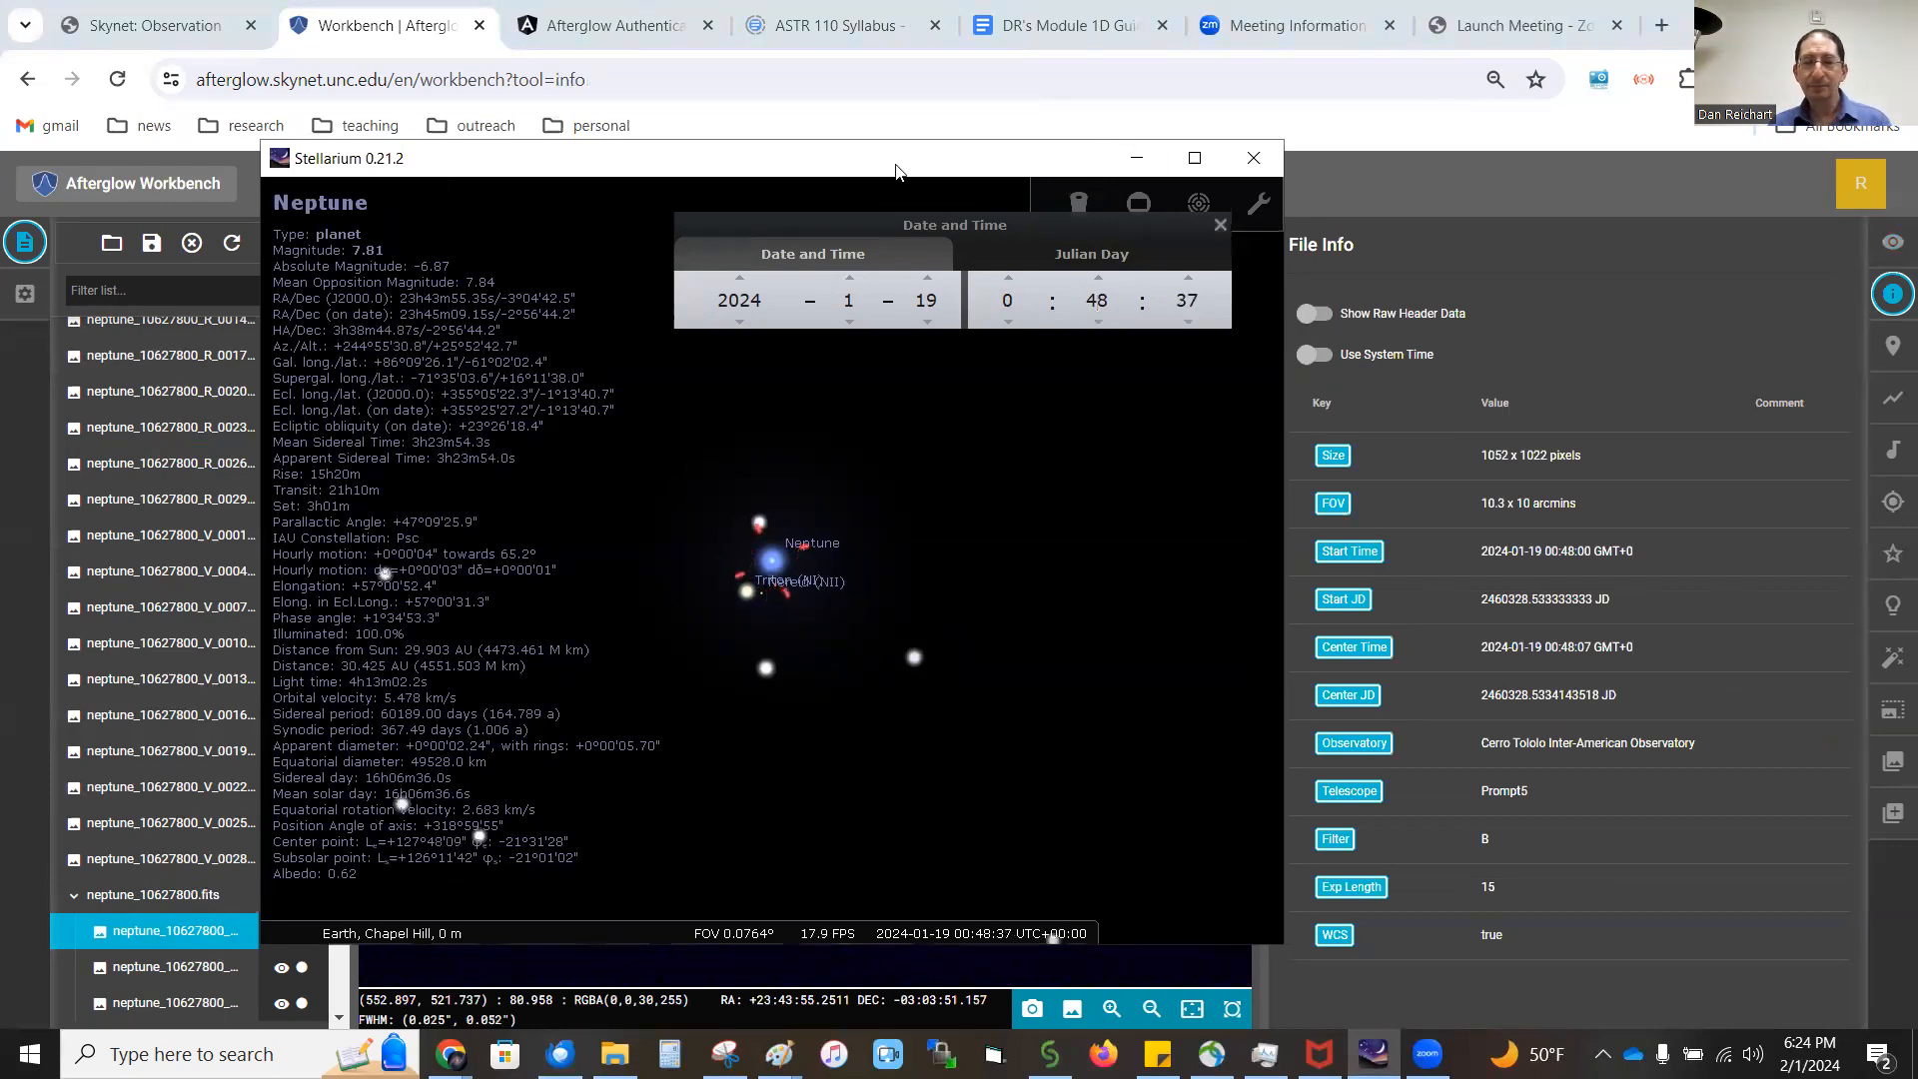
Step: Move Stellarium aside, select the neptune_10627800.fits composite in Afterglow, export it as a JPG and open the exported picture
drag(896, 172, 1740, 137)
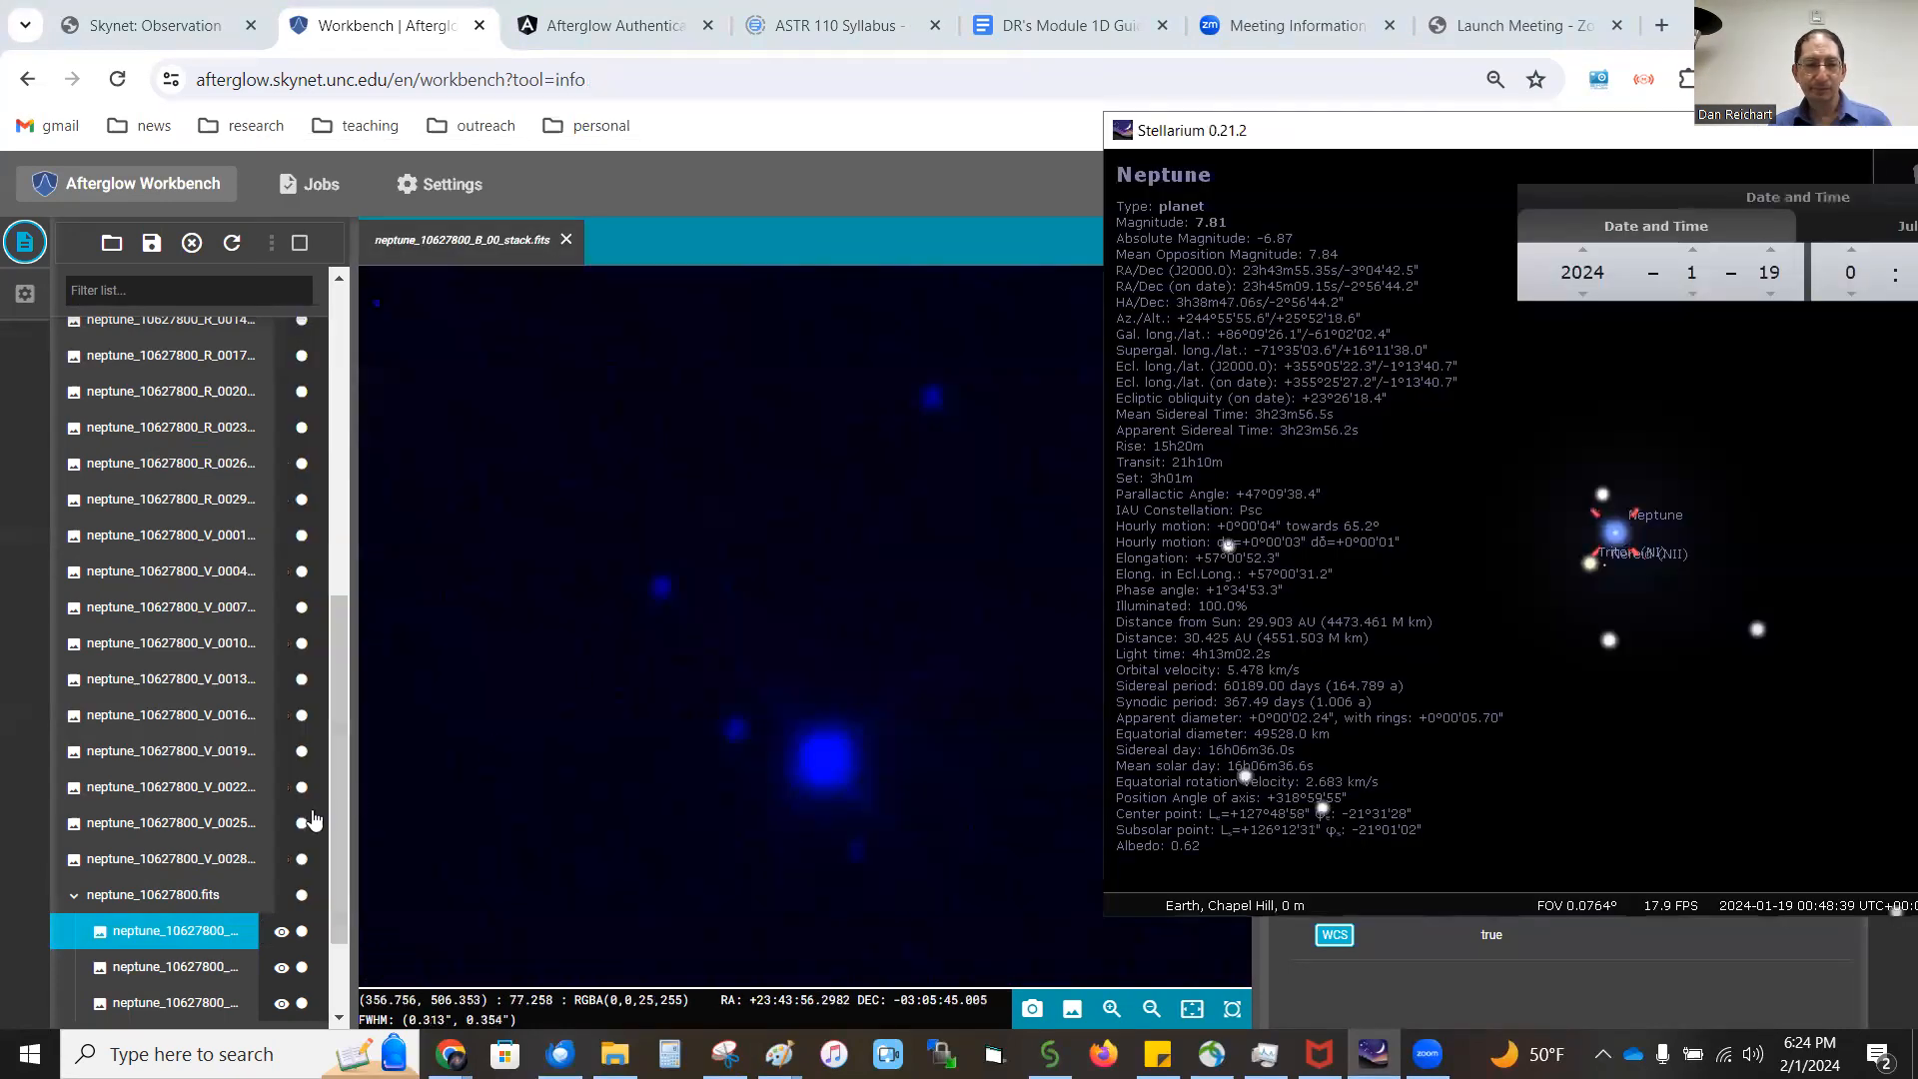
click(150, 896)
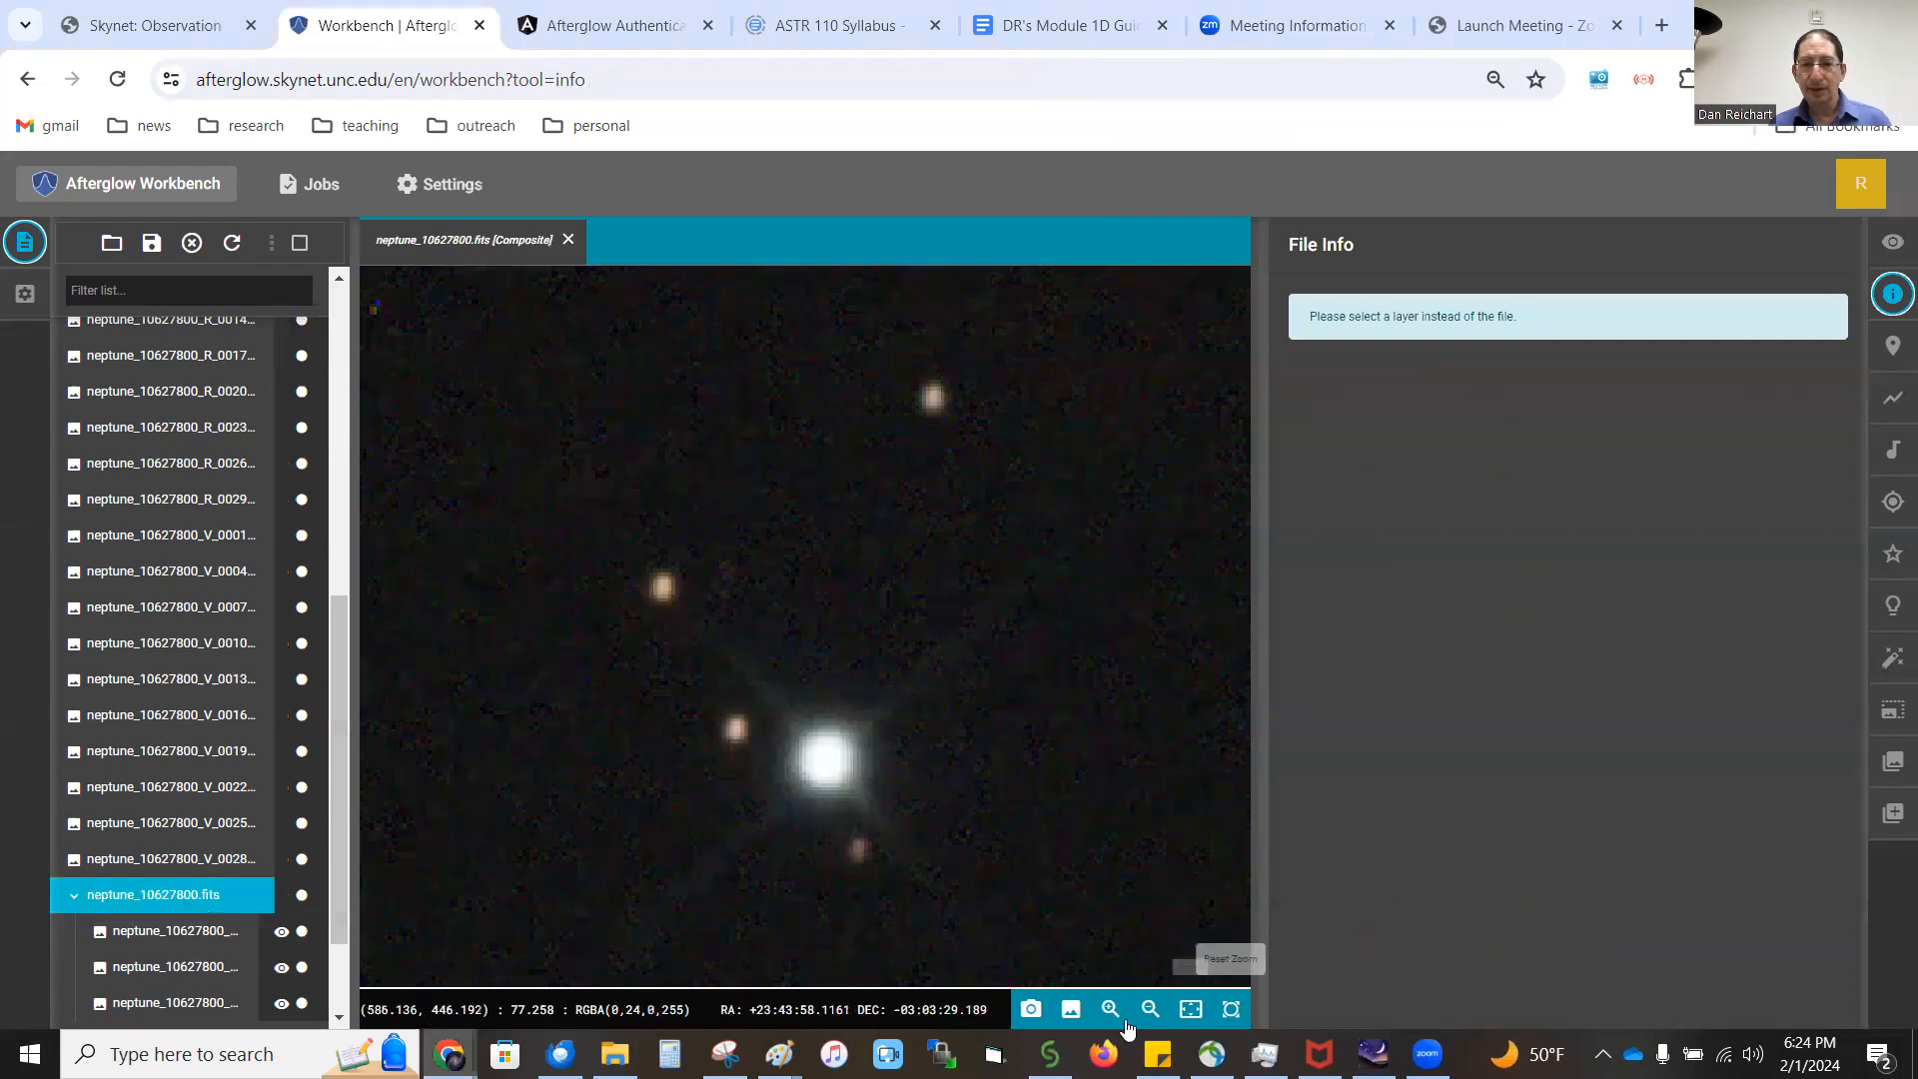
click(1069, 1010)
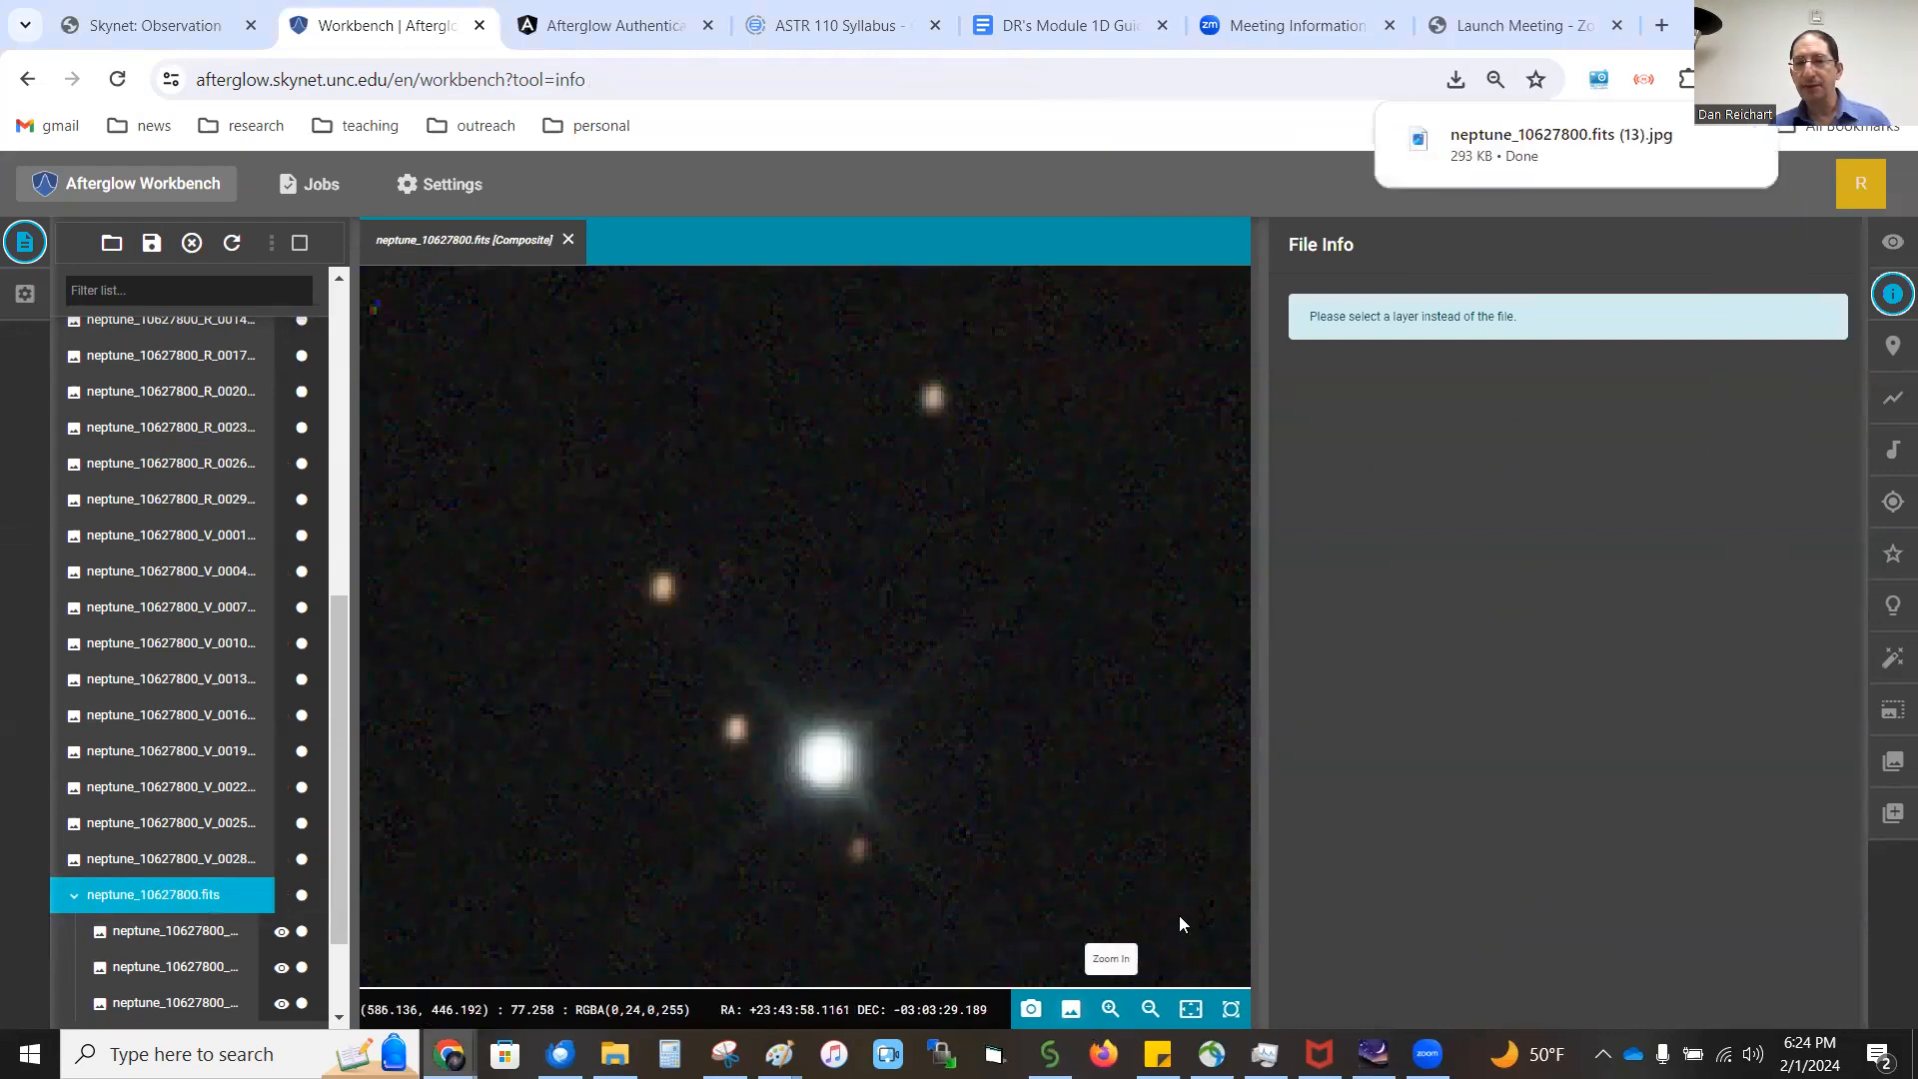
click(1558, 140)
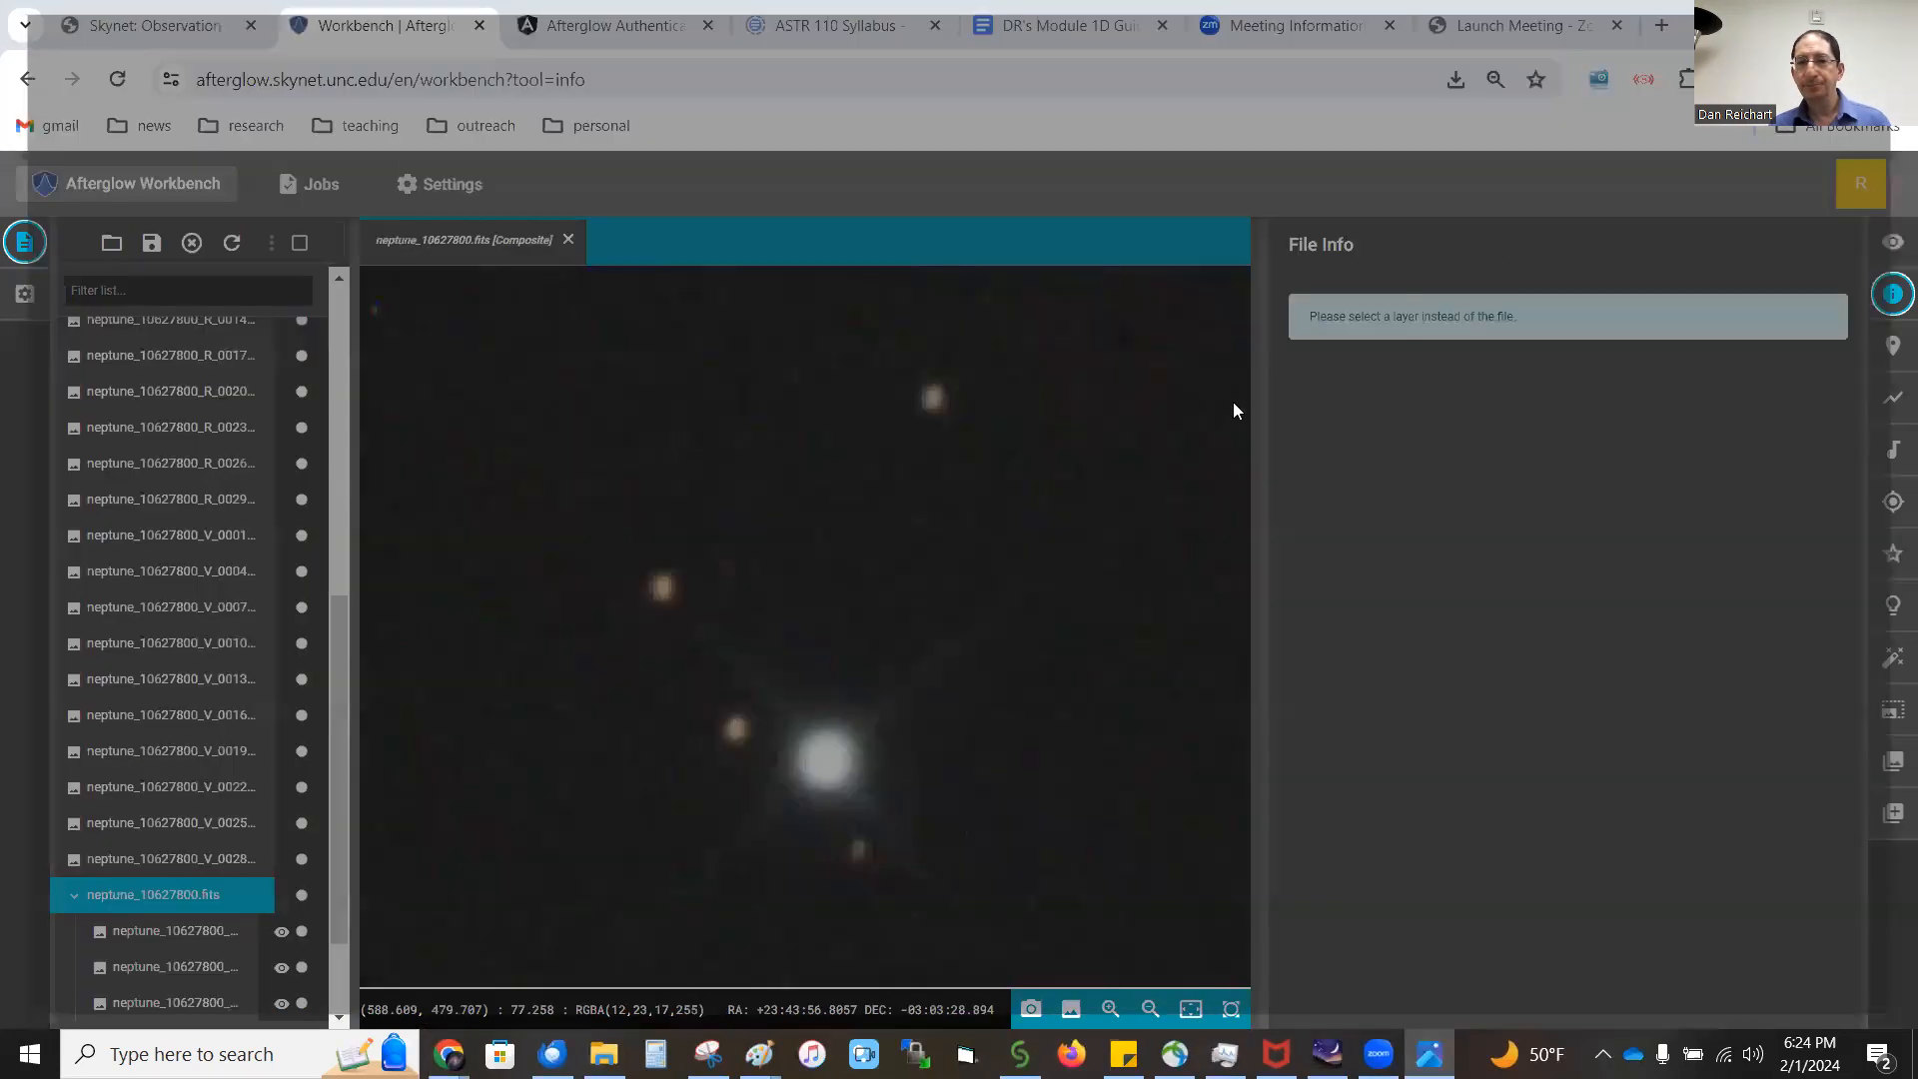
Step: Reduce the picture viewer to a smaller window and enlarge the area around Neptune for comparison
scroll(919, 519, up, 10)
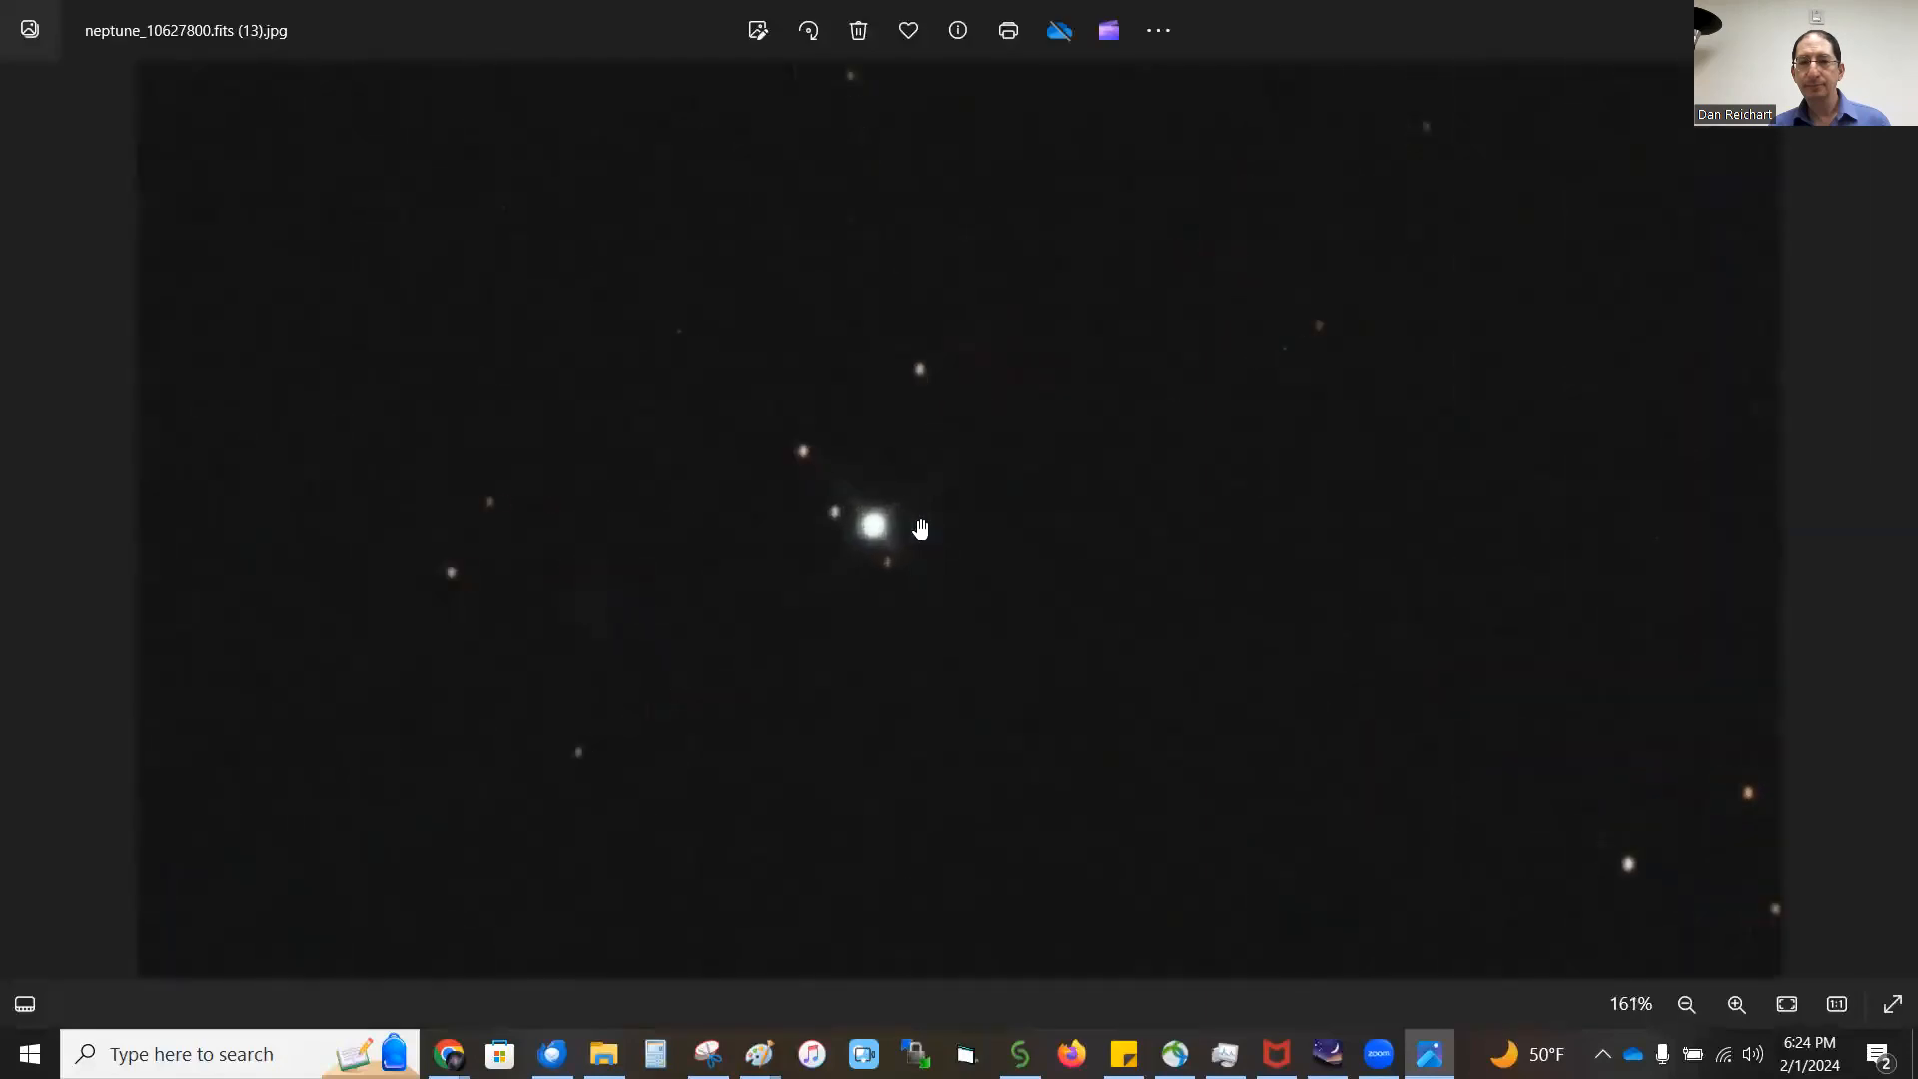
scroll(827, 517, down, 5)
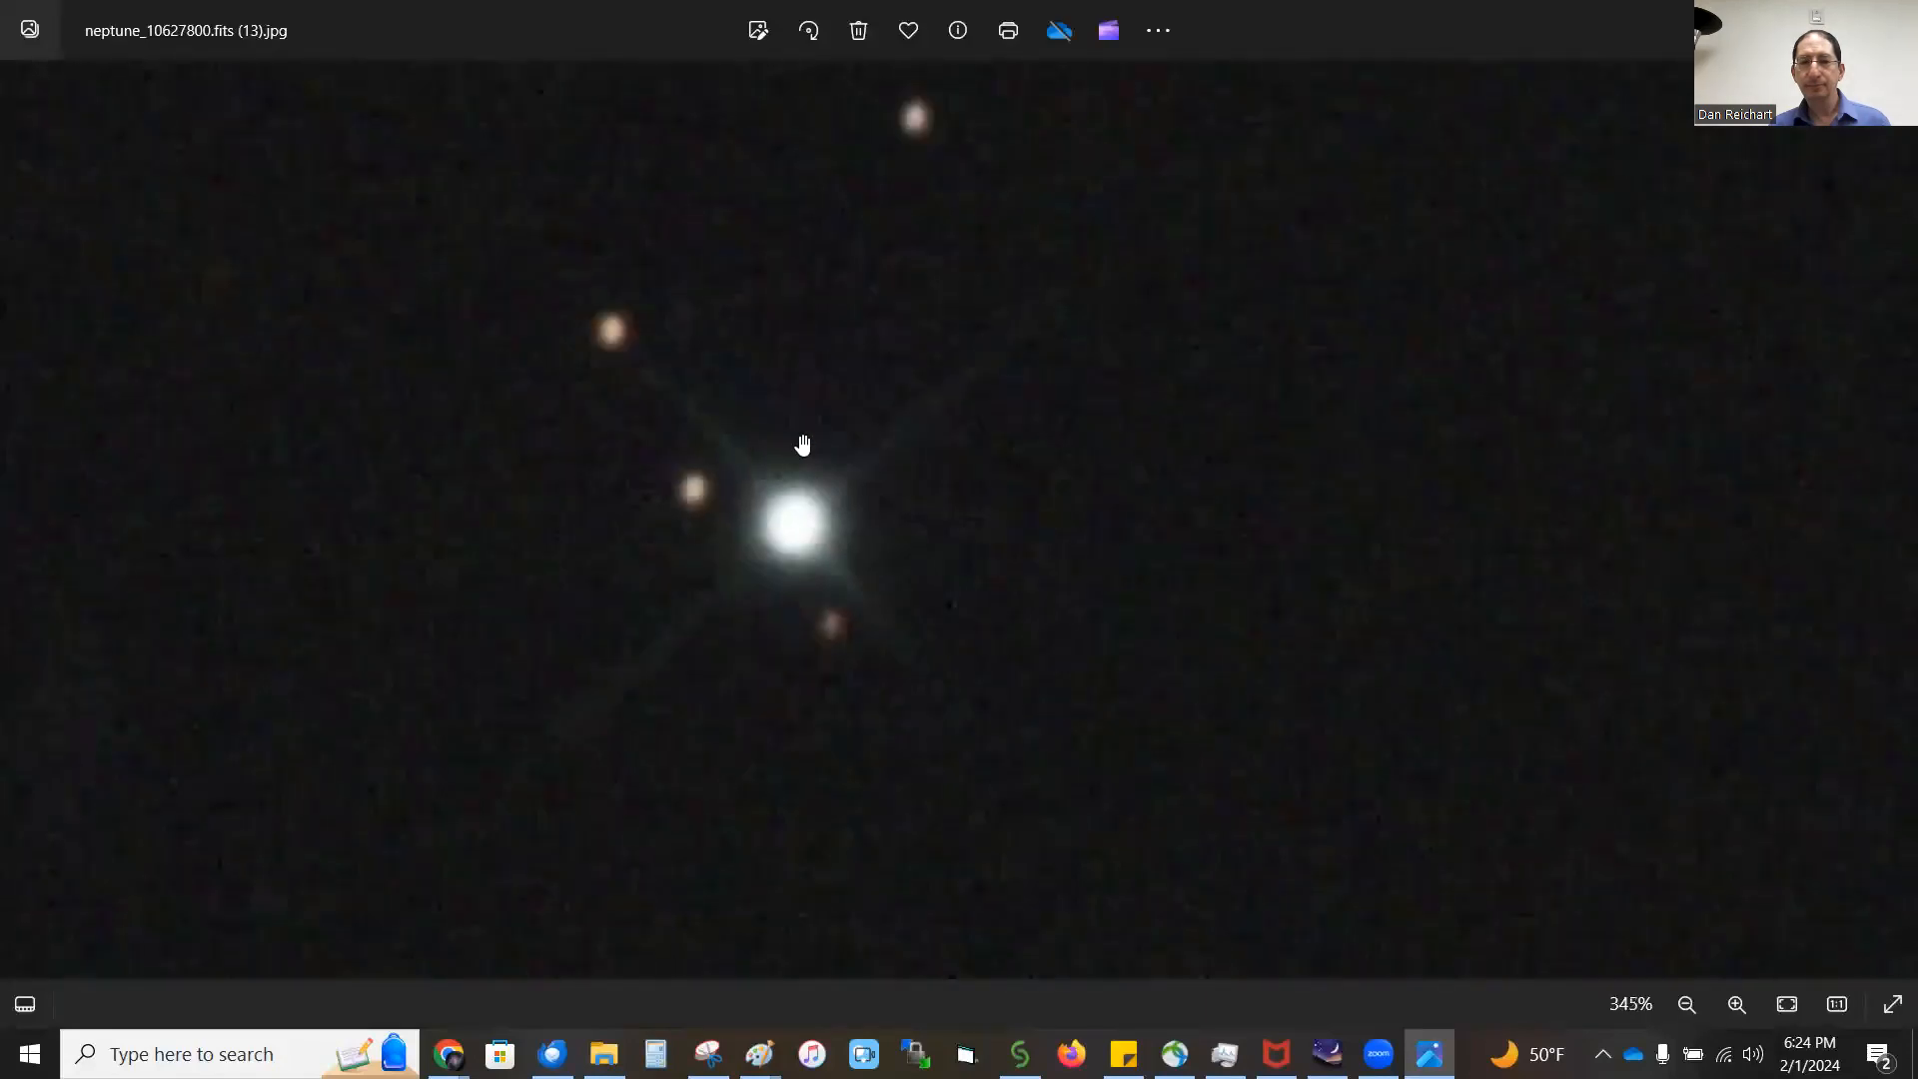
double_click(606, 36)
drag(339, 290, 552, 513)
scroll(467, 518, up, 2)
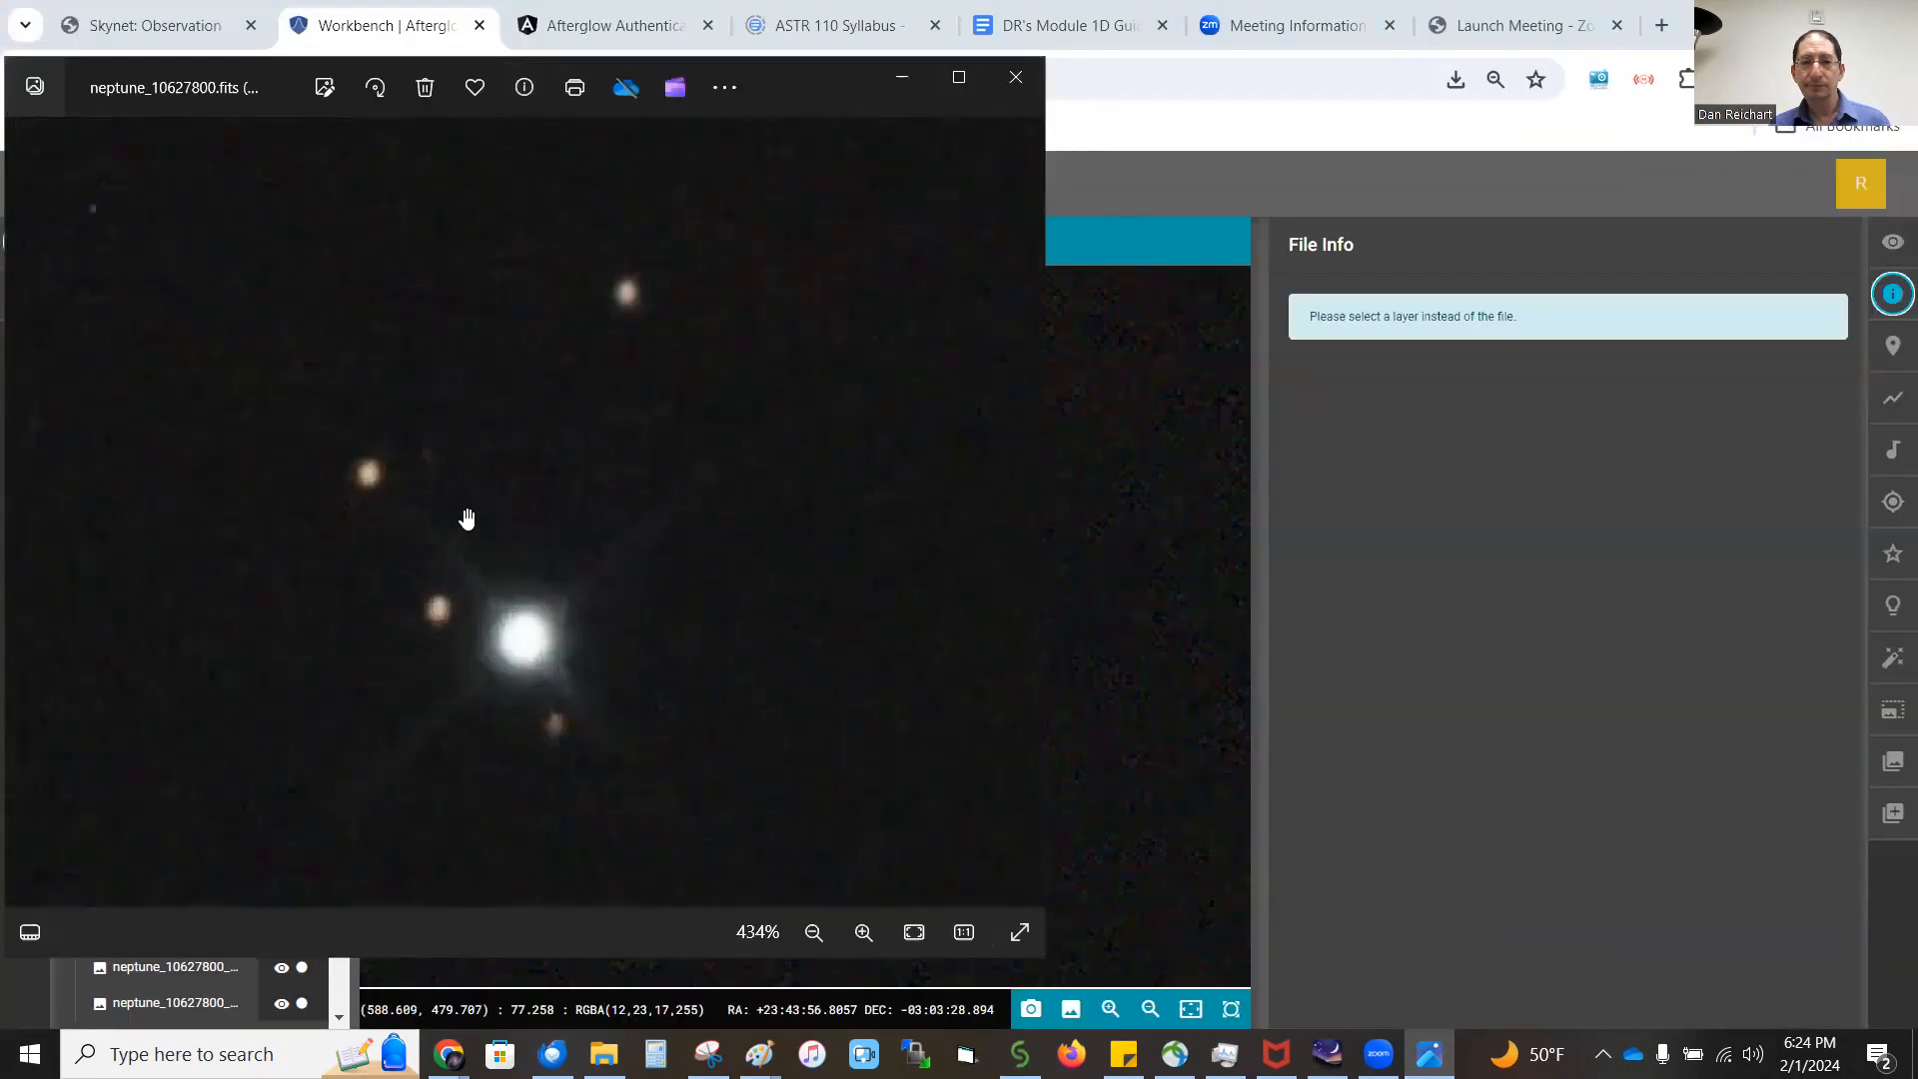
scroll(466, 518, up, 1)
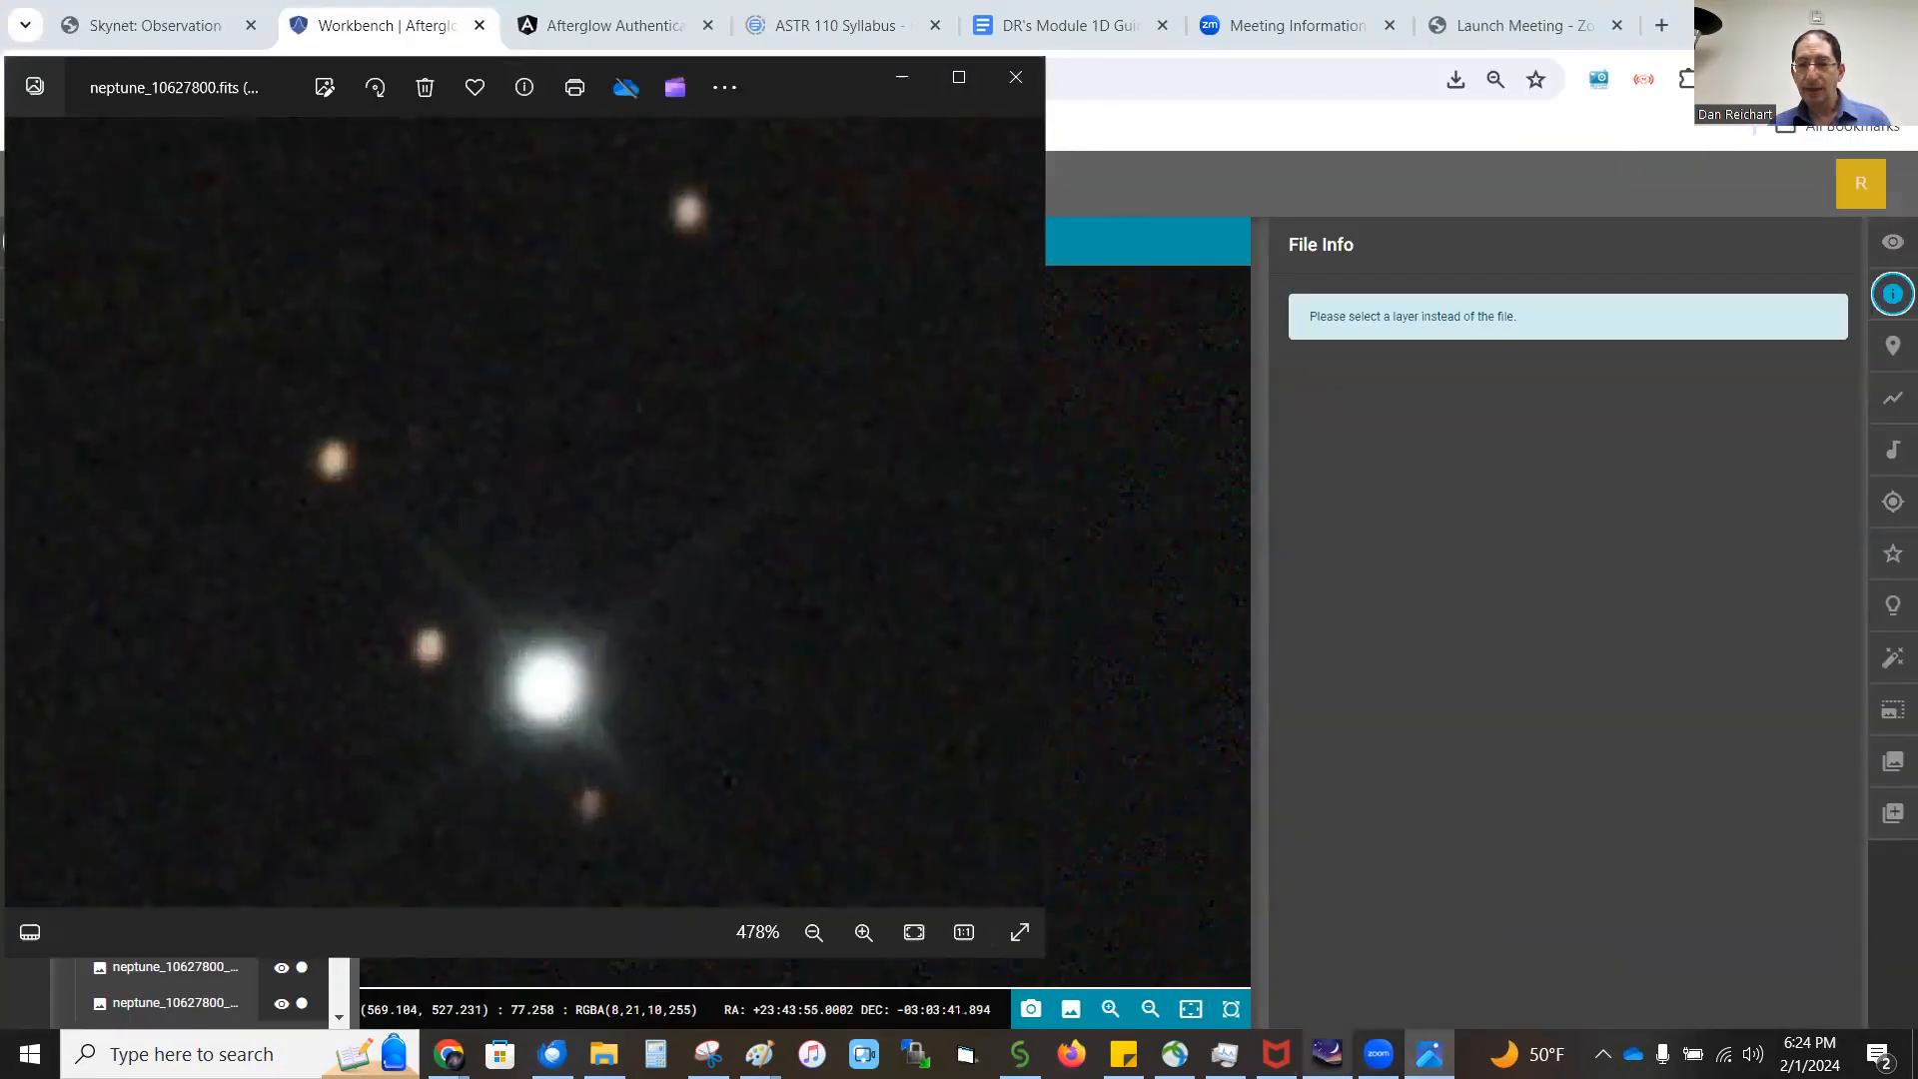
Step: Bring Stellarium up beside the picture viewer, open the exported Neptune picture for editing and flip it vertically
click(1326, 1054)
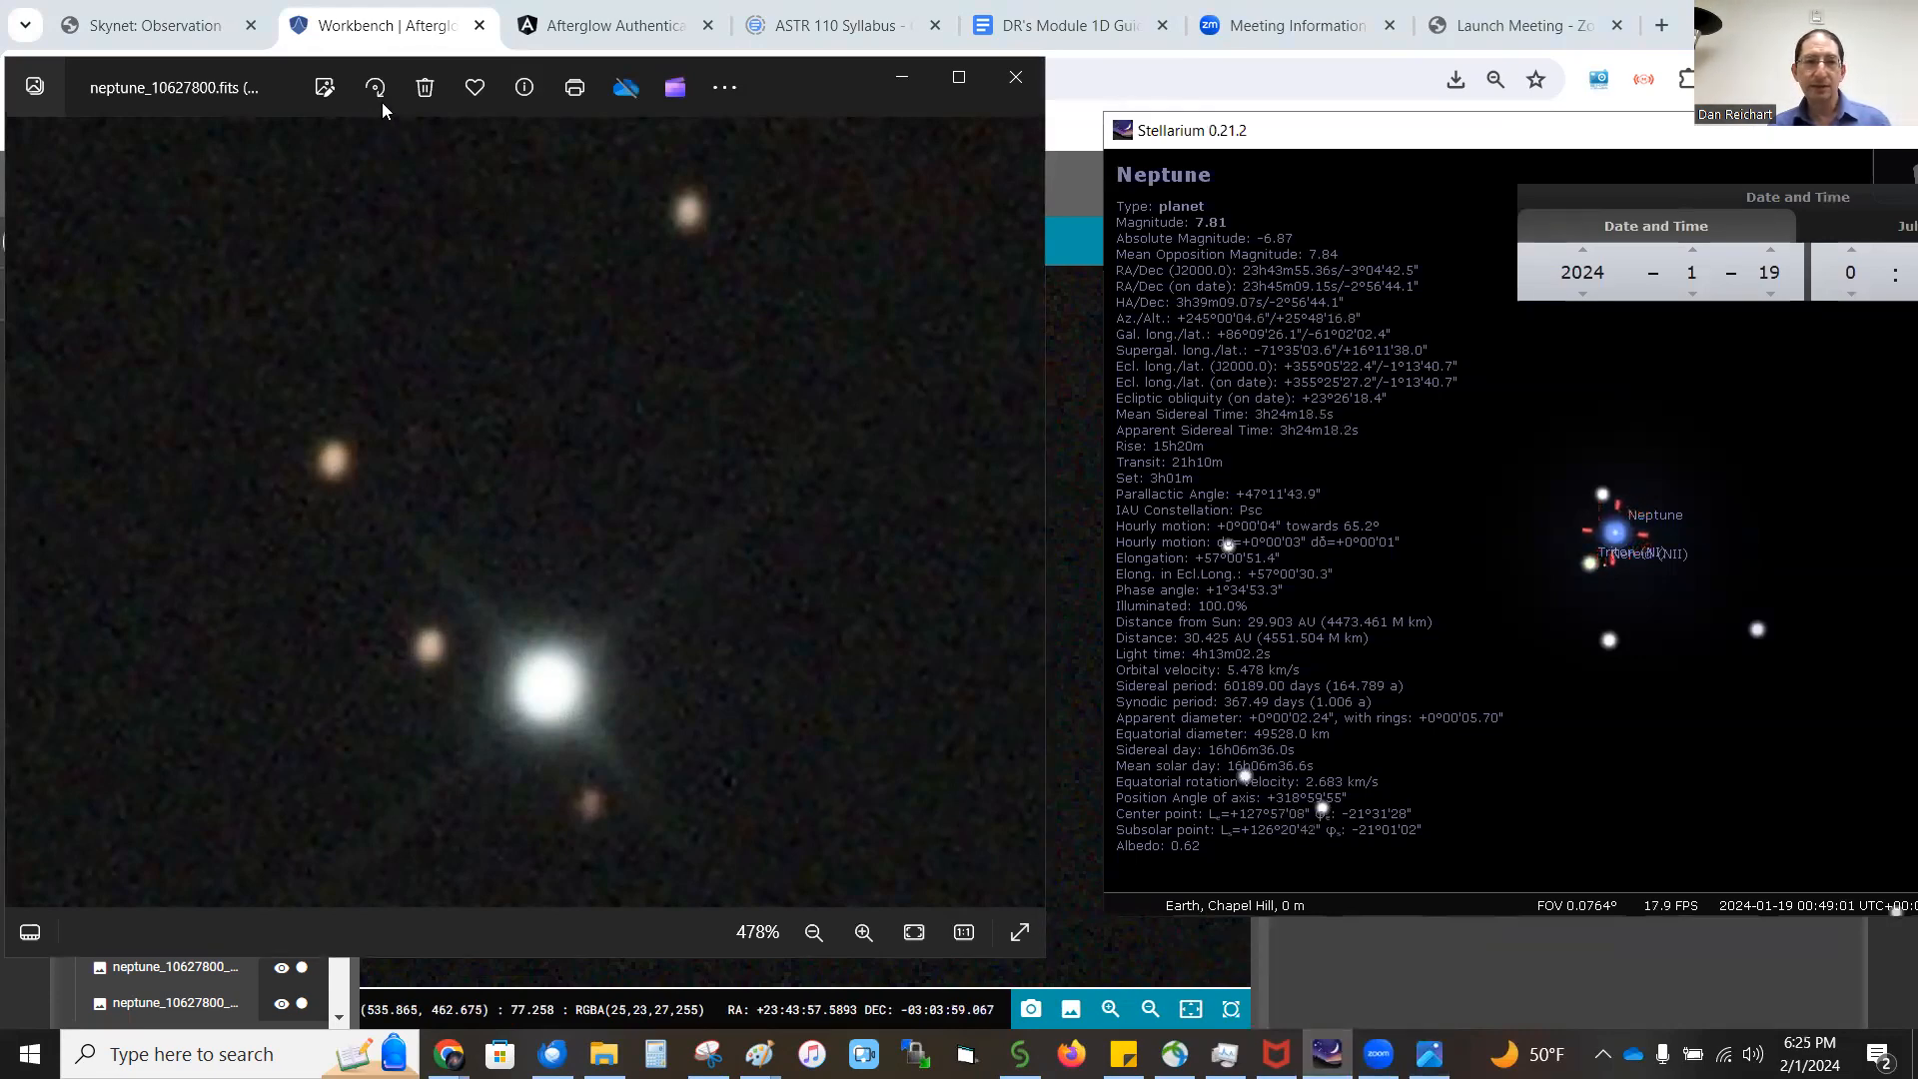
click(327, 95)
click(327, 95)
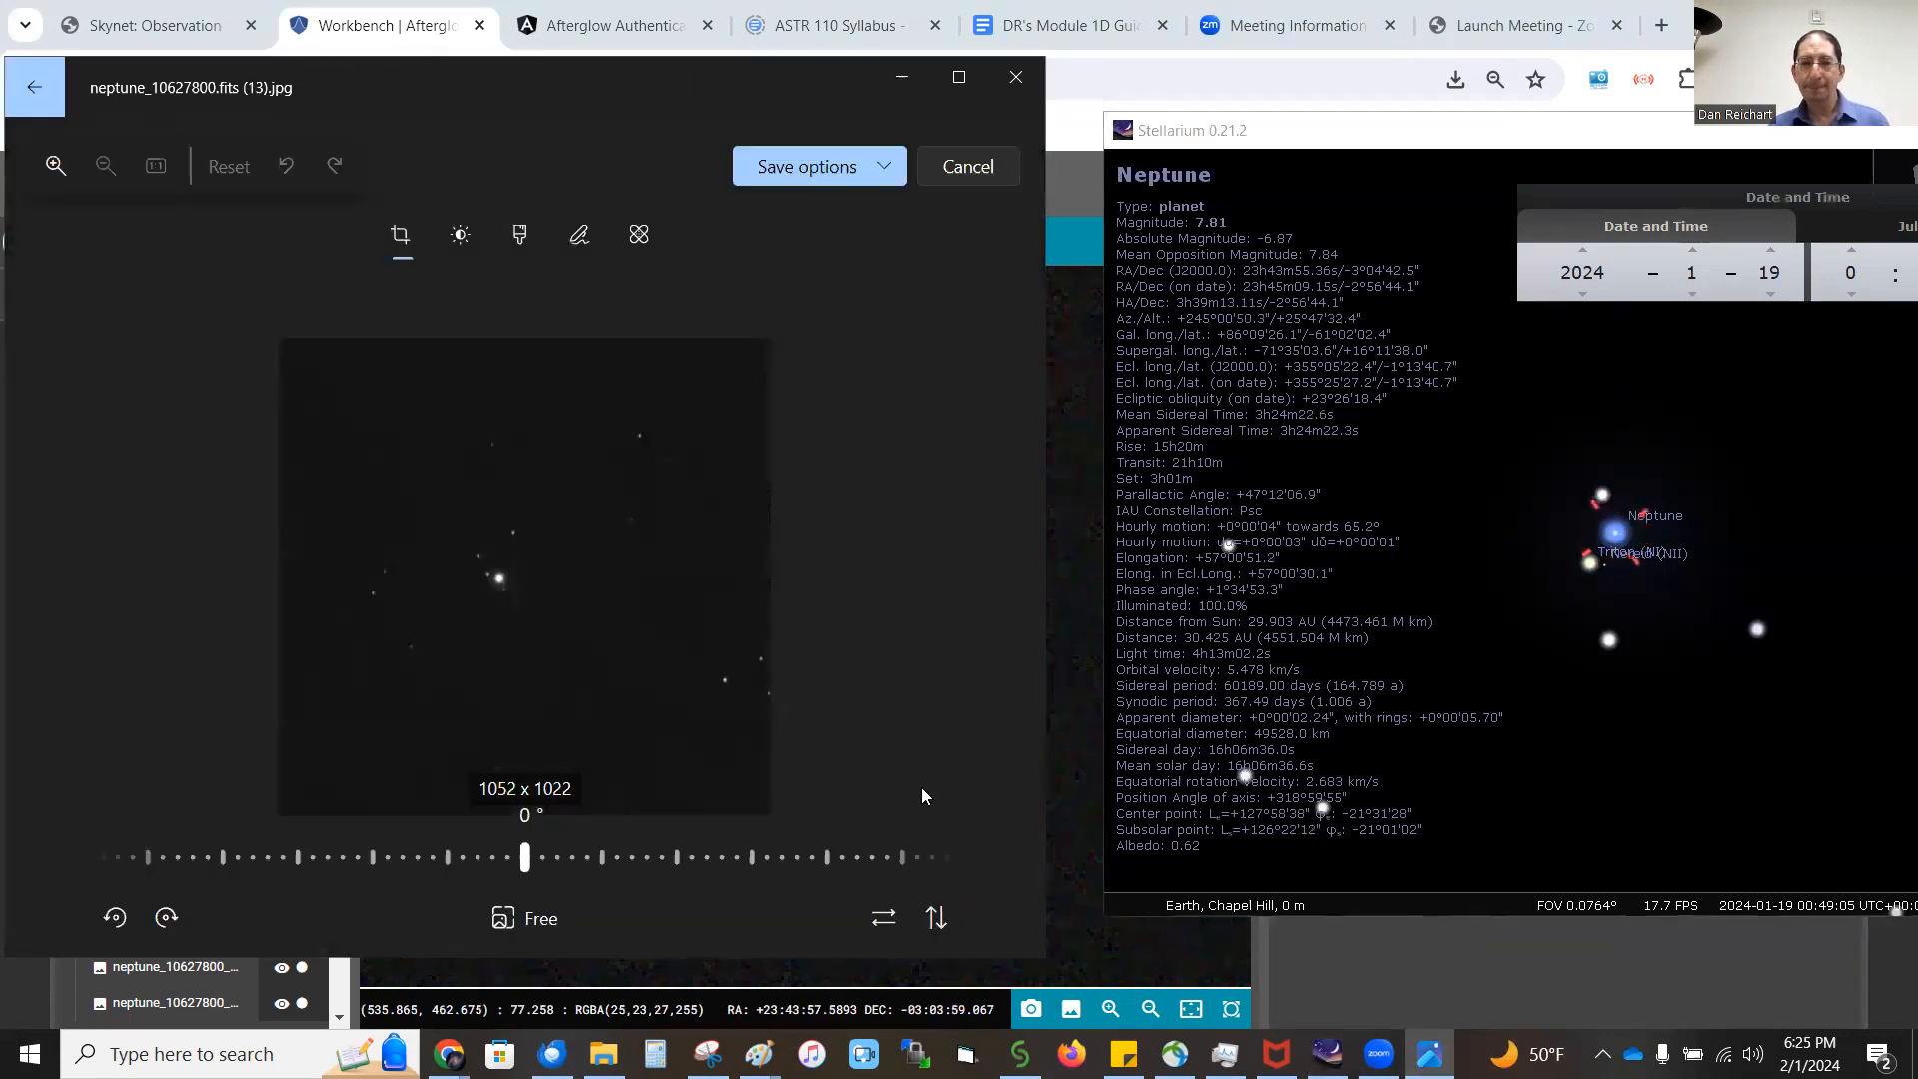
click(934, 919)
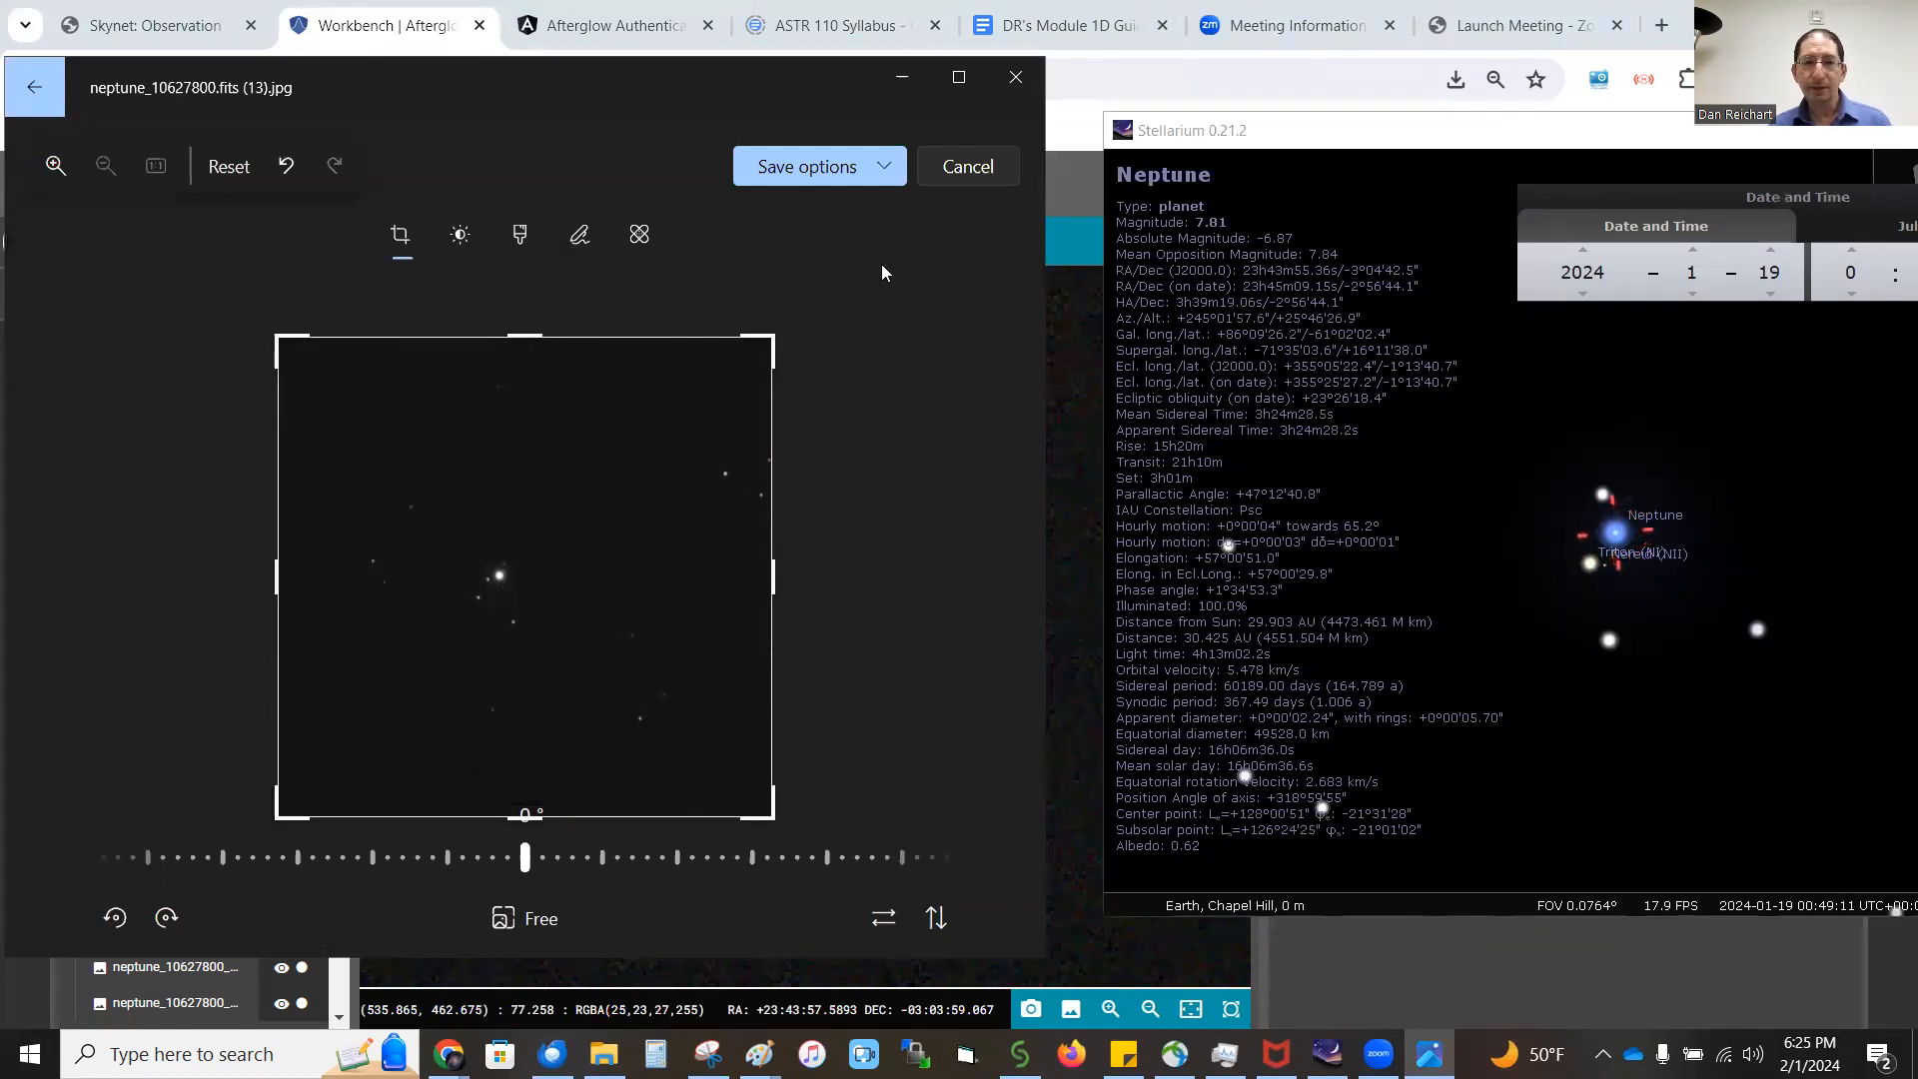
Step: Switch Stellarium to the equatorial mount and rotate the Neptune picture 90° counterclockwise to match its orientation
mouse_move(1512, 901)
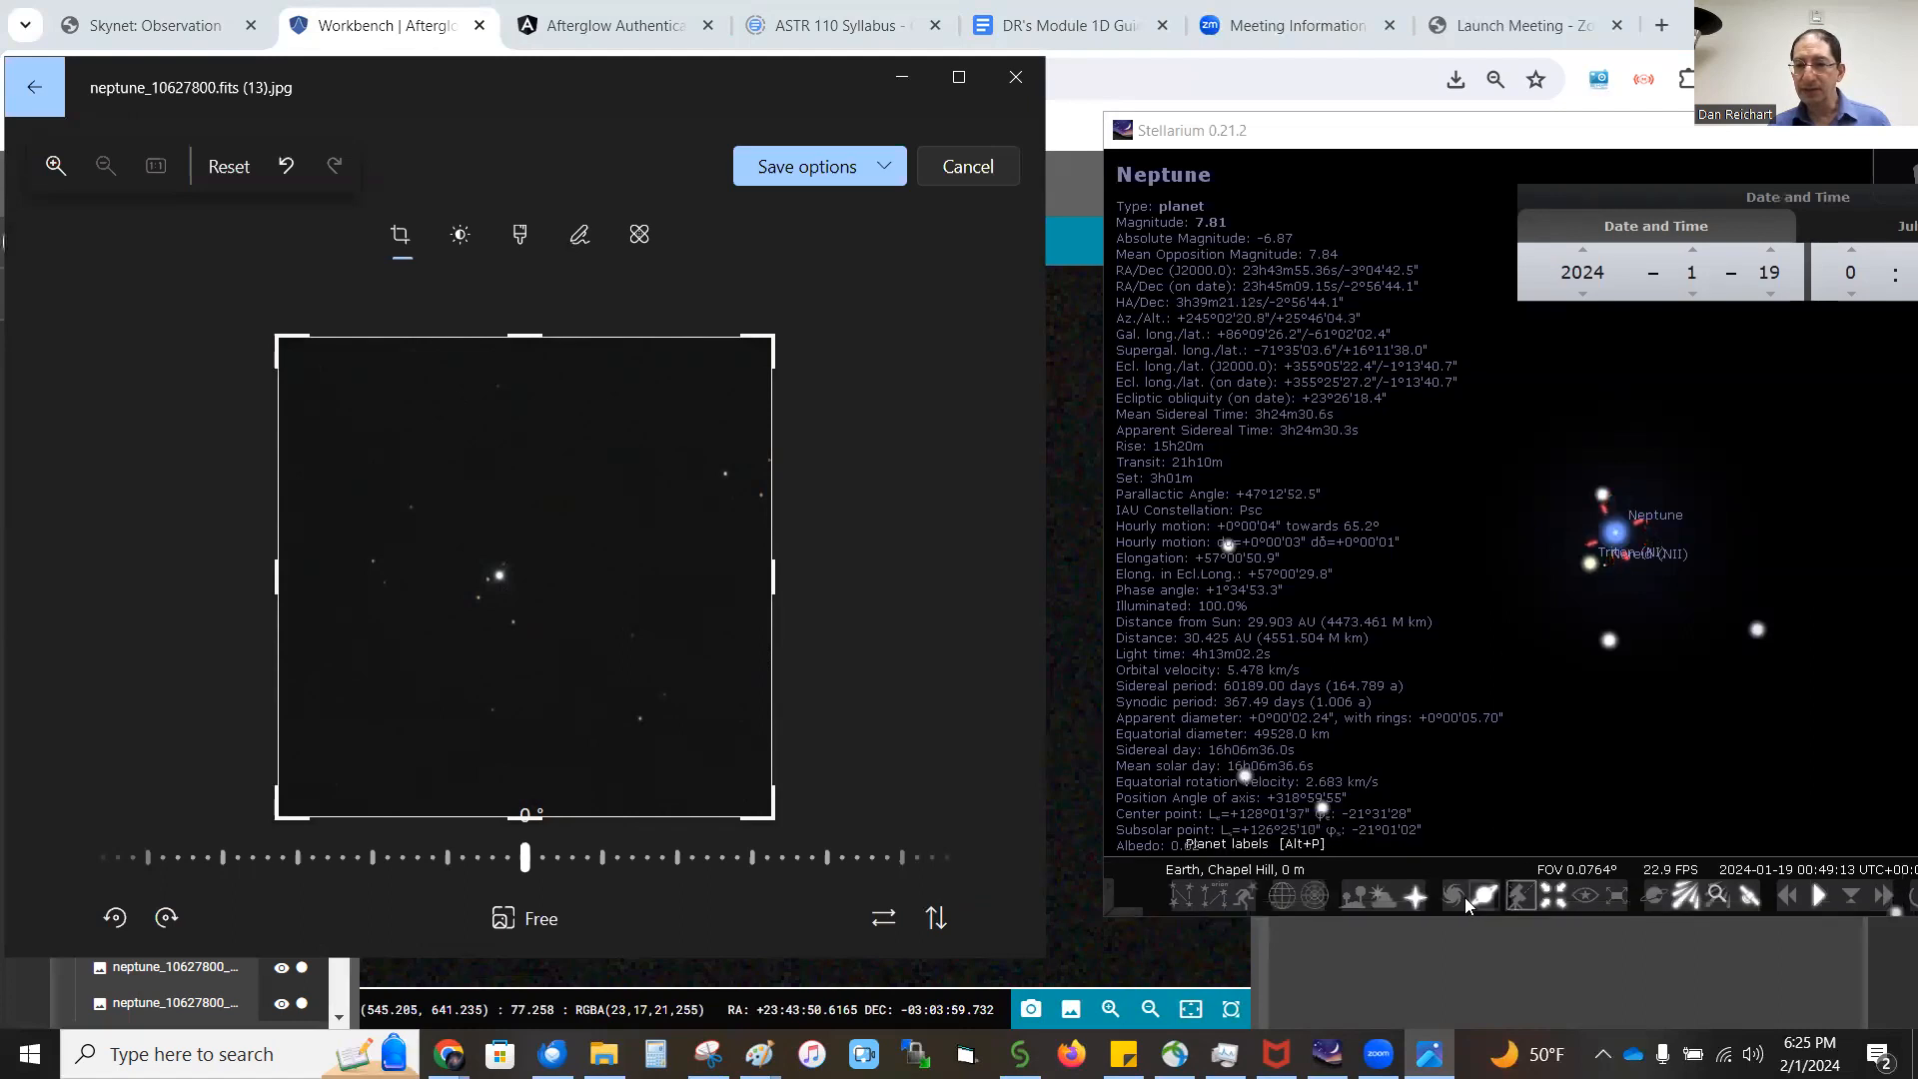
click(1519, 898)
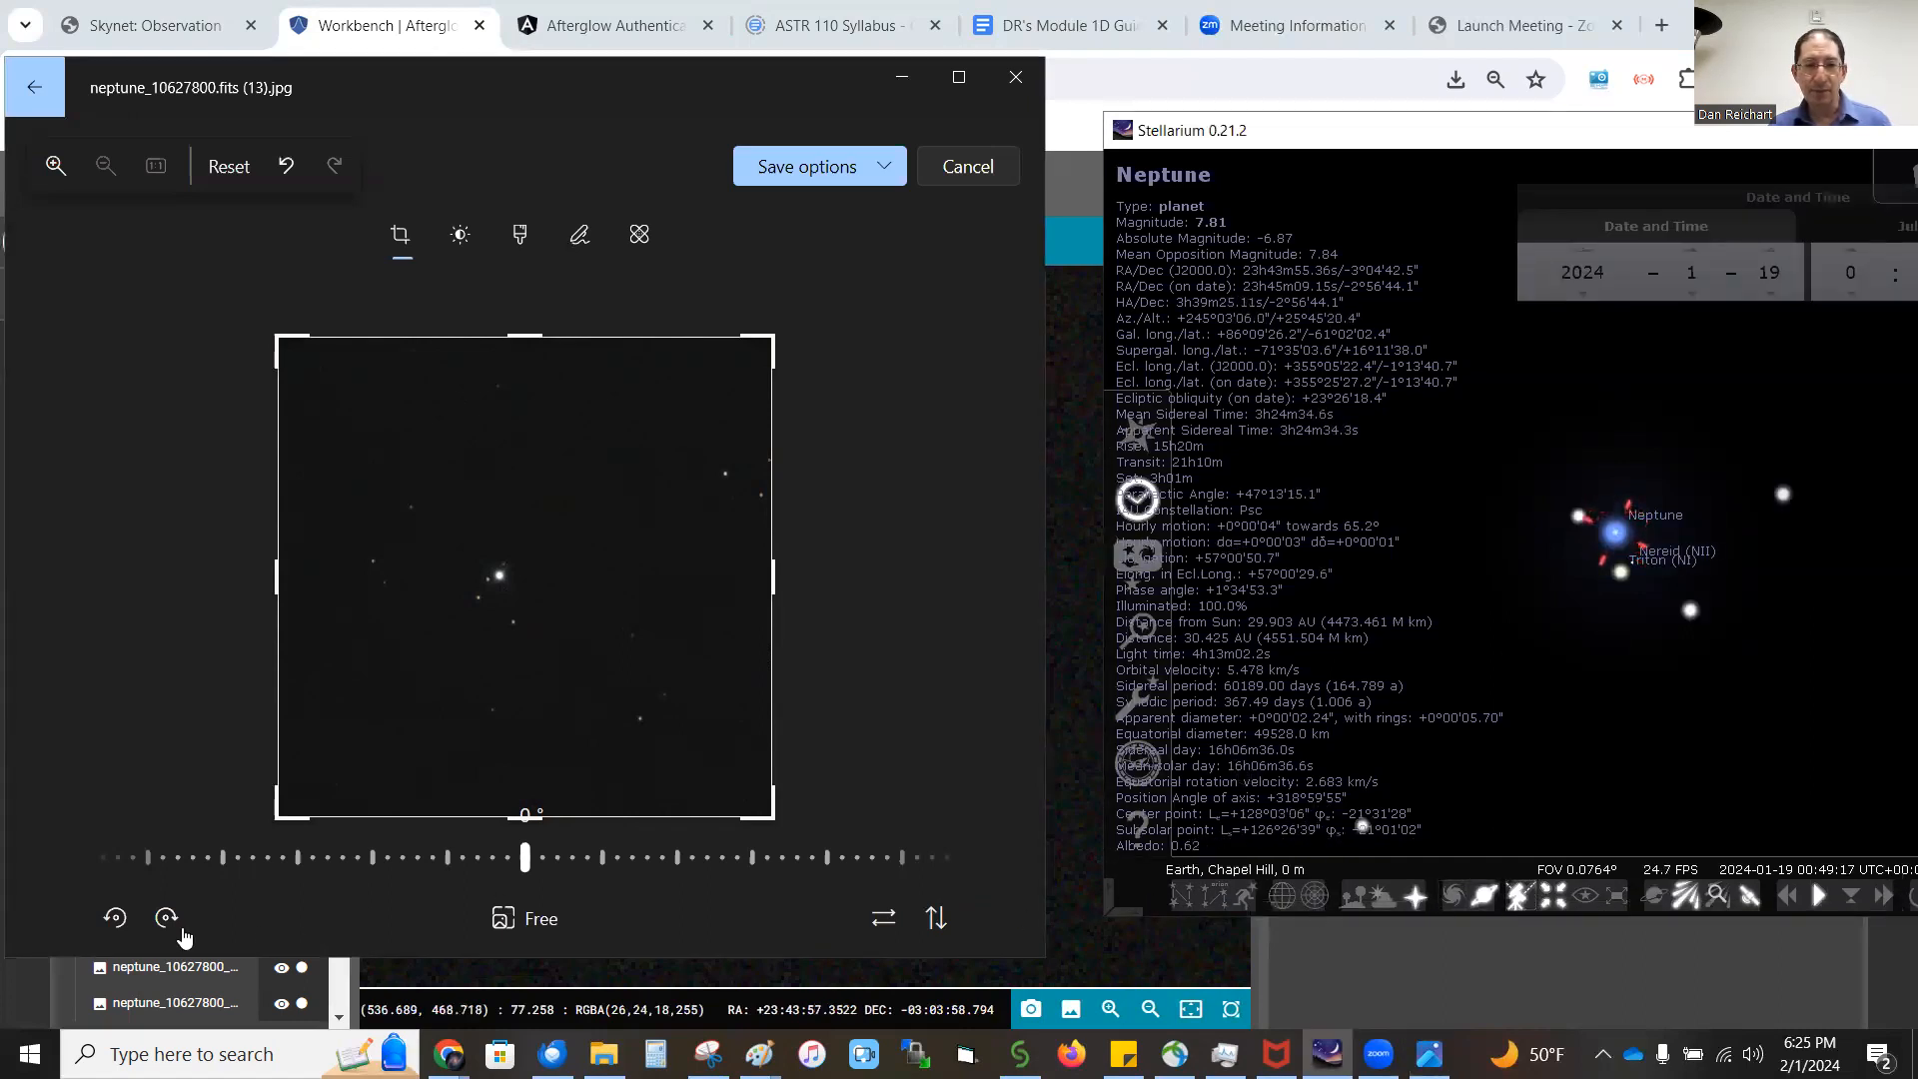
click(117, 923)
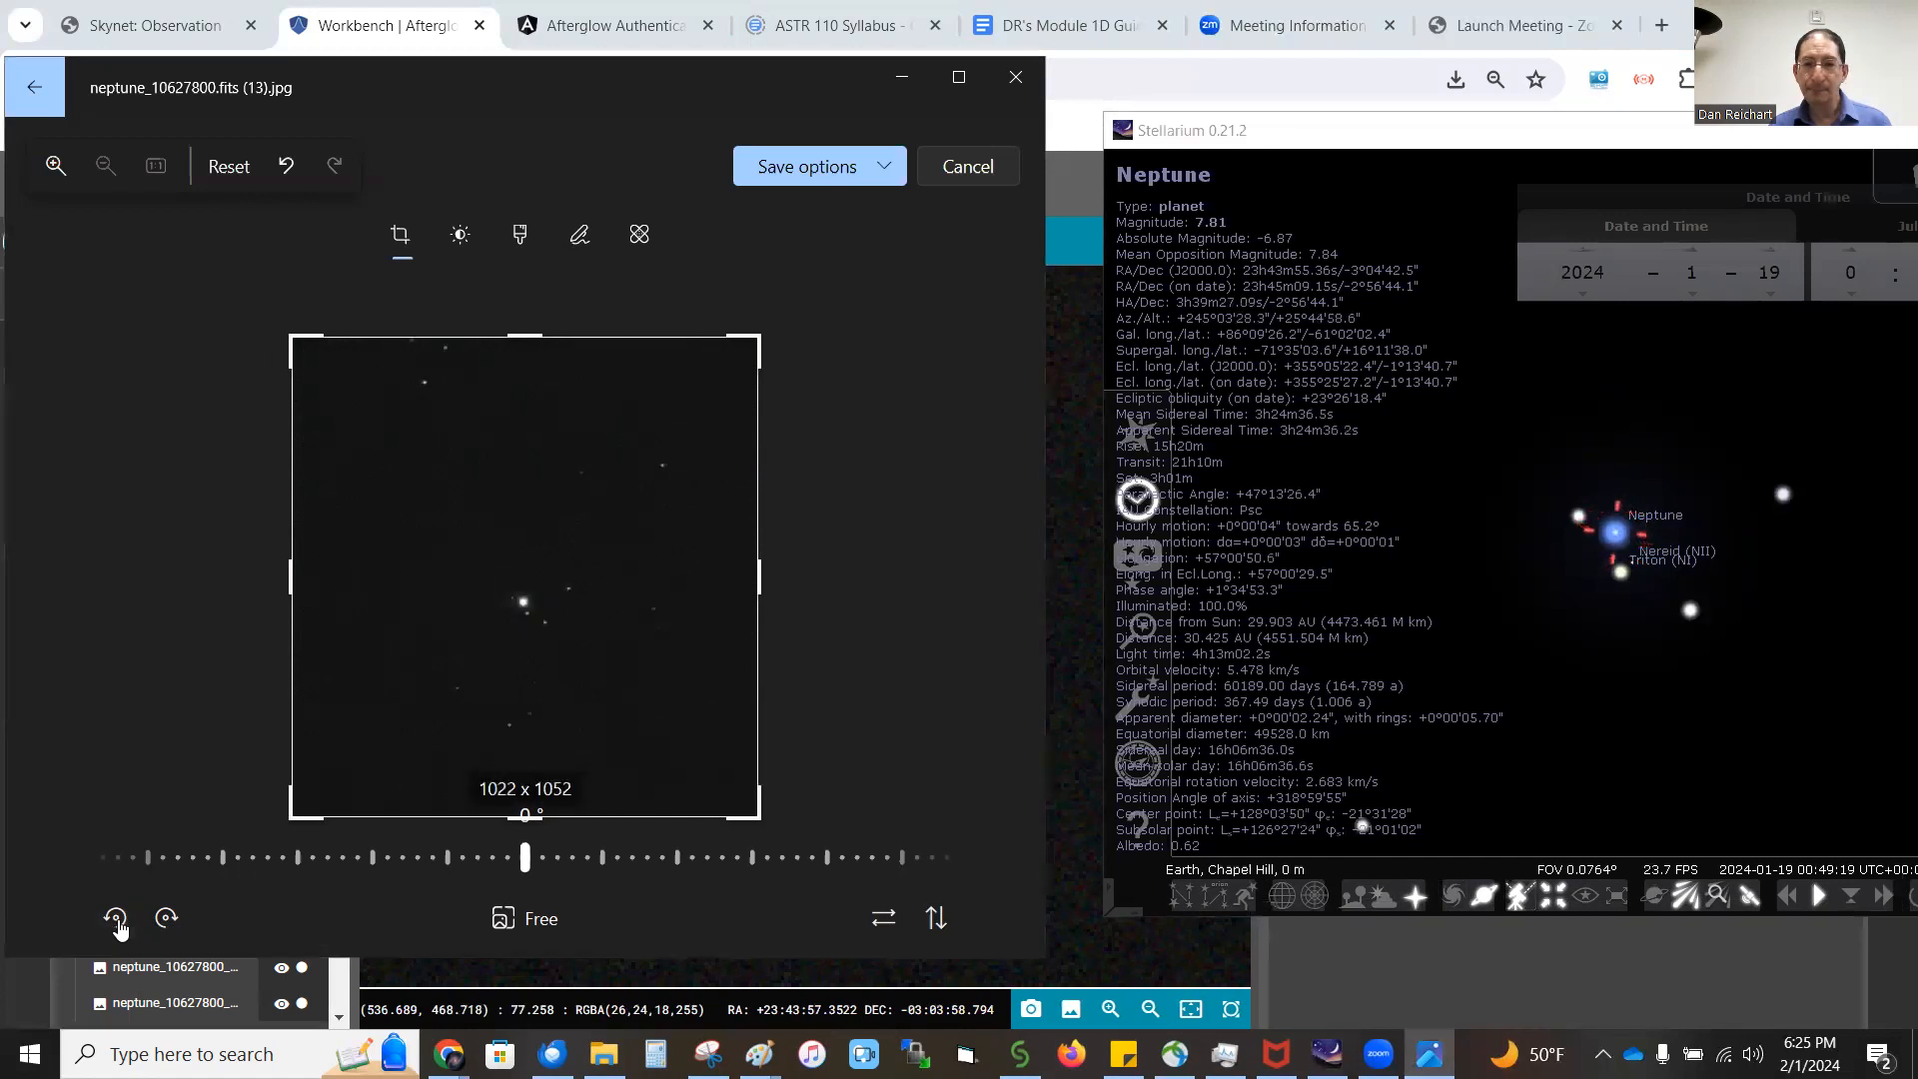
Step: Crop the picture closely around Neptune and its four neighbouring objects, and save it over the original file
scroll(545, 605, up, 3)
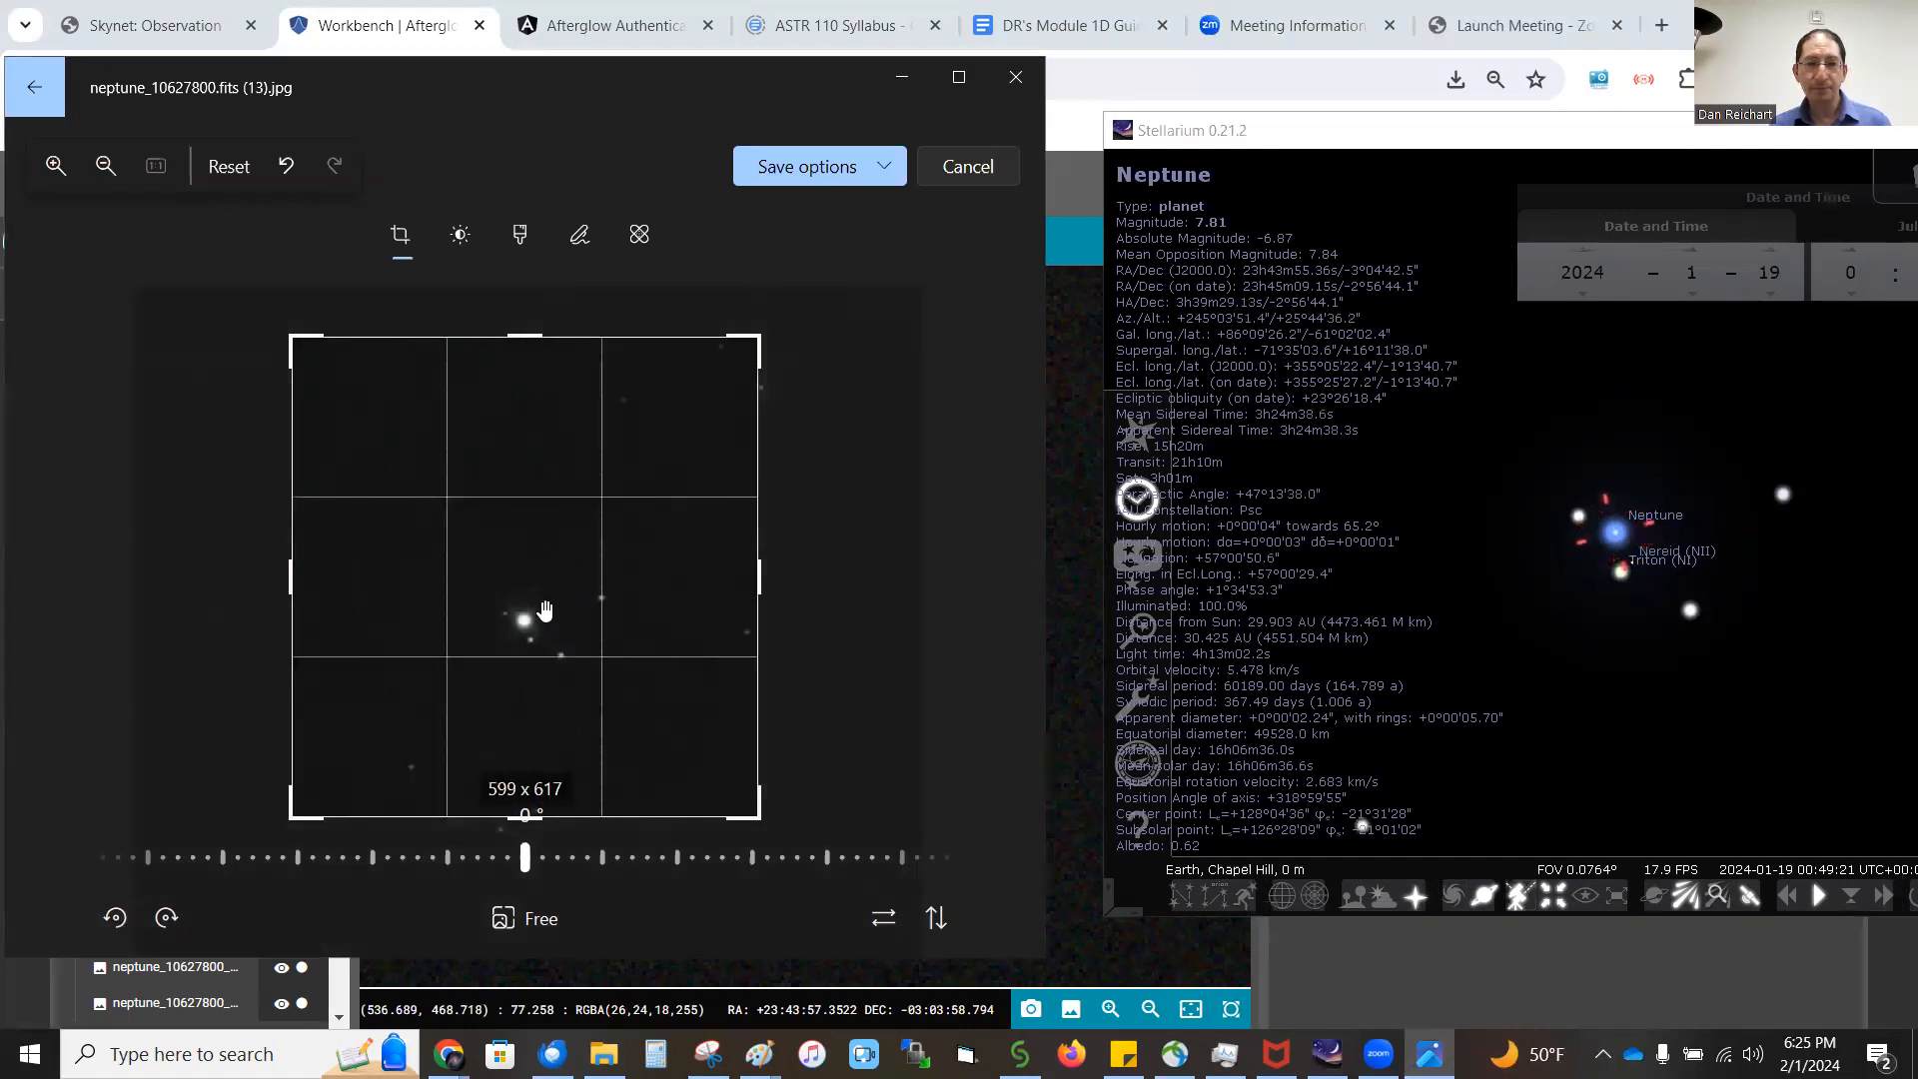
scroll(544, 609, up, 4)
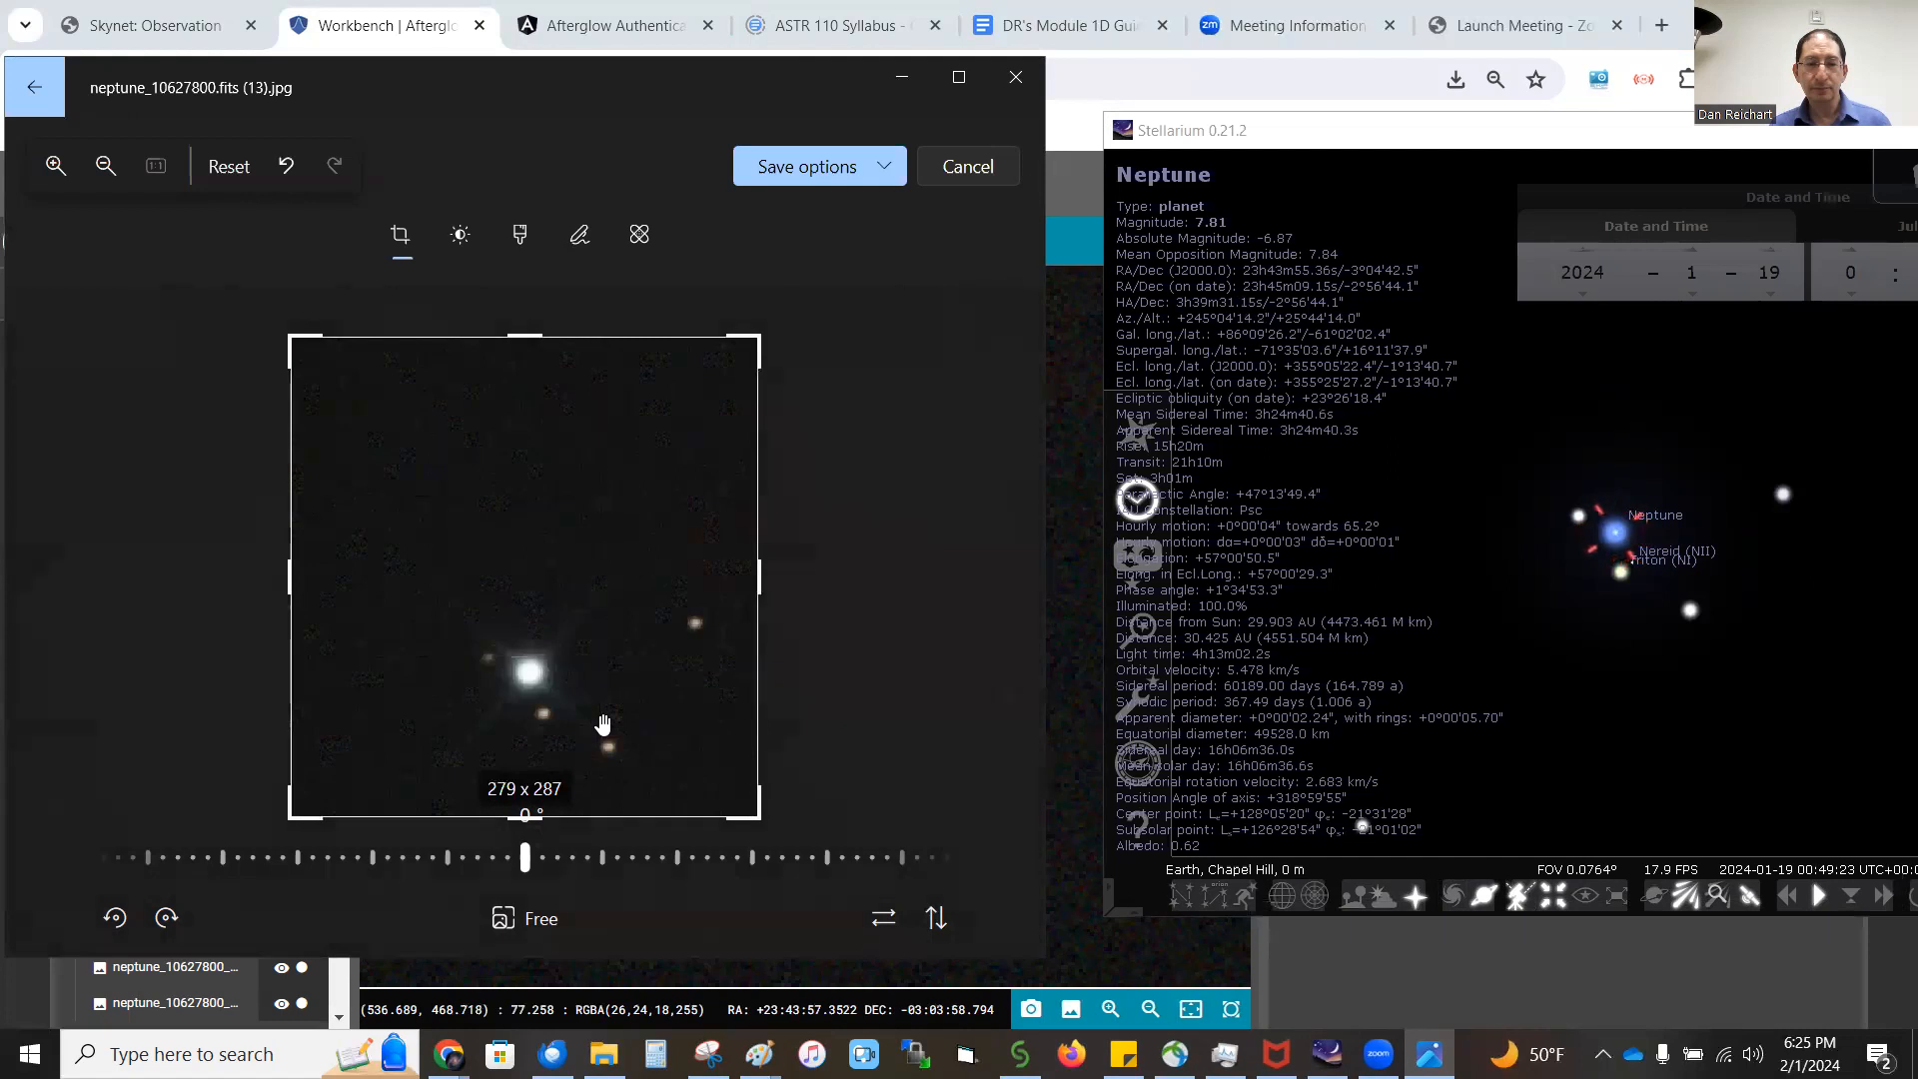
drag(568, 604, 526, 603)
scroll(530, 580, up, 1)
scroll(530, 579, up, 2)
drag(530, 577, 539, 597)
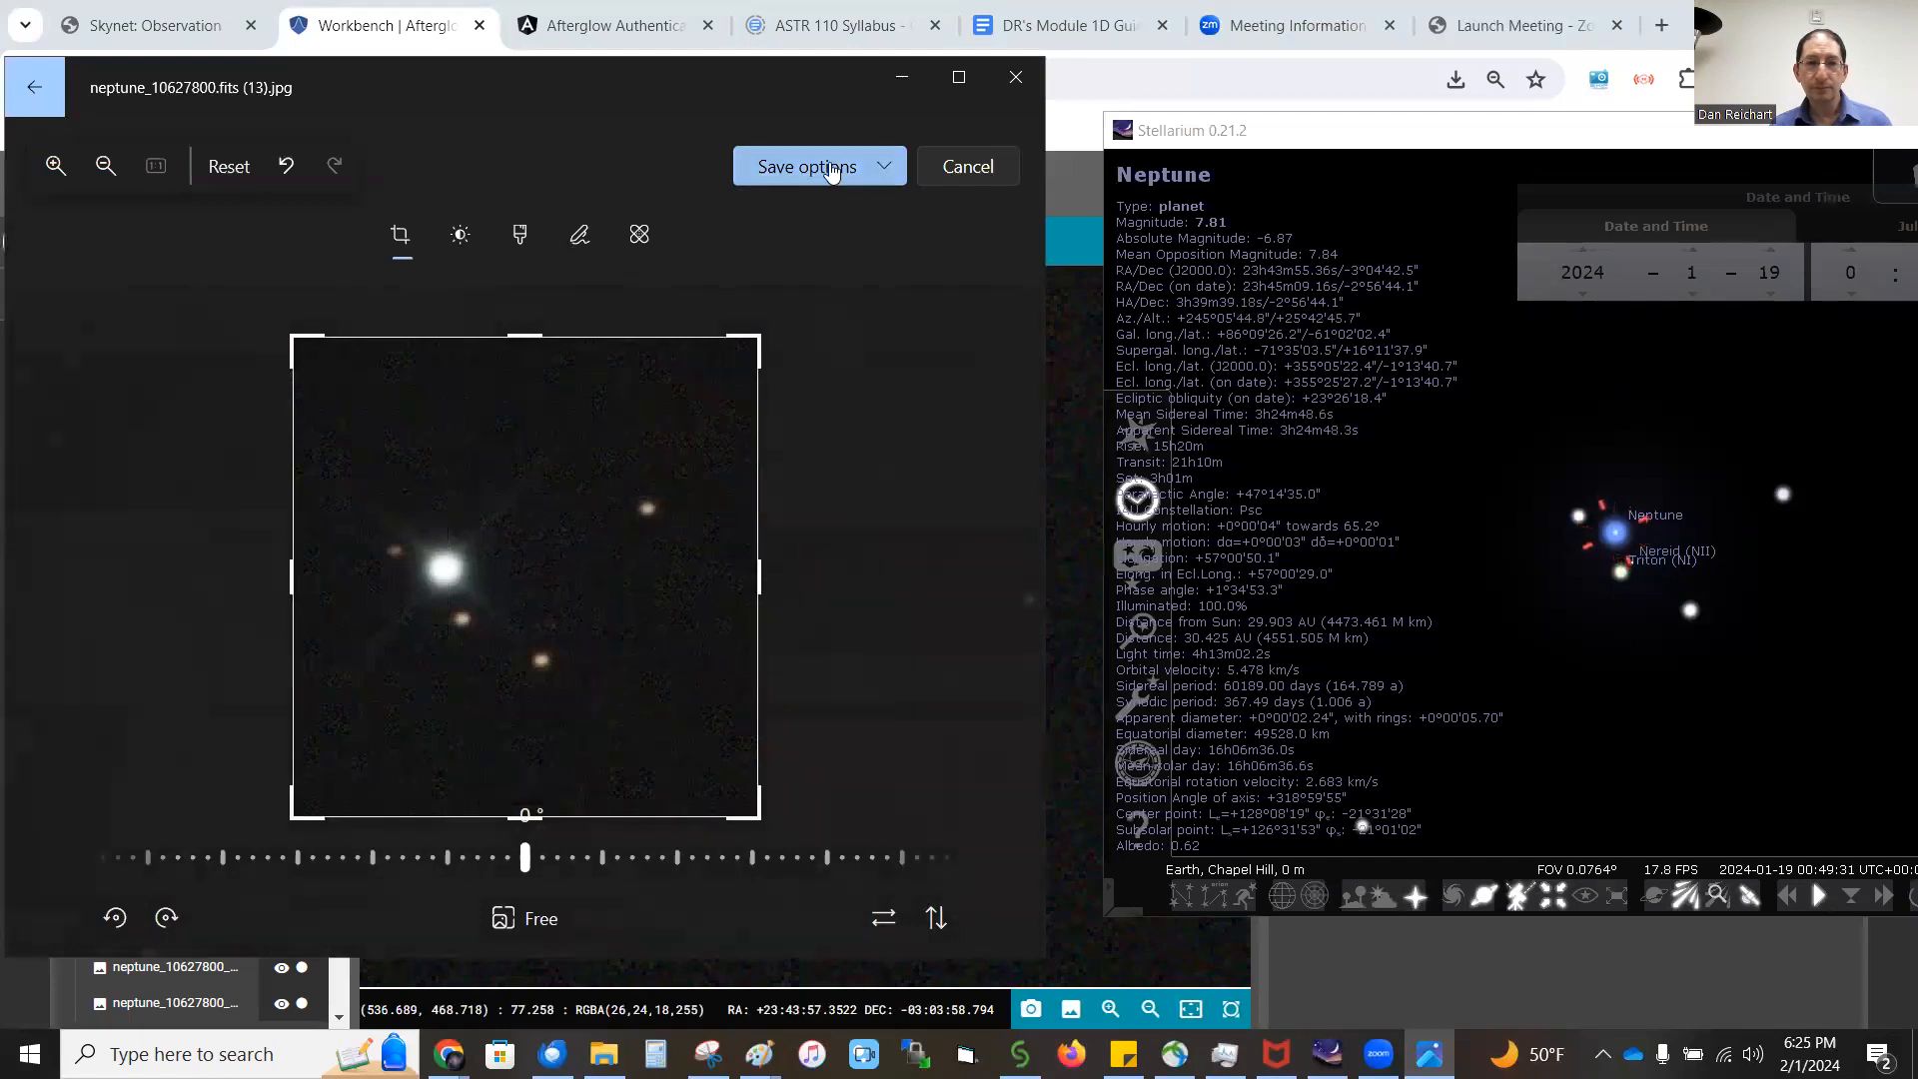
drag(548, 549, 563, 557)
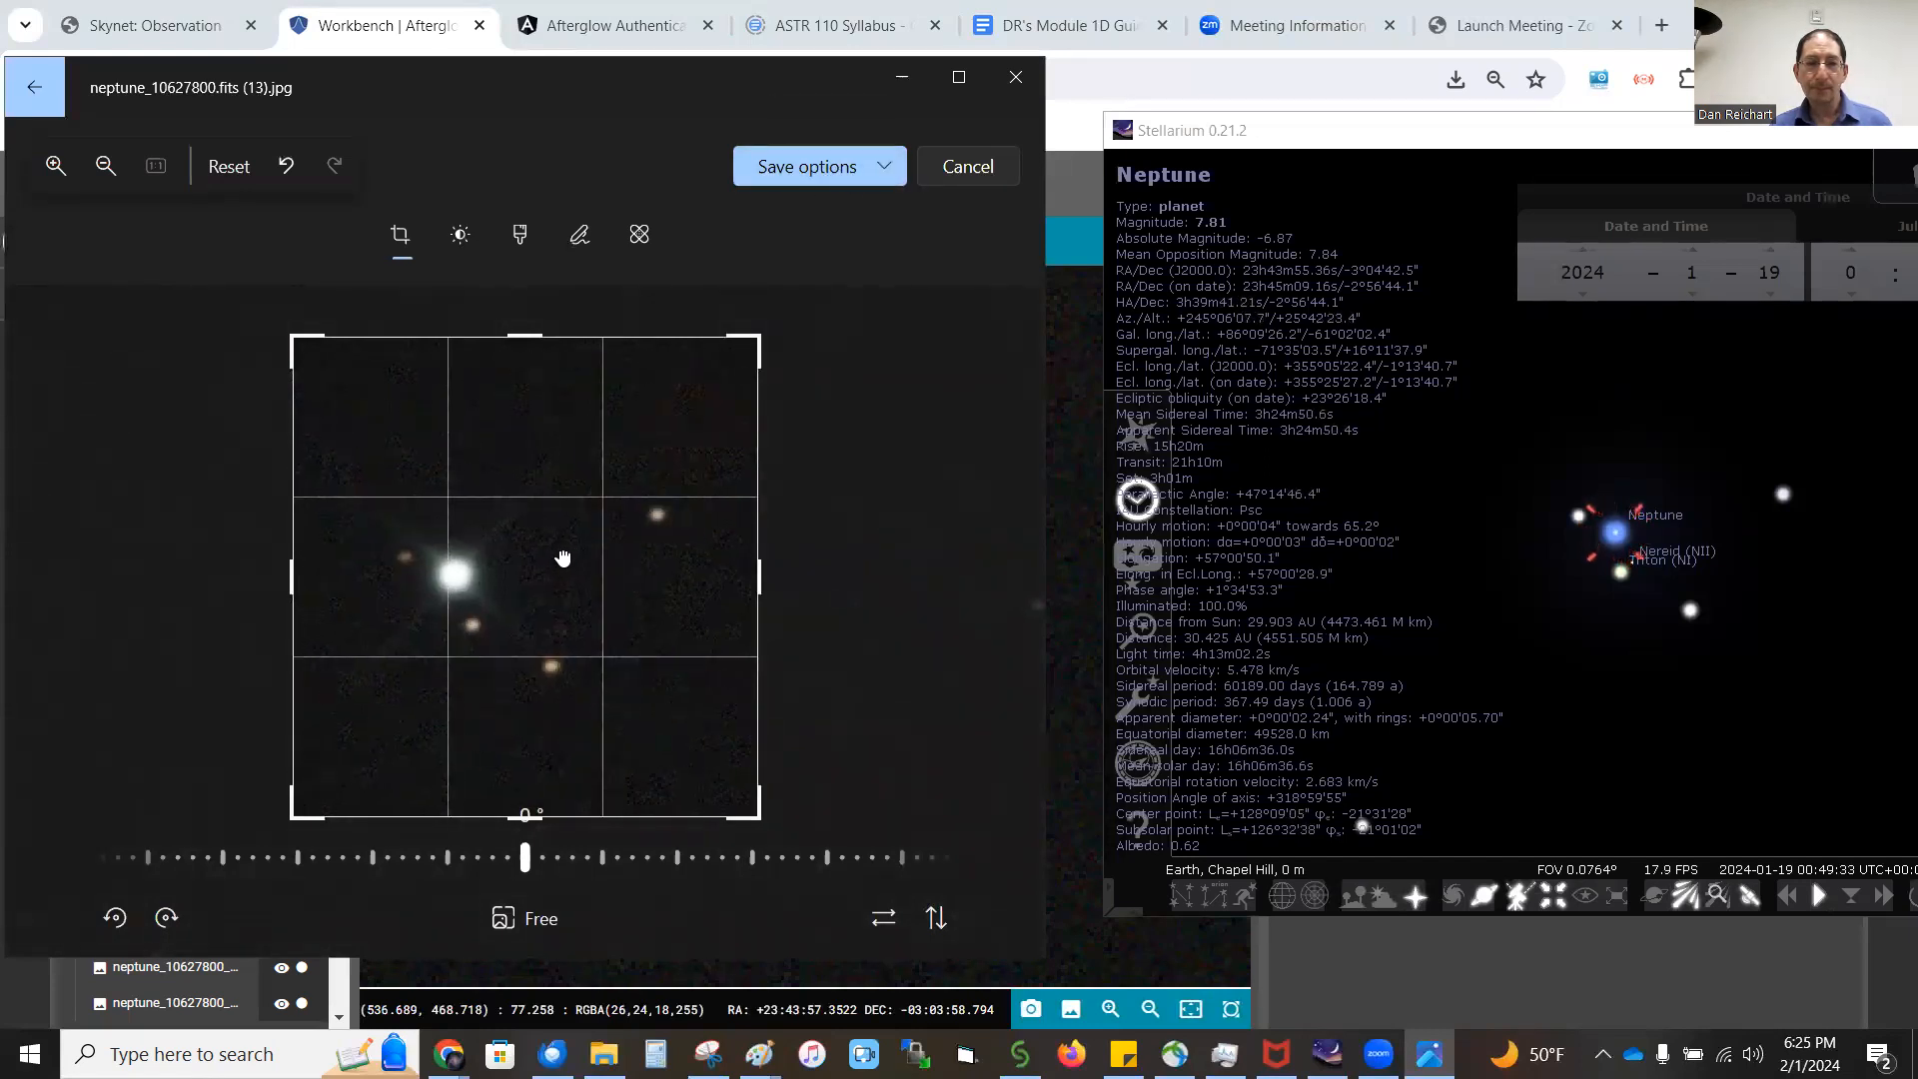
click(788, 172)
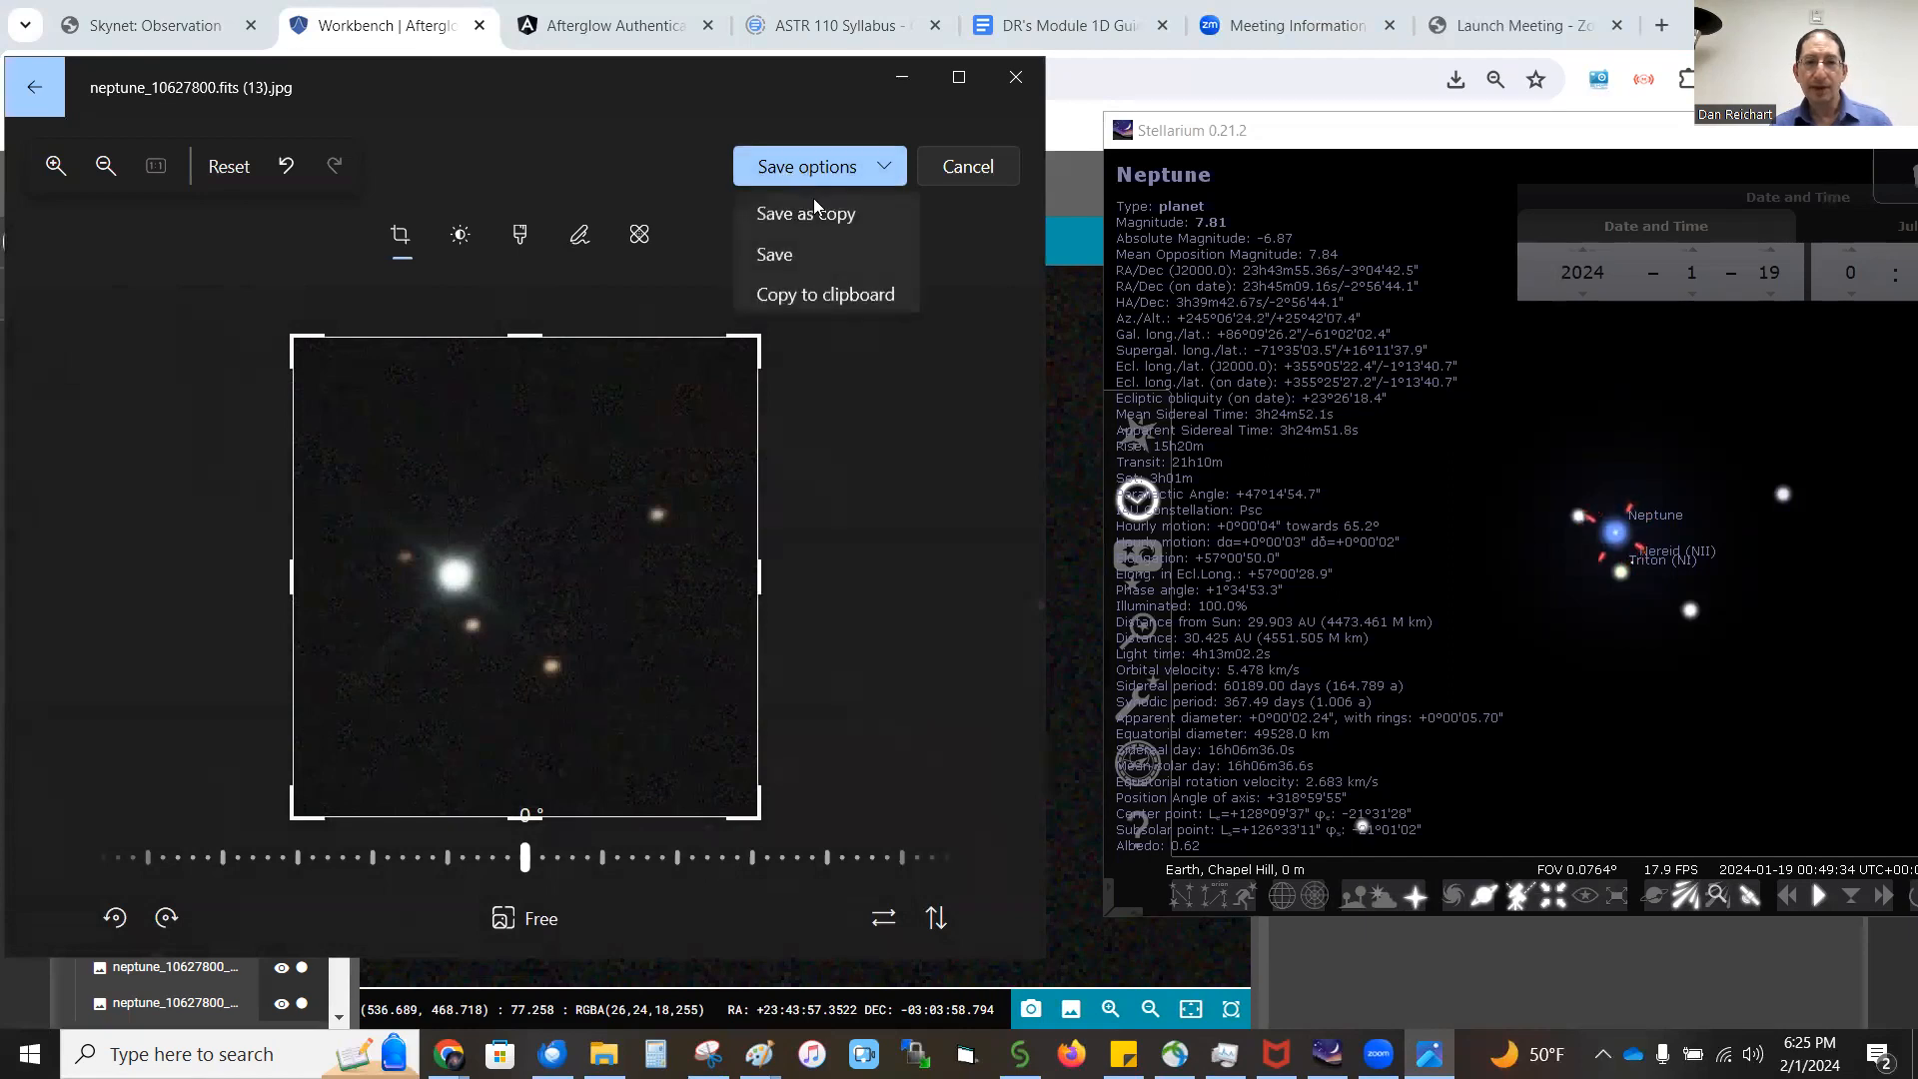
click(776, 256)
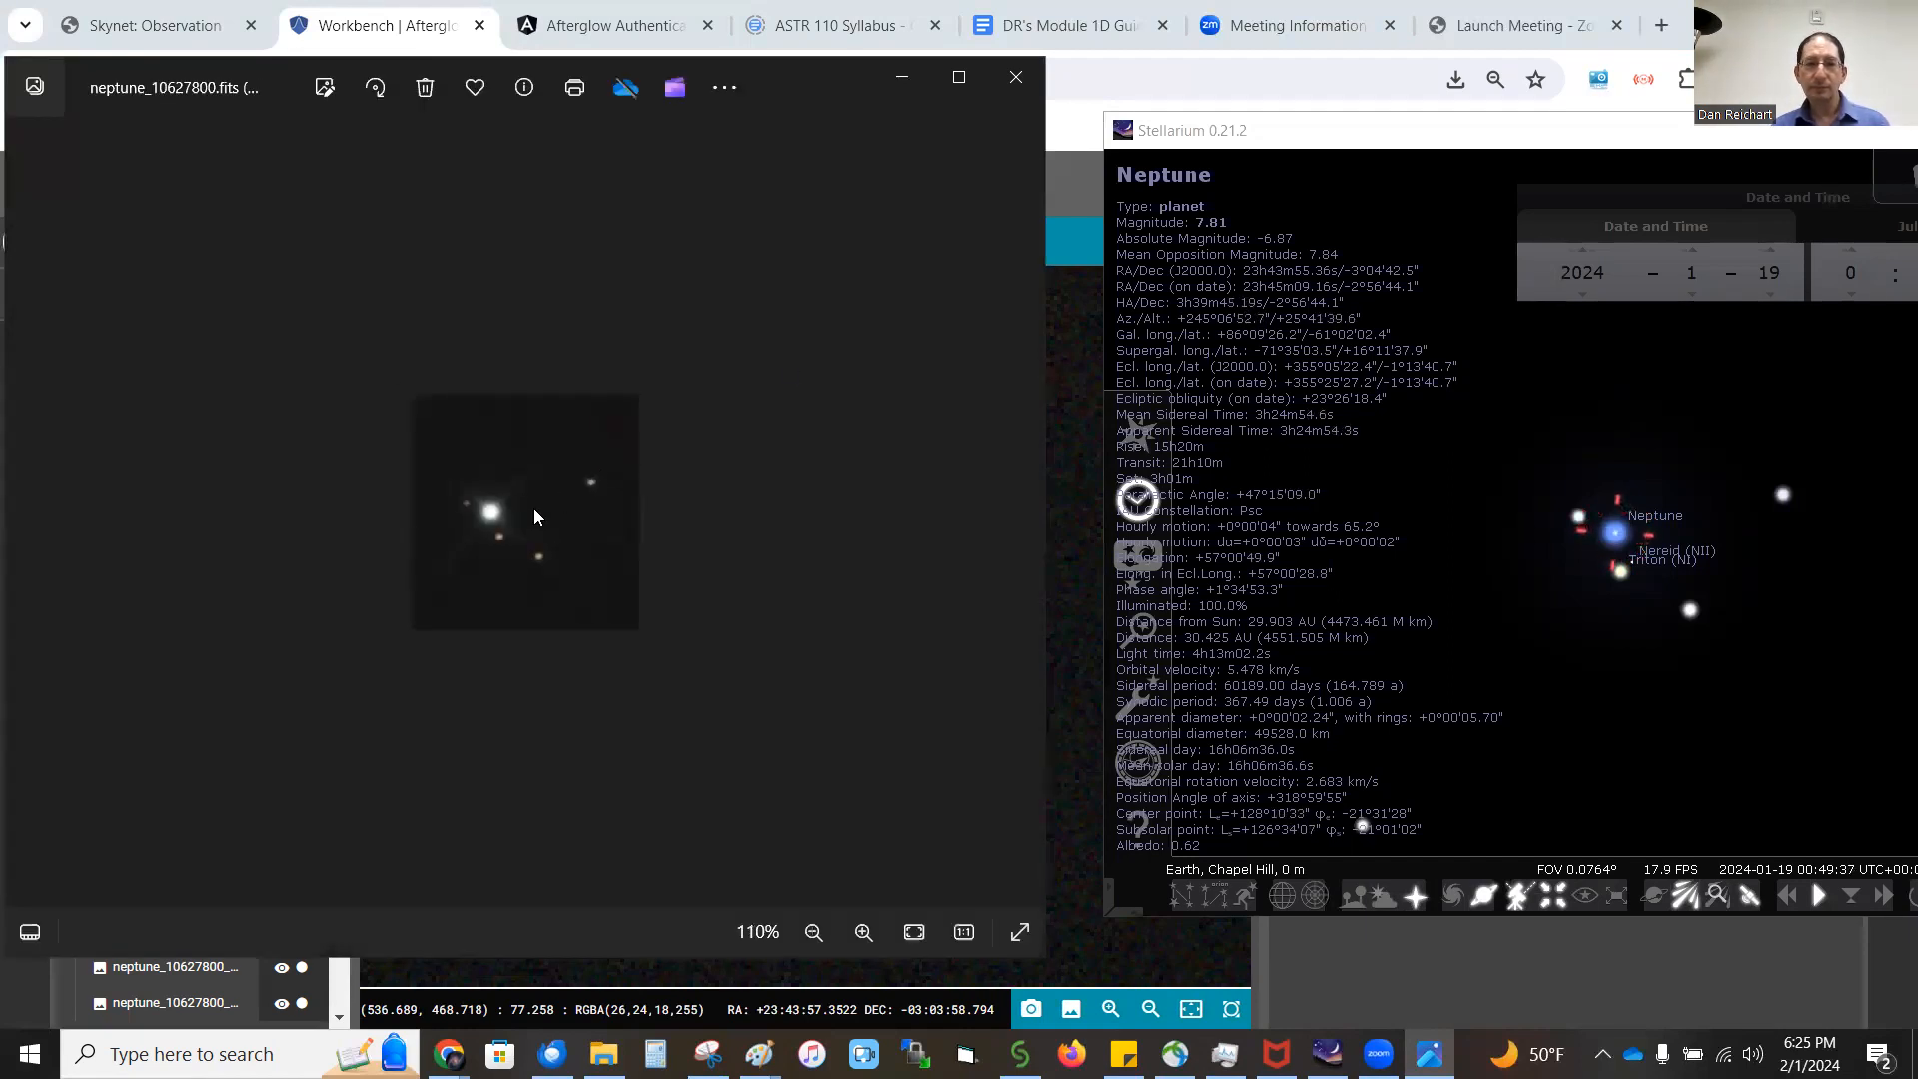
Step: Enlarge the cropped picture and Stellarium's field around Neptune to a similar scale and compare the objects near the planet
scroll(533, 508, up, 5)
scroll(548, 519, down, 1)
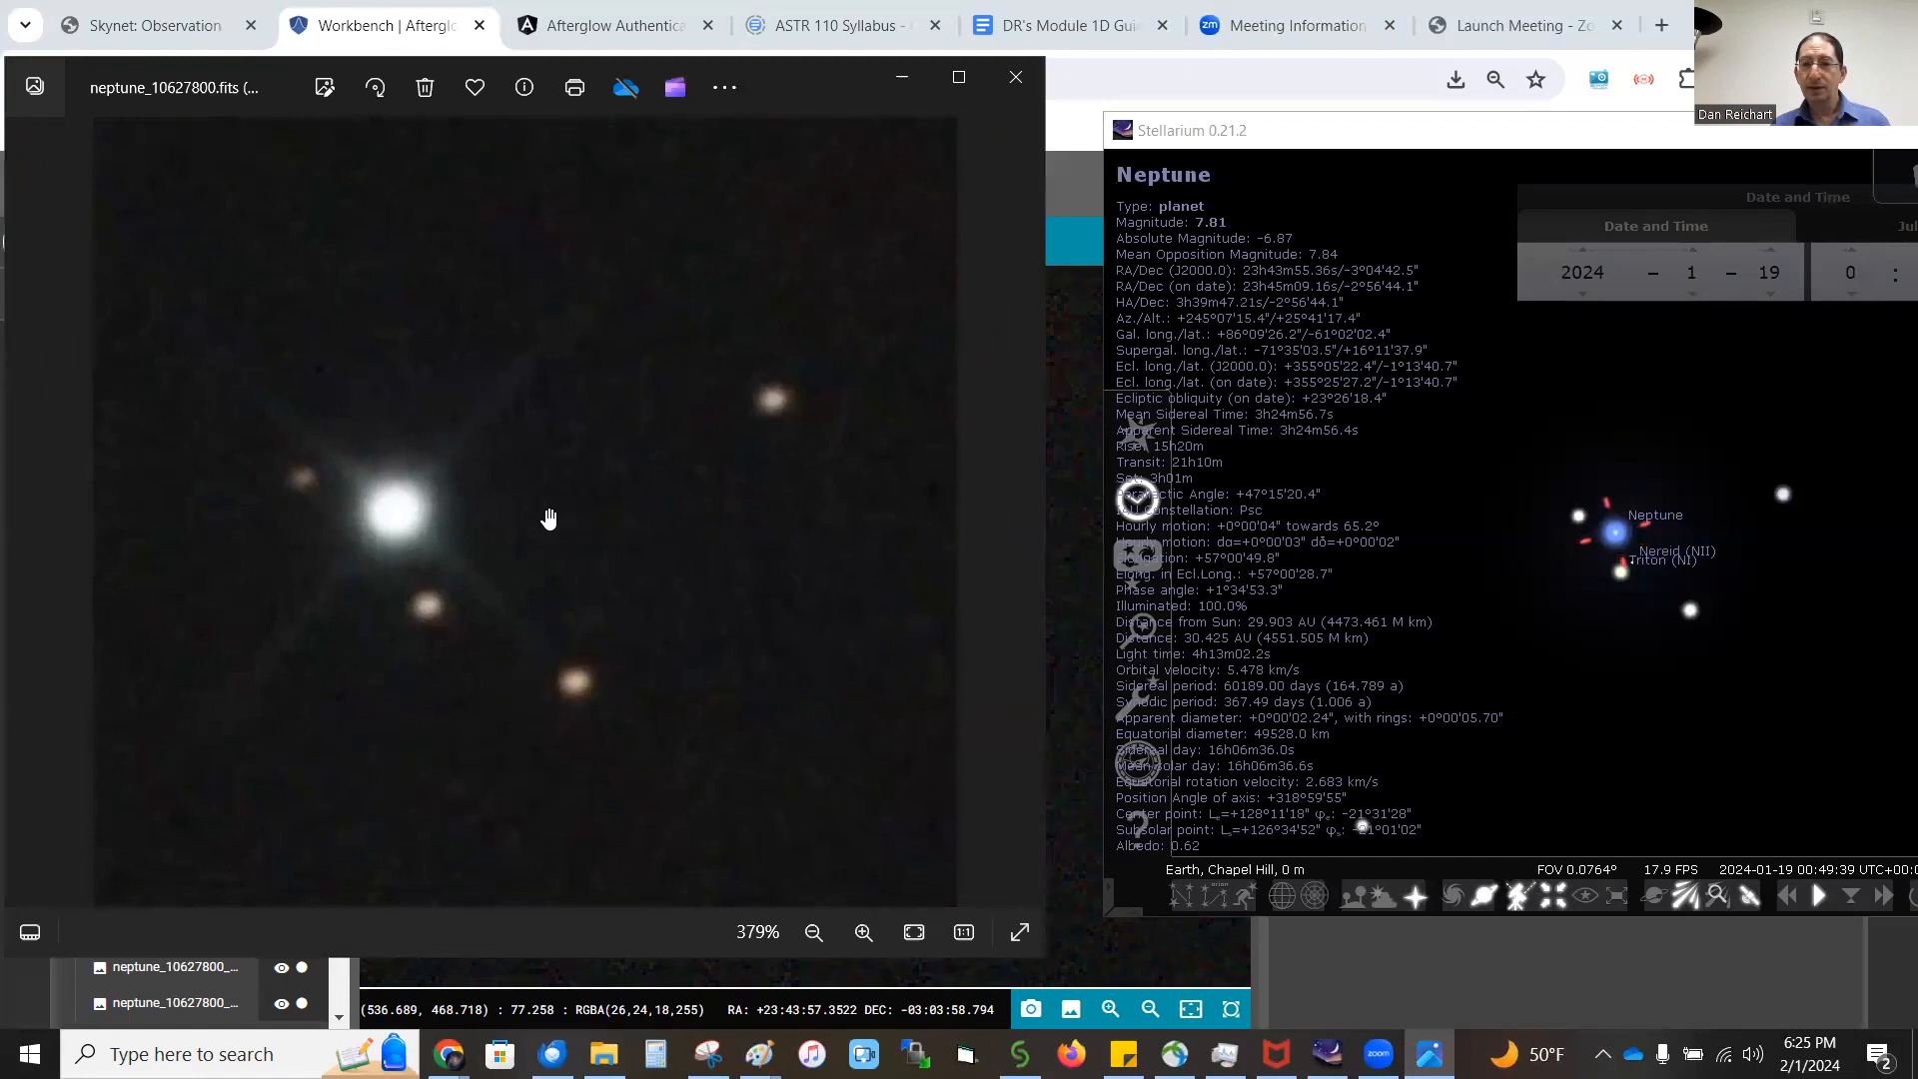
scroll(1620, 532, up, 2)
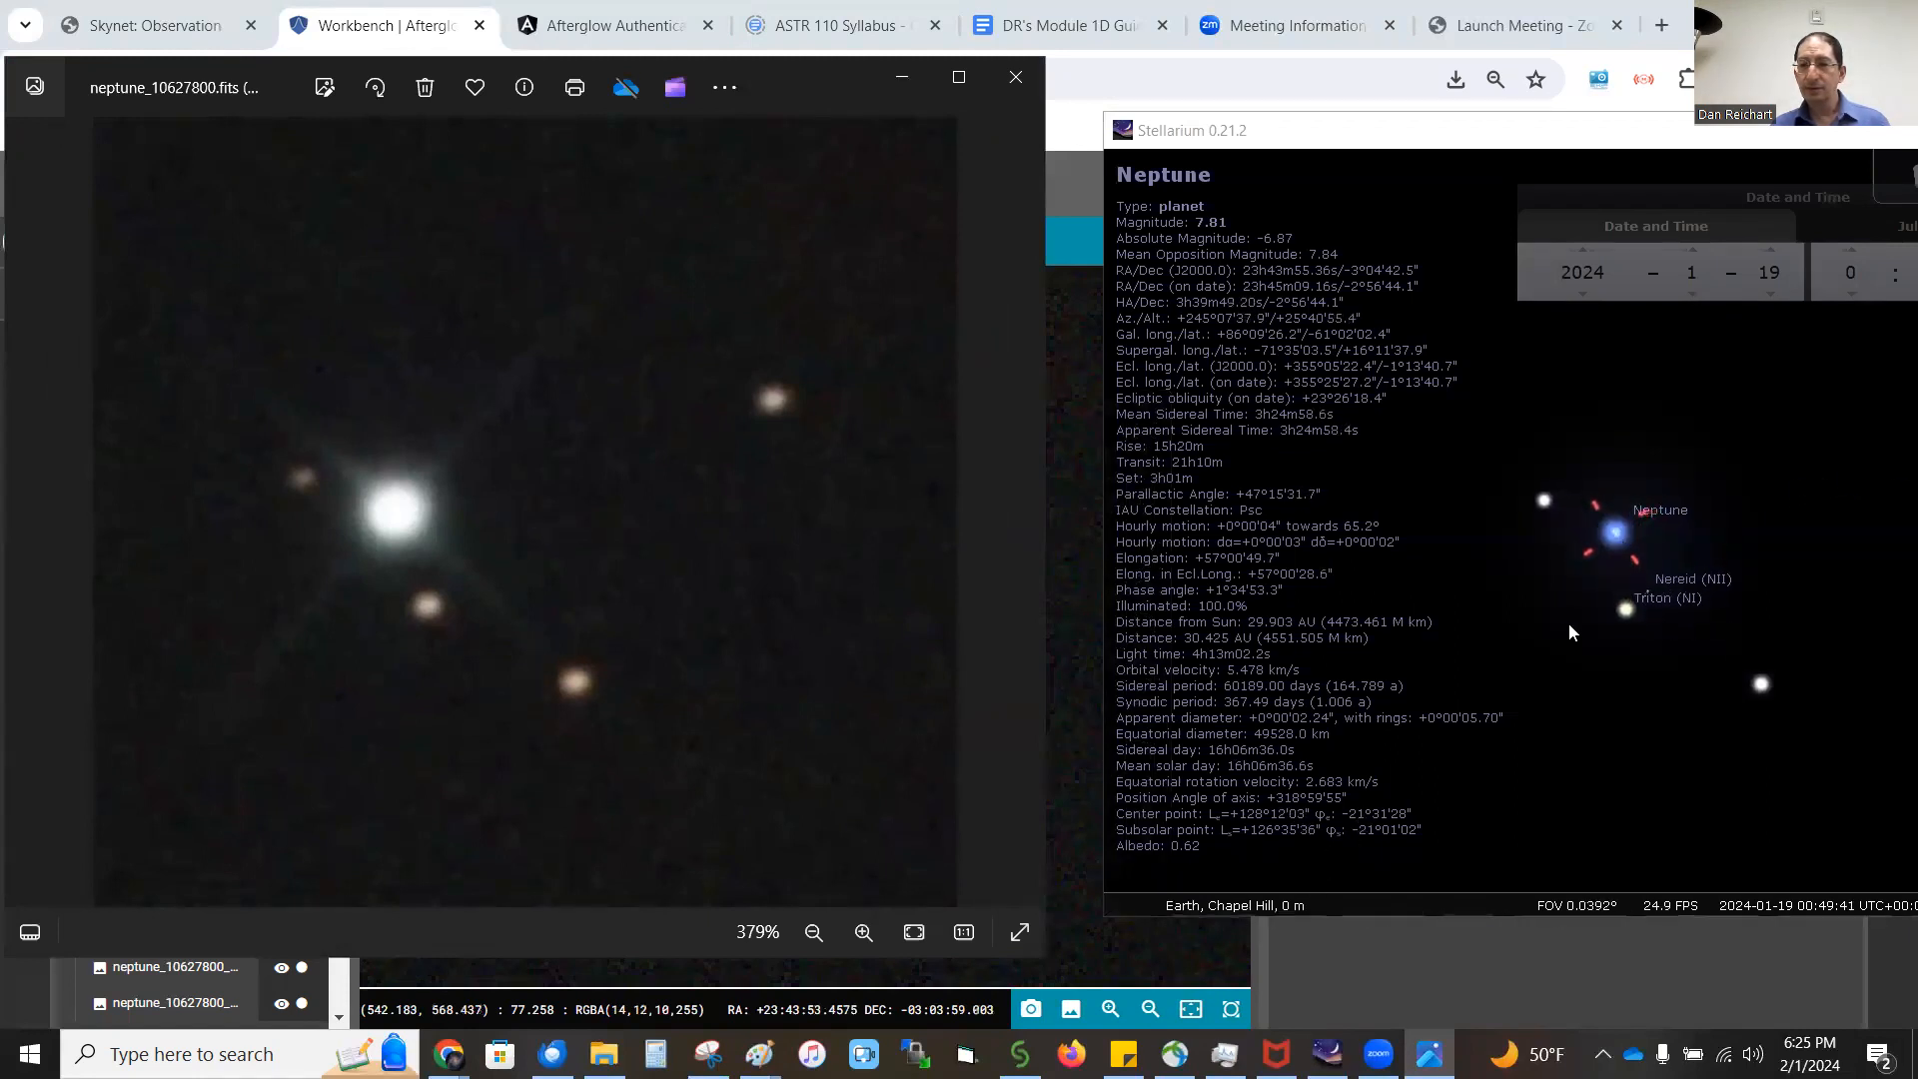
drag(1569, 631, 1490, 644)
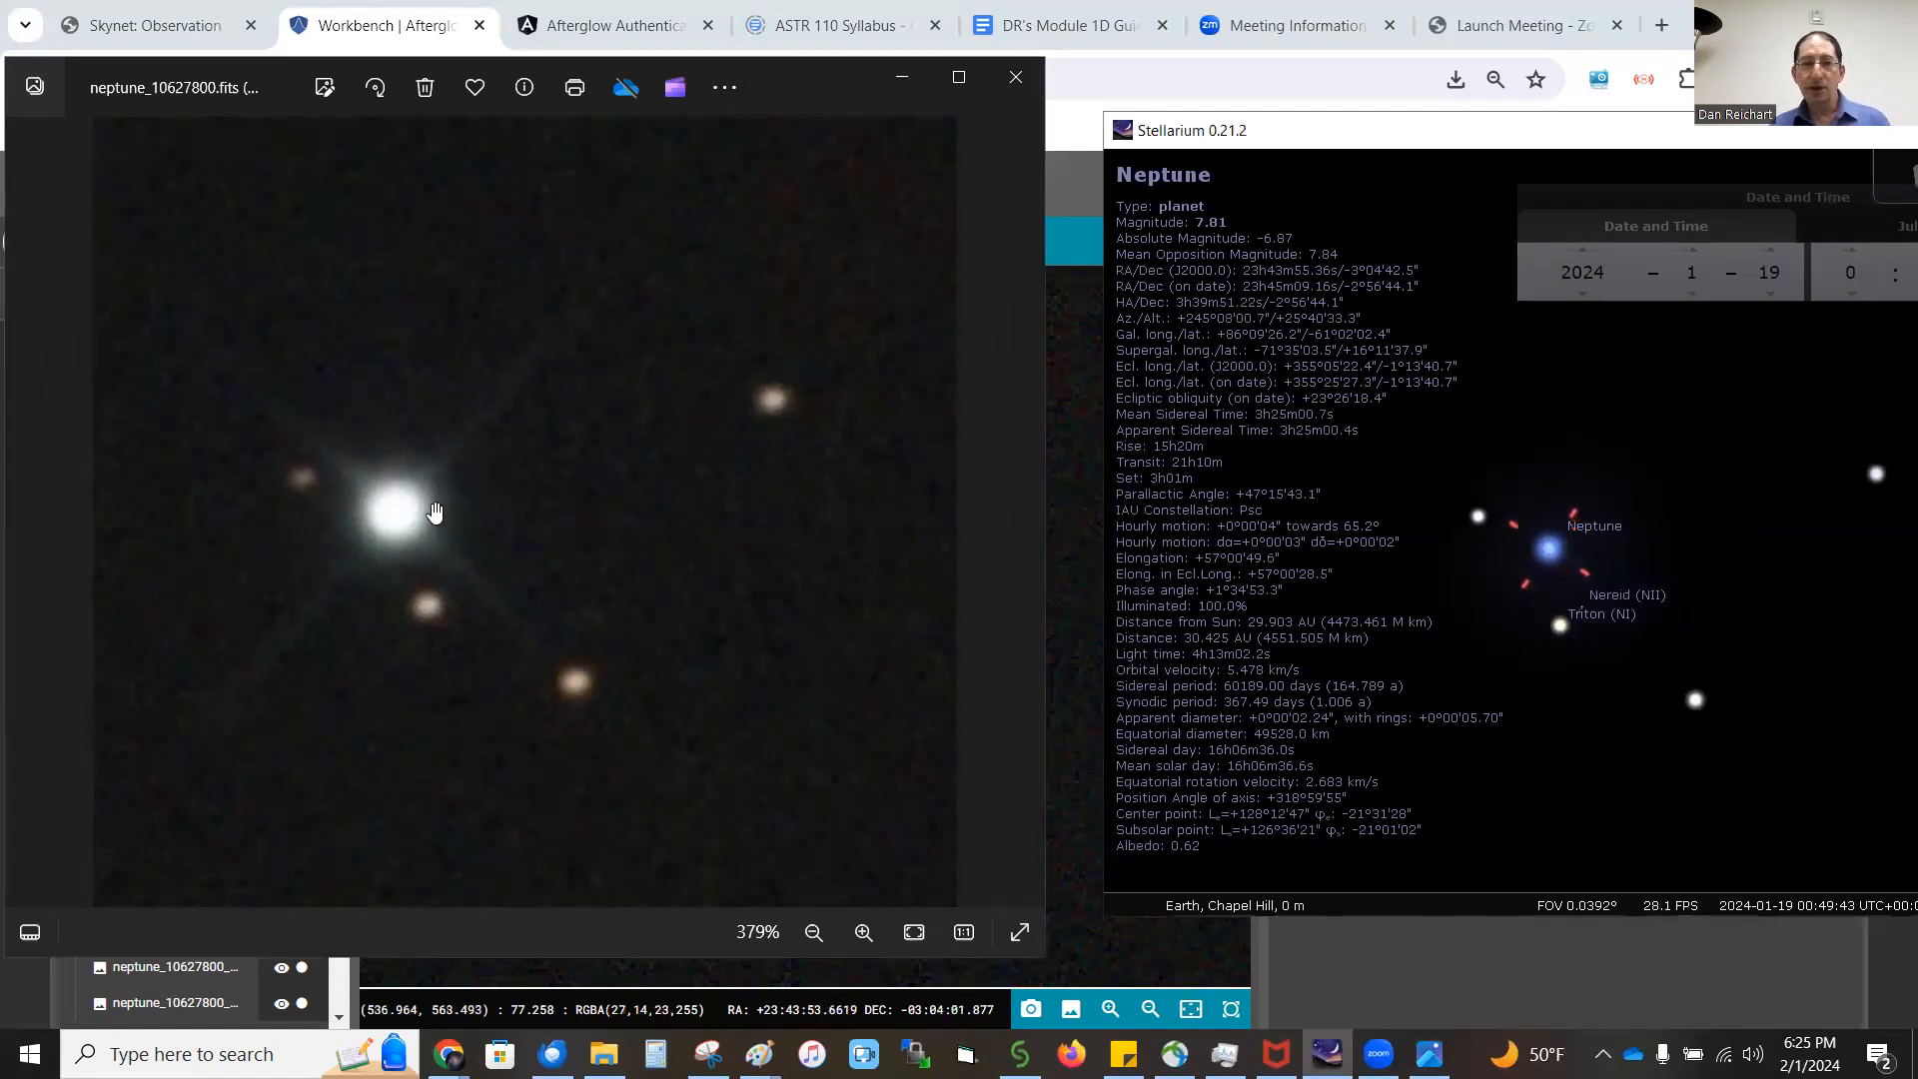